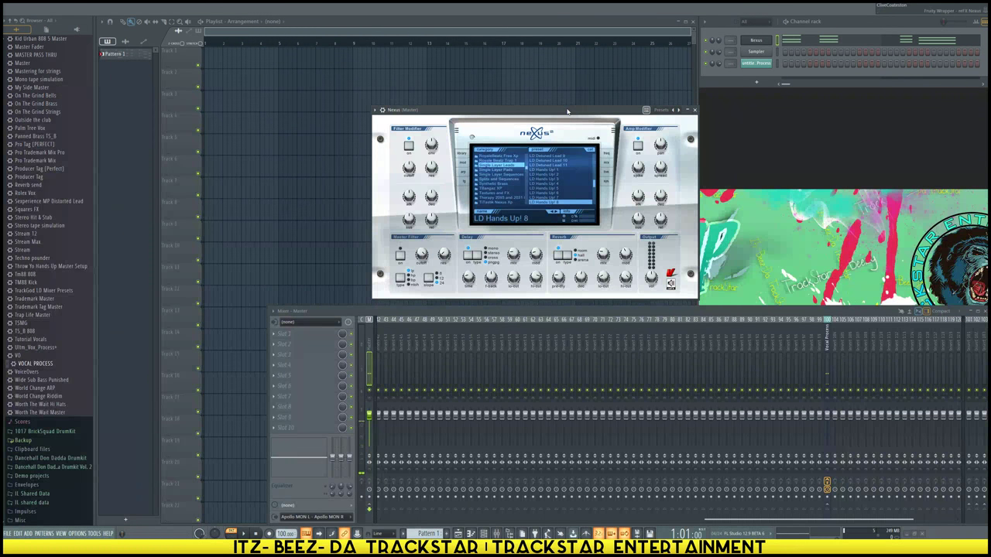
# Review the Nexus channel's chord notes in the piano roll and play the pattern back
pyautogui.moveTo(567, 111); pyautogui.dragTo(517, 94)
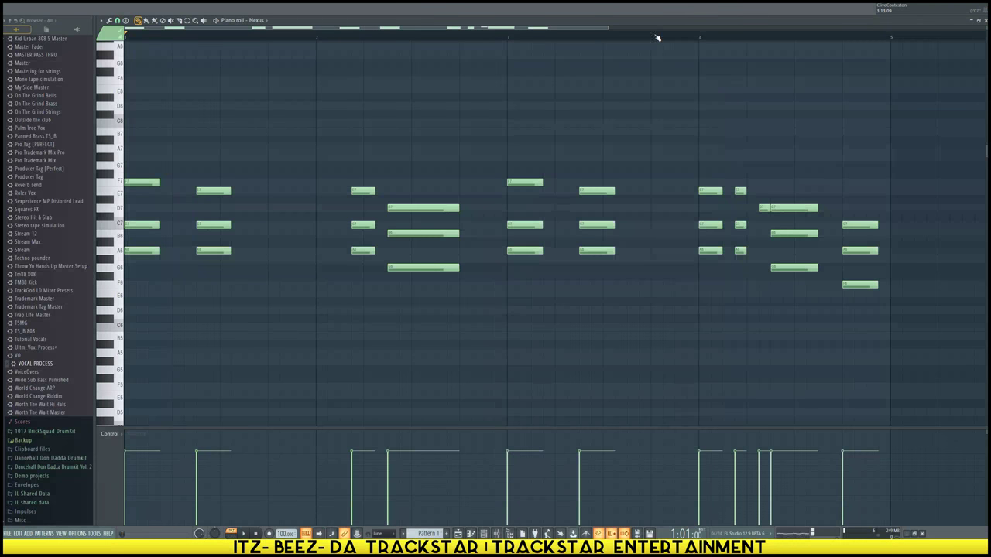
pyautogui.scroll(-4, 656, 37)
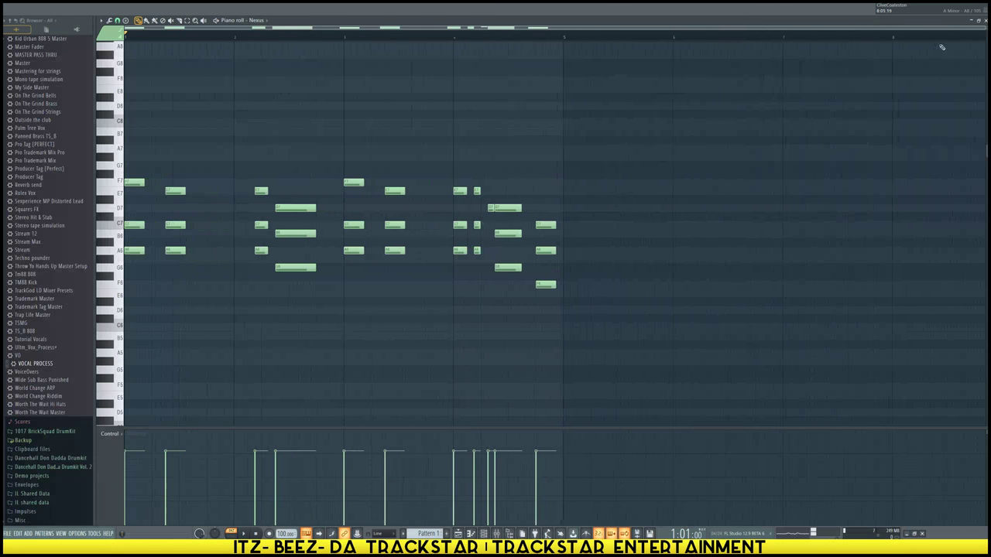
pyautogui.click(984, 21)
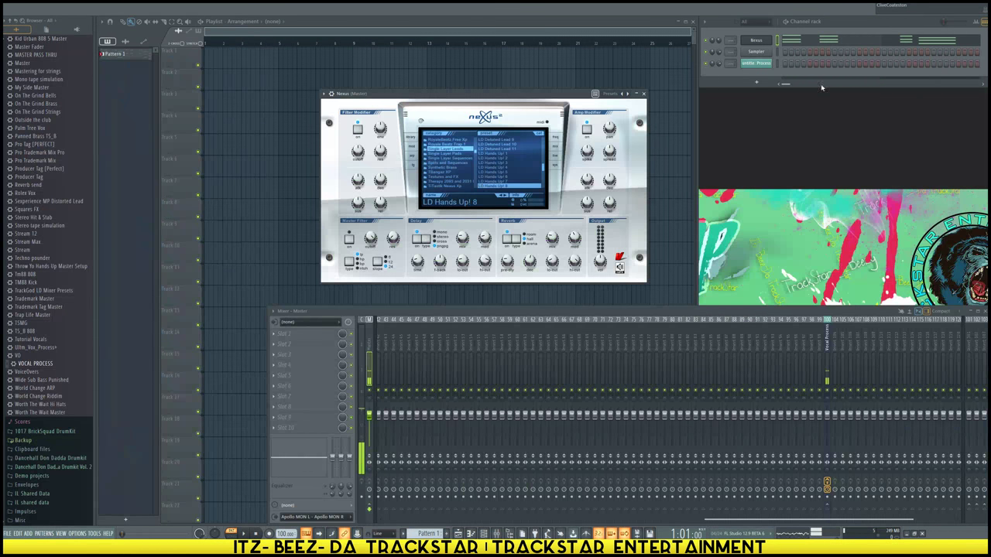
pyautogui.click(766, 41)
pyautogui.click(766, 41)
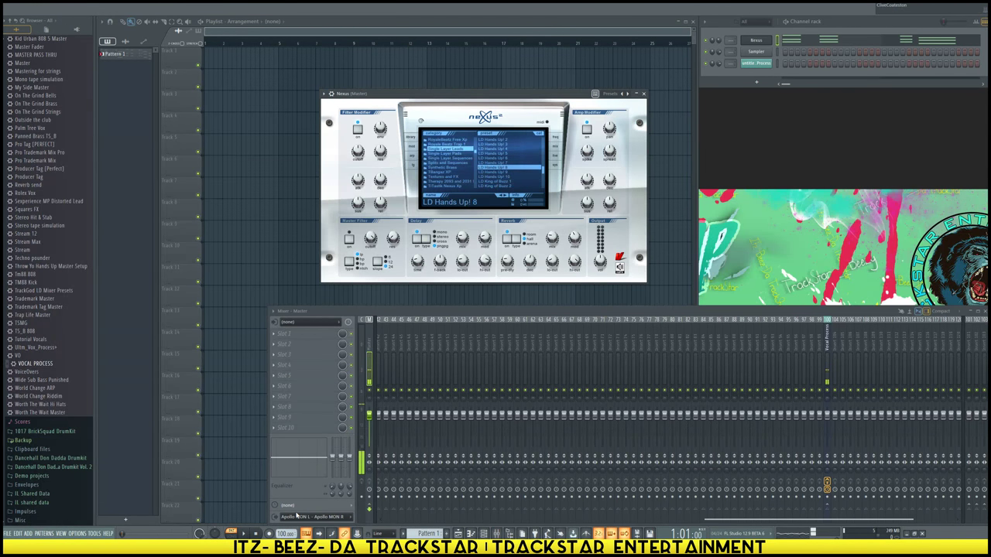
pyautogui.click(619, 312)
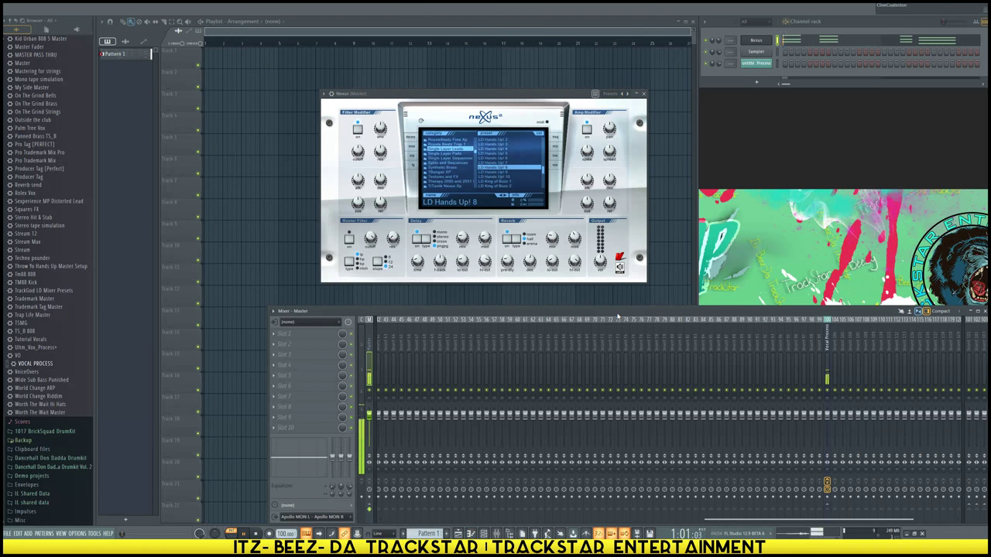
pyautogui.press('space')
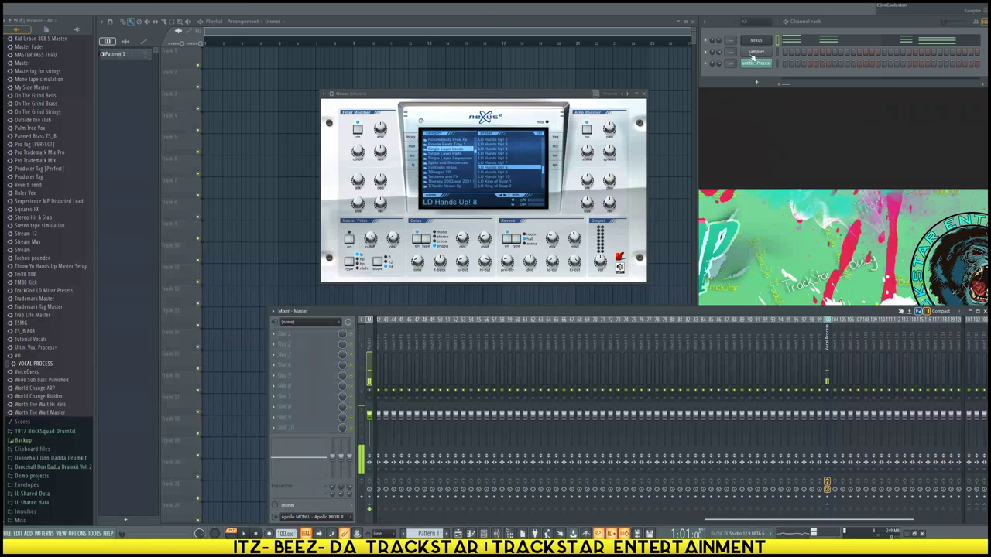
# Add Philharmonik 2, SampleTank 3 and Spire-1.1 to the favorite generator plugins, finding them with the searches "phil", "sam" and "spir"
pyautogui.rightClick(757, 52)
pyautogui.moveTo(803, 114)
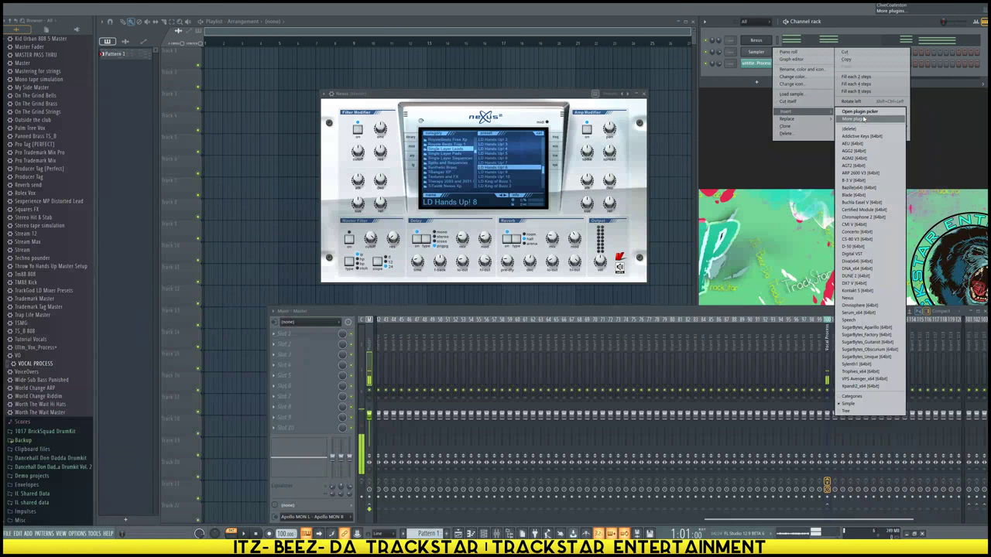
pyautogui.click(861, 119)
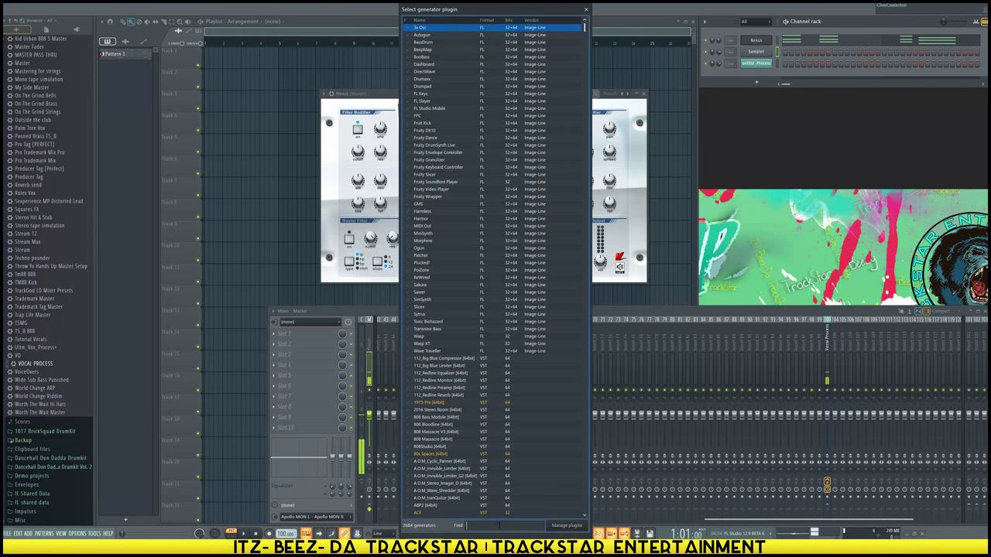
pyautogui.write('phil')
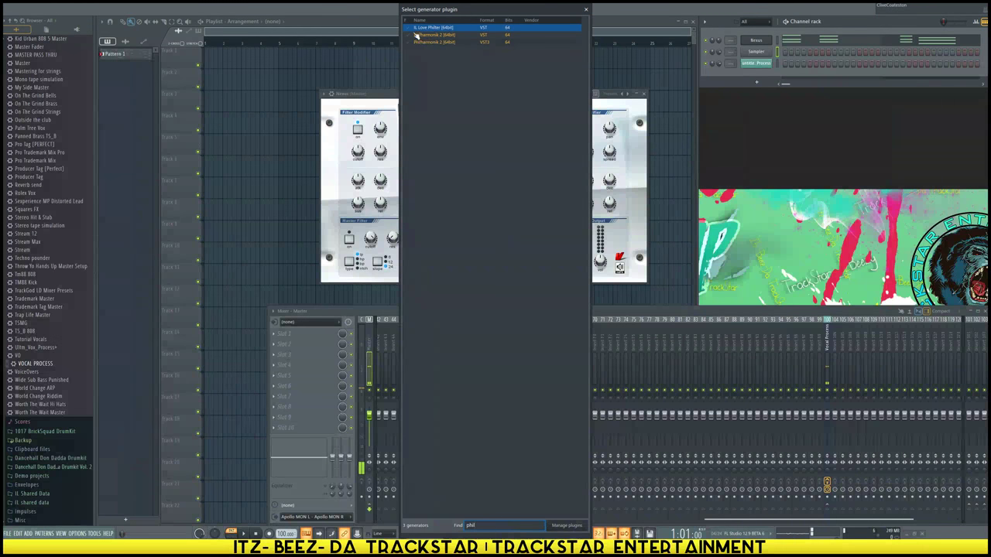
pyautogui.click(415, 35)
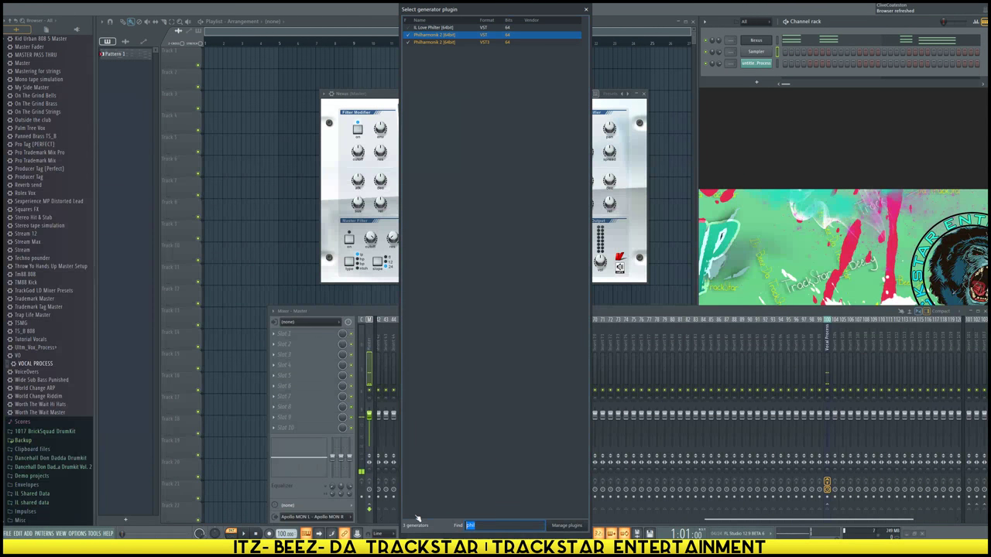
pyautogui.write('sam')
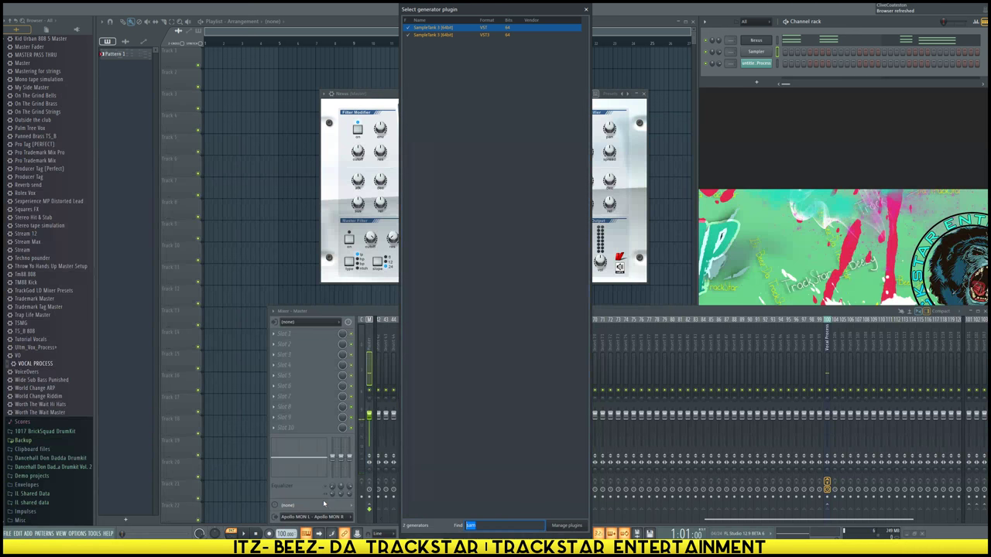
pyautogui.write('sp')
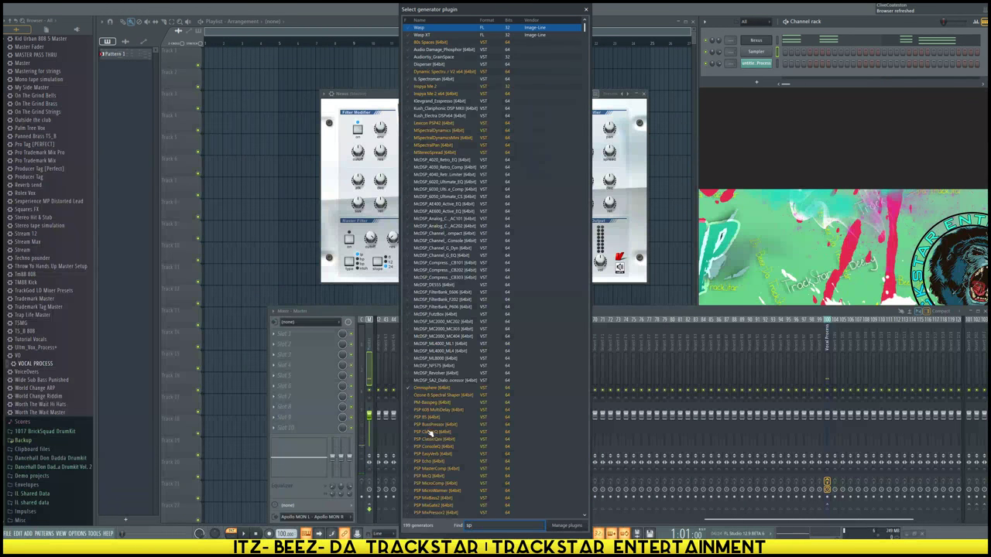
pyautogui.write('ir')
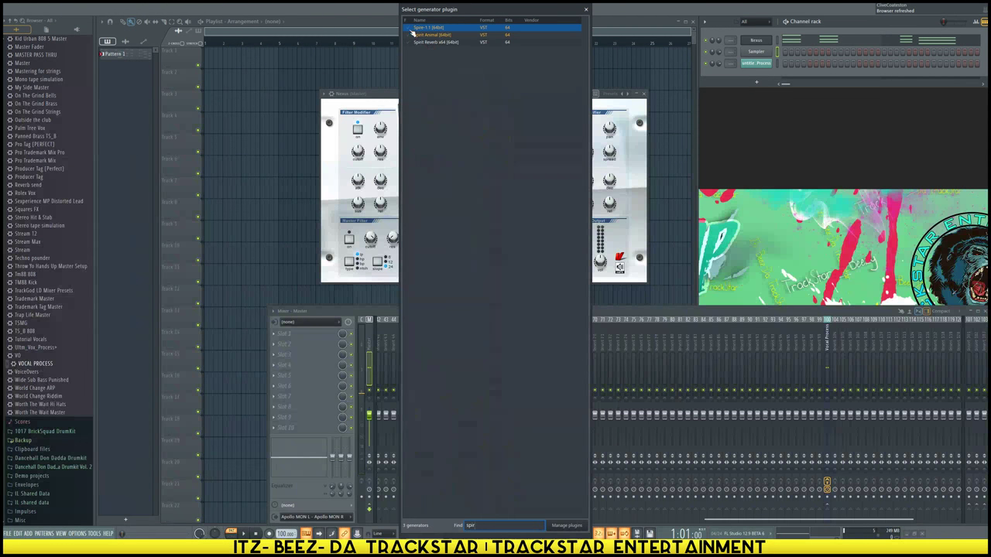
pyautogui.click(587, 9)
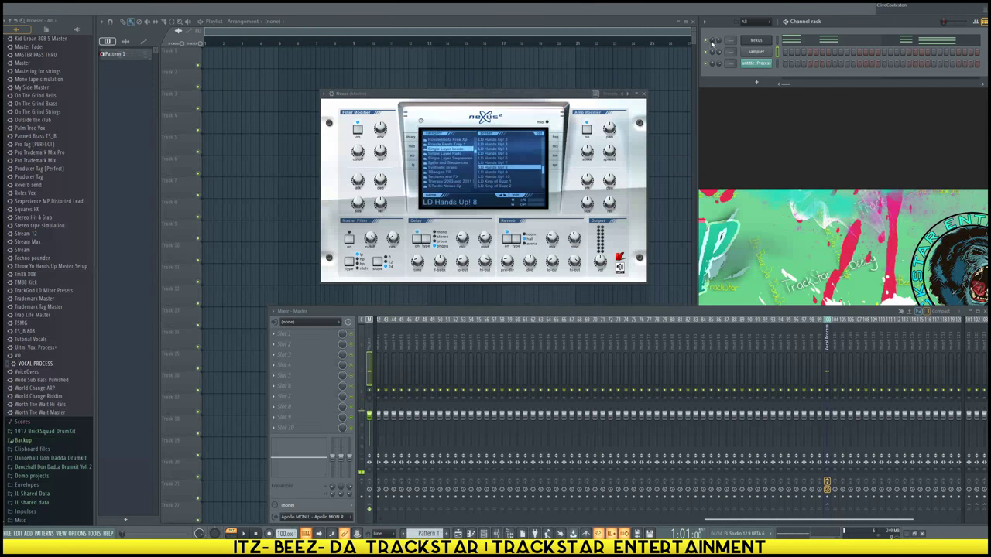
# Insert a Philharmonik 2 [64bit] channel above the Sampler channel and move its plugin window toward the middle of the workspace
pyautogui.rightClick(770, 60)
pyautogui.moveTo(786, 111)
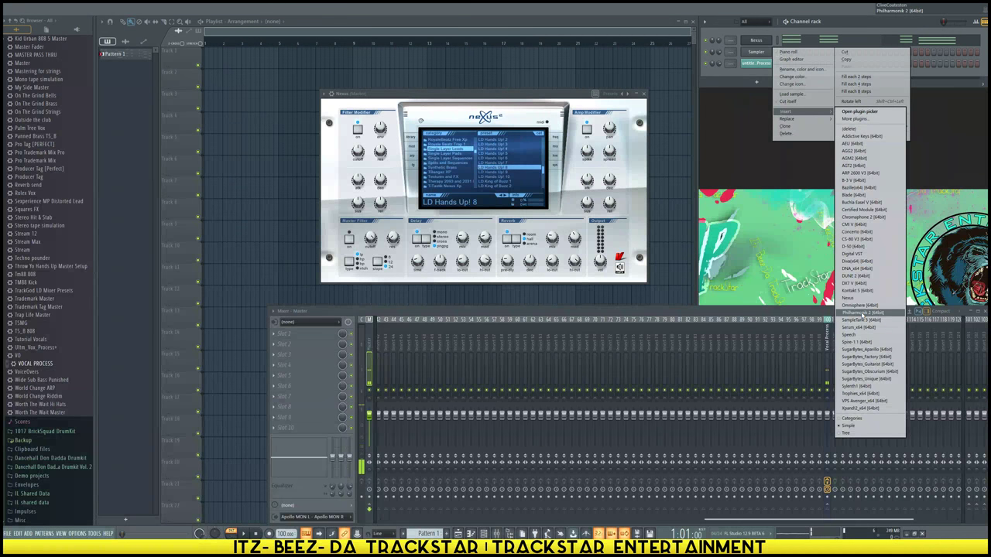
pyautogui.click(863, 314)
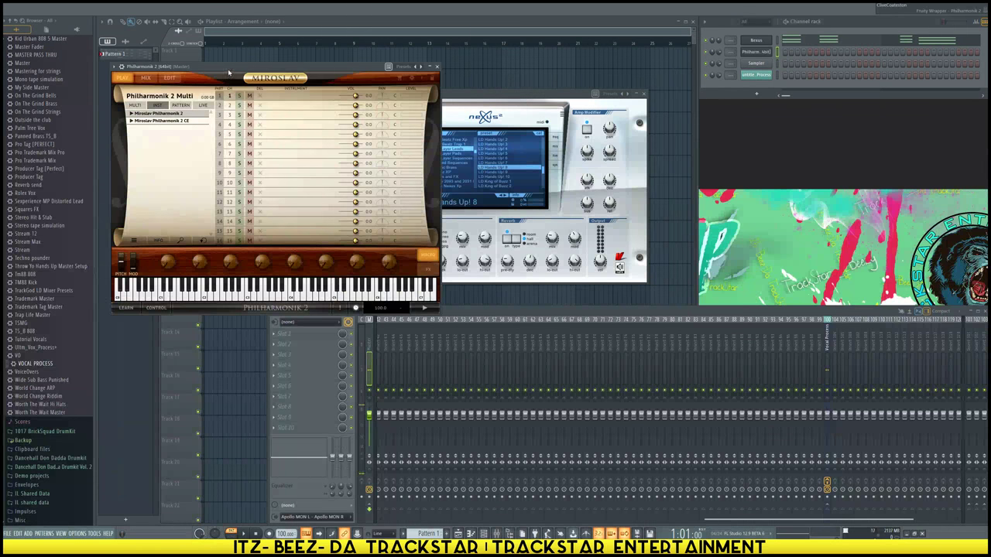
pyautogui.moveTo(228, 72); pyautogui.dragTo(368, 77)
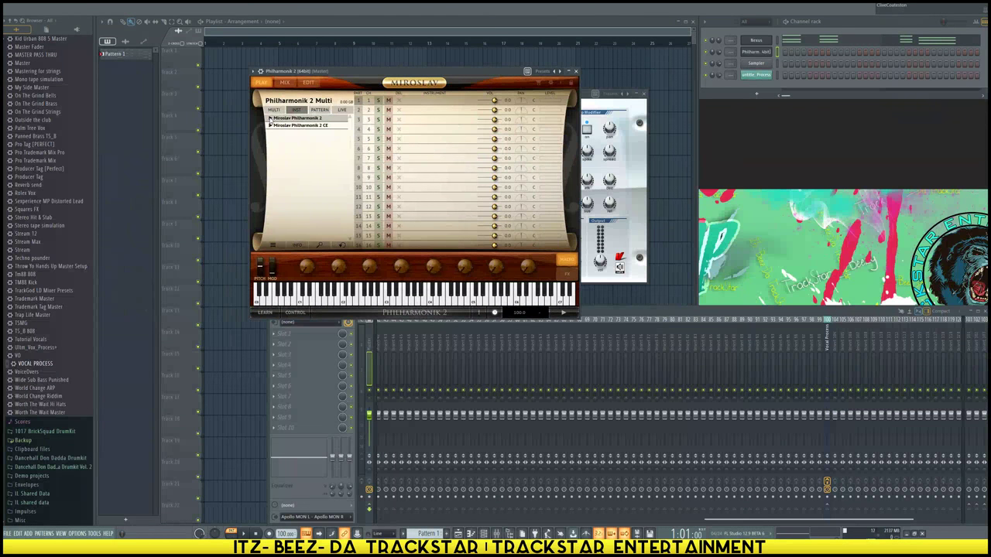
# Load 14 Violin Spiccato mf from the Miroslav Philharmonik 2 ensemble strings, under Violins Spiccato, into part 1
pyautogui.click(271, 118)
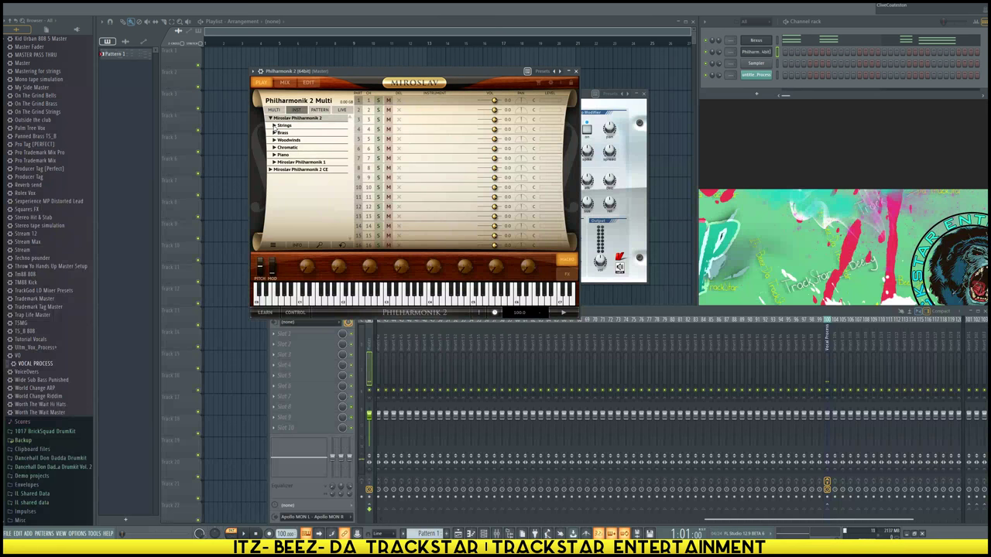
pyautogui.click(274, 126)
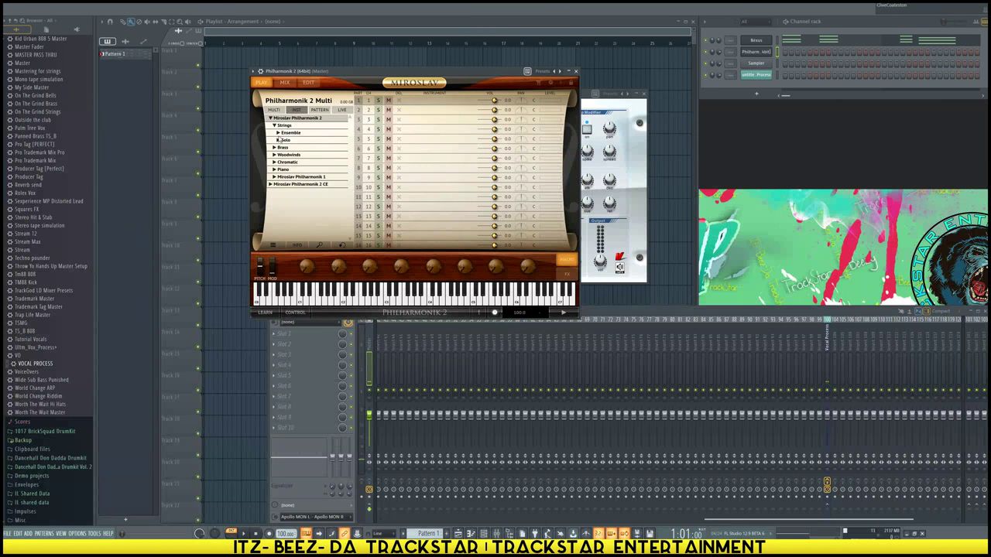
pyautogui.click(279, 133)
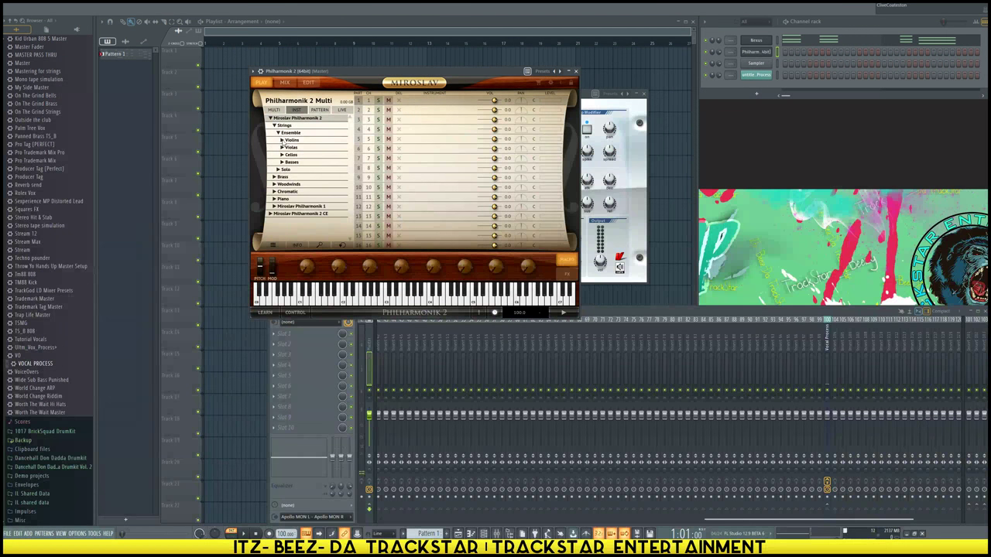
pyautogui.click(282, 140)
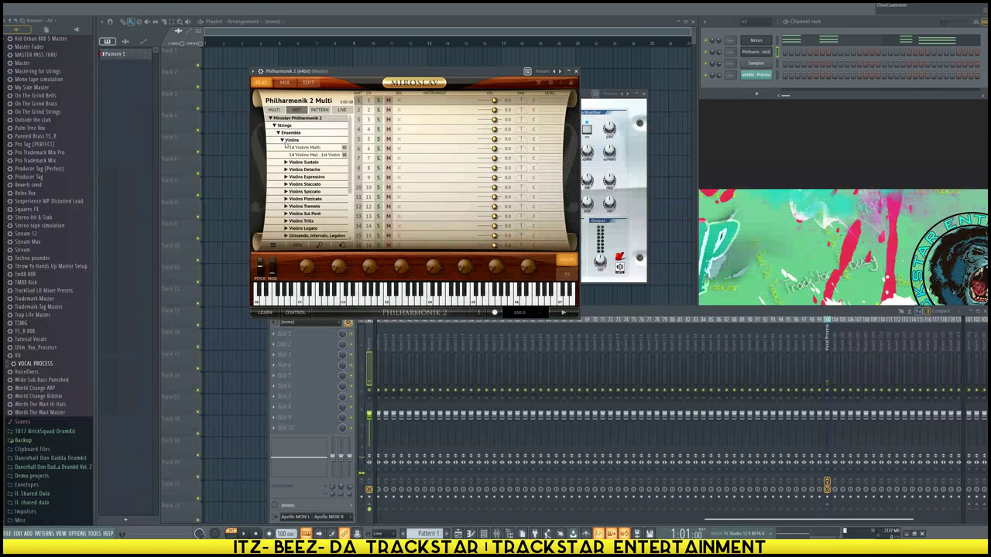
pyautogui.click(304, 191)
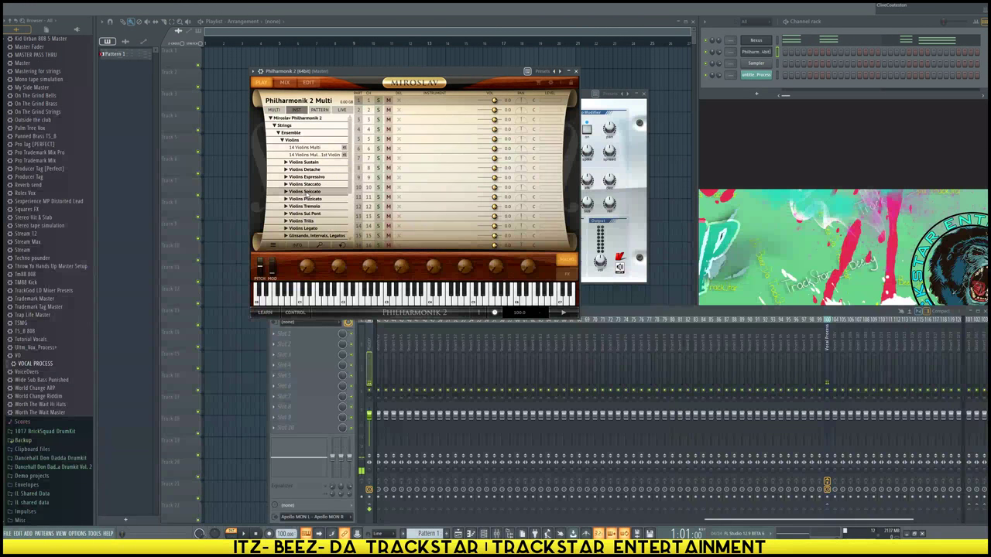
pyautogui.doubleClick(312, 199)
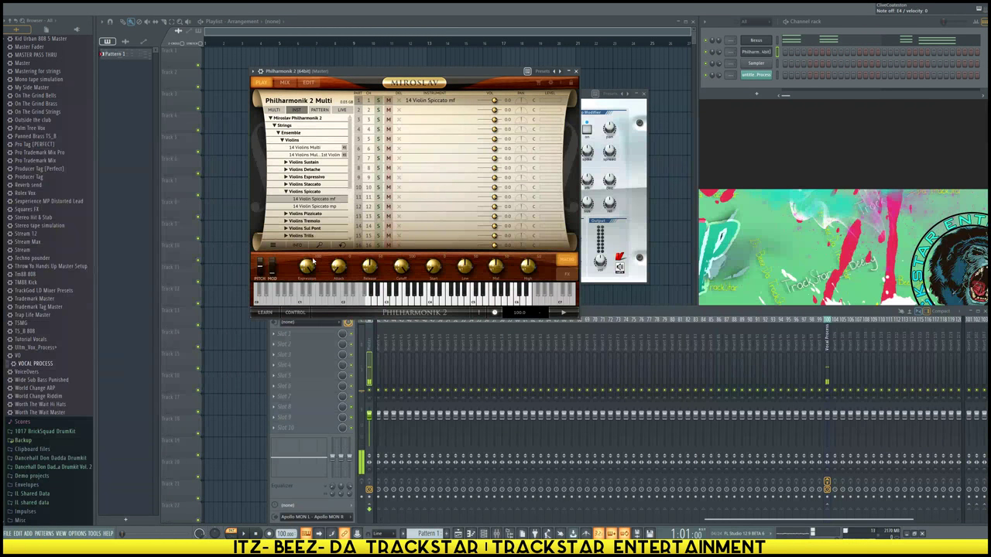
# Replace the violin in part 1 with 5 Cellos Staccato 0,8 from the ensemble Cellos Staccato group
pyautogui.click(292, 140)
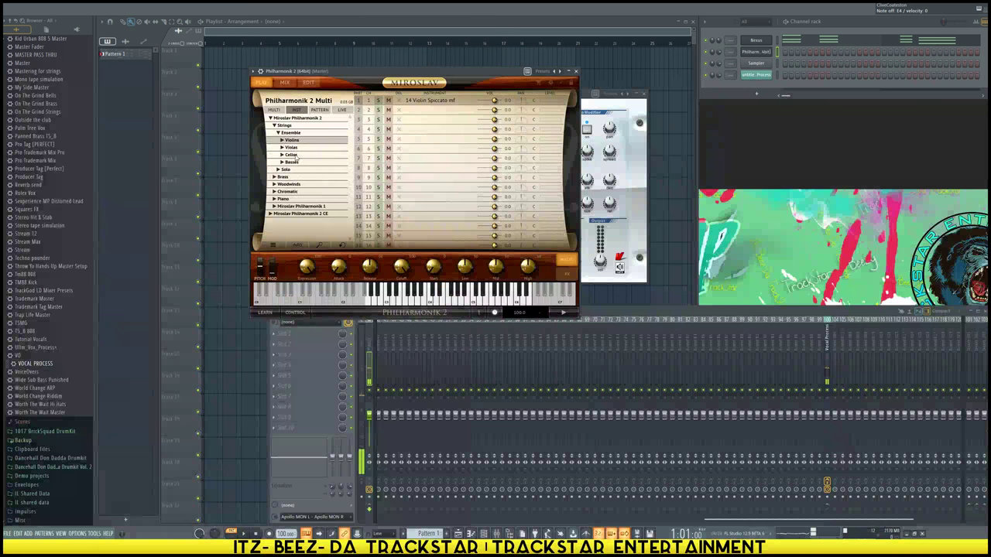
pyautogui.click(293, 156)
pyautogui.scroll(-2, 308, 186)
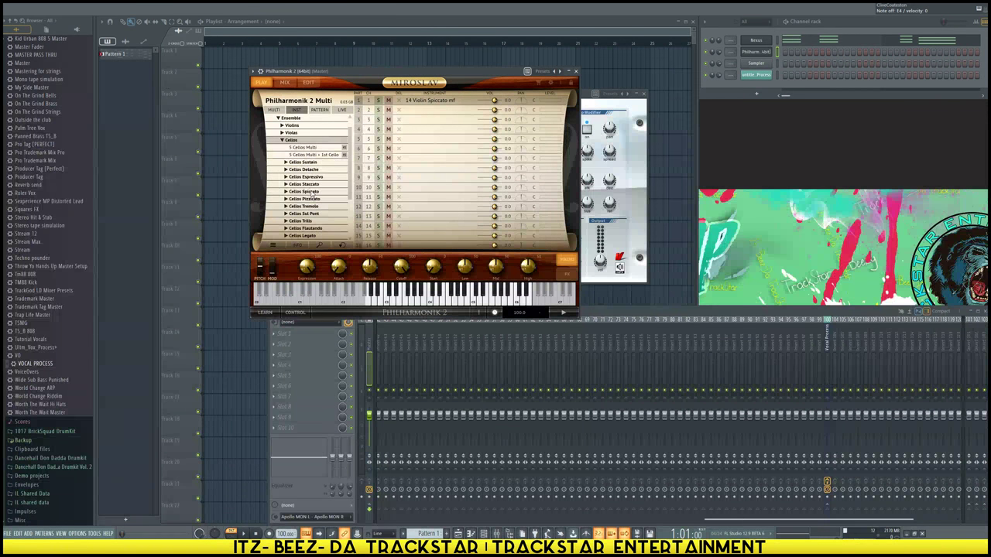
pyautogui.click(308, 186)
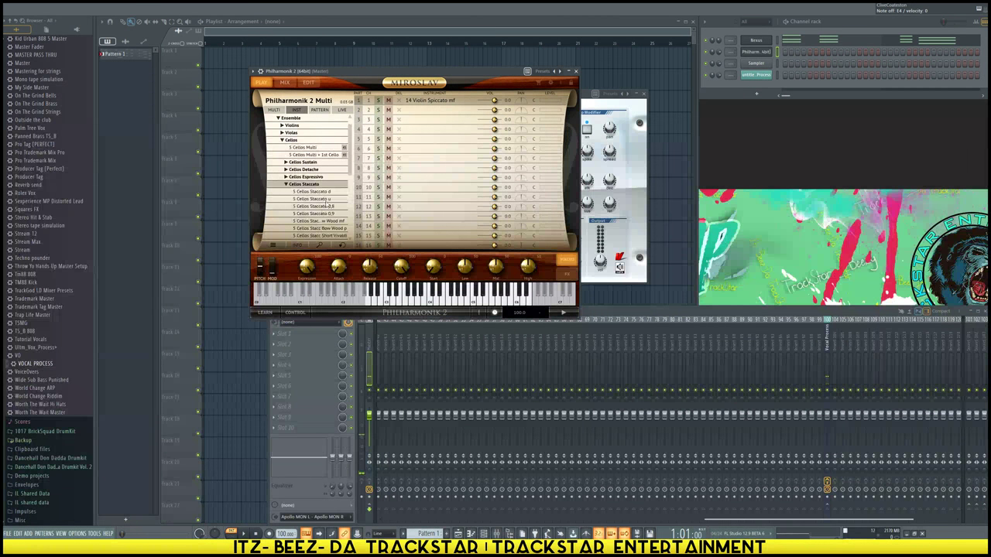
pyautogui.doubleClick(318, 206)
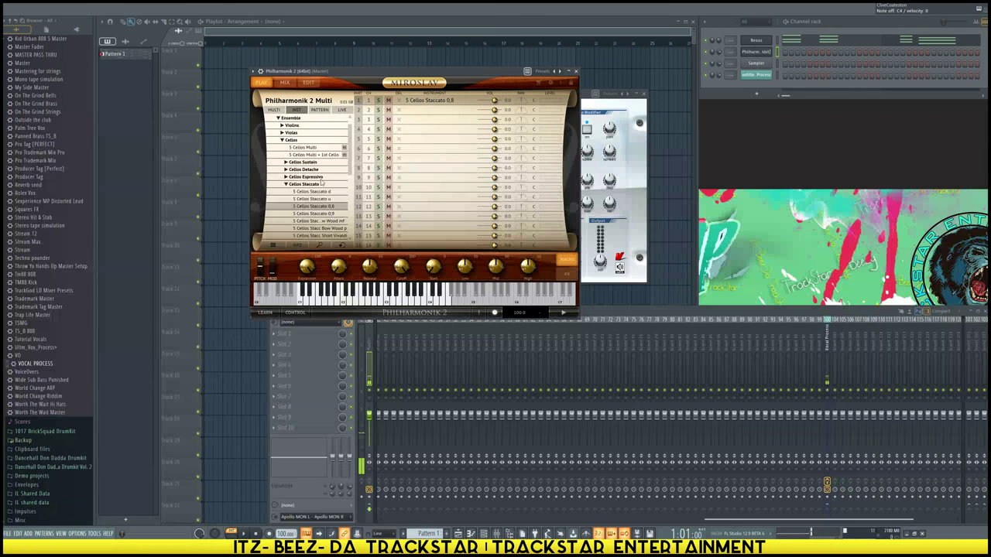
# Load 5 Cellos Staccato Alt 2 from the Cellos Staccato group into part 1
pyautogui.scroll(-1, 321, 183)
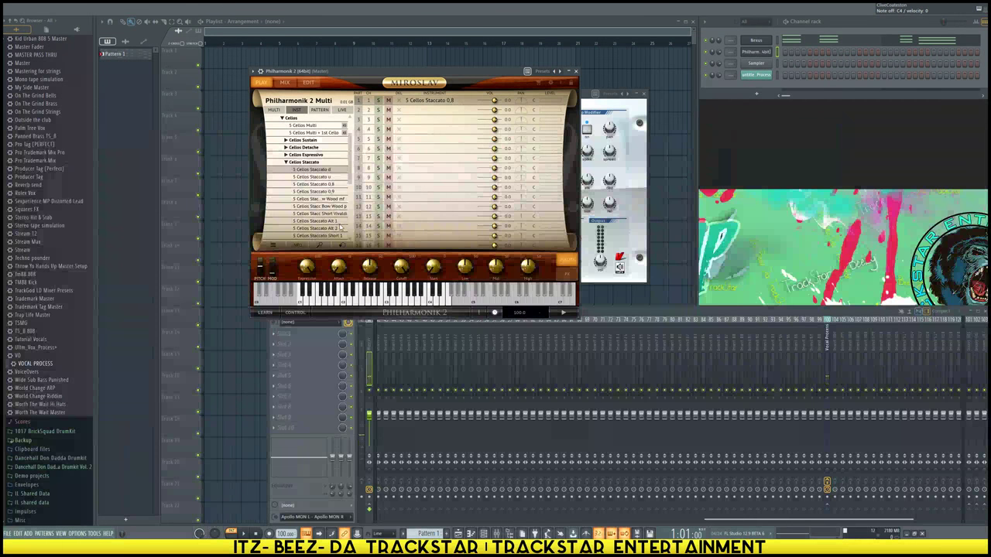
pyautogui.scroll(-1, 341, 227)
pyautogui.doubleClick(332, 216)
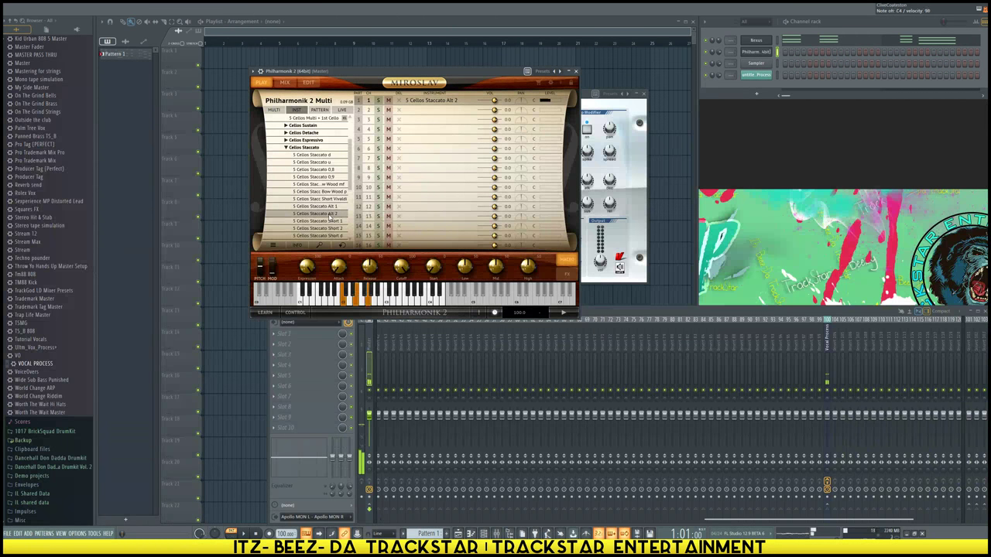
# Draw a short A6, C7 and F7 chord at the start of the Philharmonik 2 piano roll, then hide the plugin window
pyautogui.rightClick(766, 52)
pyautogui.click(785, 53)
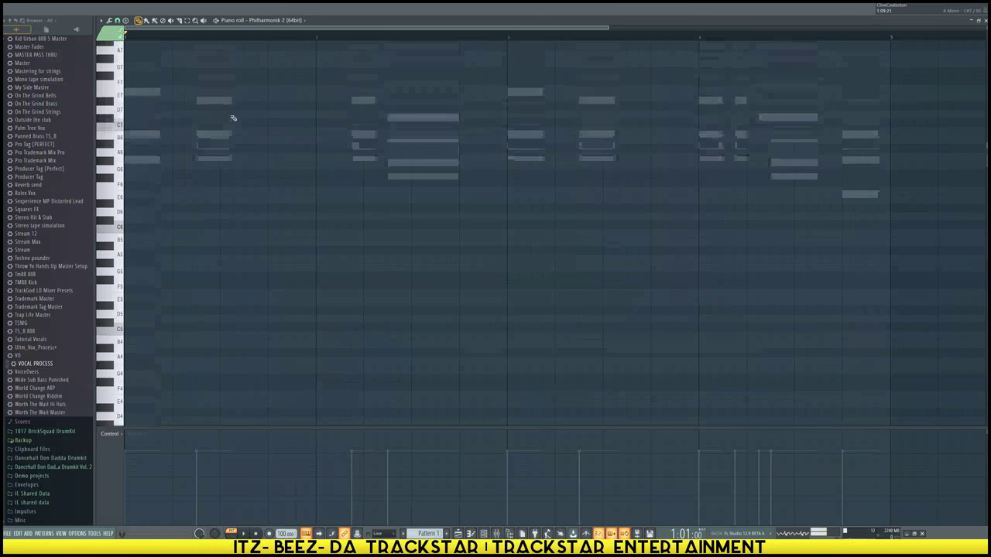
pyautogui.scroll(-4, 198, 32)
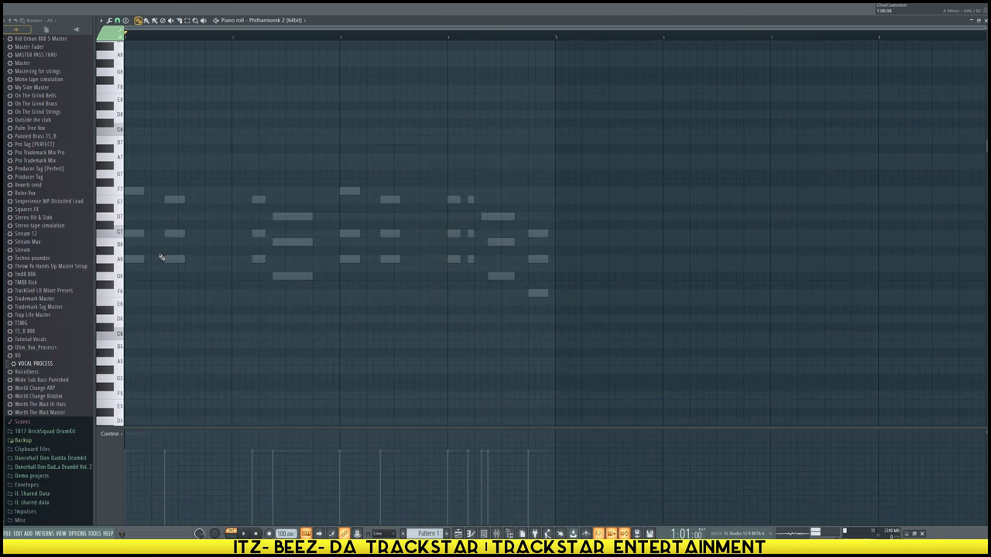
pyautogui.click(131, 260)
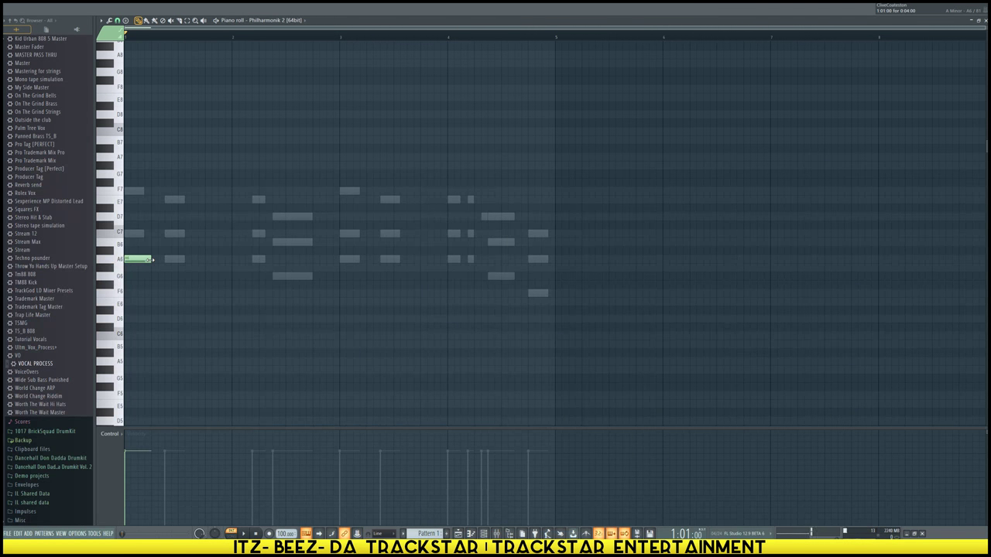
pyautogui.moveTo(152, 260); pyautogui.dragTo(131, 260)
pyautogui.click(129, 234)
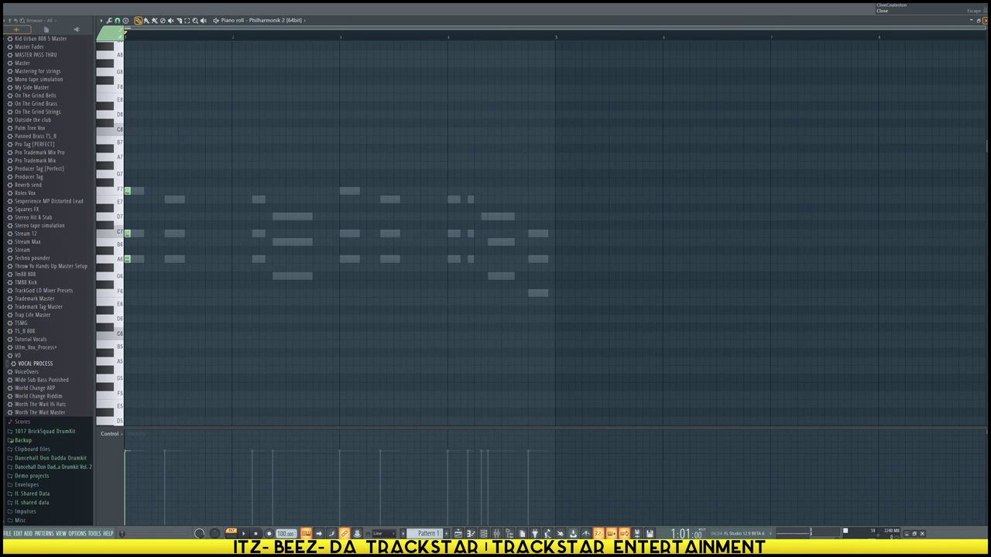
pyautogui.click(984, 21)
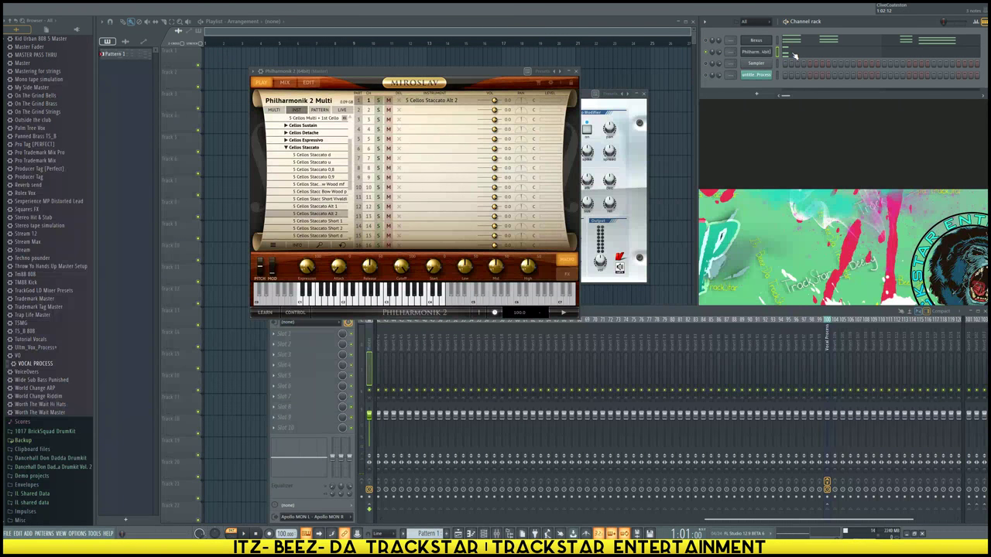
pyautogui.click(762, 52)
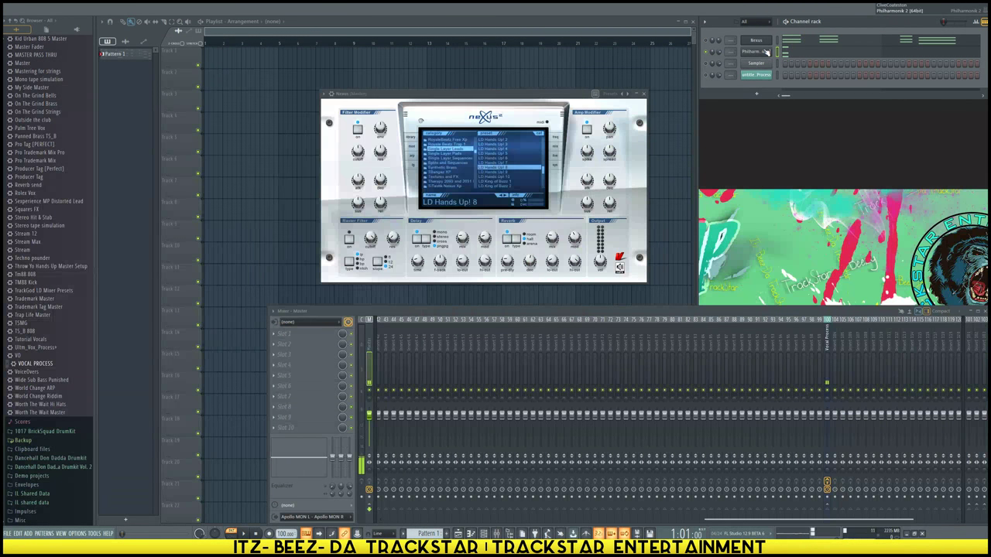
# Try the opening Philharmonik 2 chord one and two octaves lower, then return it to its original octave
pyautogui.click(763, 52)
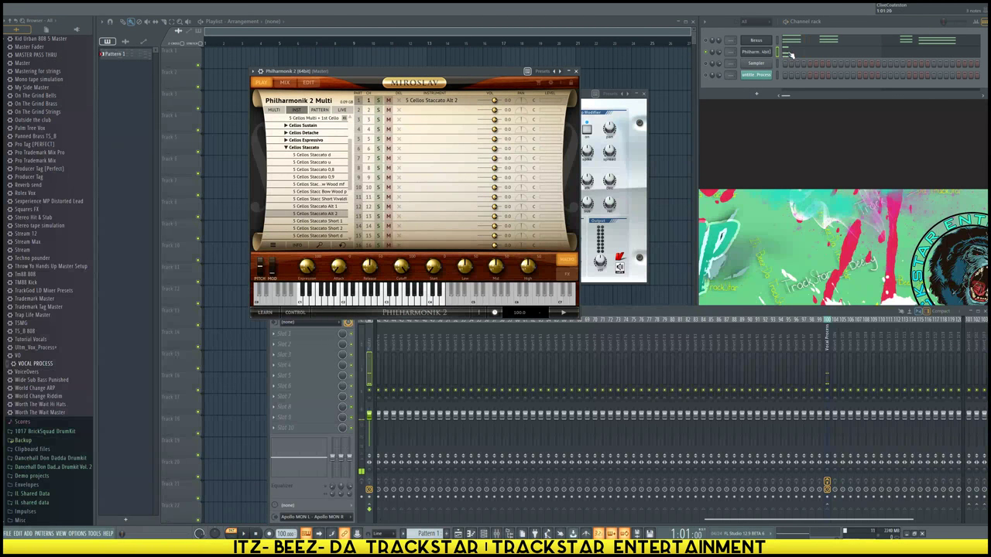
pyautogui.click(789, 53)
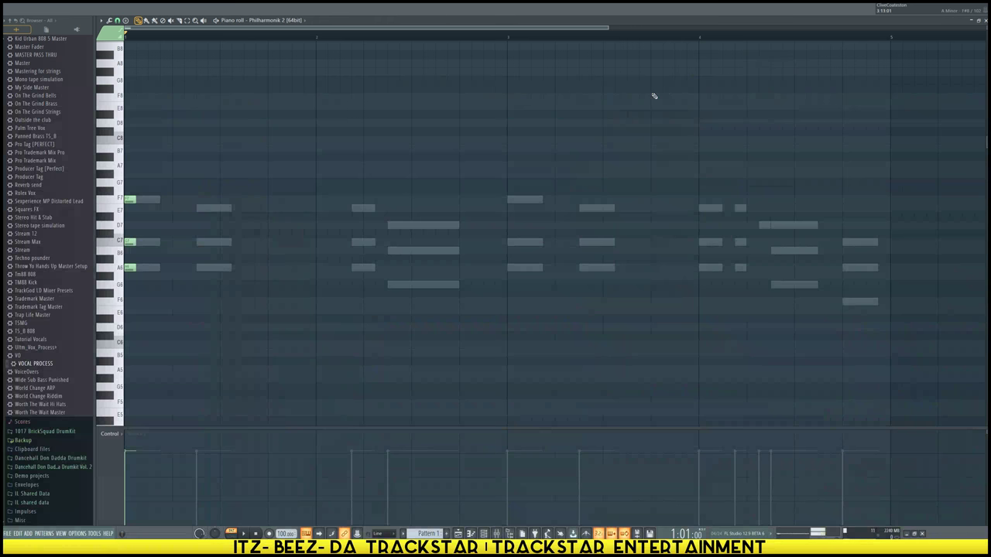
pyautogui.scroll(-3, 654, 96)
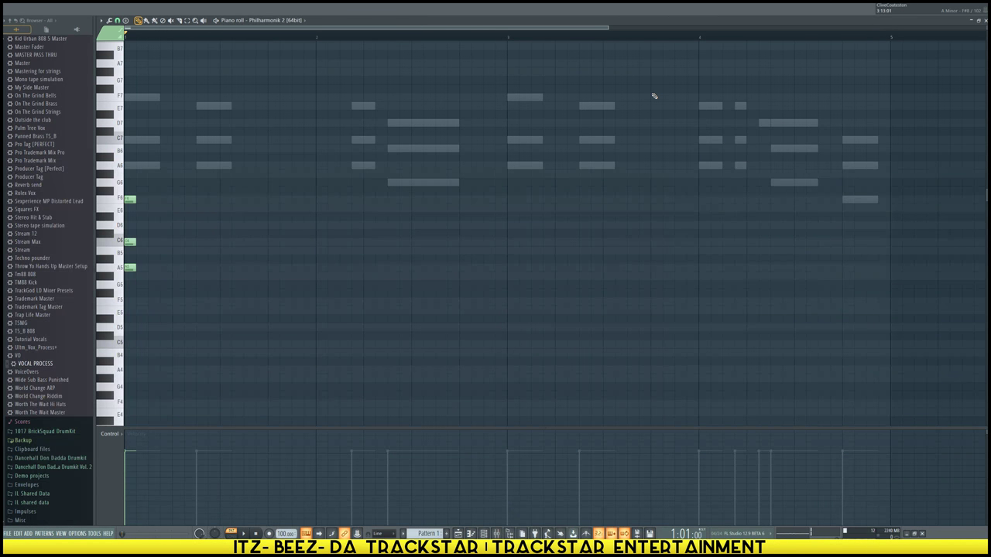
pyautogui.scroll(-3, 497, 167)
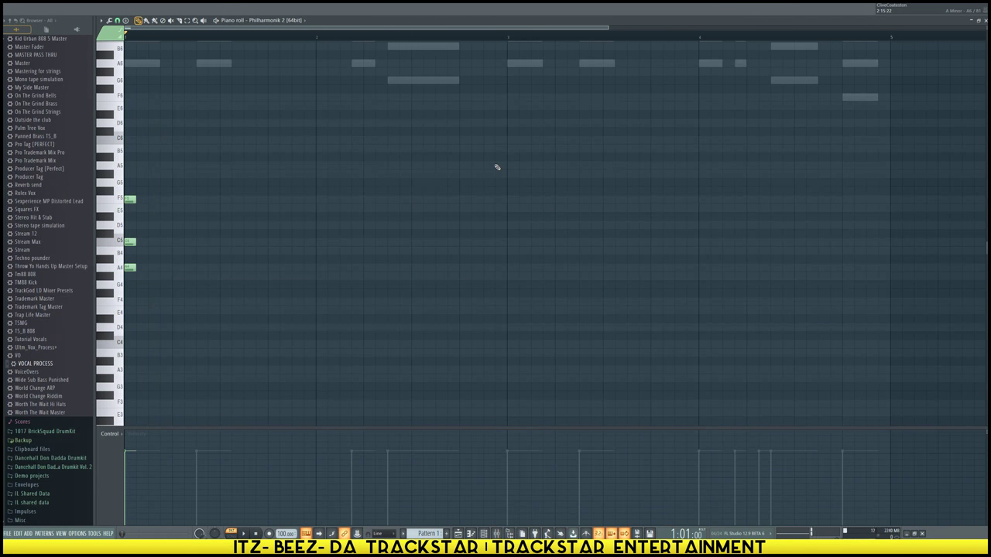
pyautogui.scroll(3, 457, 186)
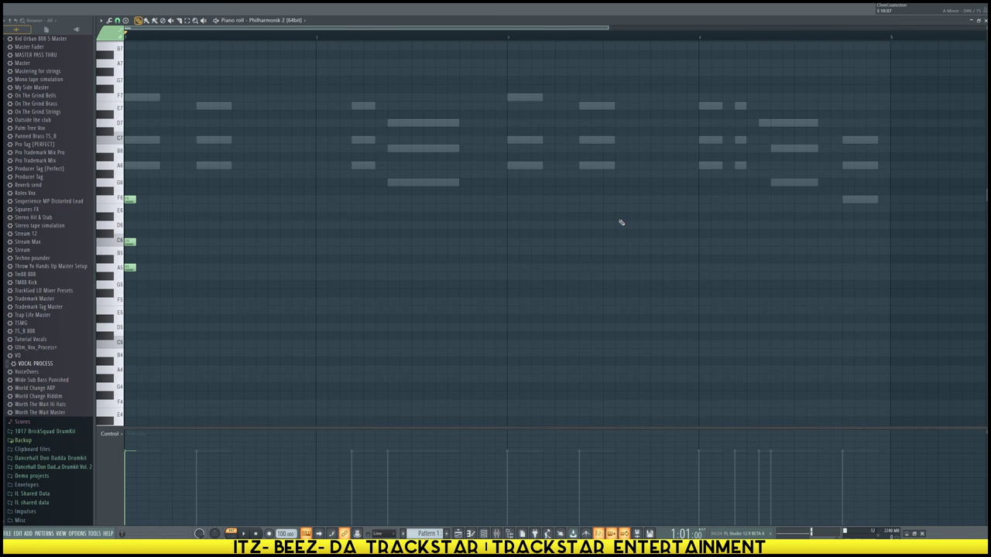
pyautogui.scroll(3, 621, 222)
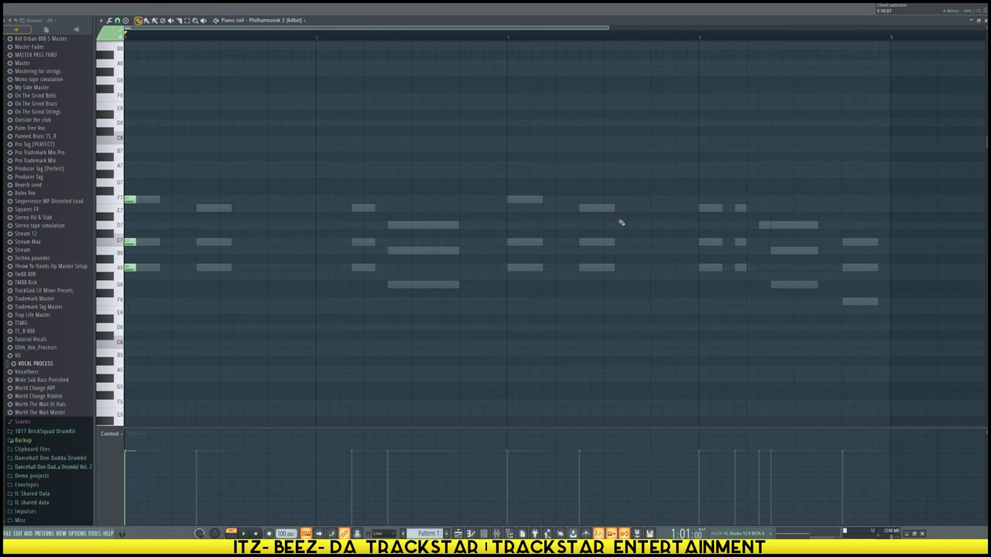
# Shrink the piano roll window and insert another Nexus channel into the channel rack from the Philharmonik 2 channel
pyautogui.click(978, 22)
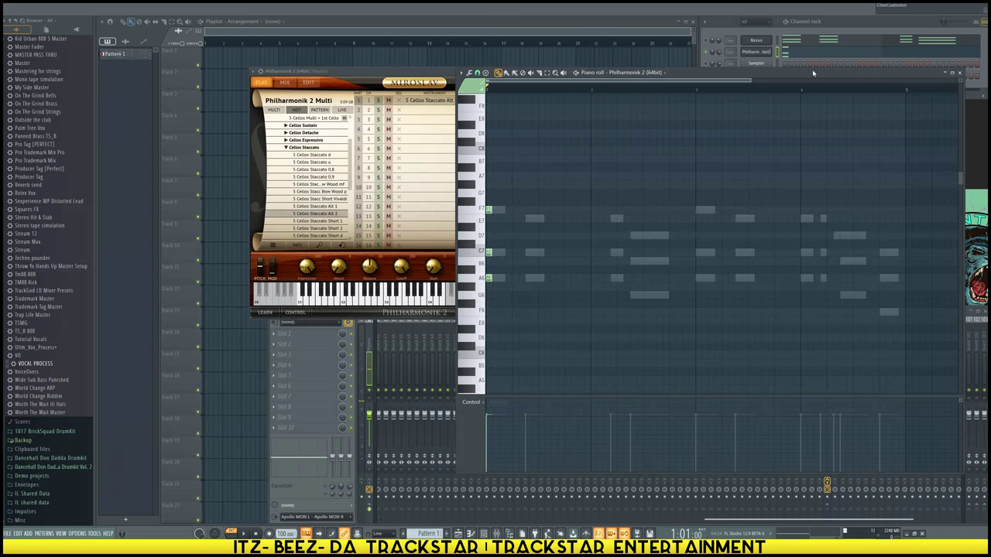
pyautogui.rightClick(764, 52)
pyautogui.moveTo(806, 104)
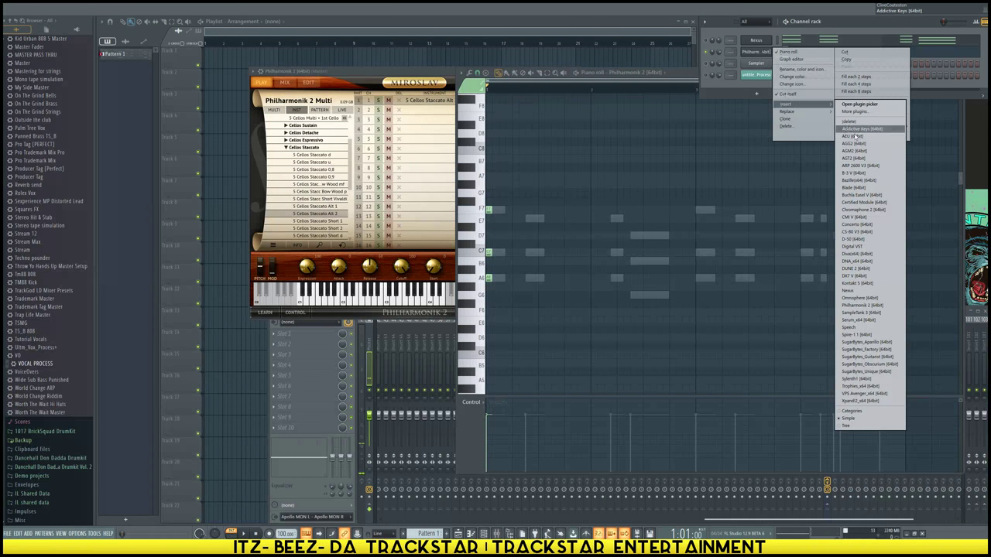
pyautogui.click(847, 290)
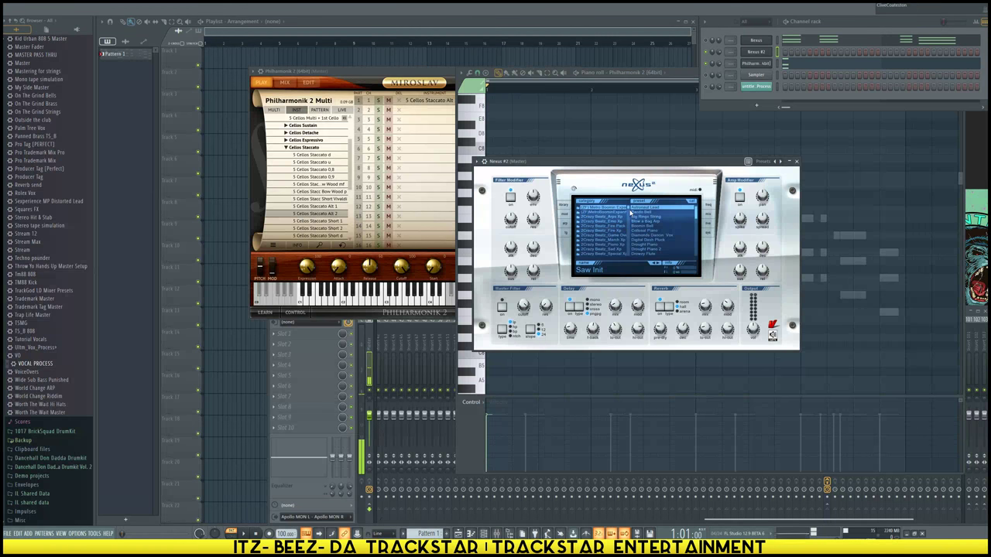
# Load the F&H - 8 Bit Pluck preset from the F&H category in Nexus #2
pyautogui.scroll(-5, 592, 225)
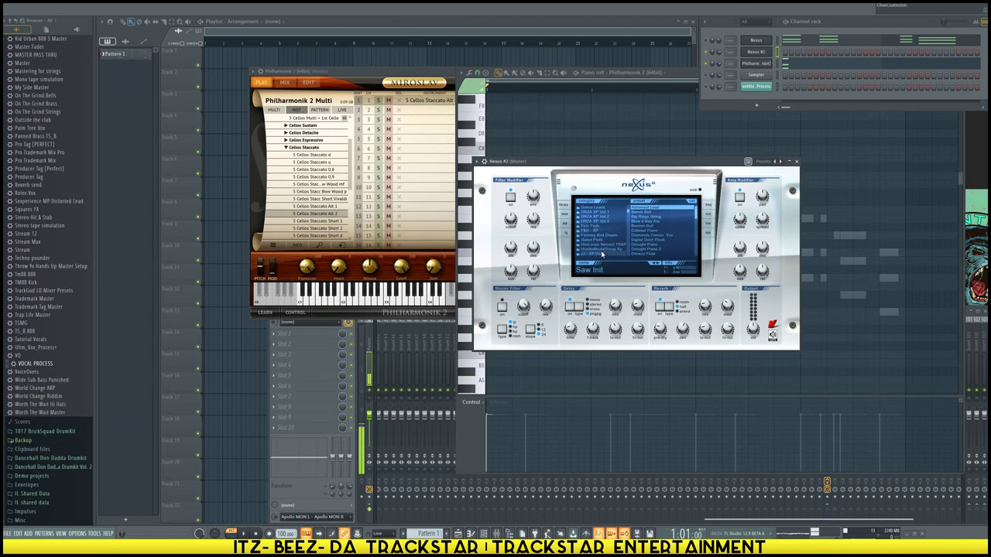
pyautogui.click(592, 230)
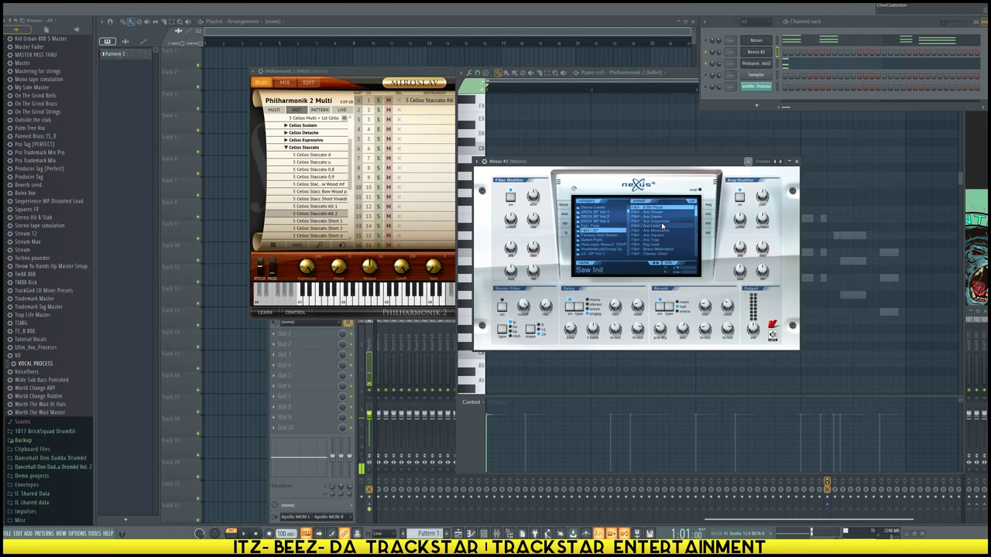
pyautogui.click(650, 208)
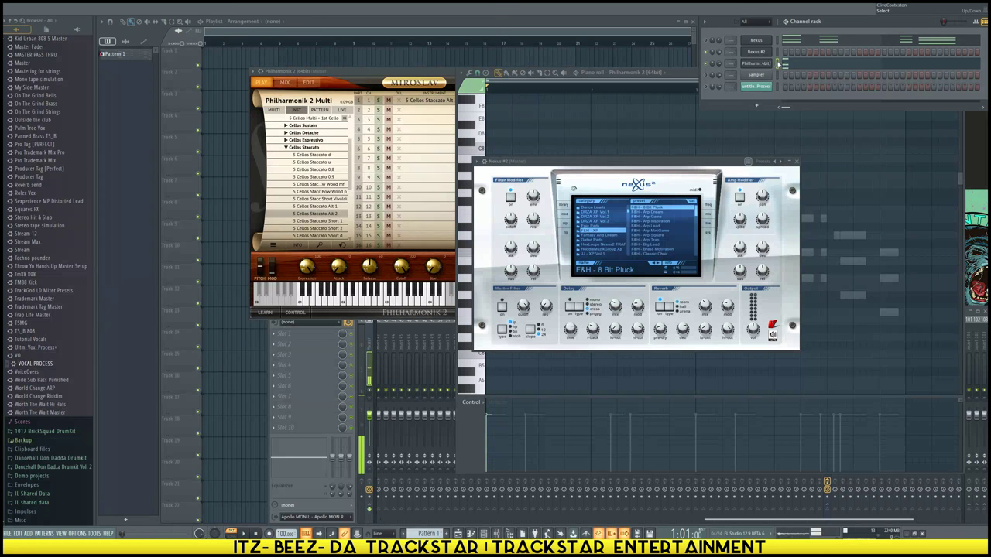
# Copy the short A6, C7 and F7 chord to the start of the Nexus #2 piano roll and repeat it on step 4 of bar 1
pyautogui.click(783, 56)
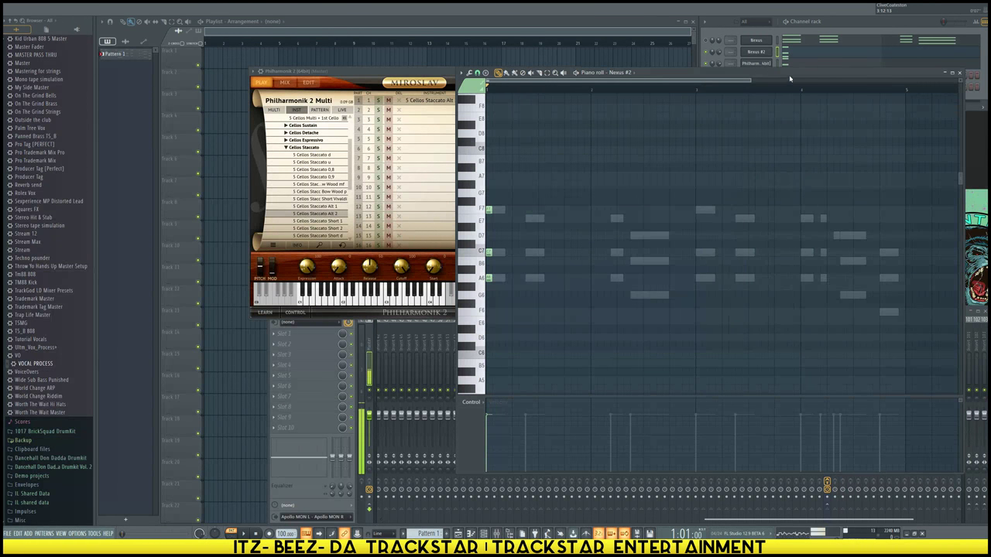
pyautogui.click(952, 73)
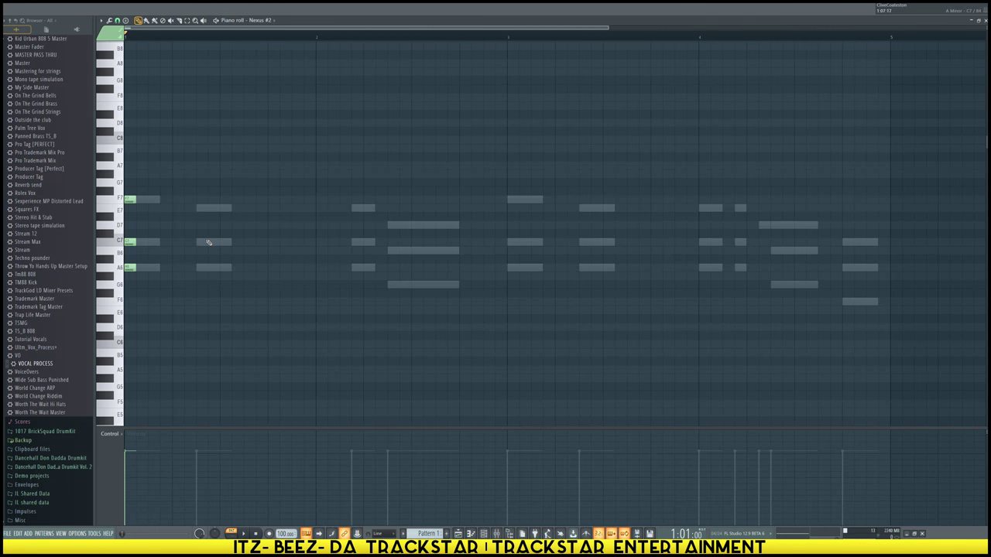
pyautogui.press('space')
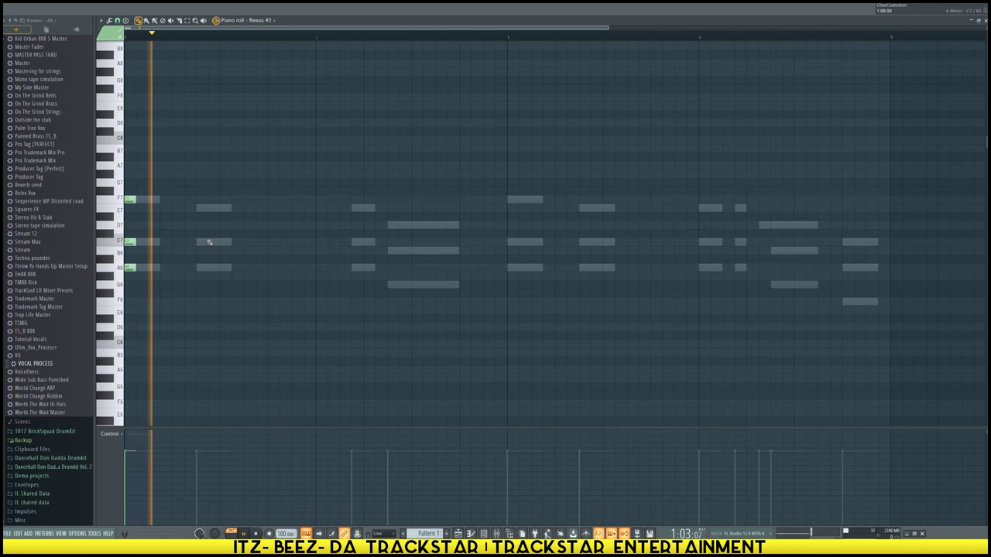
pyautogui.click(165, 268)
pyautogui.click(165, 241)
pyautogui.click(164, 200)
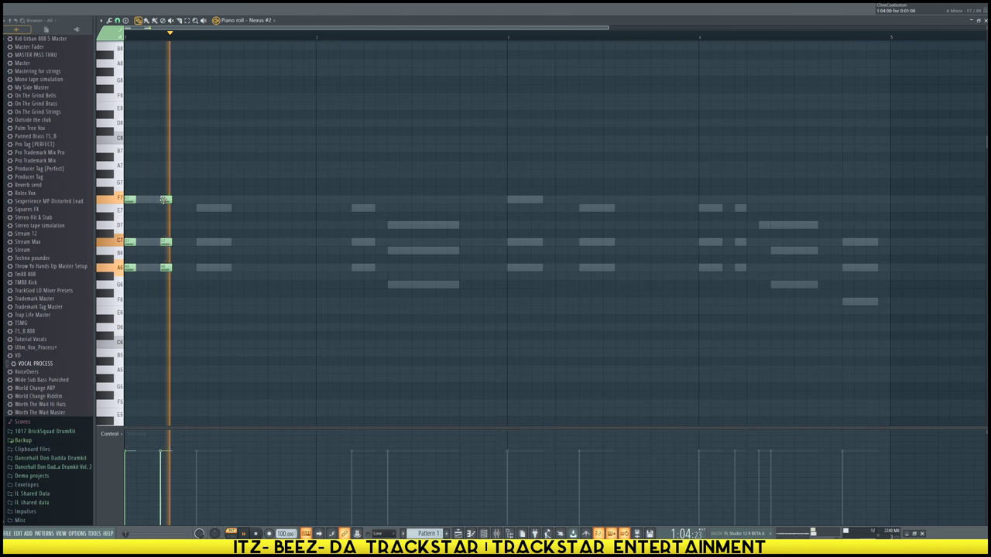
pyautogui.press('space')
pyautogui.press('space')
pyautogui.press('space')
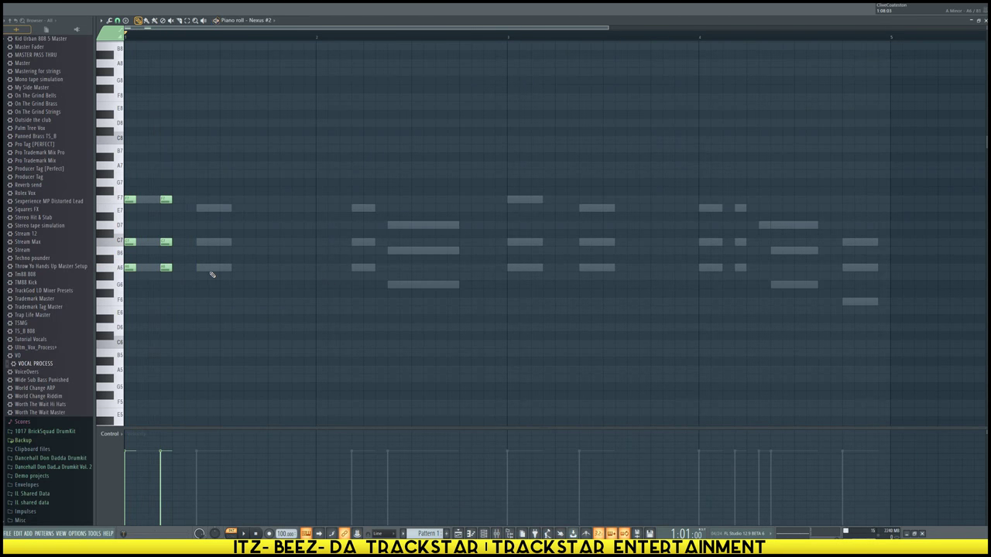
# Add a short A6, C7 and E7 chord on step 9 of bar 1 in the Nexus #2 pattern
pyautogui.press('space')
pyautogui.click(223, 268)
pyautogui.click(223, 242)
pyautogui.press('space')
pyautogui.press('space')
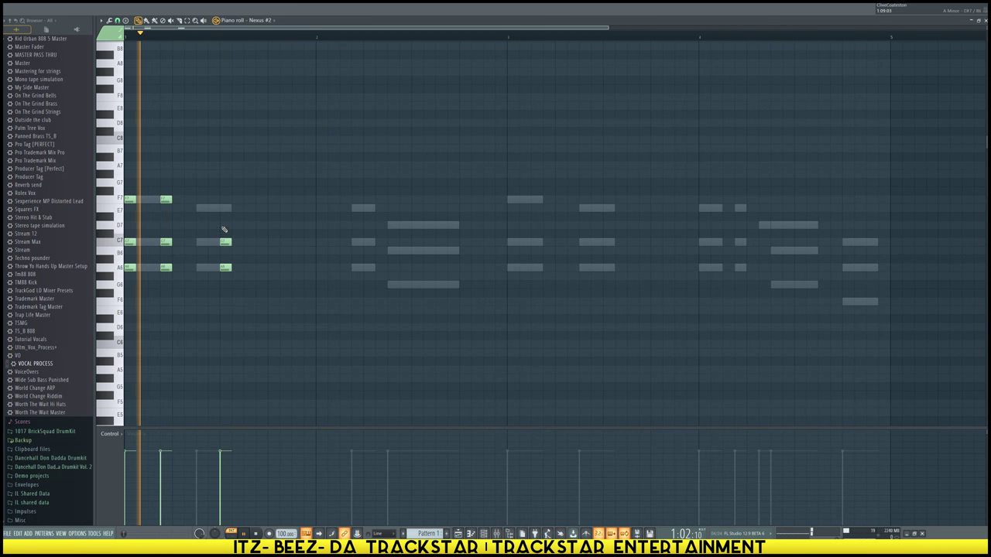
pyautogui.click(224, 208)
pyautogui.press('space')
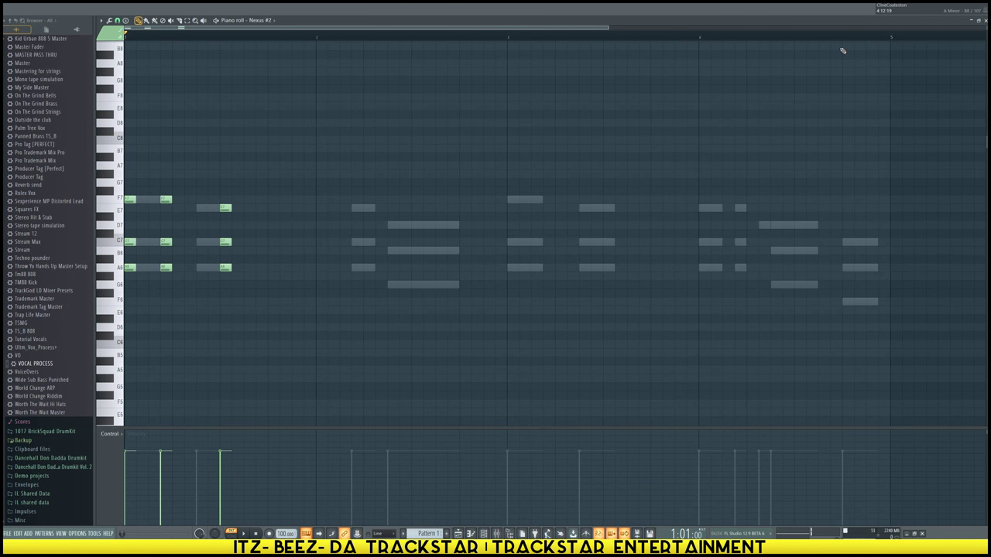
# Play the pattern to hear the new Nexus #2 chords against the original Nexus lead
pyautogui.press('F9')
pyautogui.press('F9')
pyautogui.press('F6')
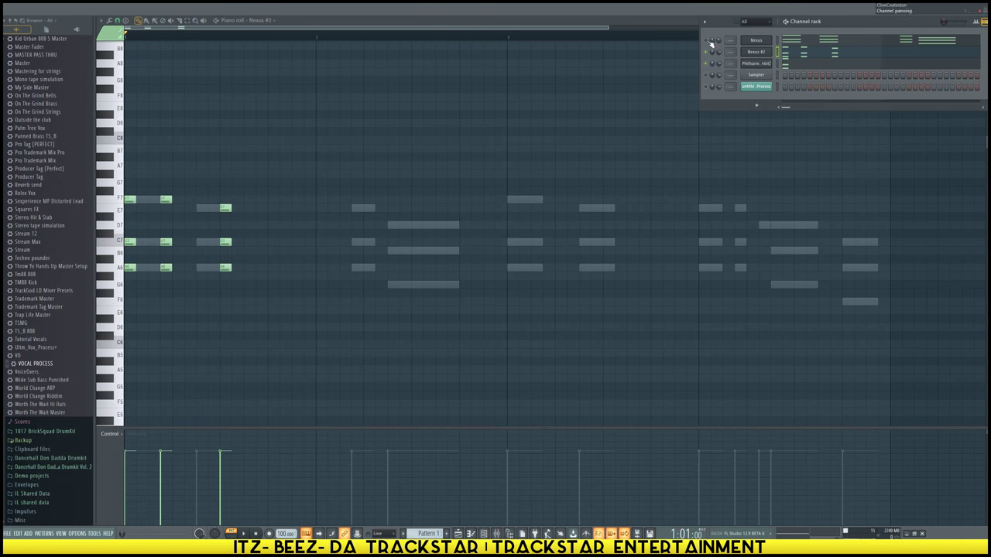
pyautogui.press('space')
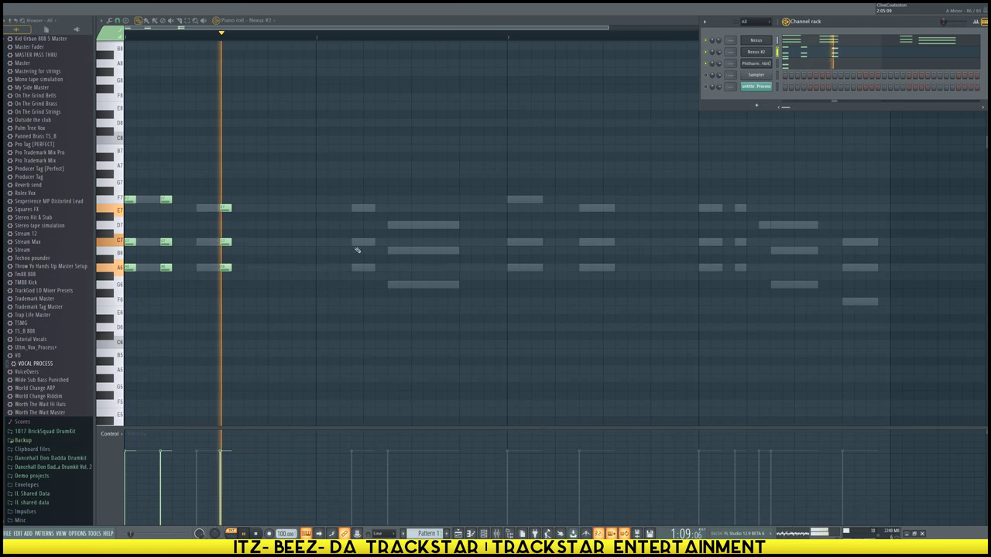
pyautogui.press('F6')
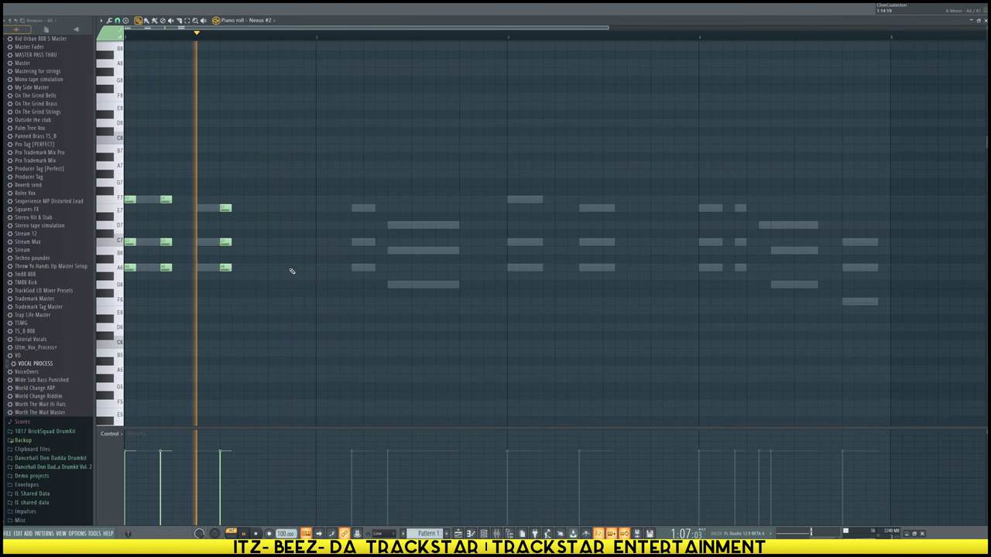
# Draw D7, A6 and C7 single notes on bar 1 steps 14 to 16, leading into an A6, C7 and E7 chord starting bar 2
pyautogui.click(298, 266)
pyautogui.click(308, 242)
pyautogui.click(320, 207)
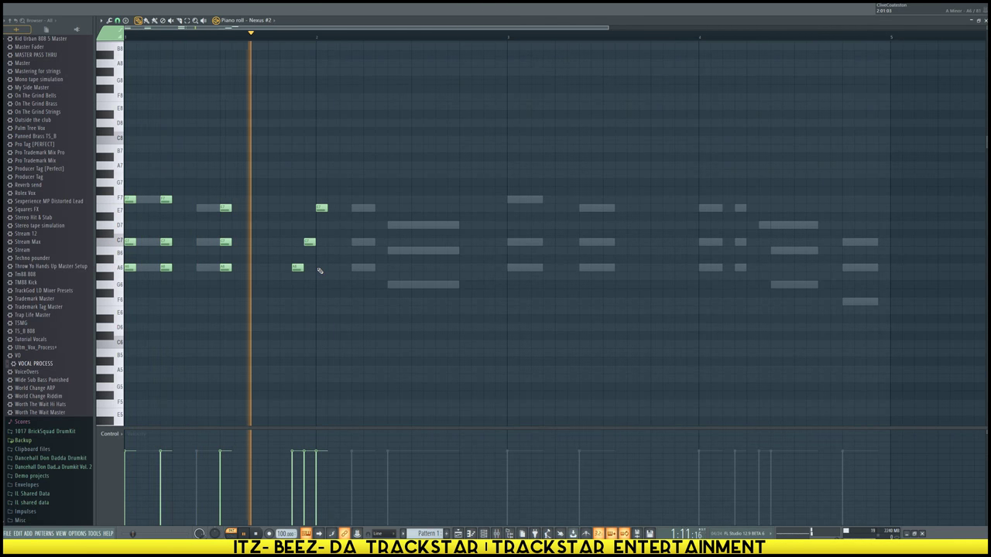
pyautogui.click(319, 267)
pyautogui.click(319, 241)
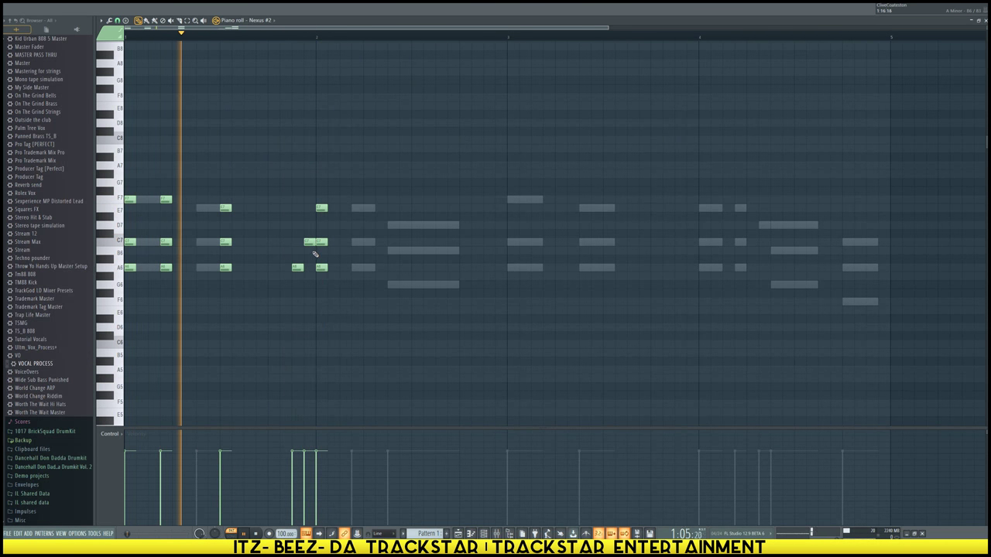
pyautogui.click(284, 225)
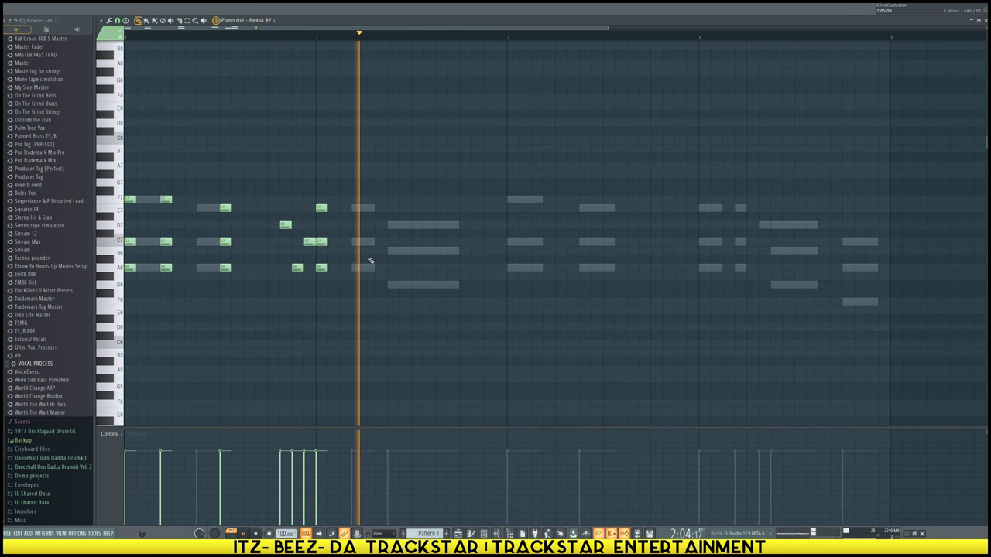
# Add a short A6, C7 and E7 chord on step 4 of bar 2
pyautogui.click(355, 267)
pyautogui.click(355, 242)
pyautogui.click(354, 208)
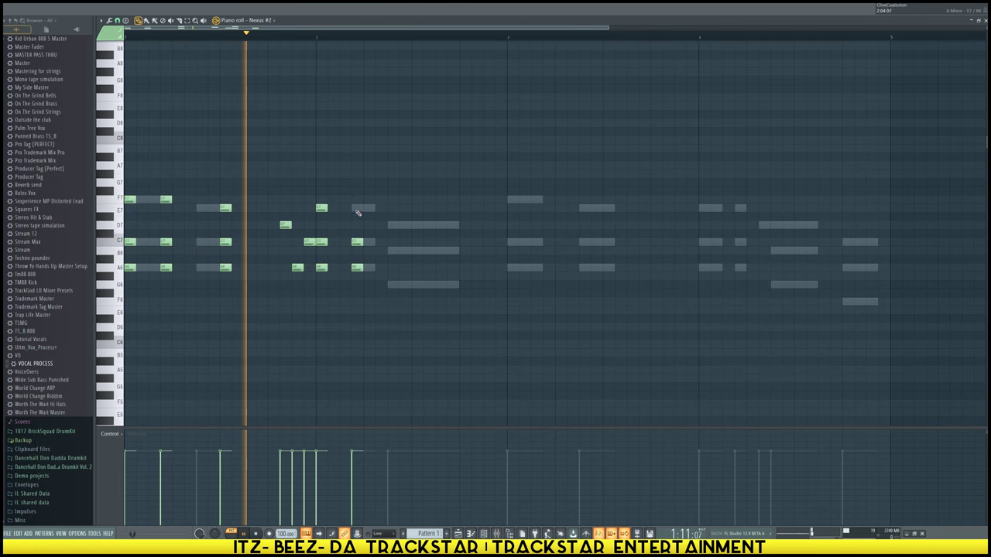
# Draw short G6, B6 and D7 chords on steps 7, 9 and 13 of bar 2
pyautogui.click(390, 284)
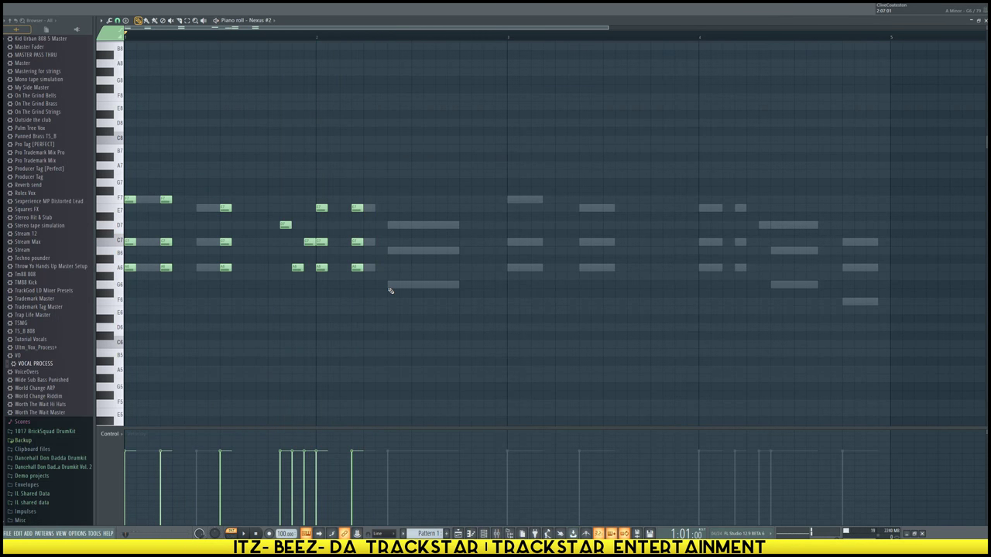
pyautogui.click(391, 250)
pyautogui.click(391, 224)
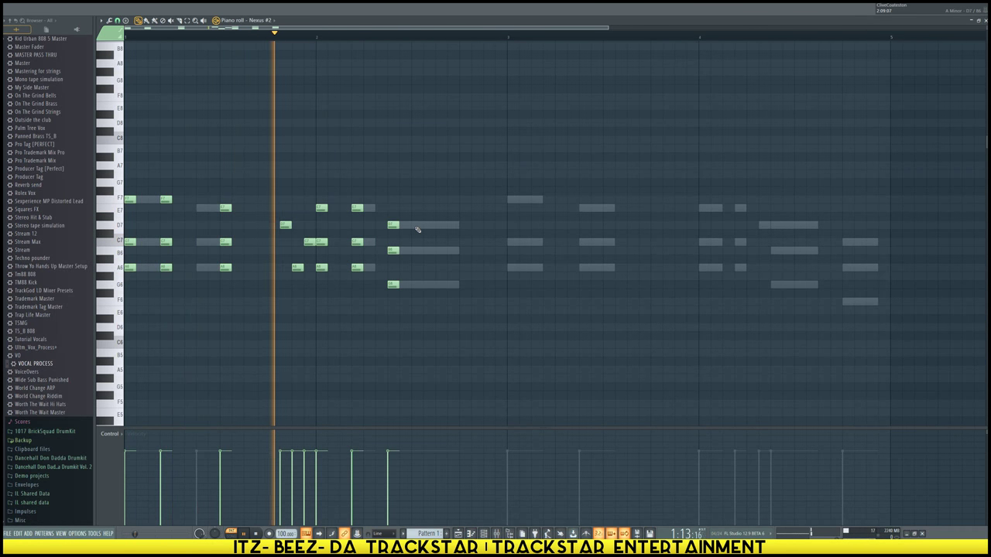
pyautogui.click(414, 225)
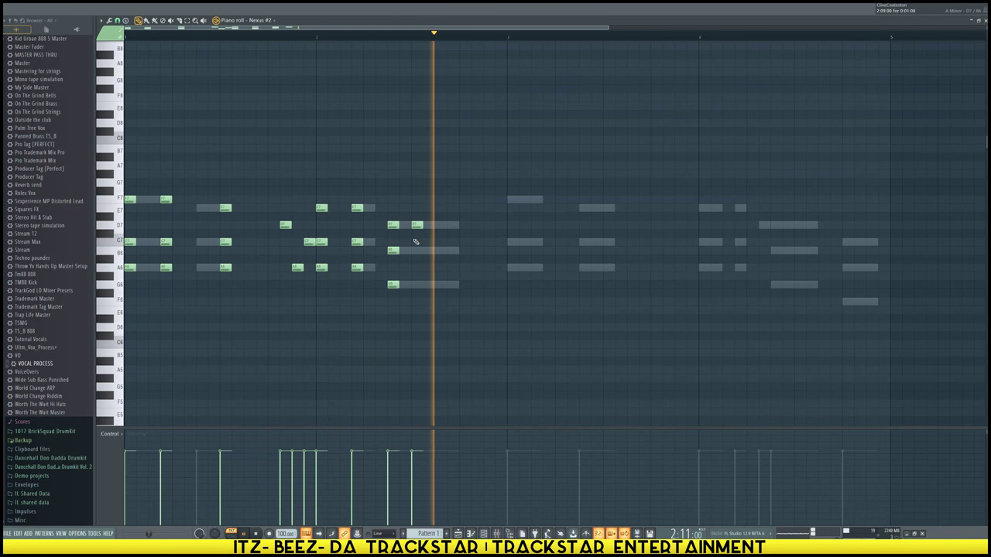
pyautogui.click(413, 250)
pyautogui.click(413, 285)
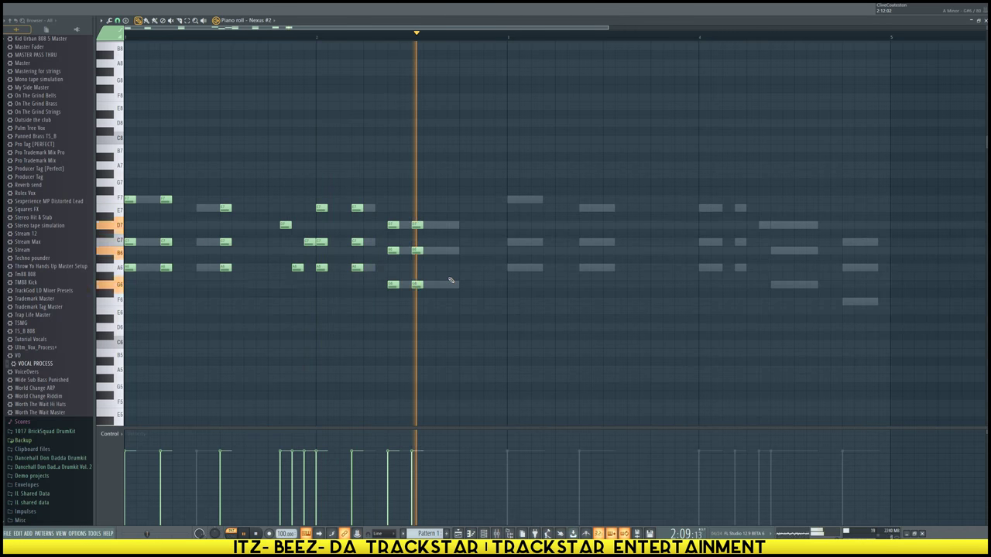
pyautogui.click(465, 284)
pyautogui.click(465, 250)
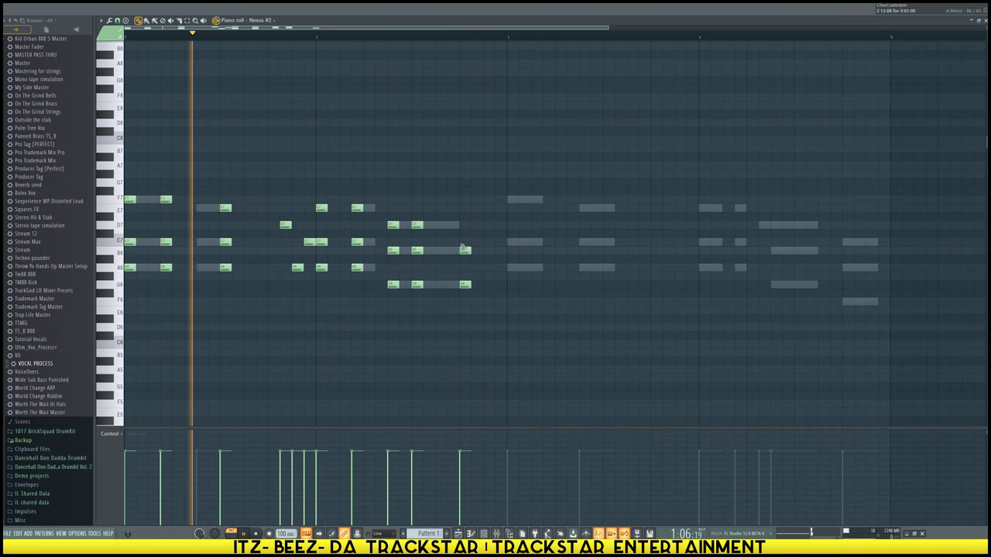
pyautogui.click(465, 225)
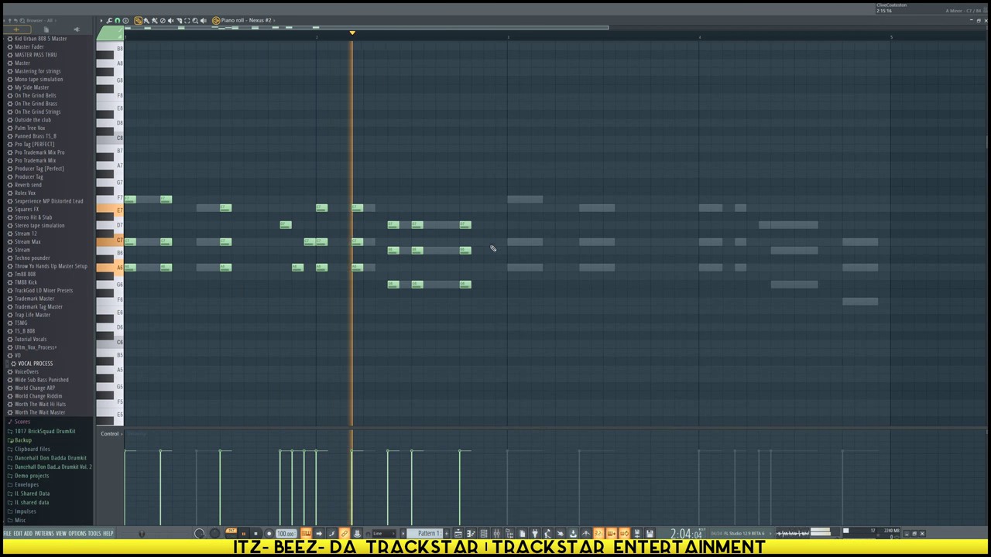
# Add single A6 notes on steps 12 and 15 and a C7 note on step 16 of bar 2
pyautogui.click(500, 242)
pyautogui.click(489, 267)
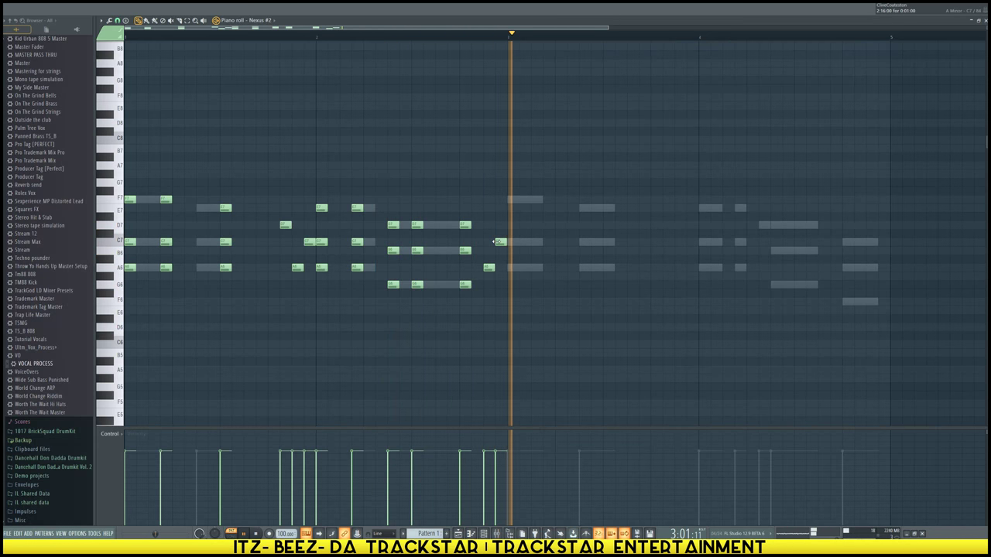
pyautogui.moveTo(465, 292); pyautogui.dragTo(470, 209)
pyautogui.scroll(-1, 469, 225)
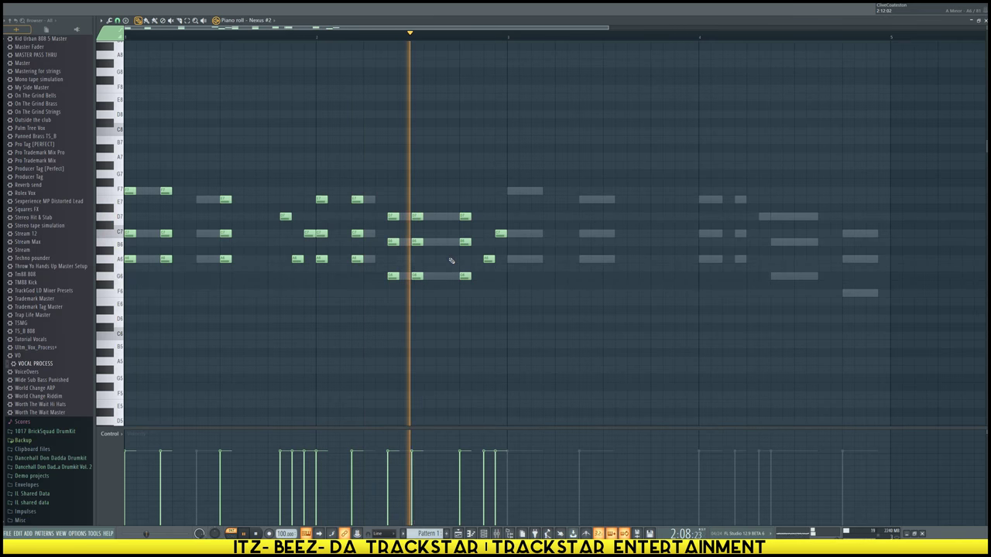
pyautogui.click(451, 258)
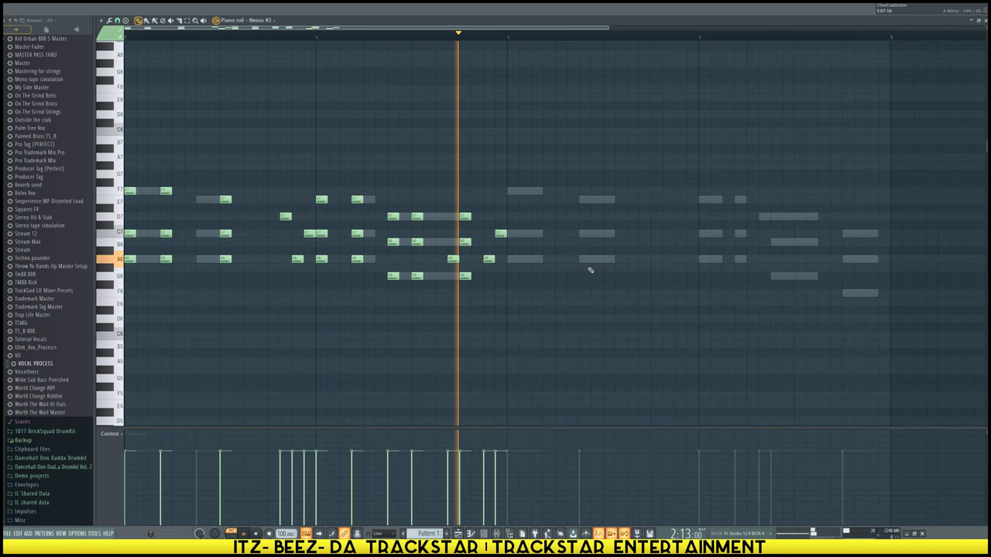
# Stop playback and duplicate the two-bar Nexus #2 part into bars 3 and 4
pyautogui.press('space')
pyautogui.hotkey('ctrl', 'b')
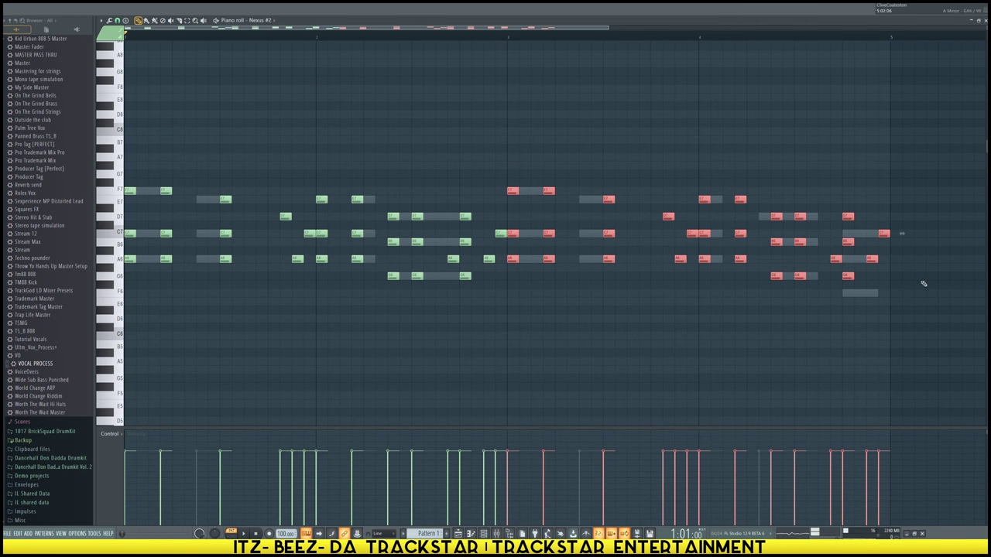
pyautogui.scroll(-2, 762, 46)
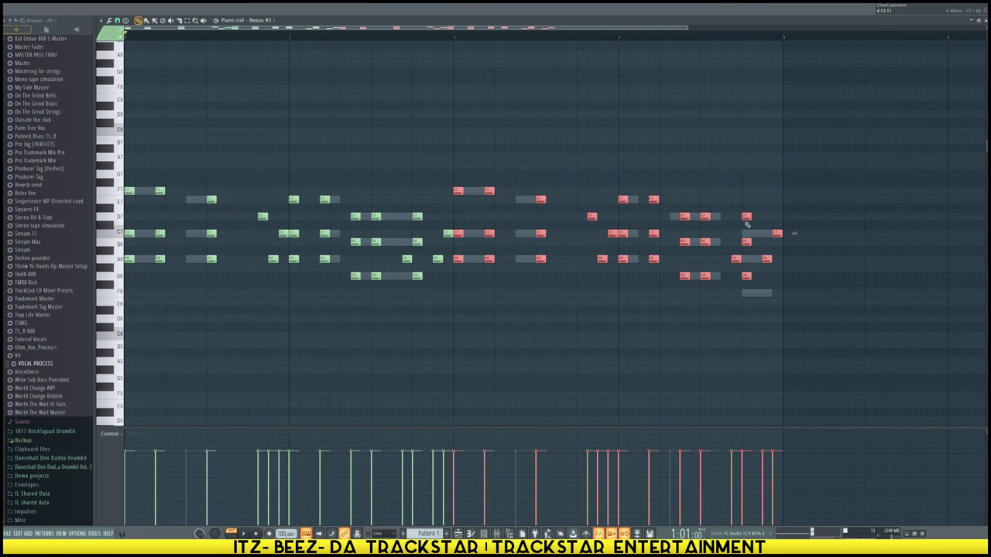
pyautogui.hotkey('ctrl', 'd')
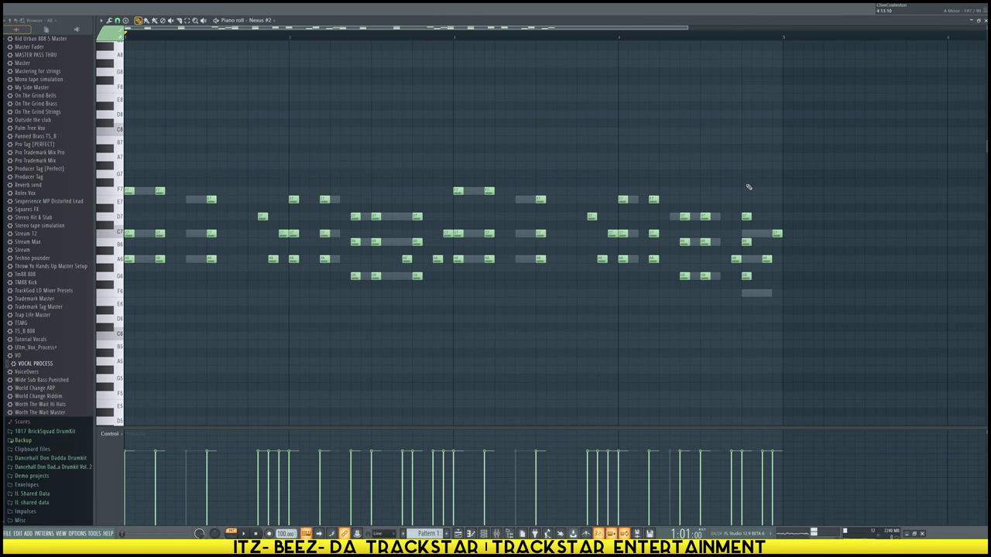
# Lower the step 13 chord of bar 4 to F6, A6 and C7, repeat it on step 15, and remove the trailing single notes
pyautogui.moveTo(748, 187); pyautogui.dragTo(776, 332)
pyautogui.moveTo(745, 276); pyautogui.dragTo(746, 293)
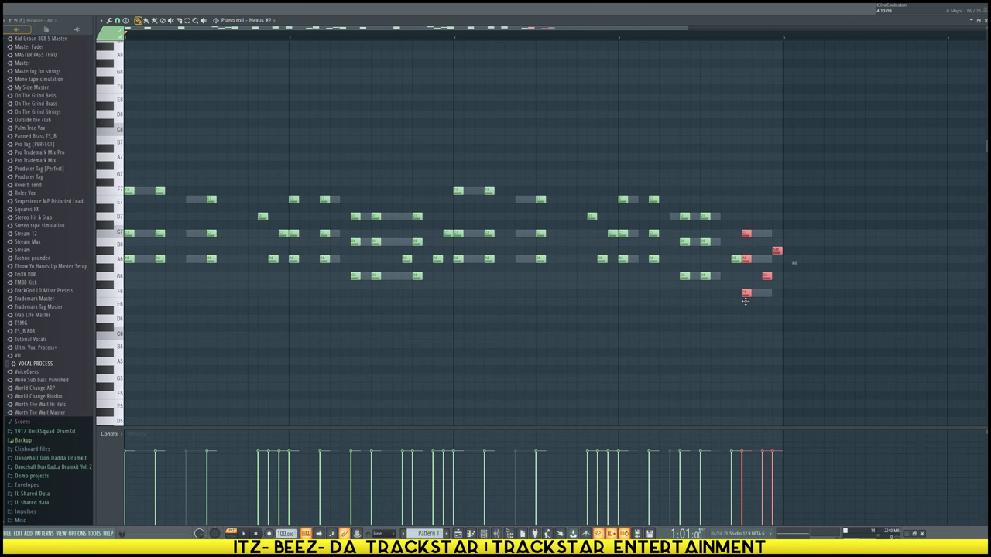
pyautogui.scroll(-1, 816, 298)
pyautogui.hotkey('ctrl', 'd')
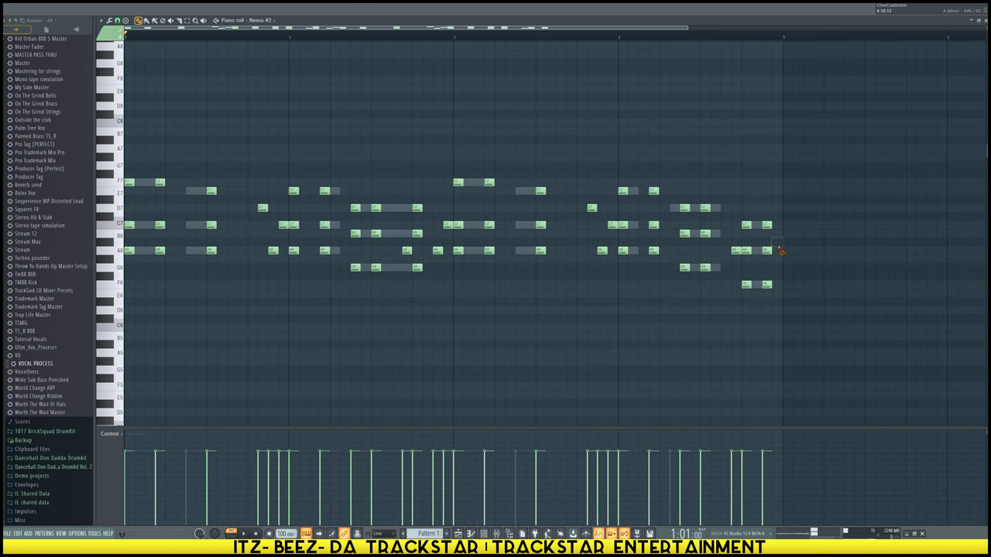
# Play the four-bar pluck part from the start and again from bar 4, listening to the changed ending
pyautogui.press('space')
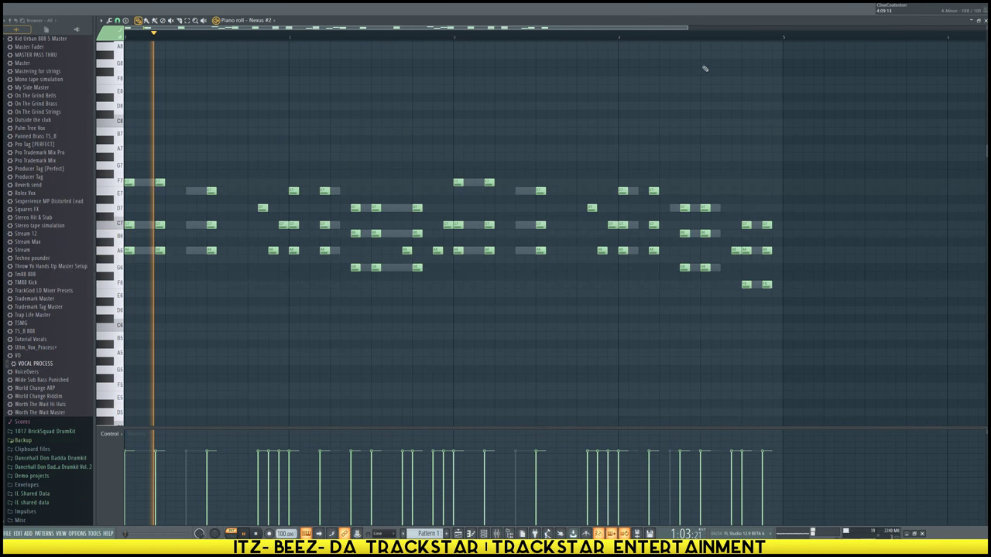
pyautogui.click(632, 34)
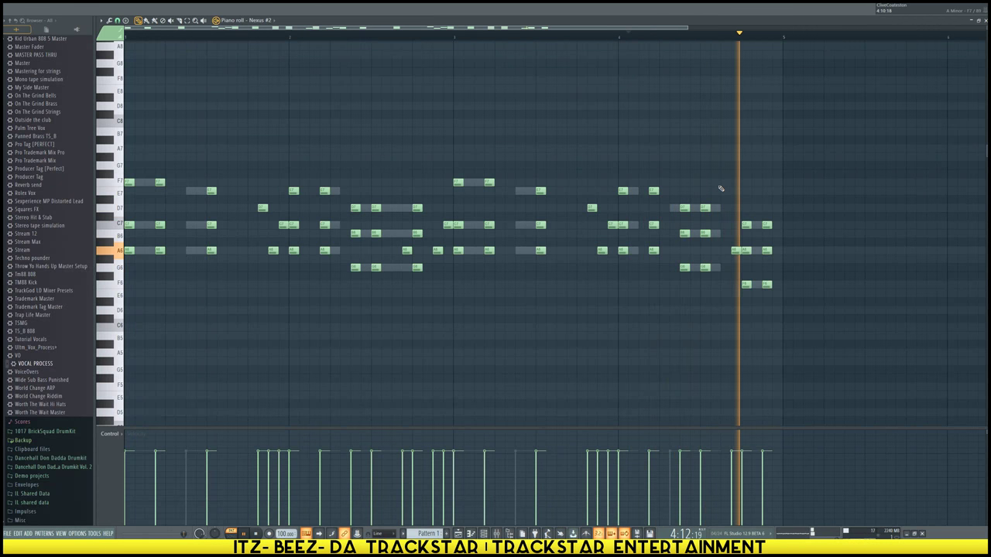
pyautogui.press('space')
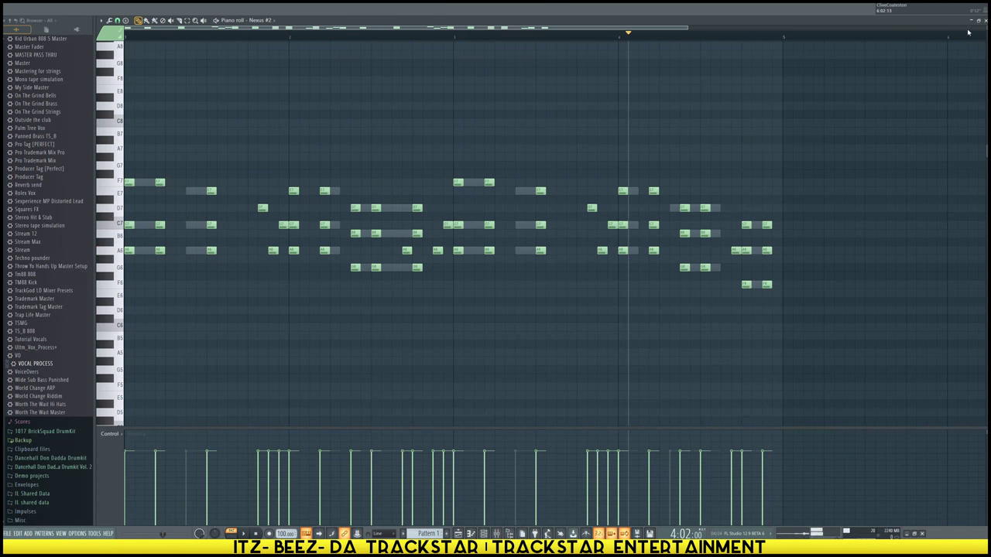
# Move all notes from Nexus #2 to the Philharmonik 2 channel and transpose them down two octaves
pyautogui.click(981, 21)
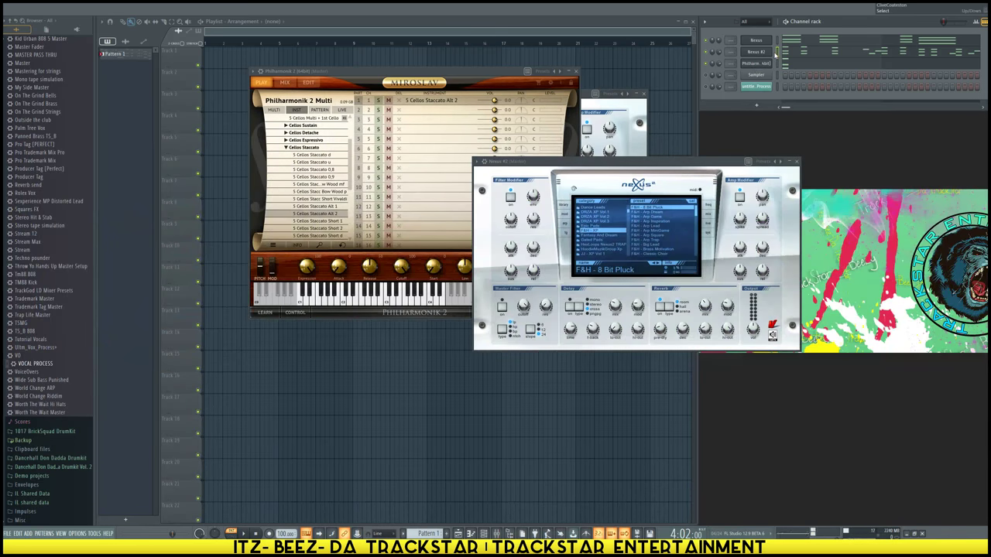
pyautogui.hotkey('ctrl', 'x')
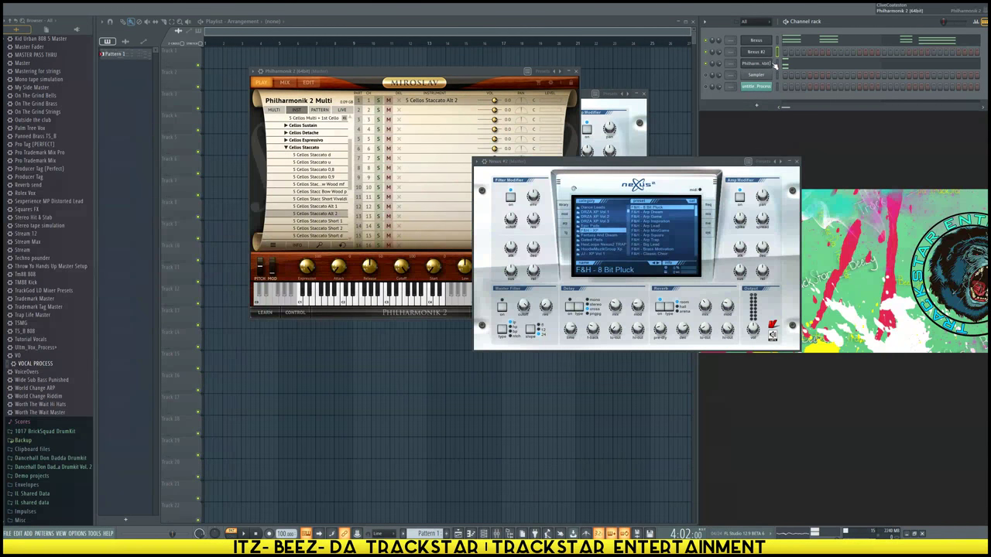
pyautogui.click(778, 64)
pyautogui.click(802, 67)
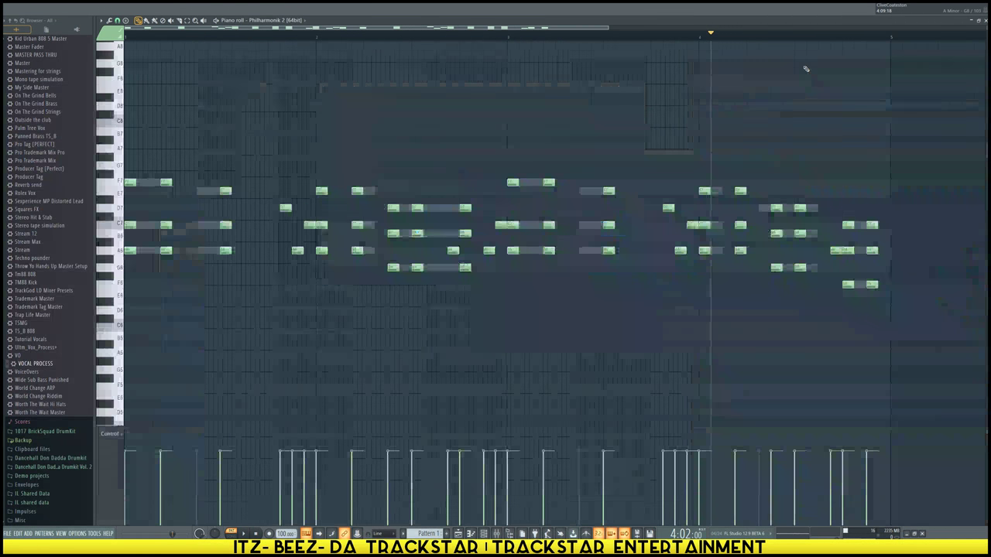
pyautogui.scroll(-4, 806, 69)
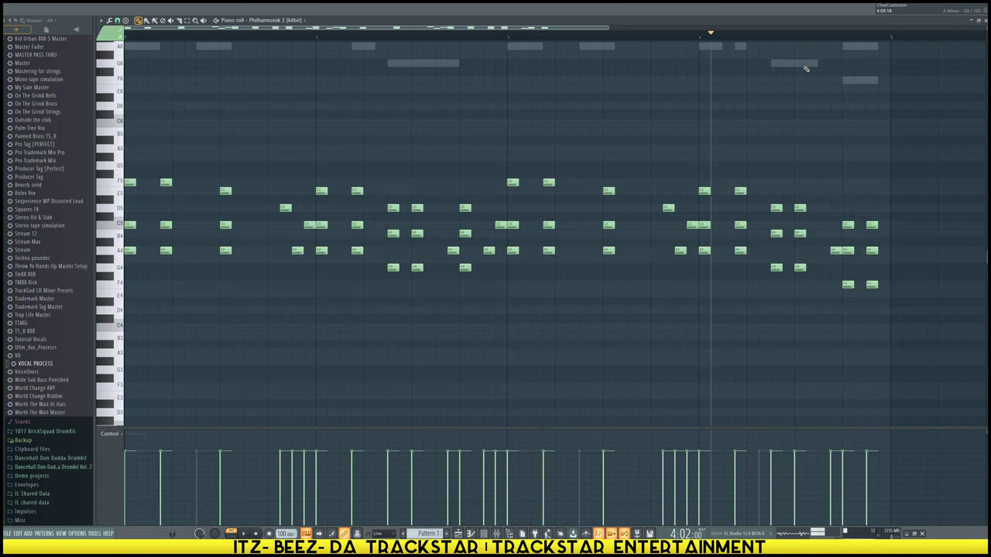
# Play the pattern with the Philharmonik 2 cellos and review their notes in the piano roll
pyautogui.press('space')
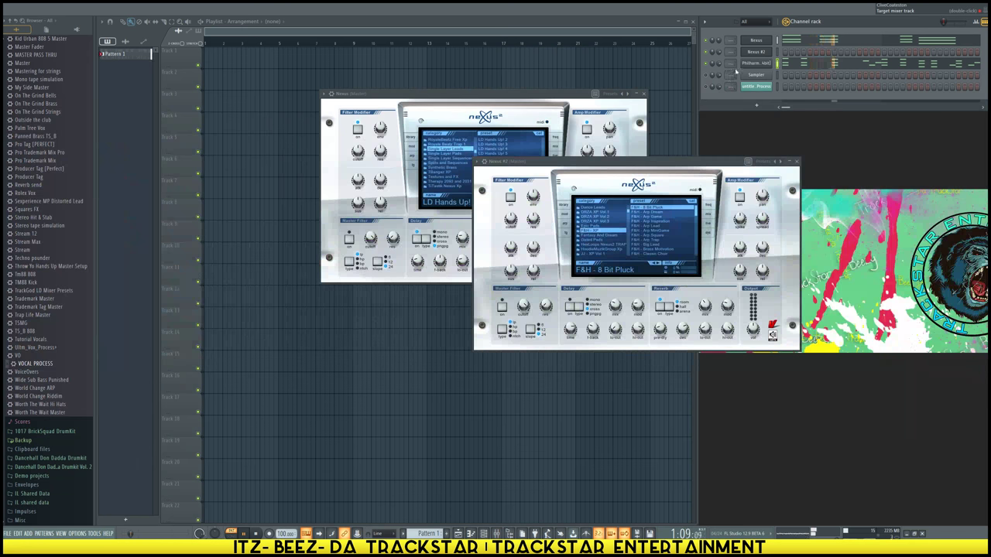
pyautogui.click(805, 67)
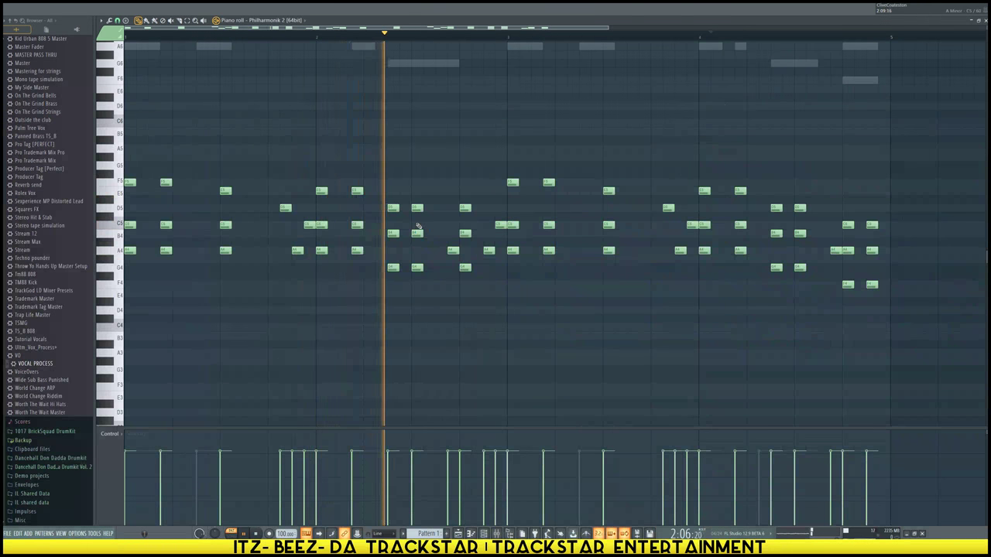
pyautogui.keyDown('ctrl'); pyautogui.scroll(5, 399, 223); pyautogui.keyUp('ctrl')
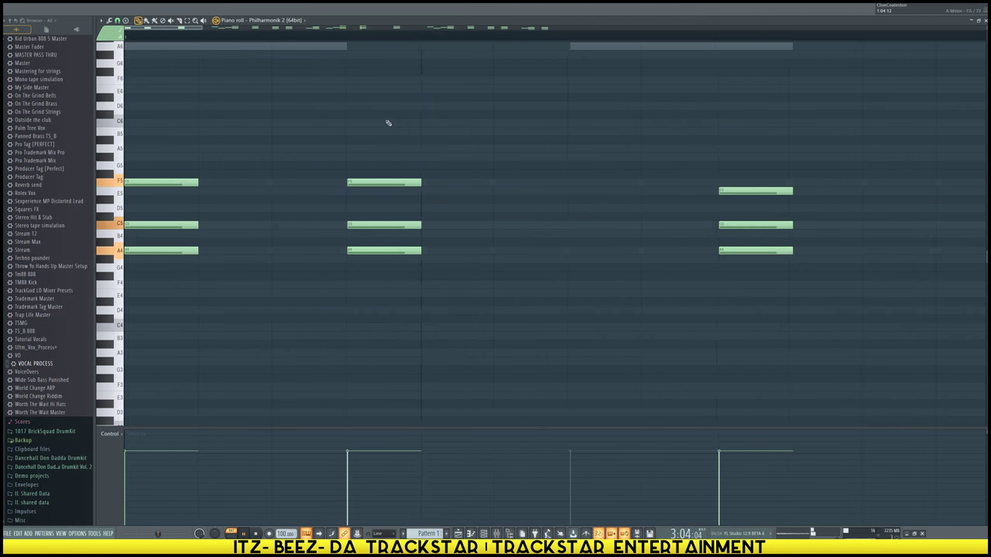
pyautogui.scroll(-5, 390, 125)
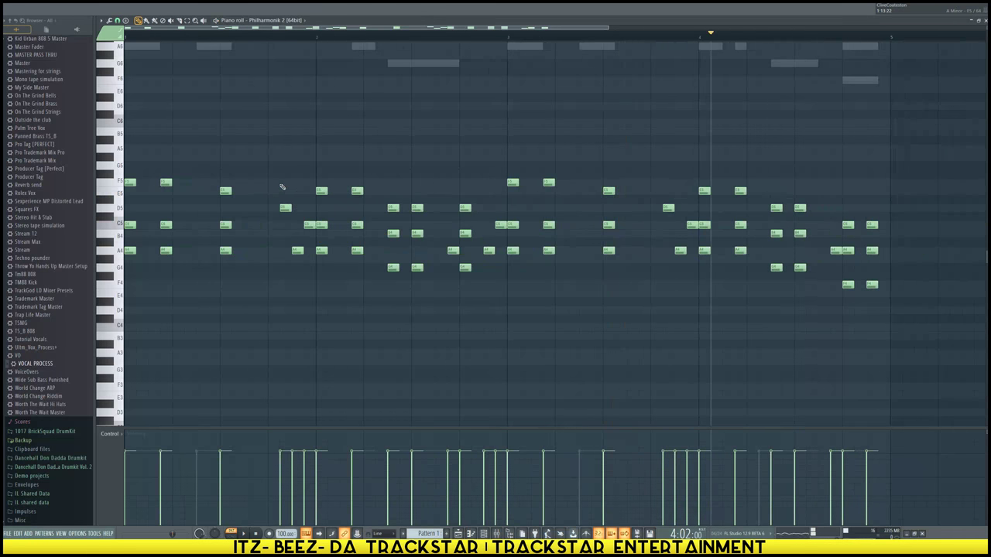
# Cut the bar 1 D5, A4, C5 run, bar 2's single A4 and C5 notes, and the single bar 3 C5 and bar 4 A4 from Philharmonik 2
pyautogui.moveTo(282, 187); pyautogui.dragTo(318, 292)
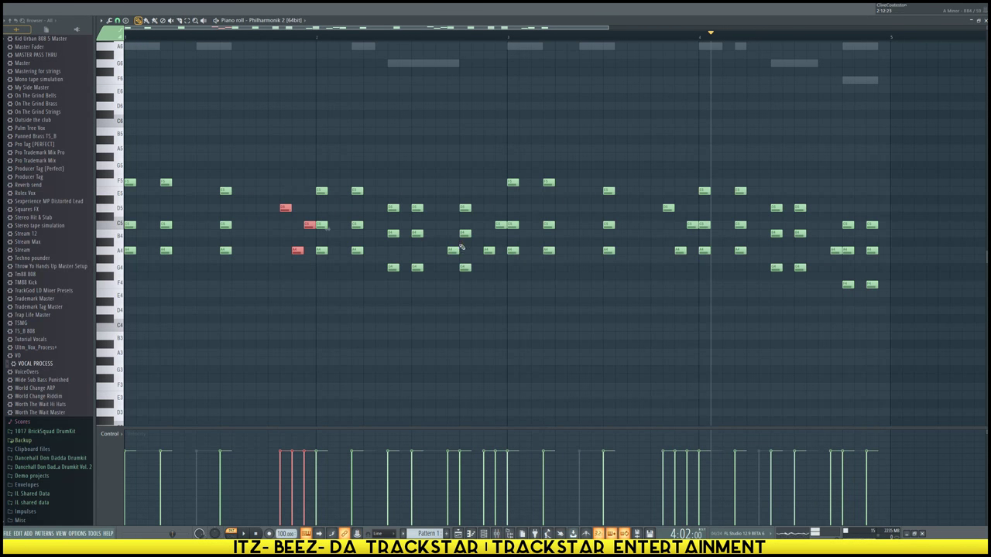
pyautogui.moveTo(496, 242); pyautogui.dragTo(504, 221)
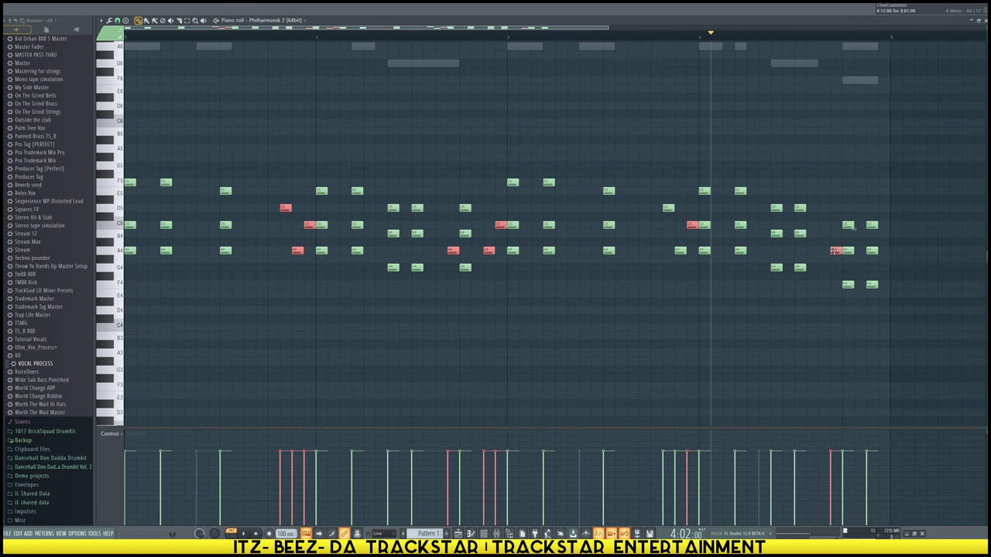
pyautogui.press('Delete')
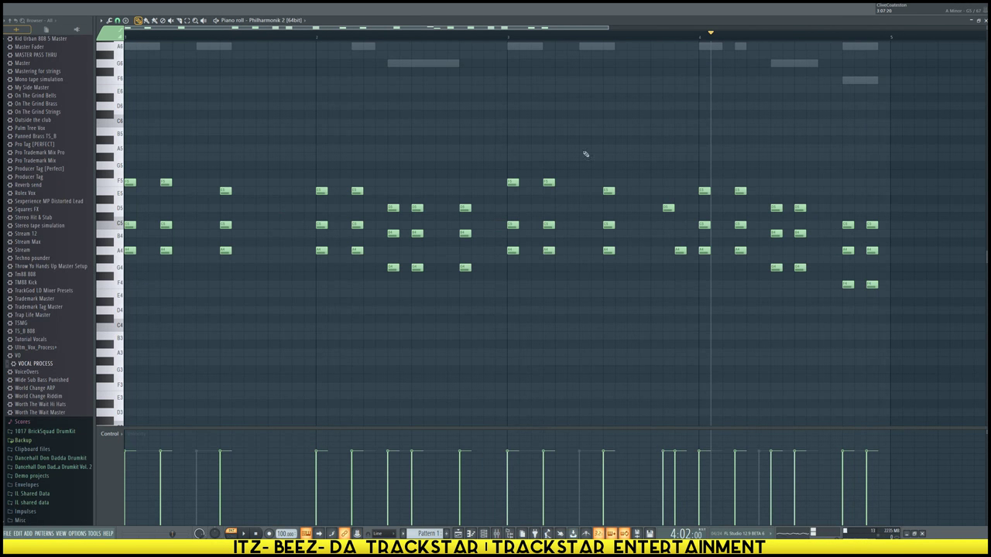
# Paste the cut single notes into the Nexus #2 piano roll and close it
pyautogui.click(985, 21)
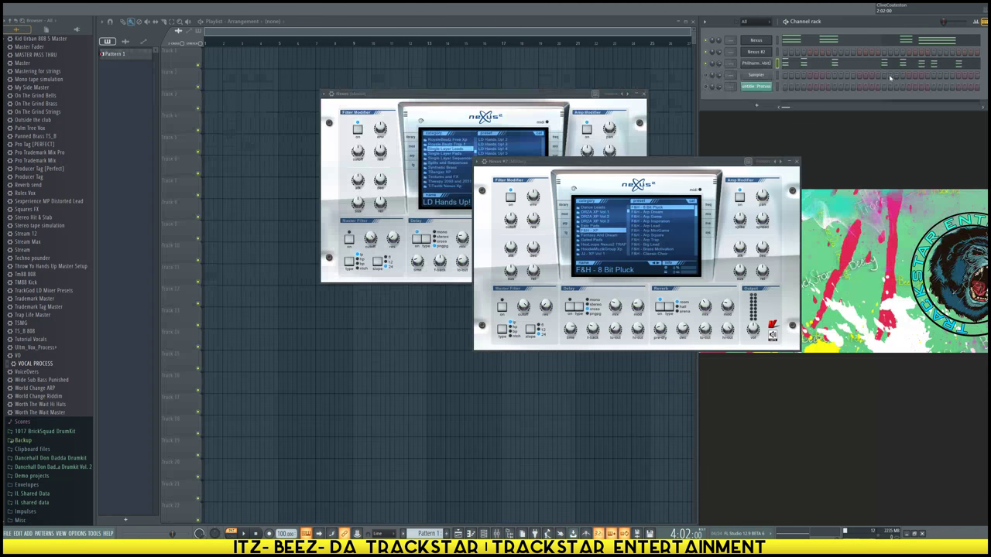
pyautogui.rightClick(753, 52)
pyautogui.click(786, 54)
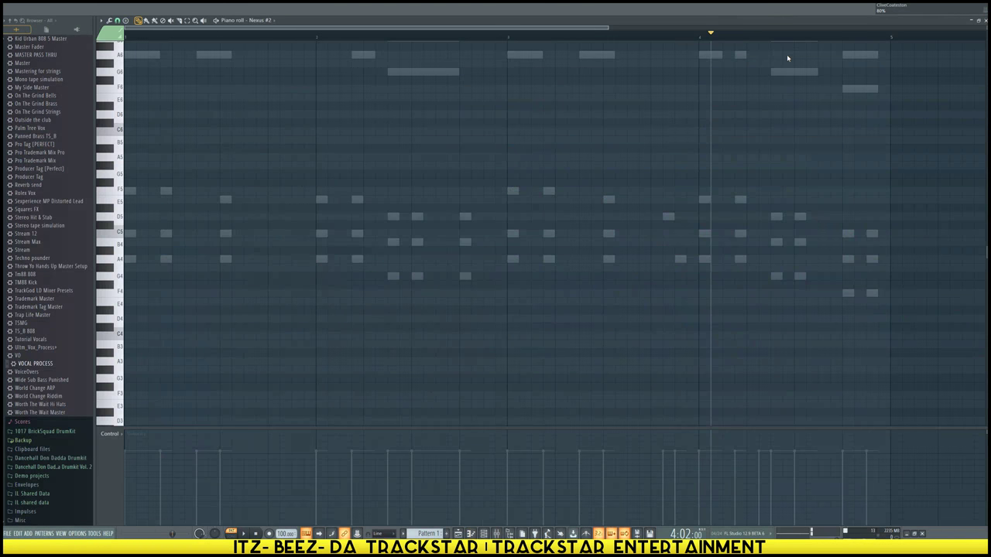
pyautogui.scroll(-1, 781, 62)
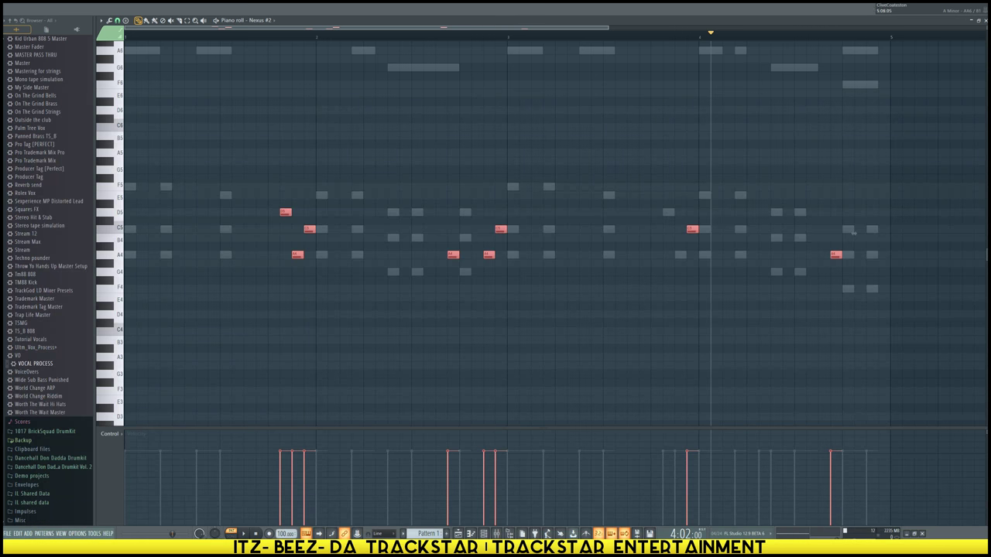
pyautogui.click(984, 21)
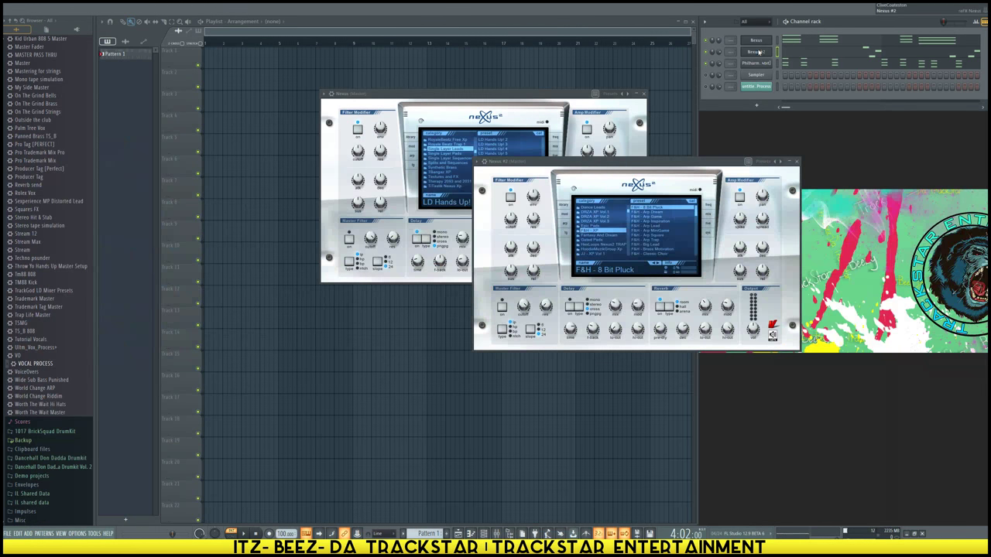
# Find GladiatorX64 and the 64-bit ElectraX in the generator plugin list and mark both as favorites
pyautogui.rightClick(761, 53)
pyautogui.moveTo(786, 111)
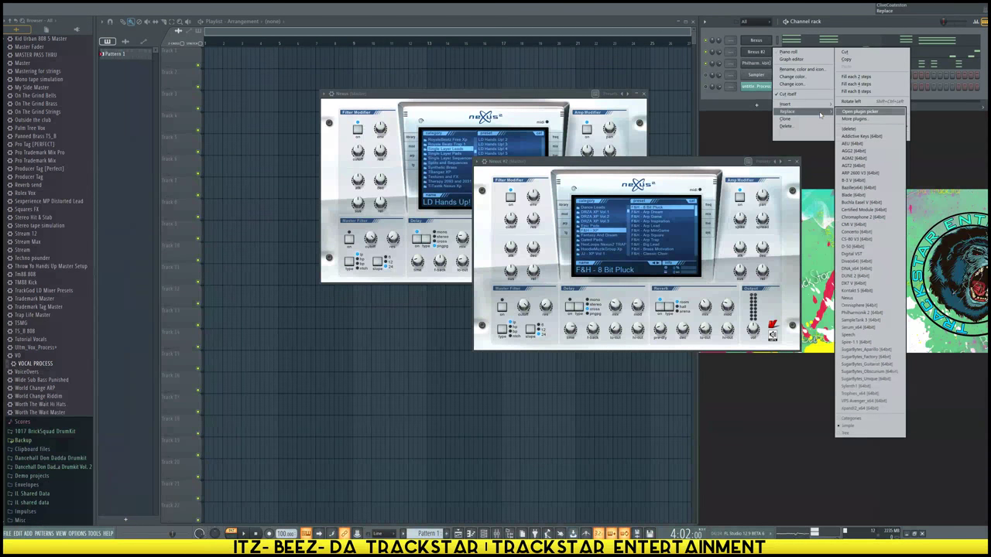
pyautogui.click(861, 120)
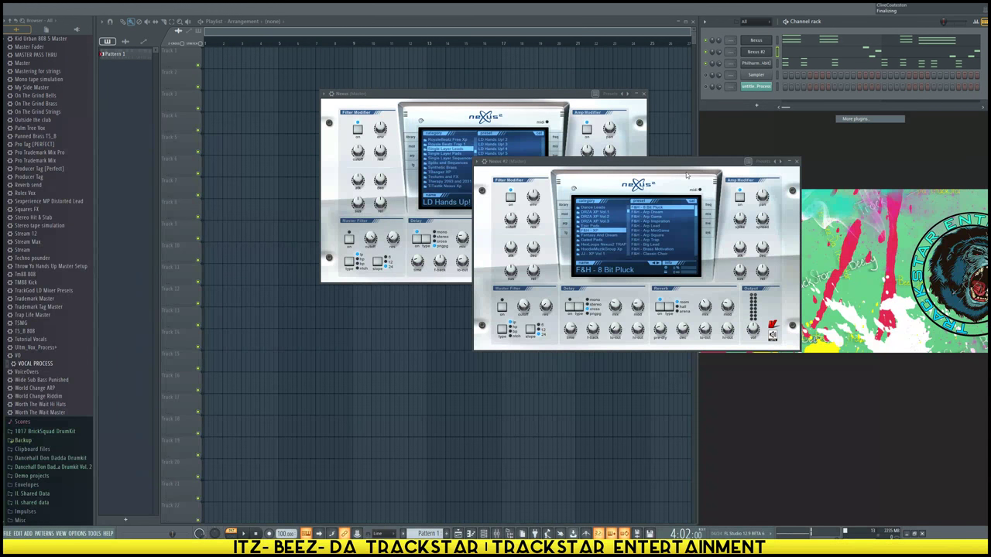
pyautogui.write('gl')
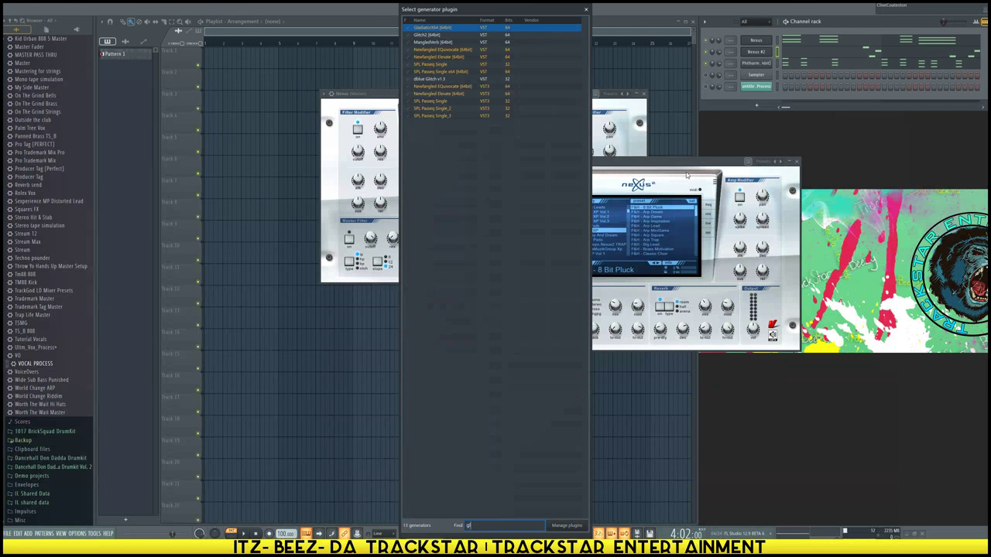
pyautogui.write('ad')
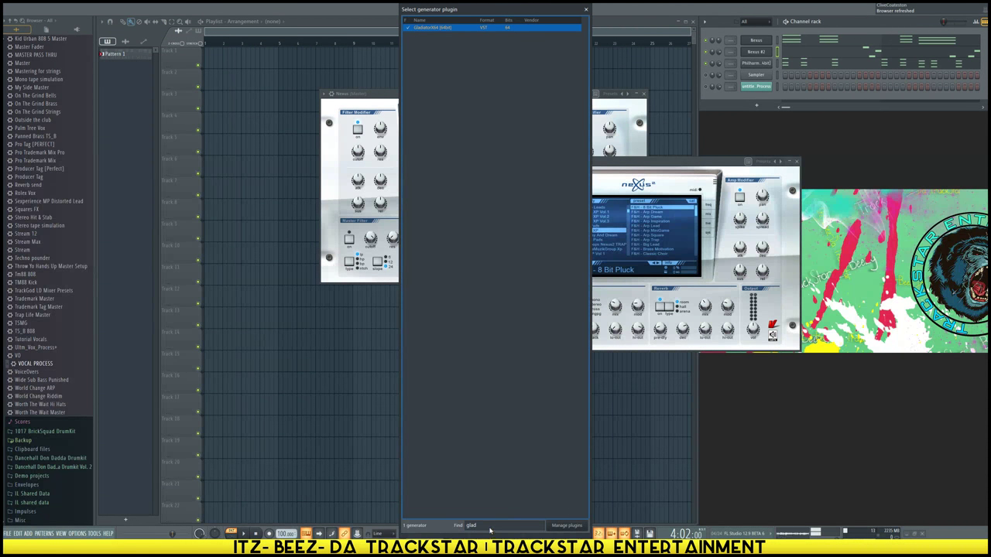
pyautogui.write('el')
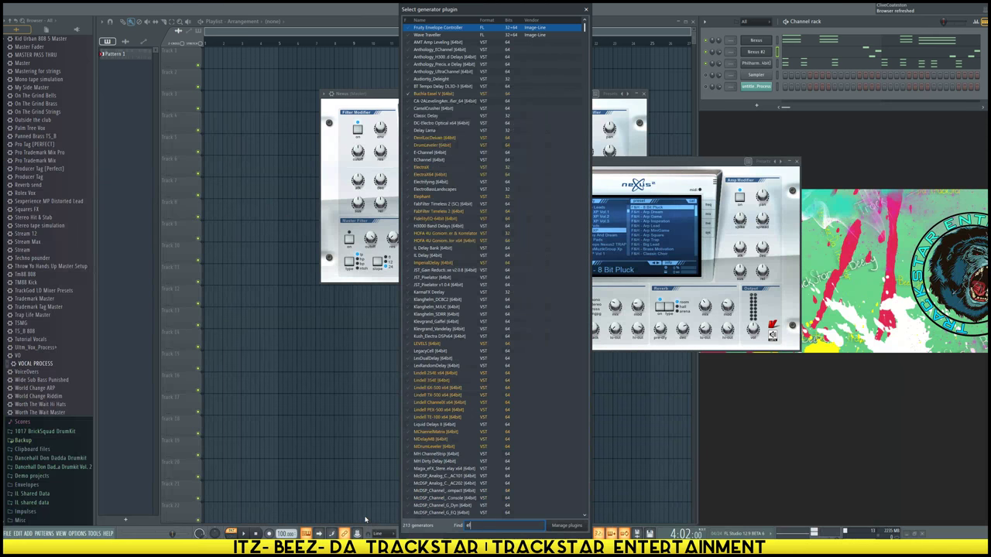
pyautogui.write('e')
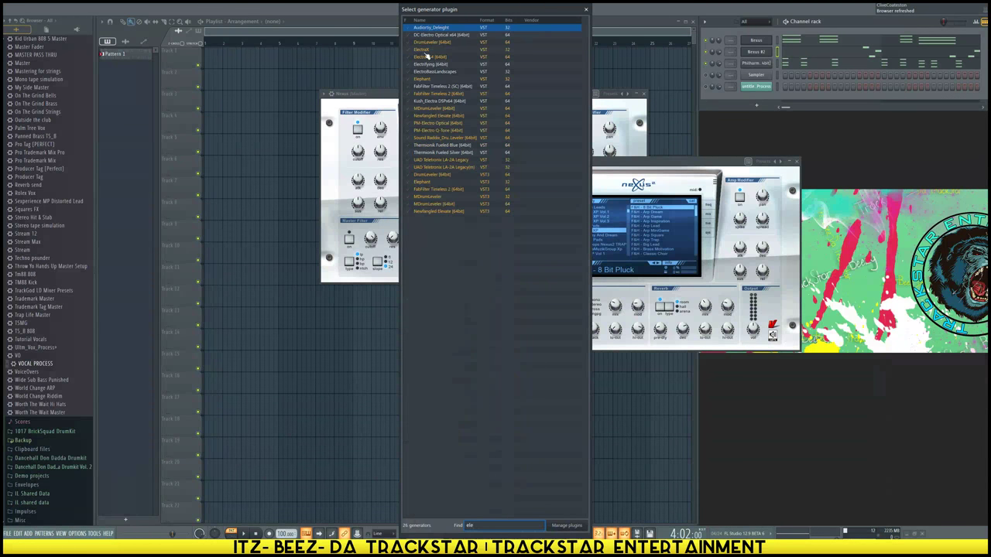
pyautogui.click(411, 57)
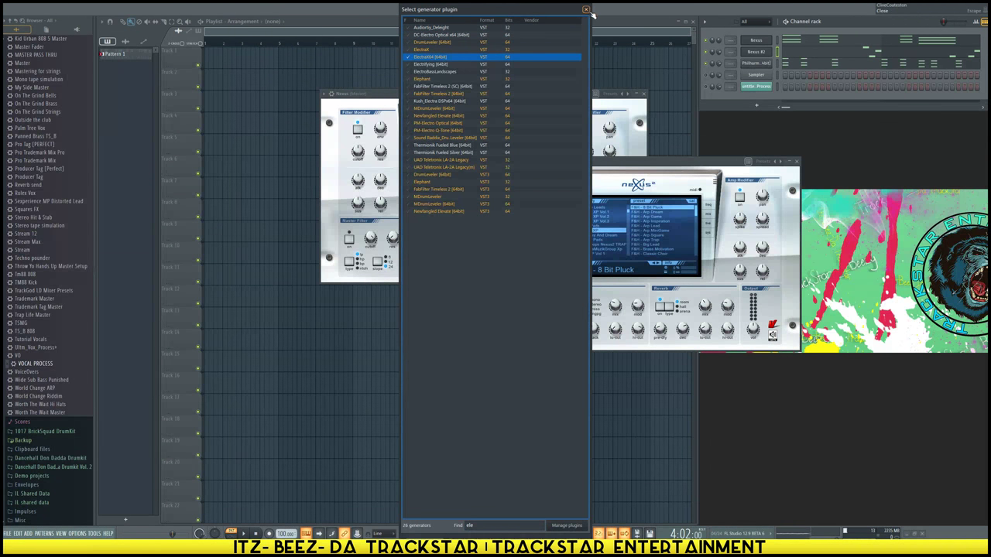
pyautogui.click(586, 10)
# Replace the Nexus #2 channel's instrument with GladiatorX64
pyautogui.rightClick(773, 52)
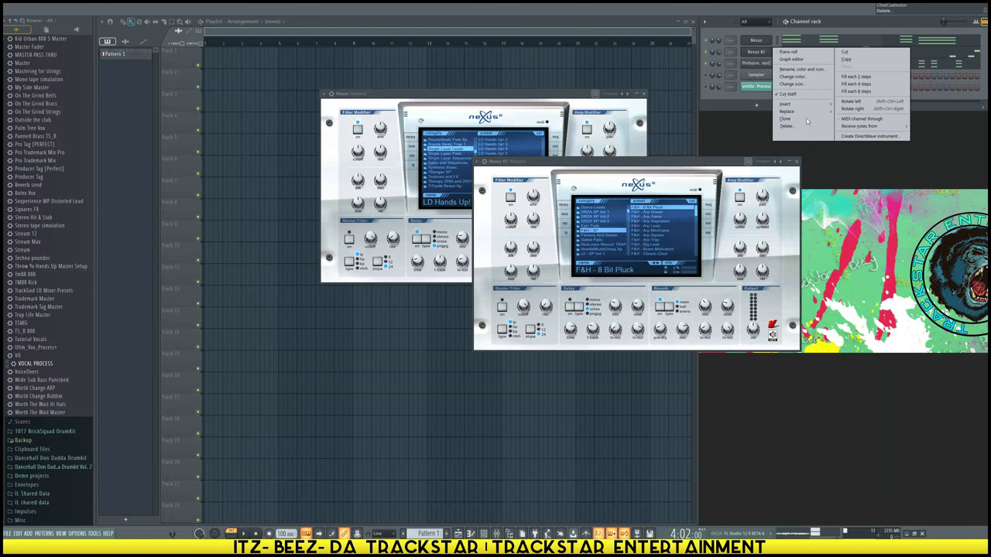
pyautogui.moveTo(825, 115)
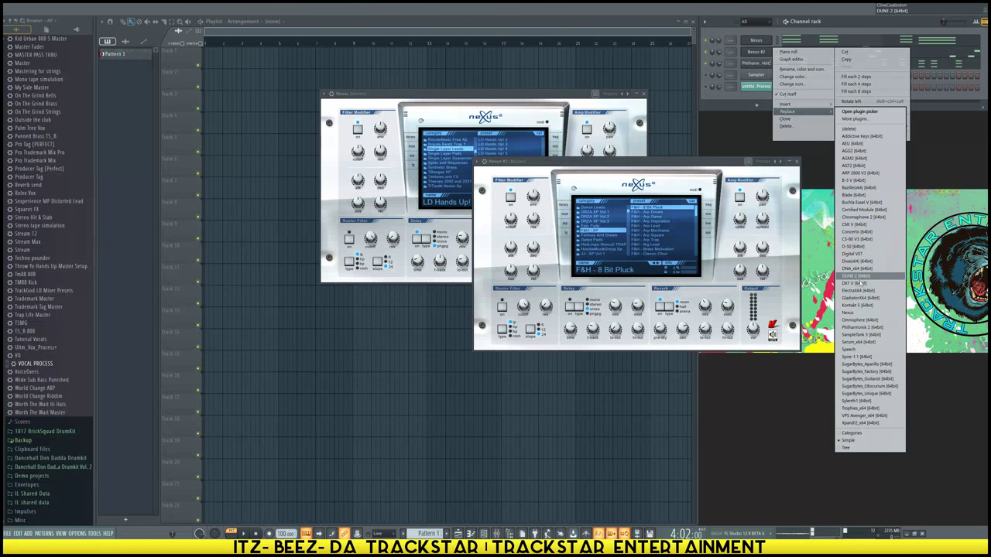
pyautogui.click(859, 297)
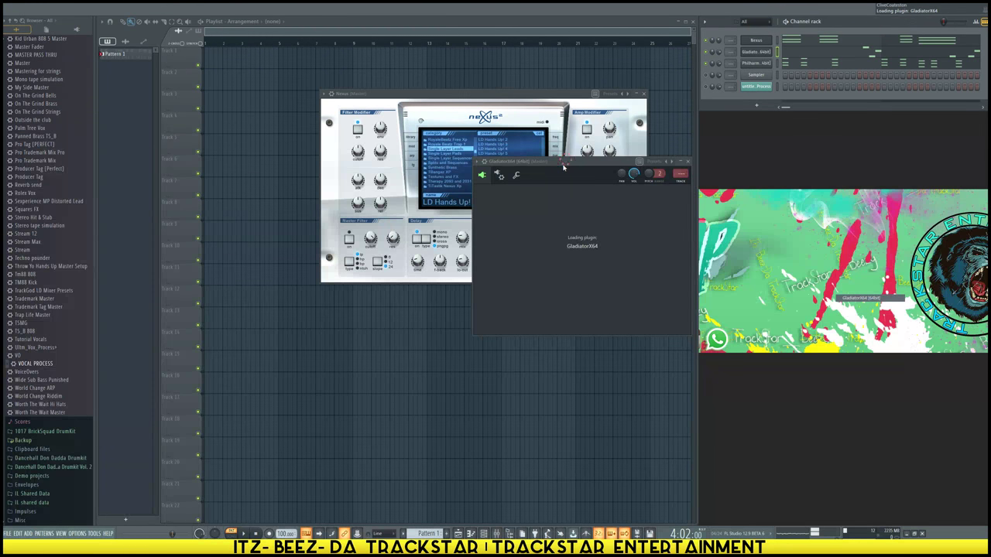
# Move the Gladiator window aside and load the ST Pizzicato MF patch from the vintage category
pyautogui.moveTo(563, 166); pyautogui.dragTo(424, 103)
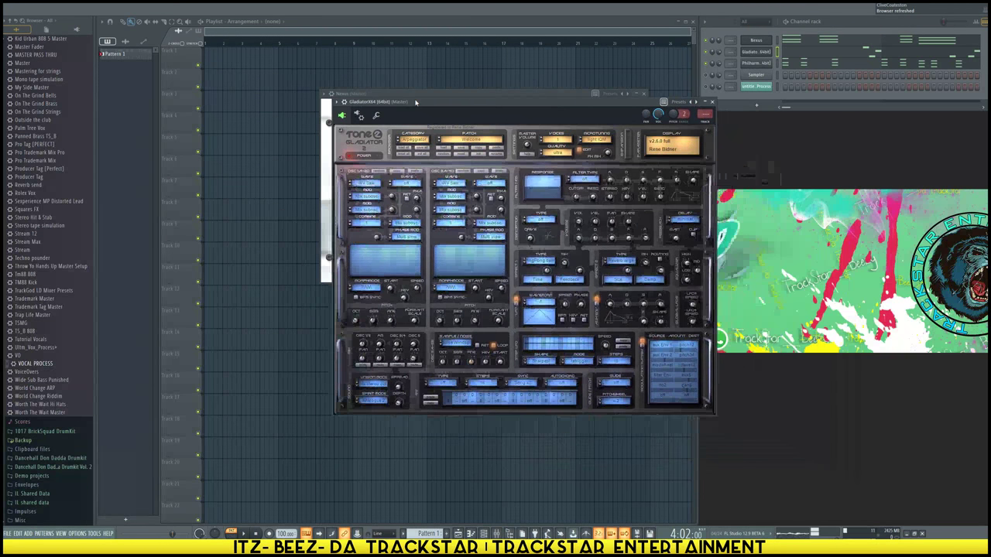
pyautogui.click(415, 141)
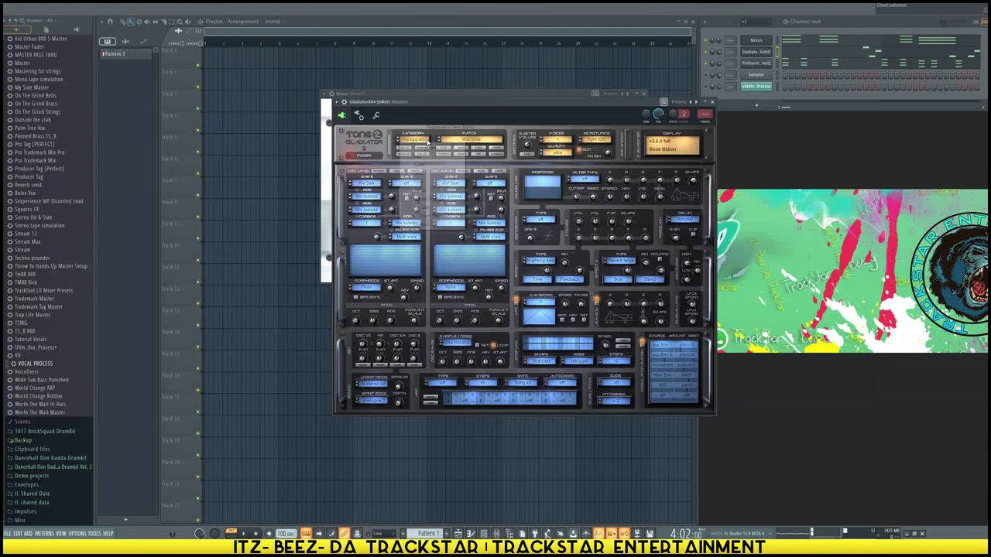
pyautogui.click(433, 200)
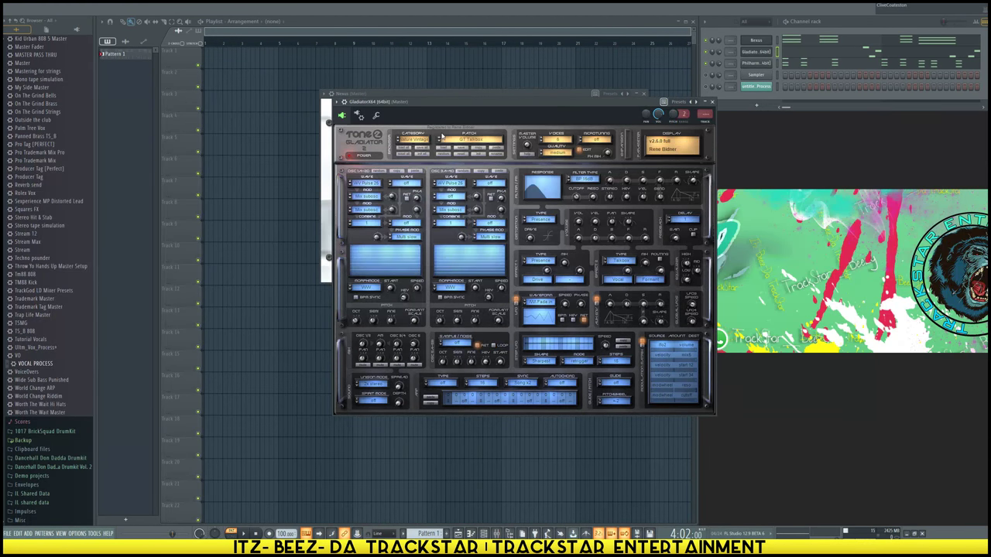
pyautogui.click(468, 139)
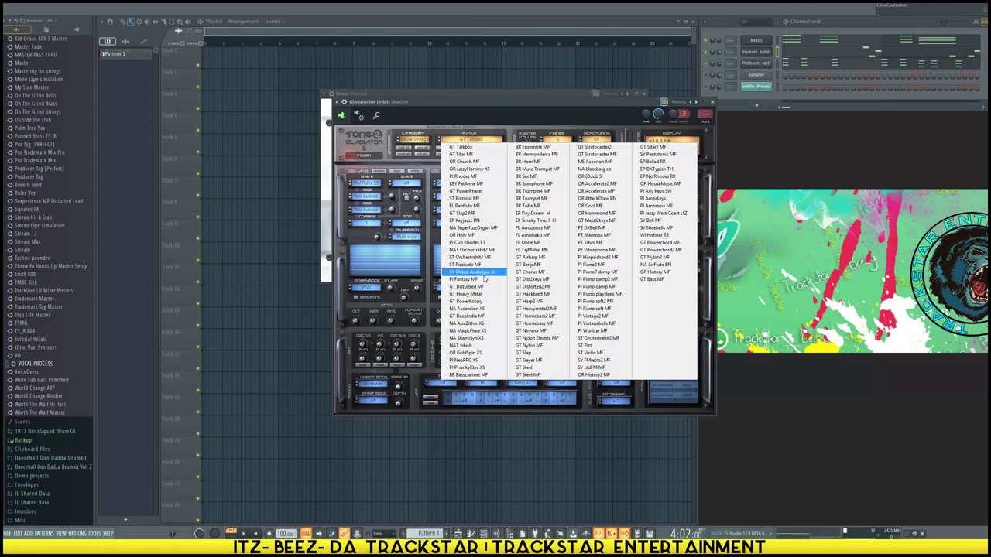
pyautogui.click(467, 266)
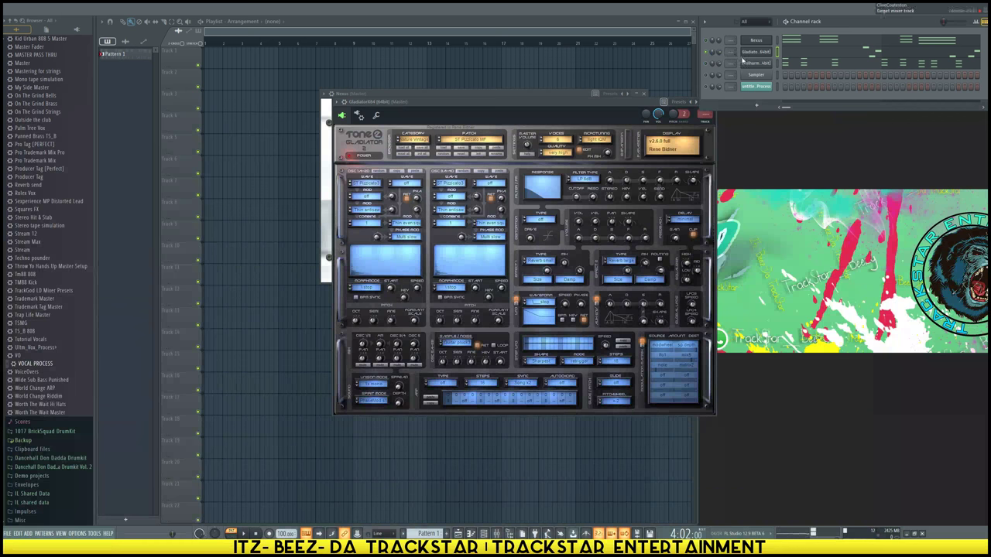
# Transpose the Gladiator melody up two octaves in its piano roll and play the pattern to hear it
pyautogui.click(706, 64)
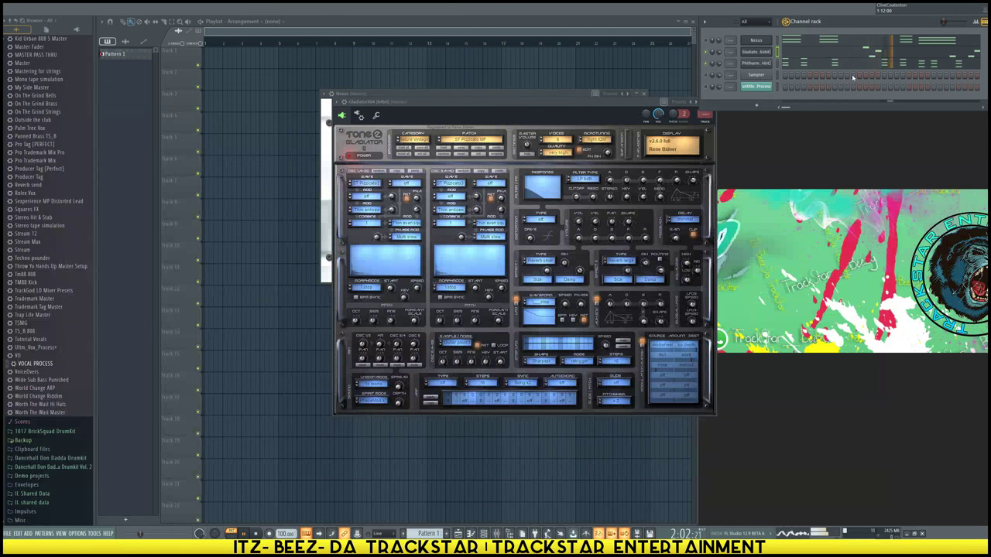
pyautogui.click(809, 56)
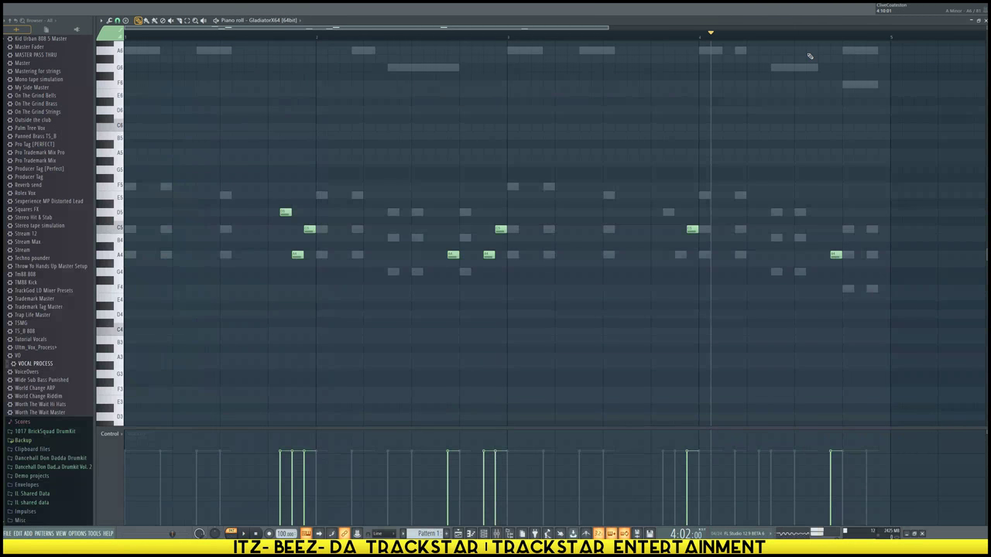
pyautogui.hotkey('ctrl', 'Up')
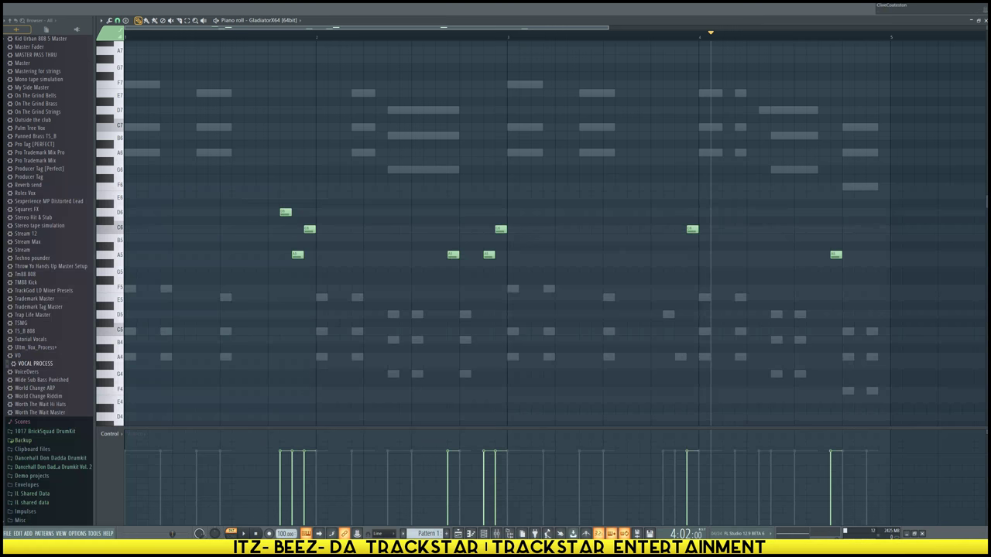
pyautogui.click(984, 21)
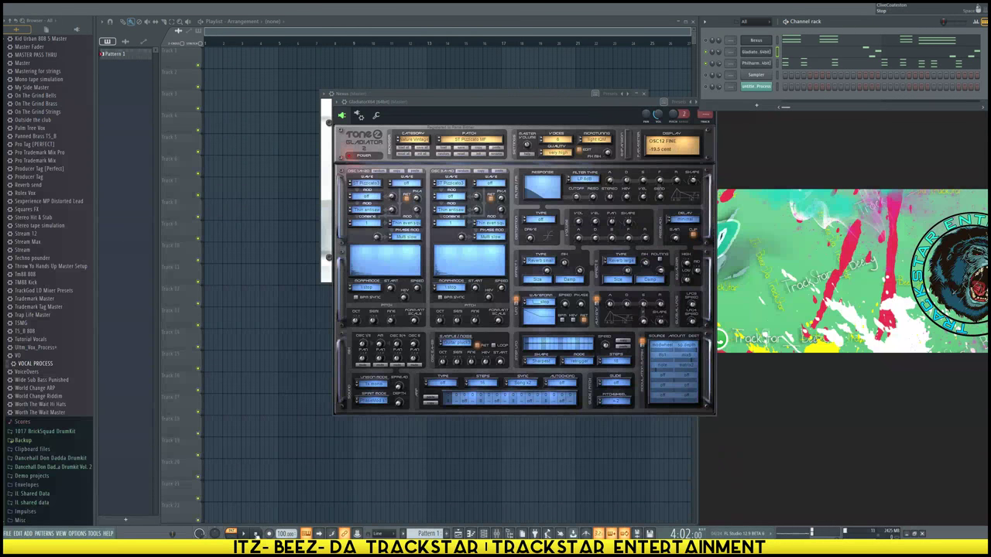
pyautogui.click(256, 535)
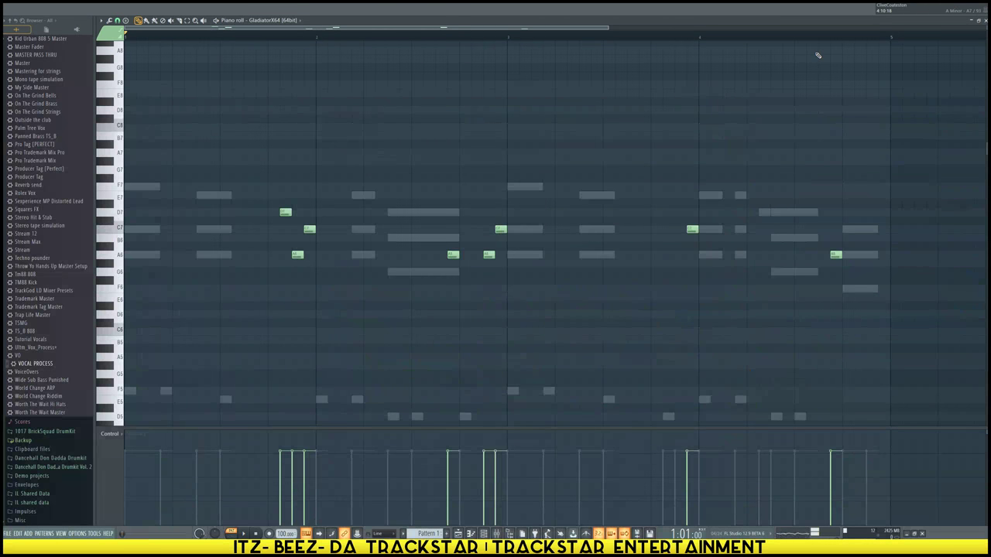
pyautogui.press('space')
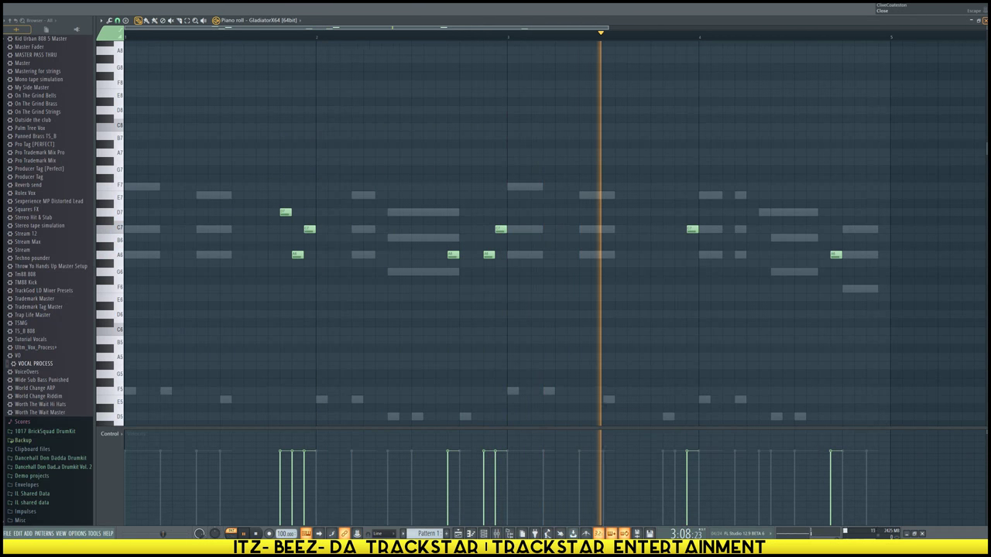
pyautogui.click(986, 21)
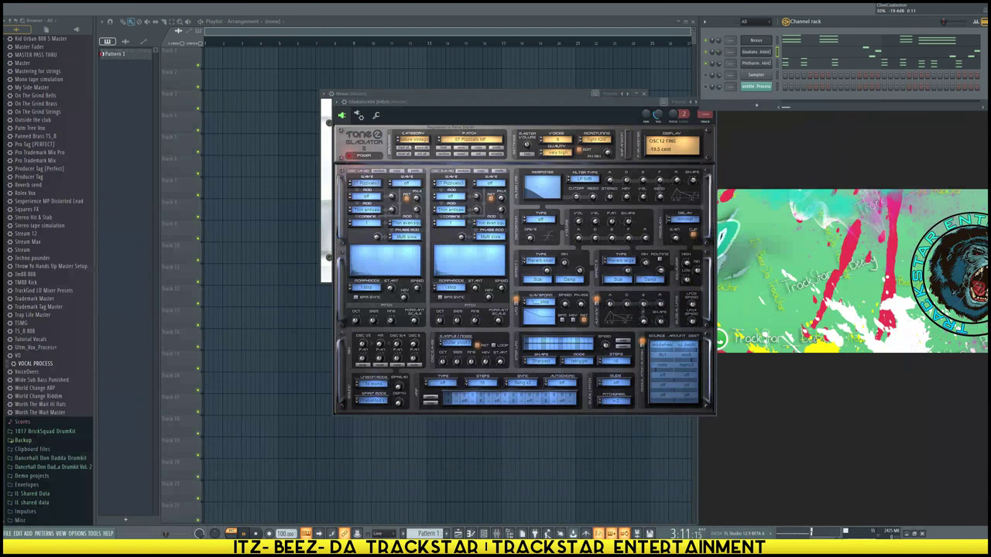
# Insert a new Nexus channel above the Sampler in the channel rack
pyautogui.rightClick(757, 77)
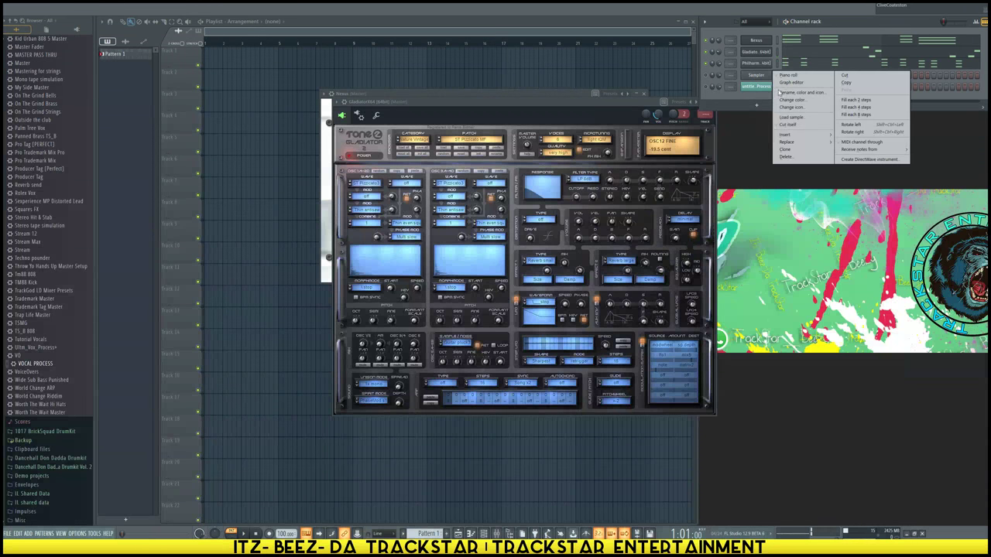
pyautogui.moveTo(785, 135)
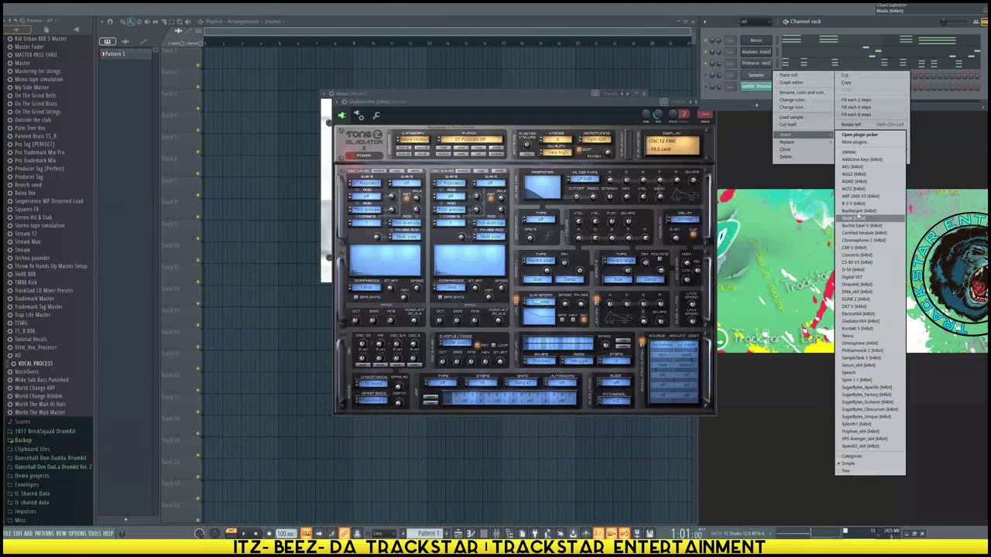
pyautogui.click(850, 336)
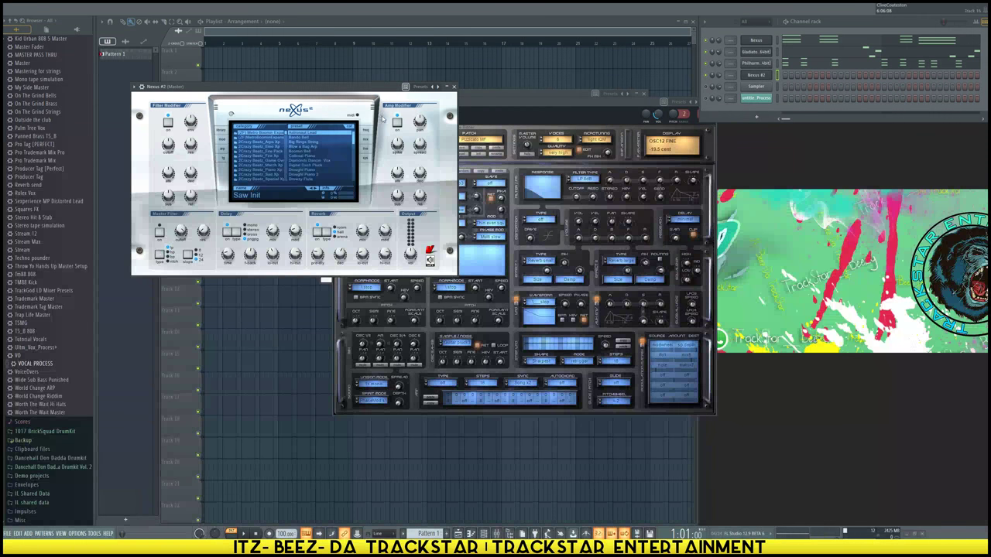
# Spread the overlapping plugin windows apart and load the PN Nexus Grandpiano Soft preset in Nexus #2
pyautogui.moveTo(381, 87); pyautogui.dragTo(552, 184)
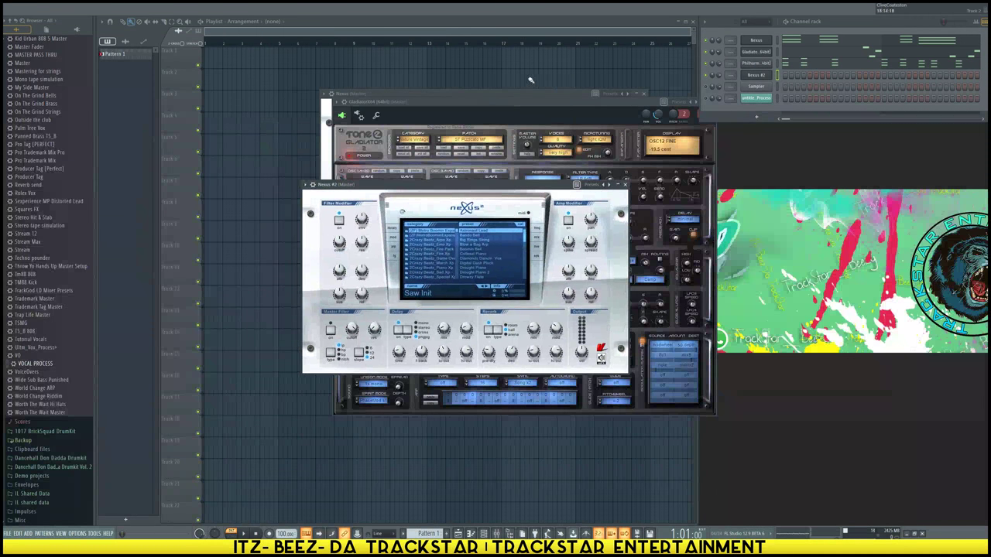
pyautogui.moveTo(508, 111); pyautogui.dragTo(367, 98)
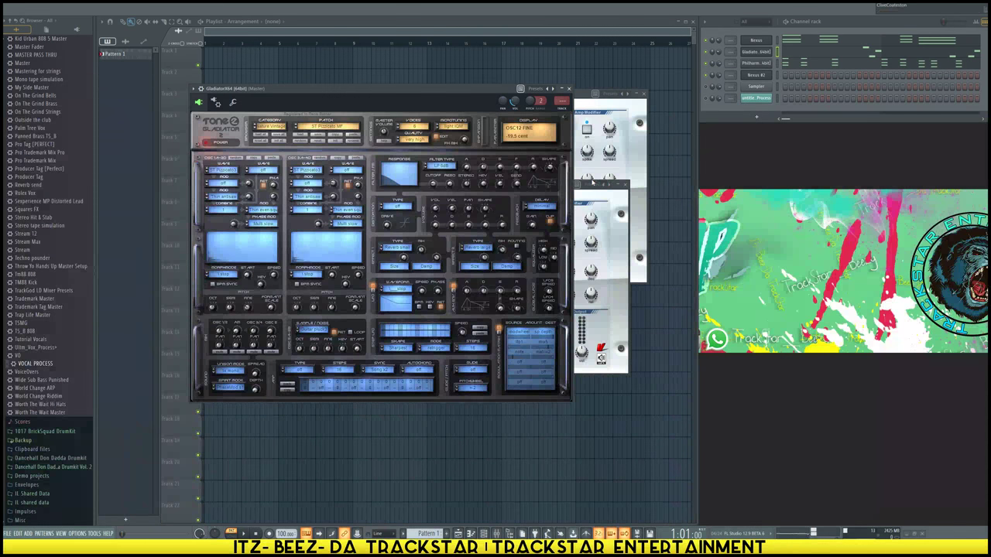
pyautogui.moveTo(592, 182); pyautogui.dragTo(670, 294)
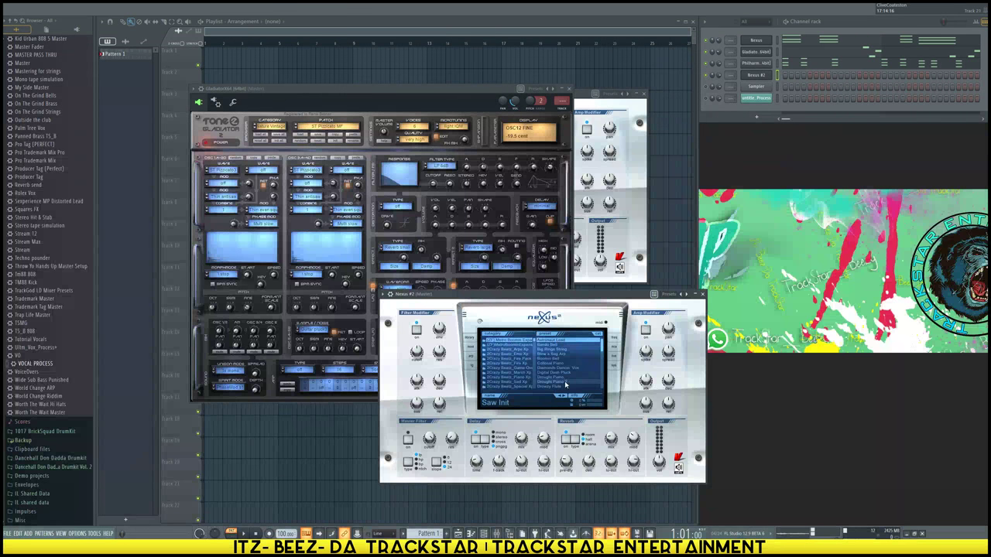
pyautogui.scroll(-5, 535, 346)
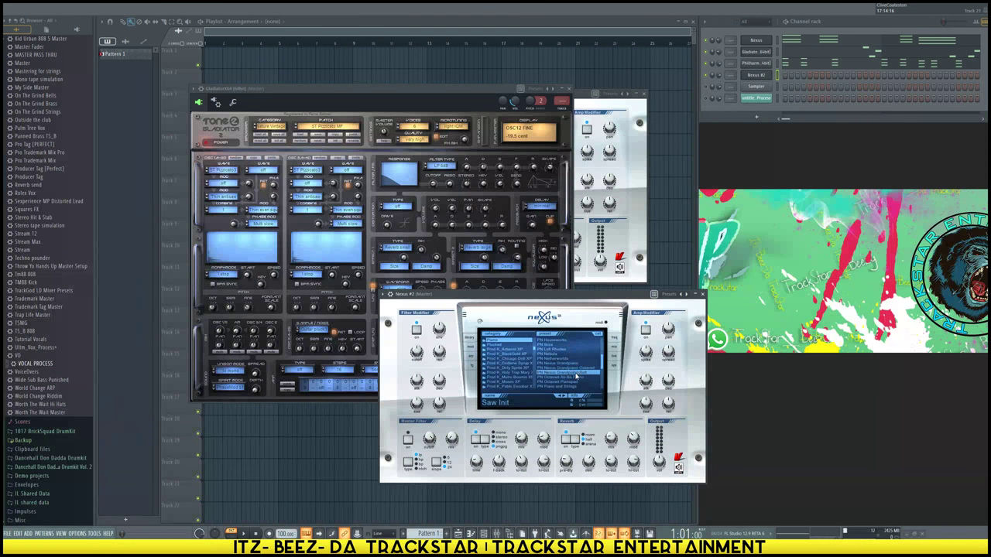
pyautogui.click(575, 375)
# Add two-step A4 and C5 notes back to back from the start of bar 1 in the Nexus #2 piano roll
pyautogui.rightClick(764, 78)
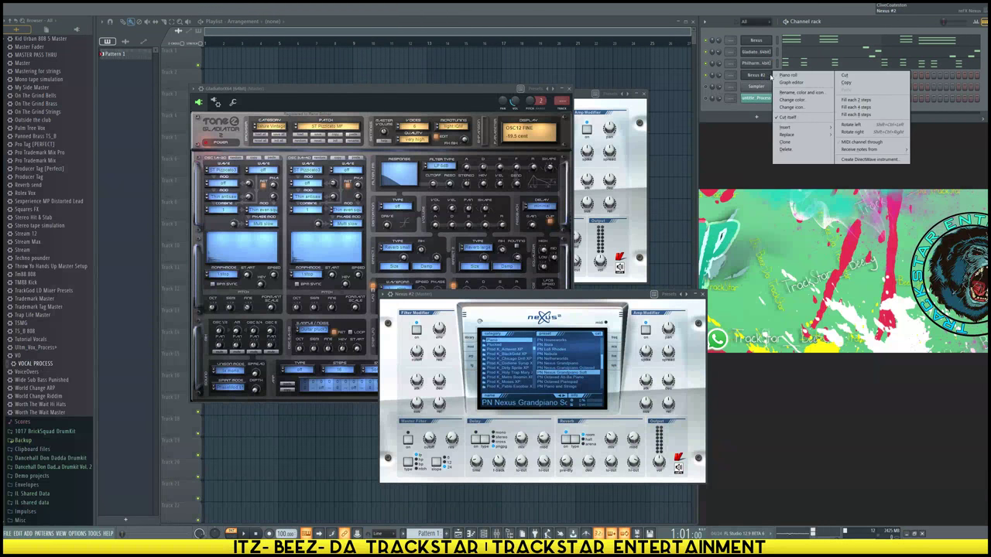
pyautogui.click(778, 75)
pyautogui.scroll(5, 365, 199)
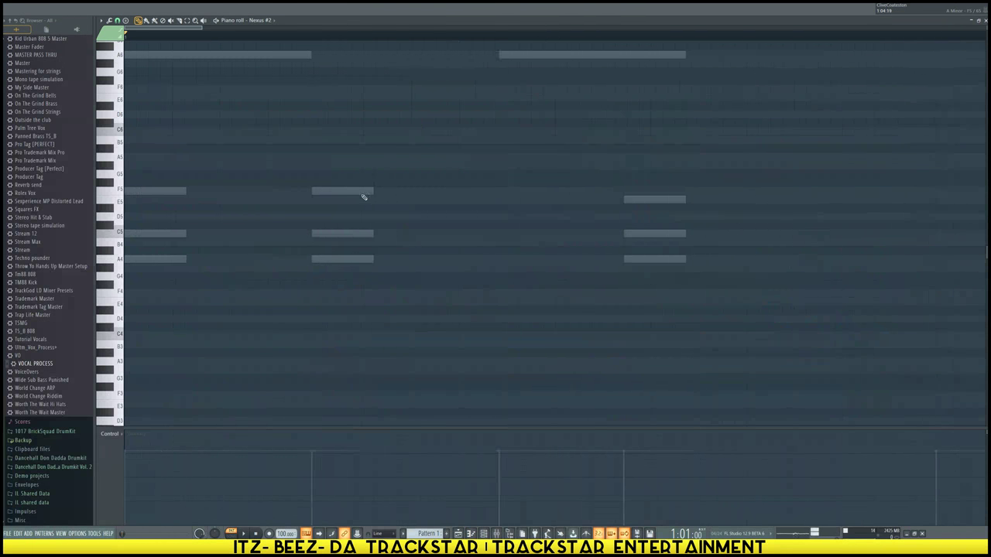
pyautogui.scroll(4, 372, 194)
pyautogui.scroll(-6, 374, 179)
pyautogui.scroll(1, 217, 260)
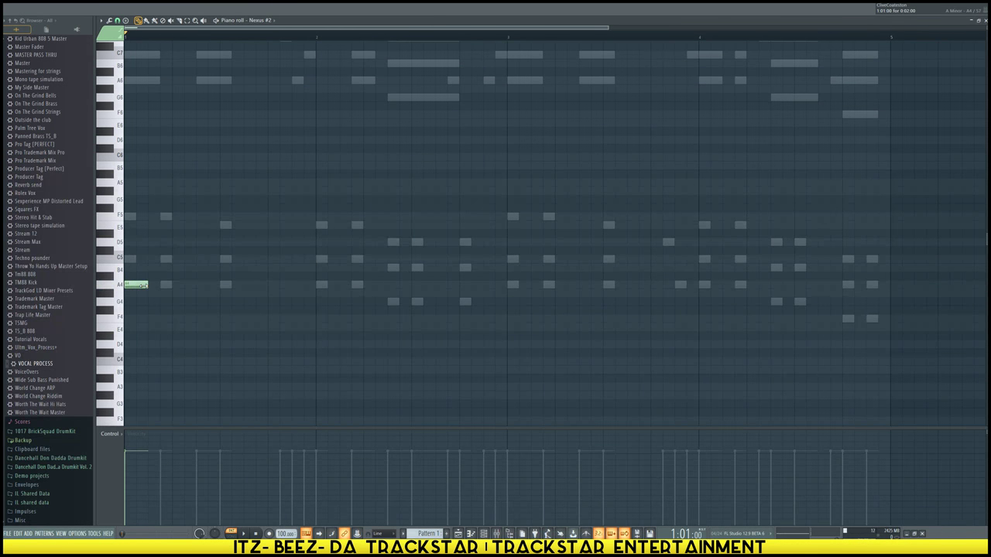
pyautogui.click(154, 258)
pyautogui.press('space')
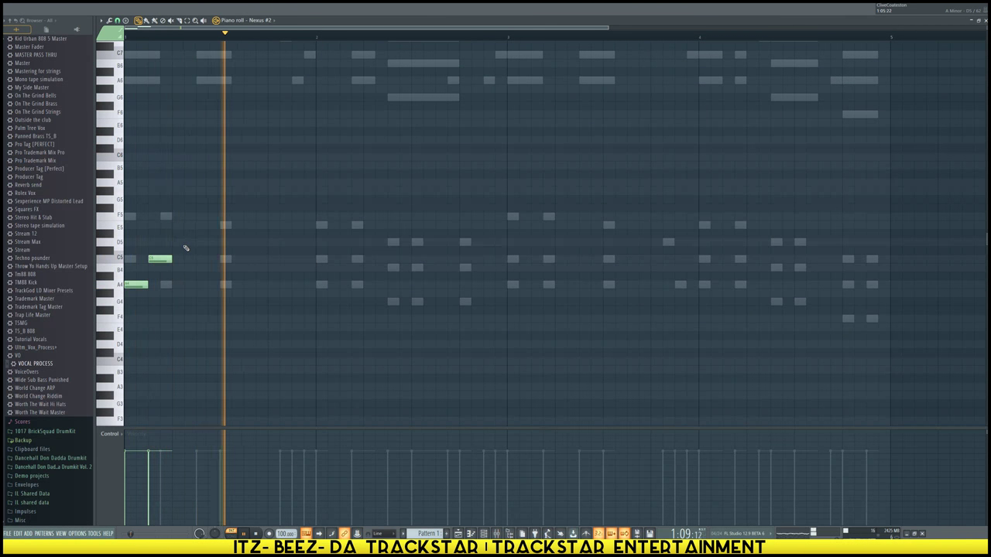
# Add two-step E5 and C5 notes at steps 9 and 11 of bar 1, preceded by a one-step F5 at step 8
pyautogui.click(223, 225)
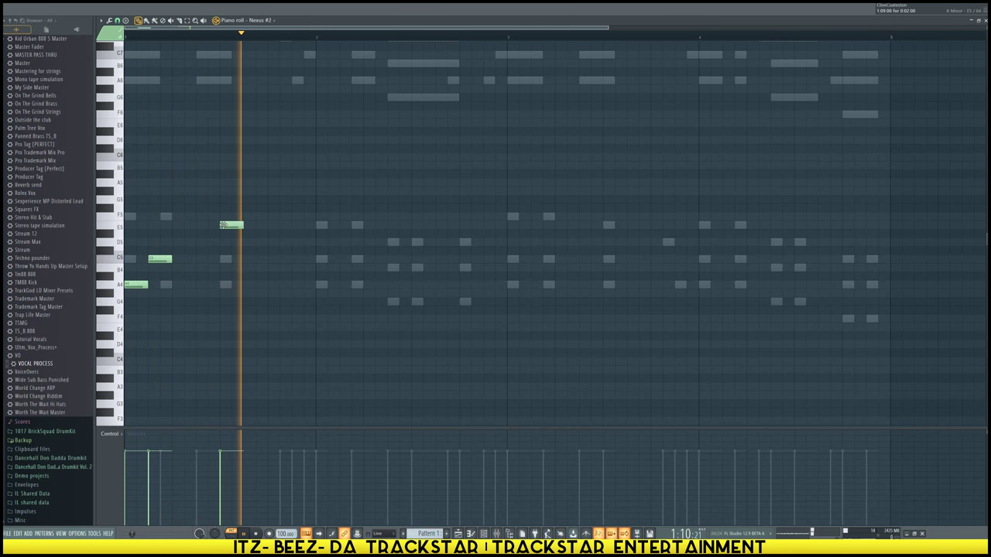
pyautogui.click(246, 258)
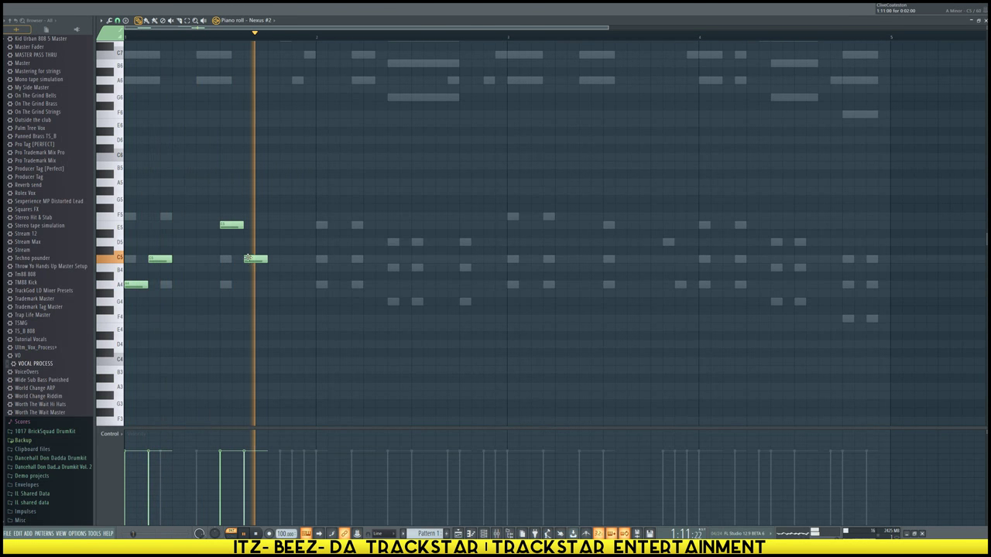
pyautogui.click(212, 216)
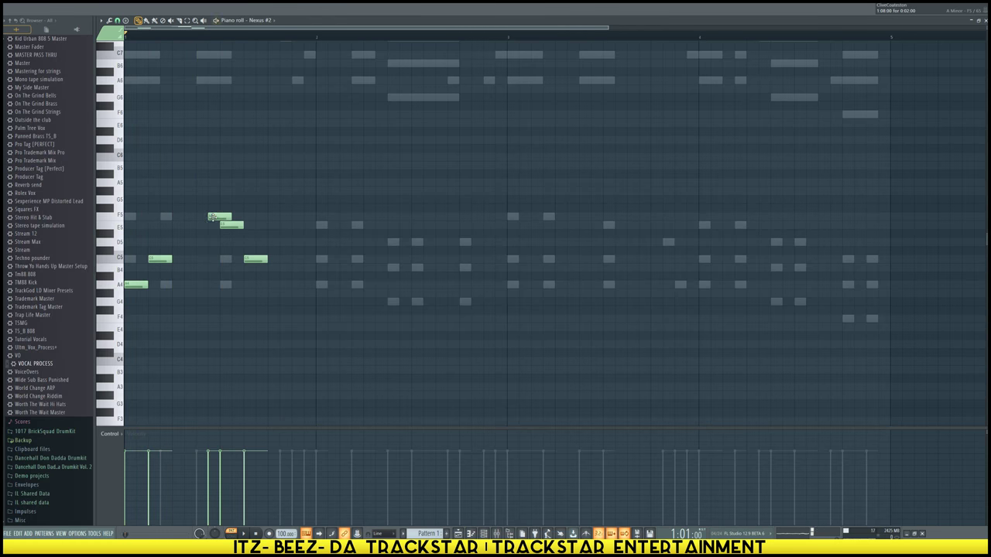
pyautogui.press('space')
pyautogui.moveTo(230, 217); pyautogui.dragTo(218, 218)
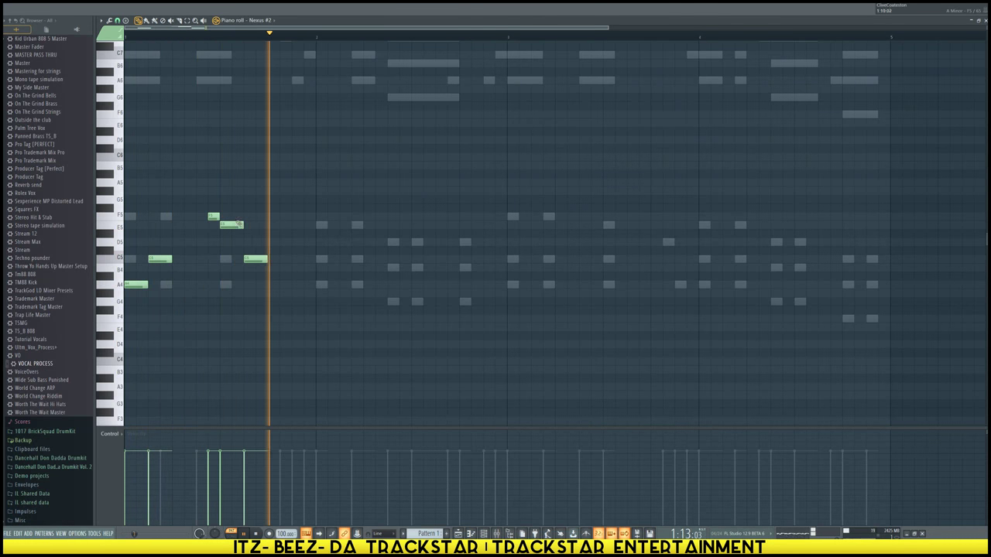
# Transpose all the Nexus #2 piano notes up two octaves and play the pattern to check them
pyautogui.hotkey('ctrl', 'Up')
pyautogui.hotkey('ctrl', 'Up')
pyautogui.press('space')
pyautogui.press('space')
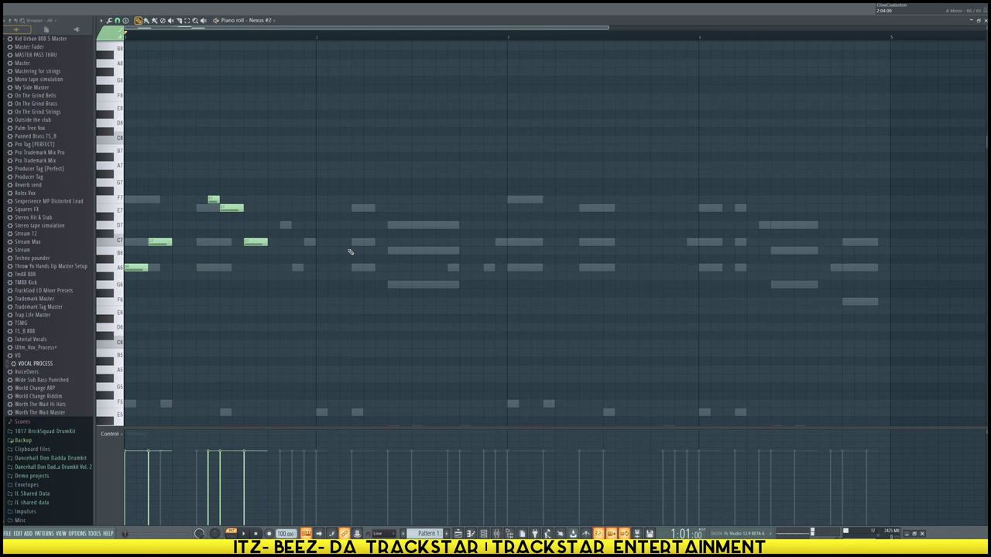
# Add one-step A6 and C7 notes at the end of bar 1 and shift both one step later
pyautogui.click(296, 267)
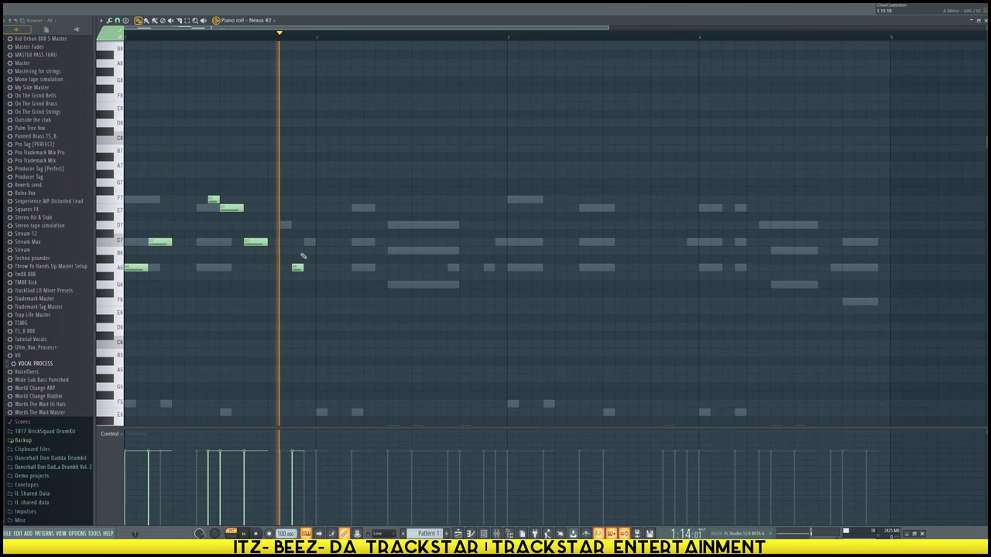
pyautogui.click(308, 242)
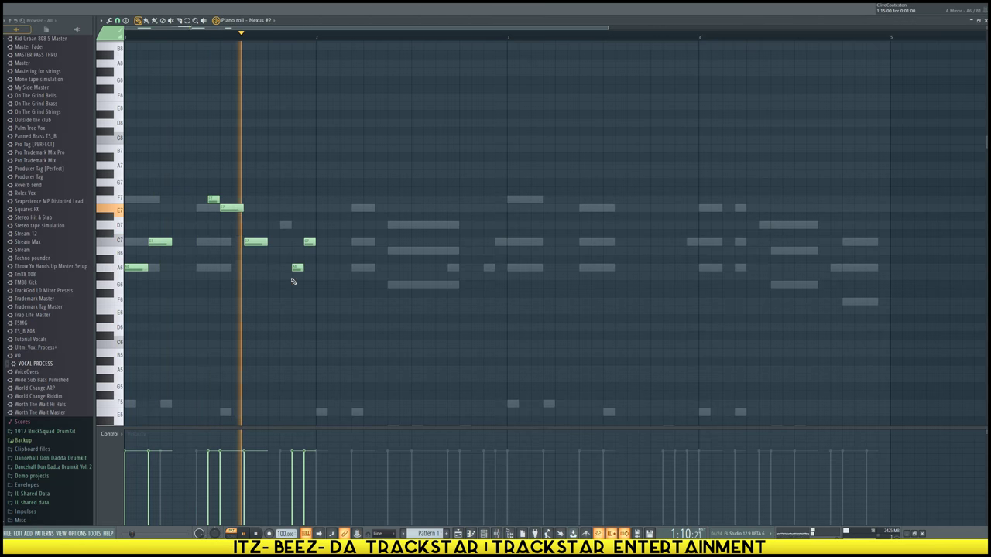
pyautogui.moveTo(292, 280); pyautogui.dragTo(307, 232)
pyautogui.hotkey('shift', 'Right')
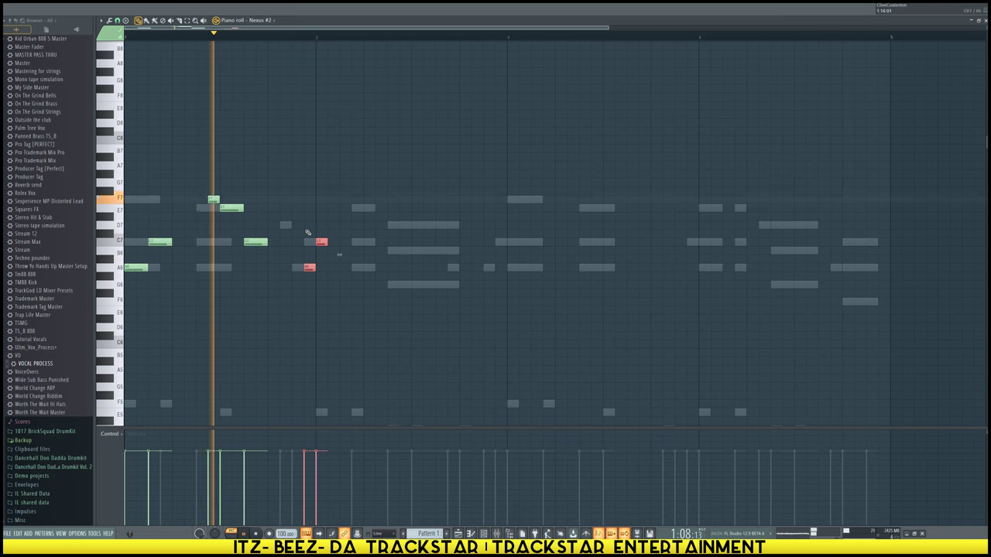
pyautogui.keyDown('ctrl'); pyautogui.click(364, 241); pyautogui.keyUp('ctrl')
pyautogui.press('space')
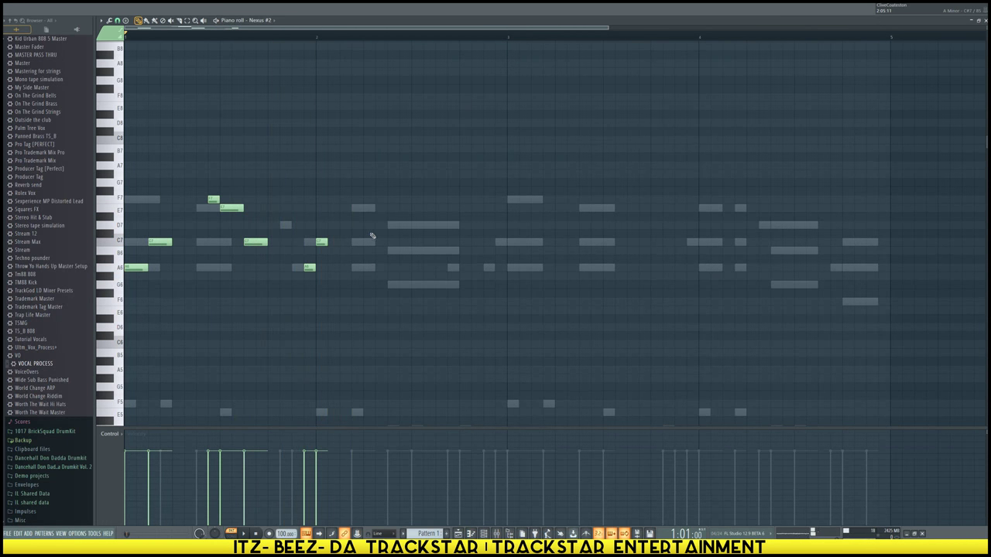
pyautogui.press('space')
# Add two consecutive one-step E7 notes at steps 4 and 5 of bar 2
pyautogui.click(356, 210)
pyautogui.click(369, 209)
pyautogui.press('space')
# Chop the first E7 note of bar 2 into two half-step notes with the chopper
pyautogui.click(357, 209)
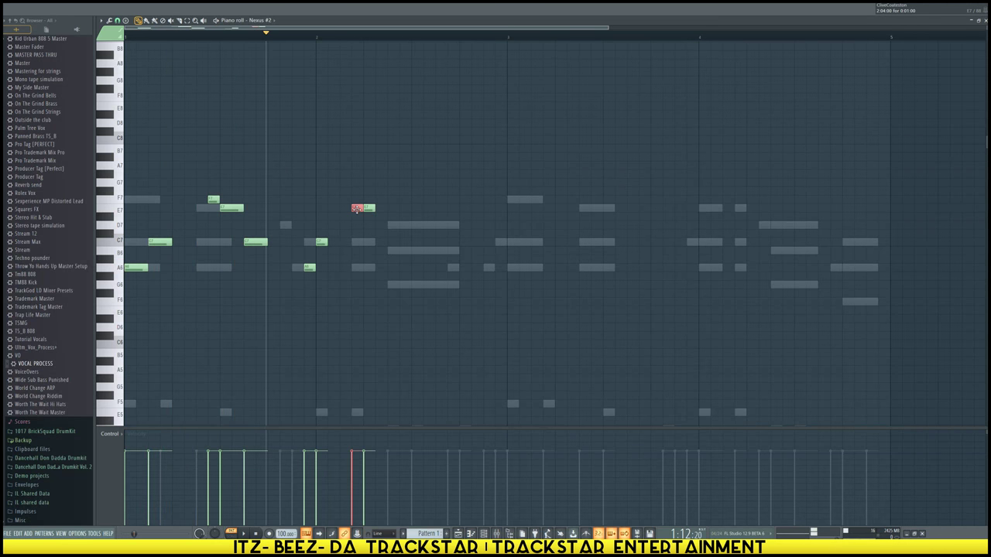
pyautogui.hotkey('alt', 'u')
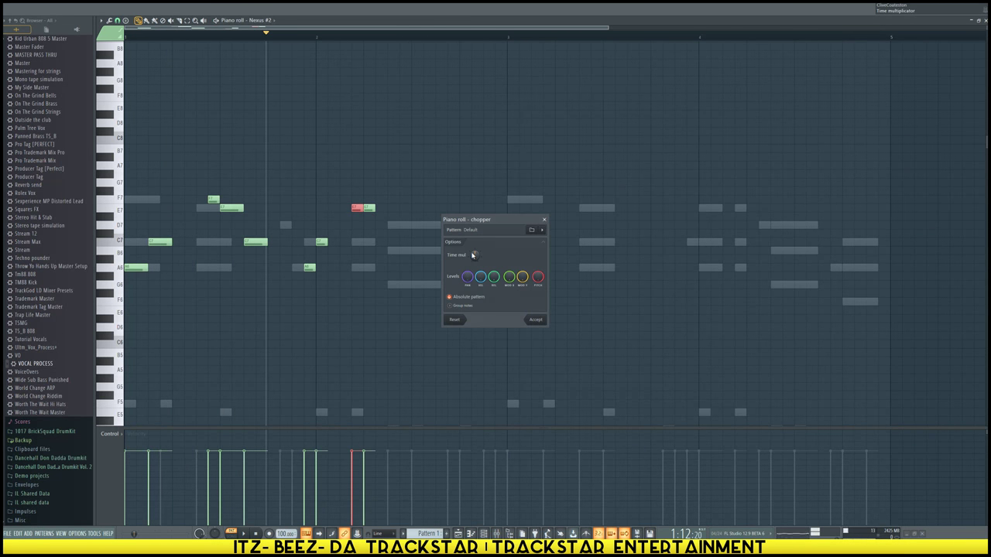
pyautogui.click(535, 319)
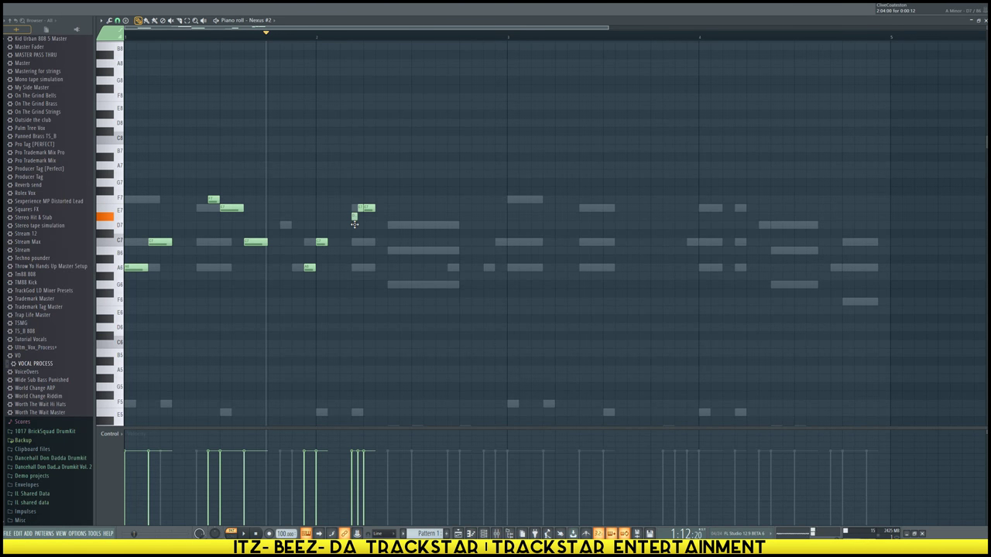
# Lower the first half-step E7 note of bar 2 to D7 and play the pattern to check it
pyautogui.press('space')
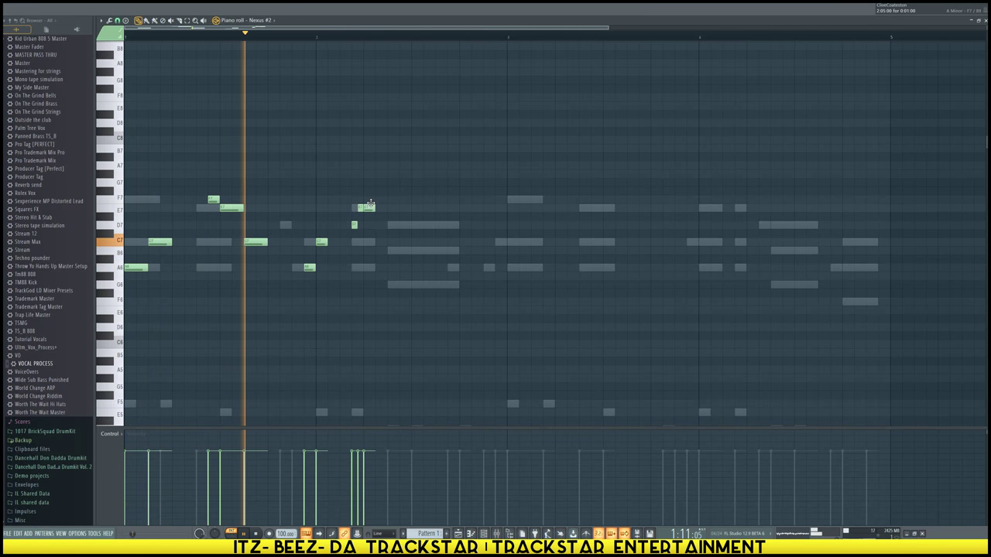
pyautogui.press('space')
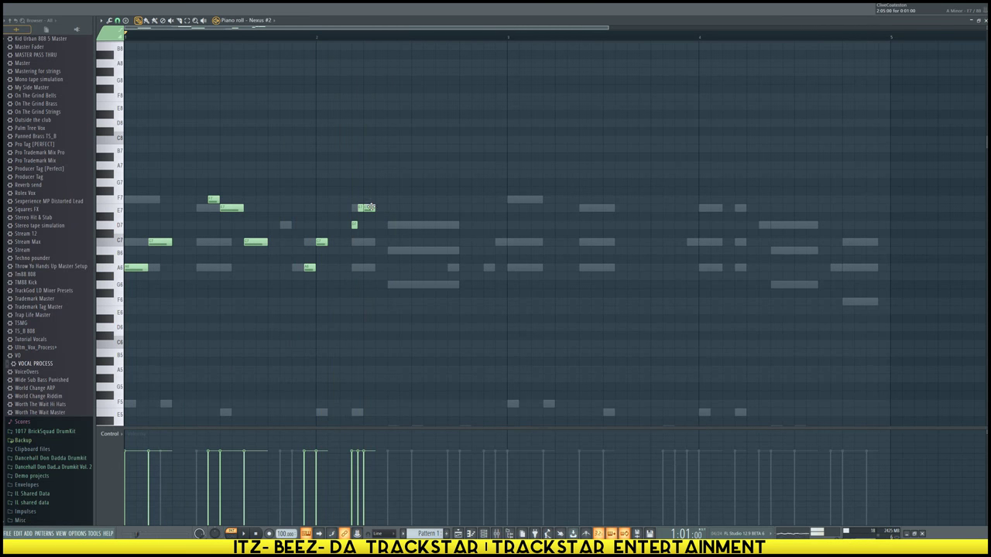
pyautogui.press('space')
# Add one-step D7, B6 and A6 notes at steps 7, 9 and 13 of bar 2, then a two-step G6 at step 15
pyautogui.click(393, 225)
pyautogui.click(416, 250)
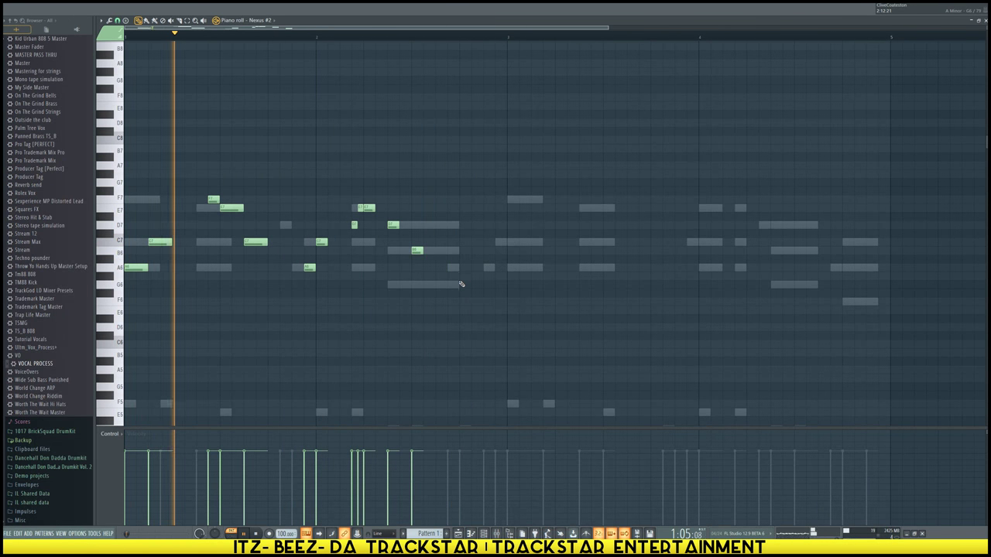
pyautogui.click(463, 269)
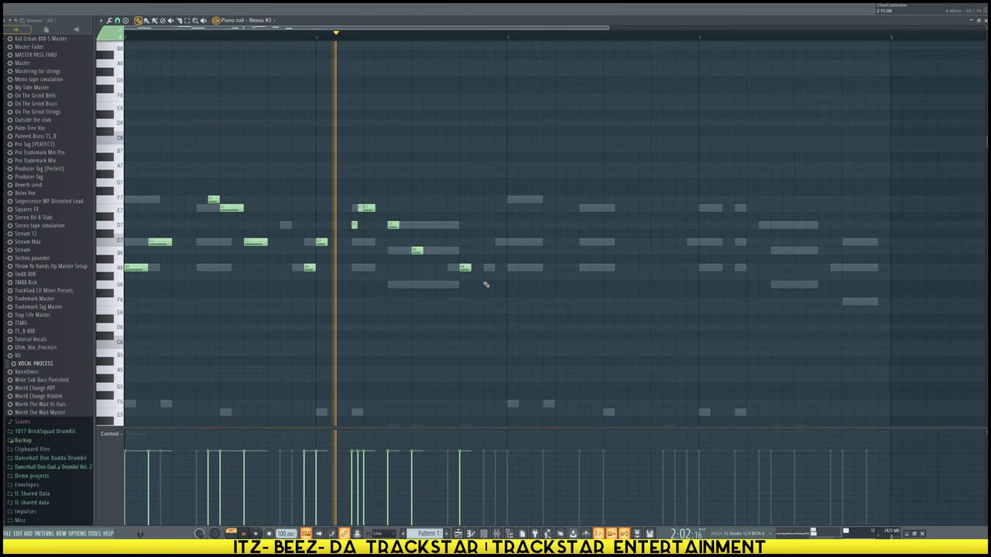
pyautogui.click(489, 285)
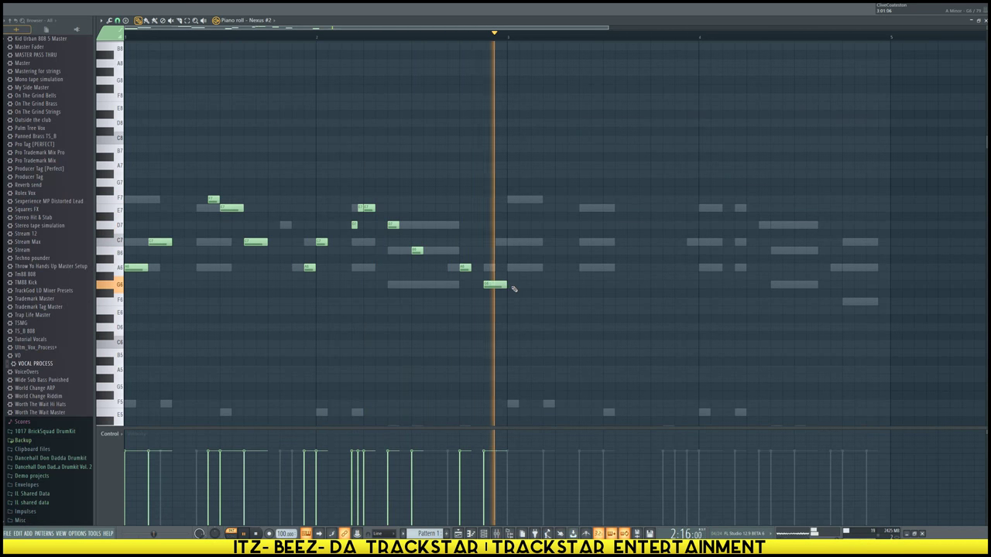
pyautogui.click(511, 199)
pyautogui.click(534, 242)
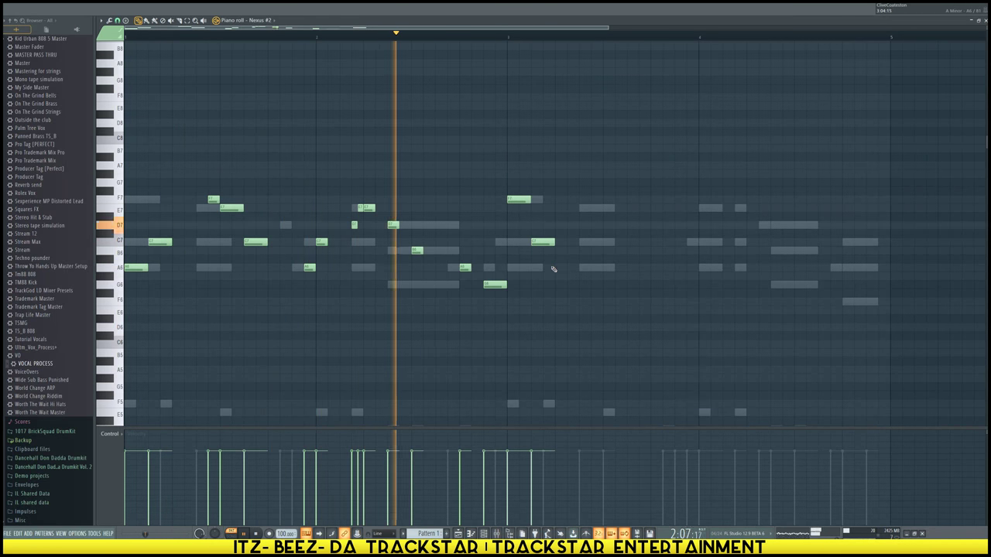
pyautogui.click(565, 270)
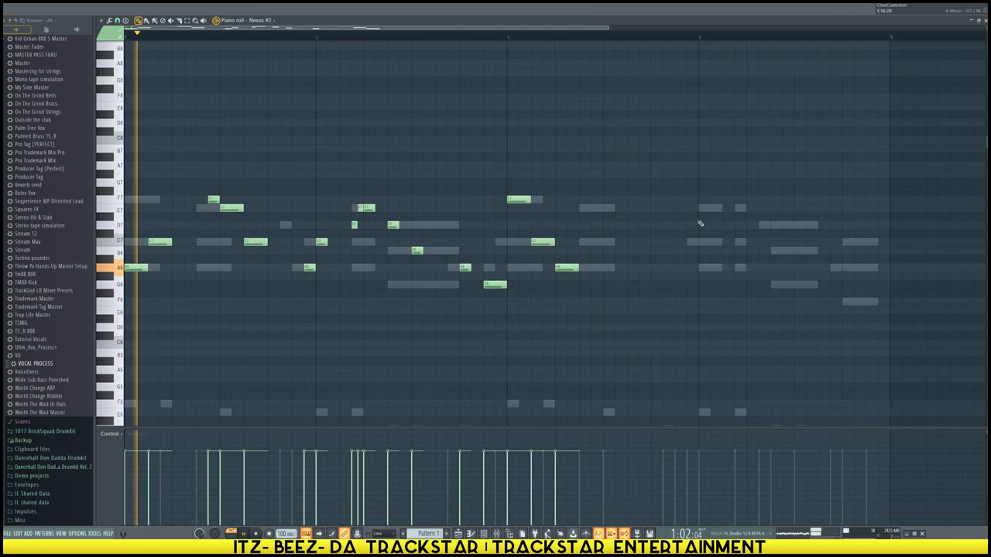
pyautogui.moveTo(581, 282); pyautogui.dragTo(522, 188)
pyautogui.scroll(-1, 541, 232)
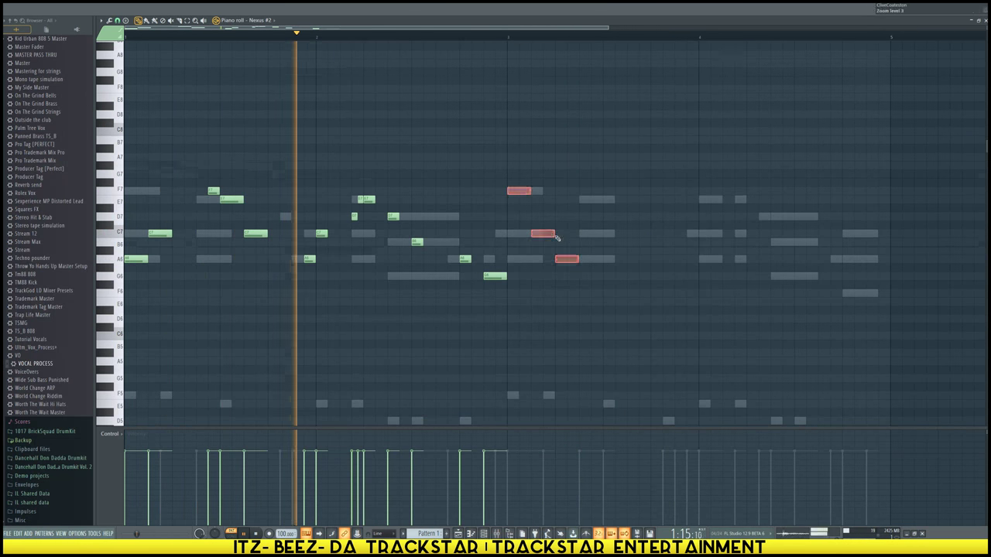
pyautogui.press('Delete')
# Duplicate the whole two-bar piano melody into bars 3 and 4 and deselect the notes
pyautogui.hotkey('ctrl', 'a')
pyautogui.hotkey('ctrl', 'b')
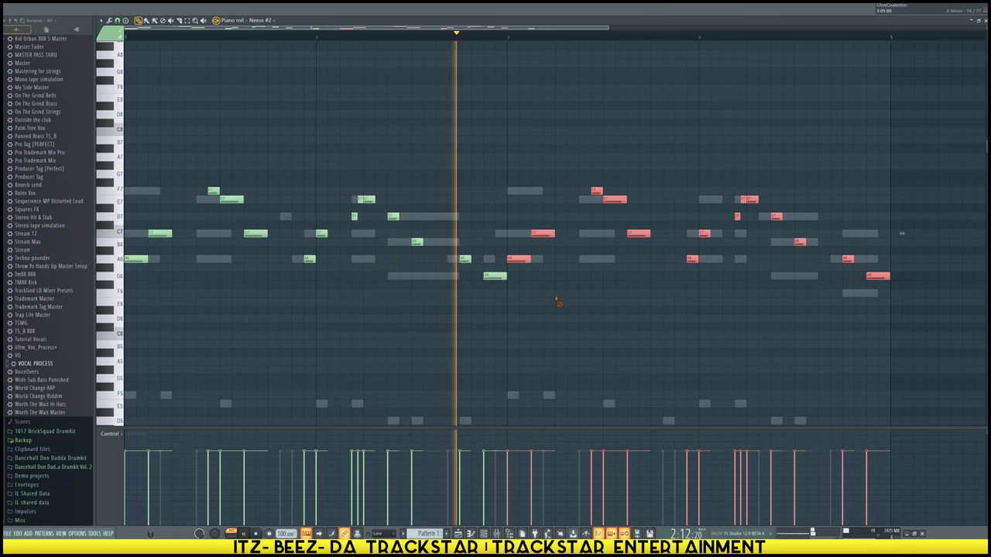
pyautogui.hotkey('ctrl', 'd')
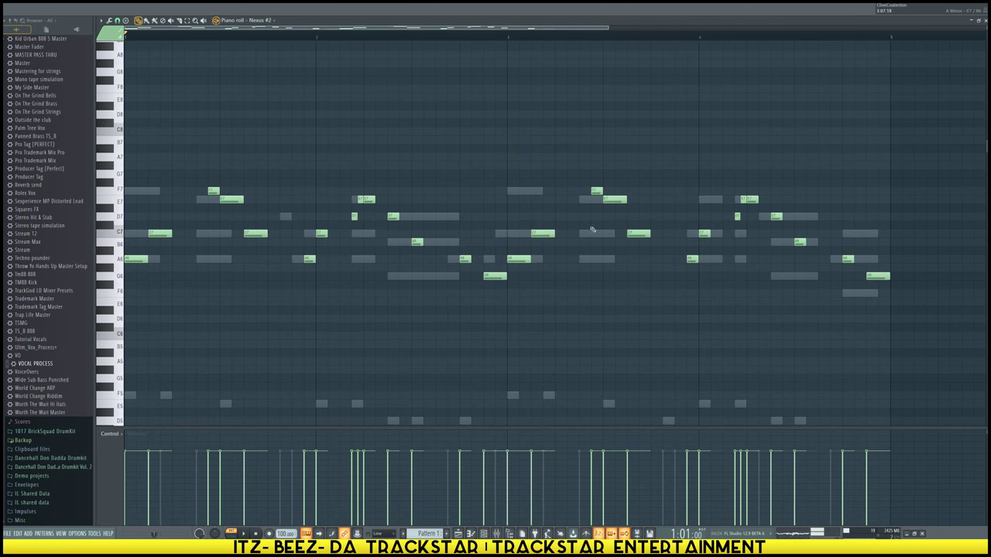
# Chop the F7 note in bar 3 into two half-step notes and lower the first one to E7
pyautogui.hotkey('alt', 'u')
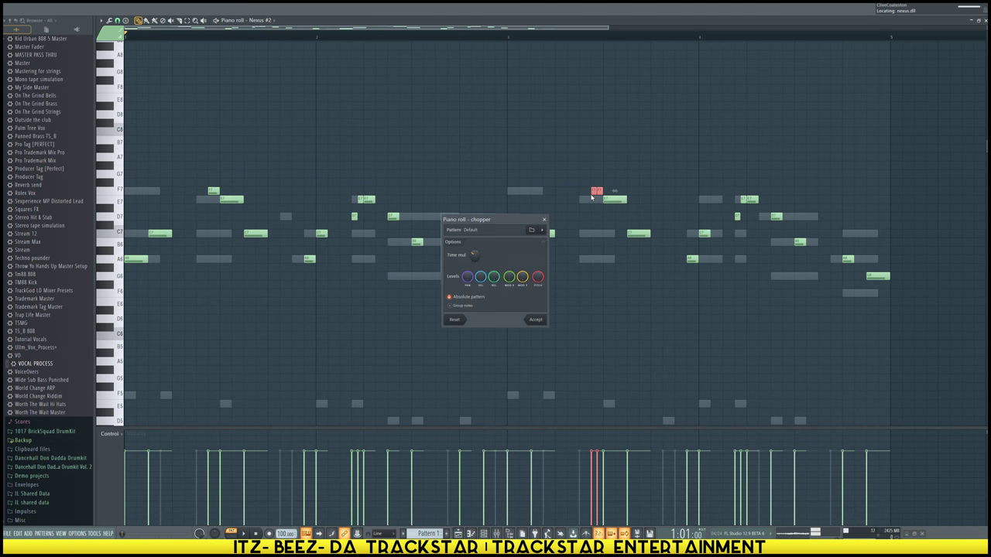
pyautogui.press('Return')
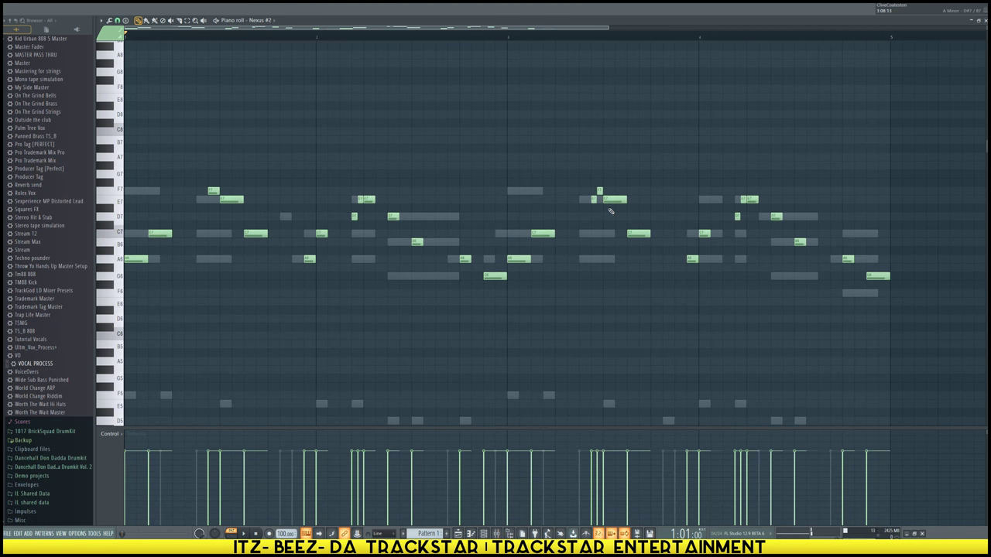
pyautogui.press('space')
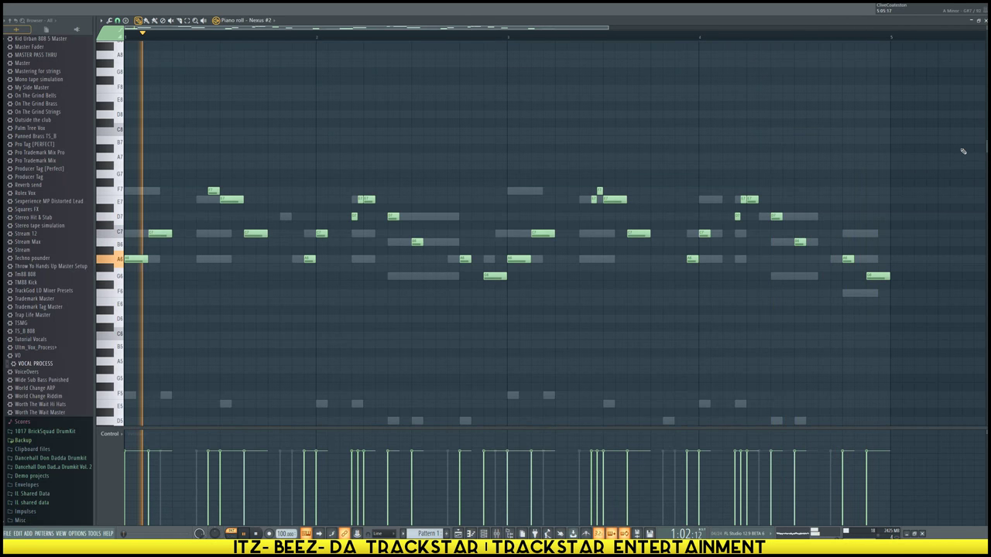
pyautogui.press('space')
# Close the piano roll and pan the Nexus #2 channel about 41% left while the pattern plays
pyautogui.click(985, 20)
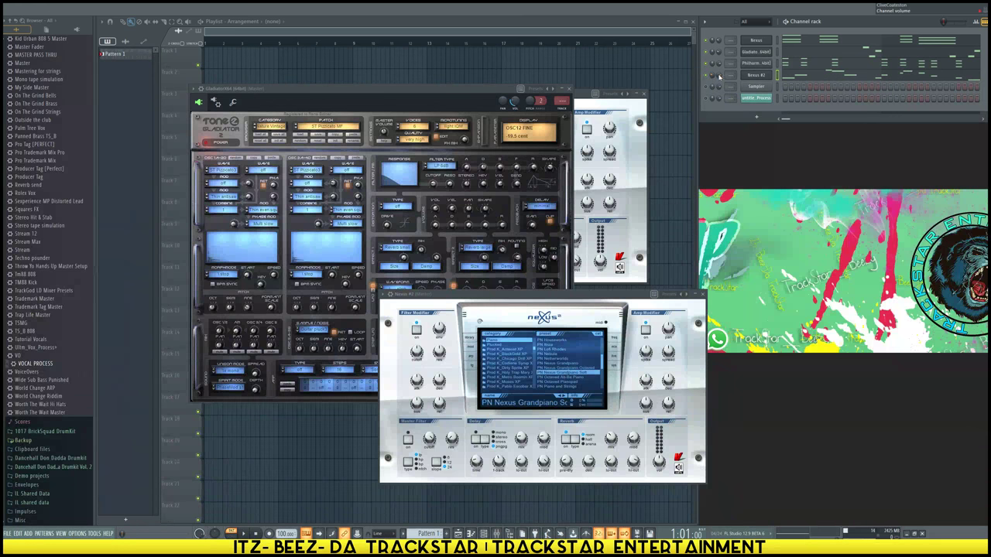
pyautogui.press('space')
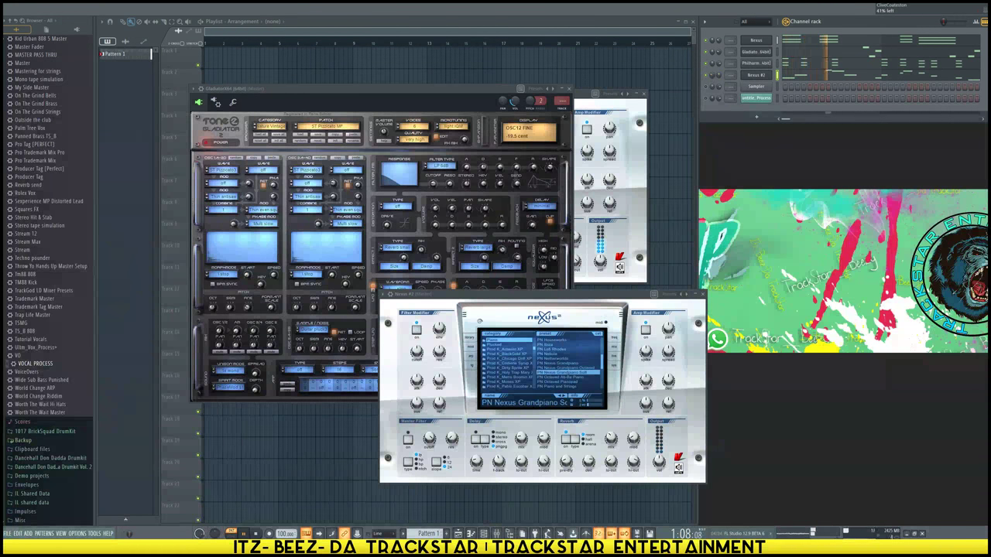
pyautogui.press('space')
# Insert an ElectraX64 channel before the Sampler and move its plugin window clear of the Gladiator controls
pyautogui.rightClick(772, 85)
pyautogui.moveTo(798, 146)
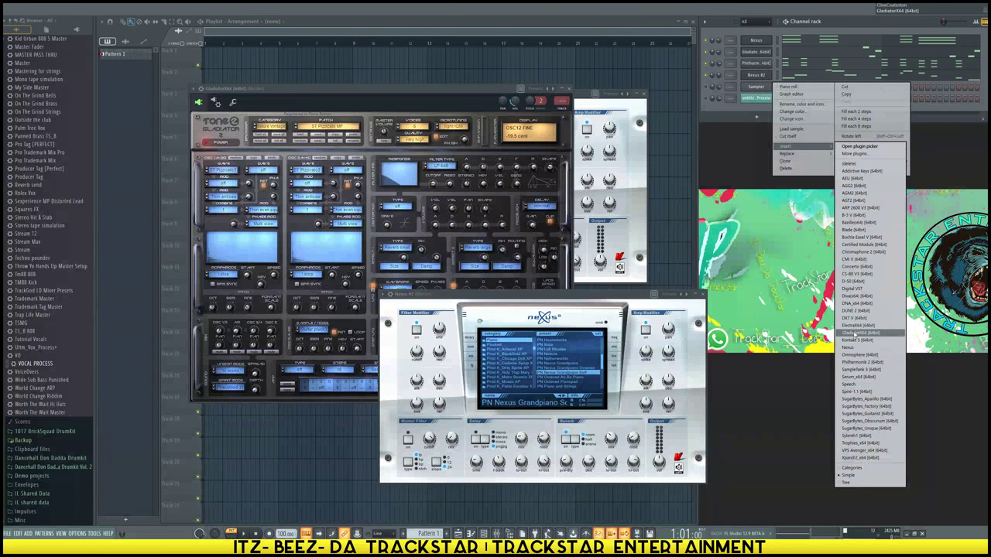
pyautogui.click(858, 325)
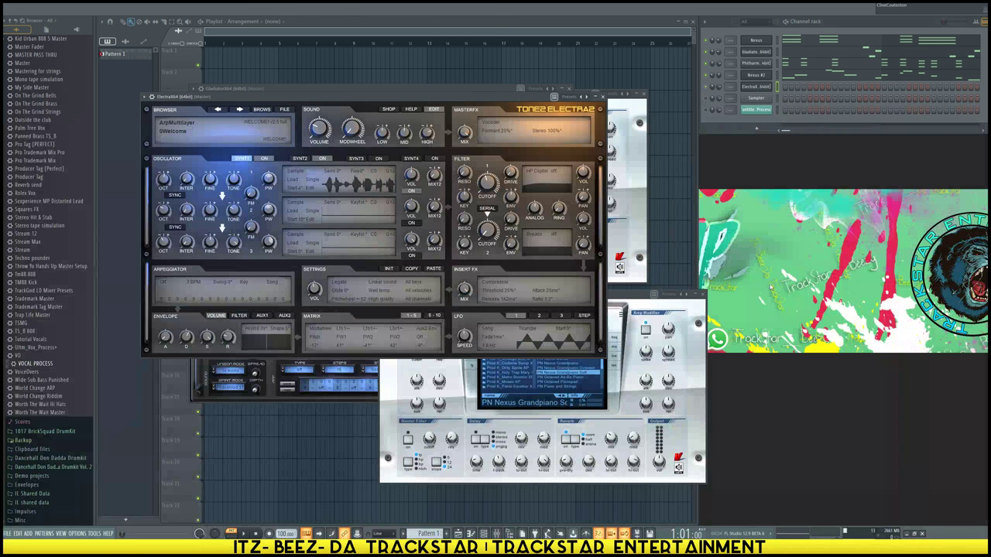
pyautogui.moveTo(305, 99); pyautogui.dragTo(526, 148)
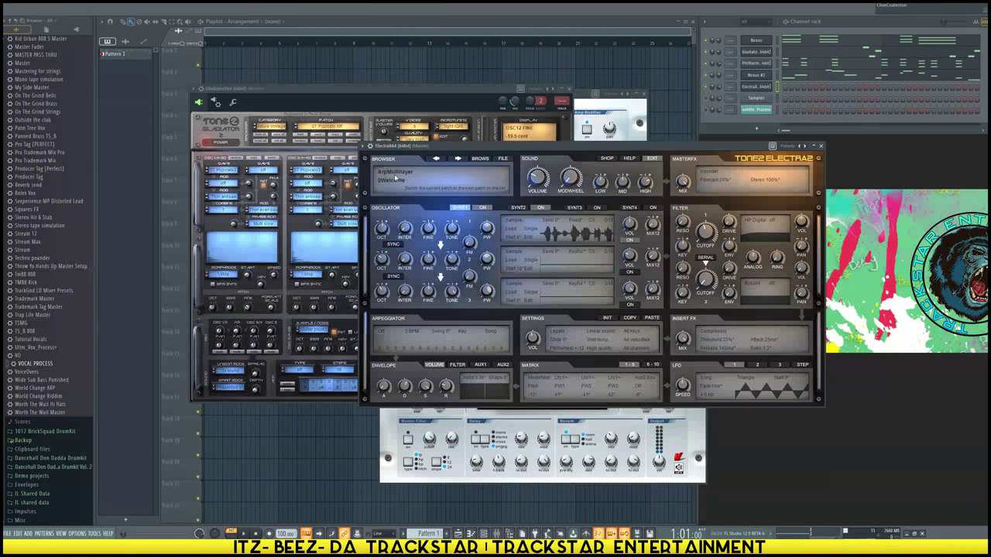
# Try the 4 Clean Trance preset from the Keys category in Electra2
pyautogui.click(395, 178)
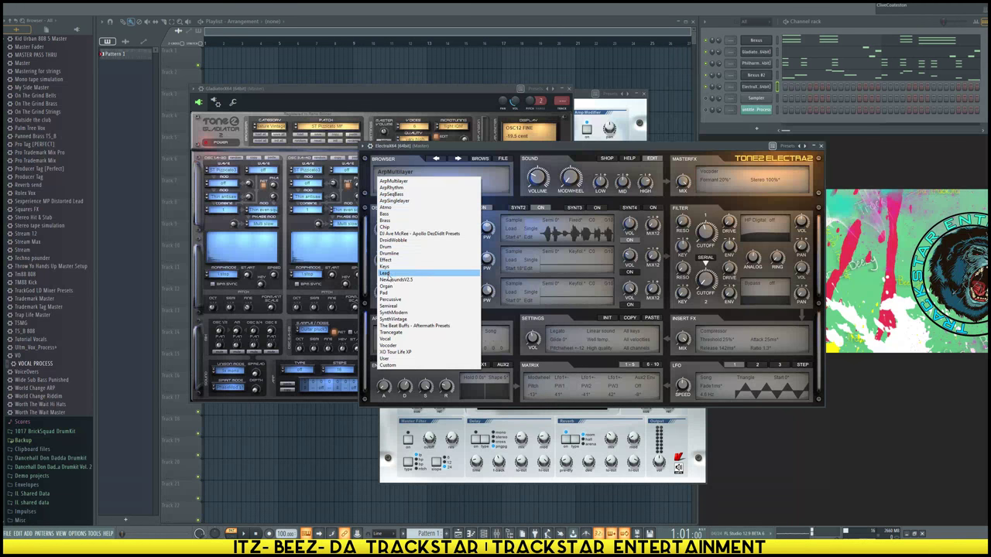
pyautogui.click(390, 267)
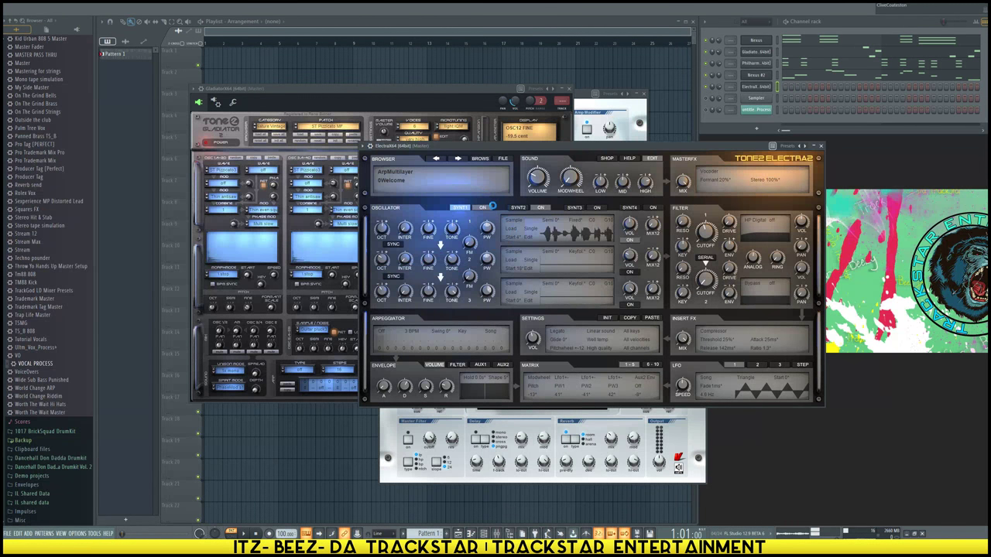
pyautogui.click(427, 180)
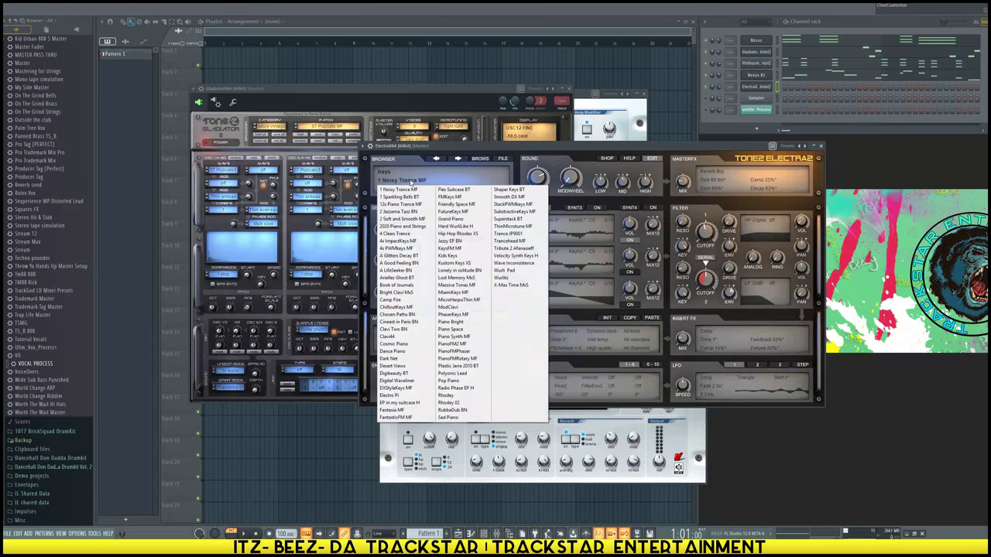
pyautogui.click(393, 234)
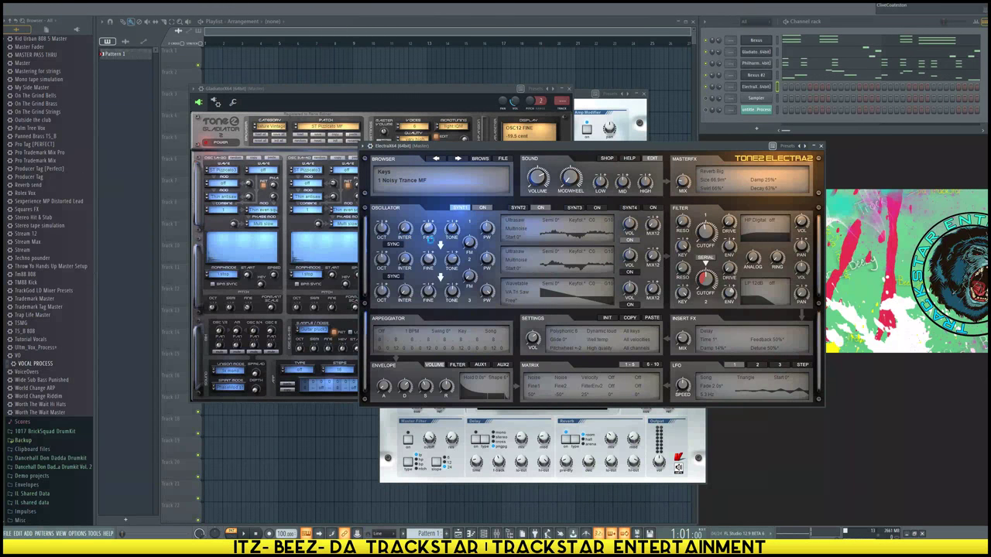
# Load the Hip Hop Rhodes XS preset from the Keys category and paste the Nexus chord notes into the ElectraX64 channel
pyautogui.click(379, 175)
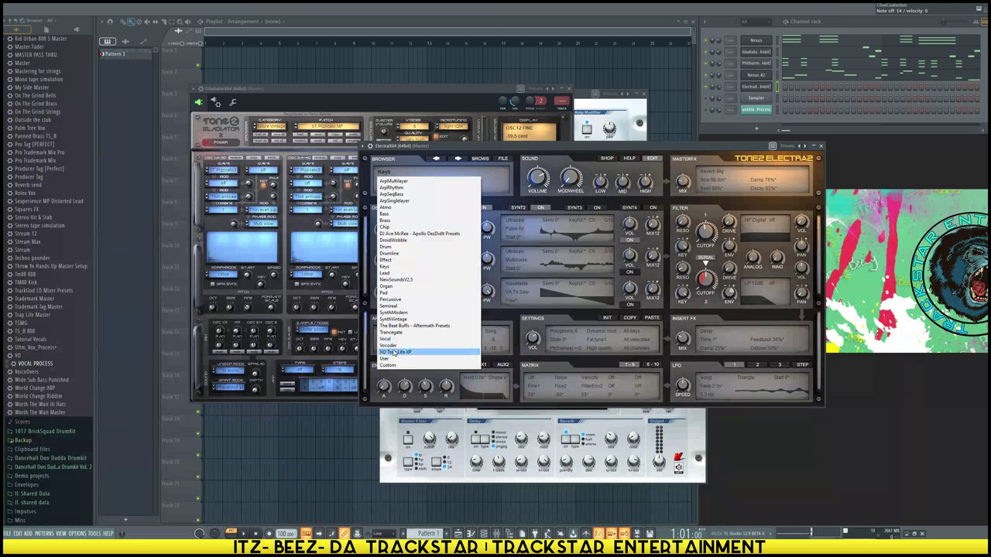
pyautogui.click(390, 266)
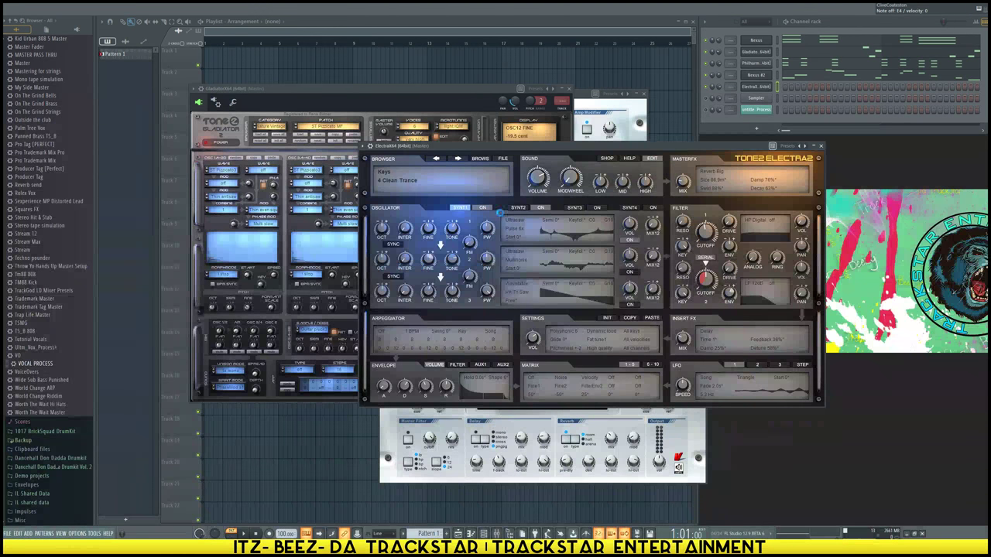
pyautogui.click(453, 184)
pyautogui.click(476, 234)
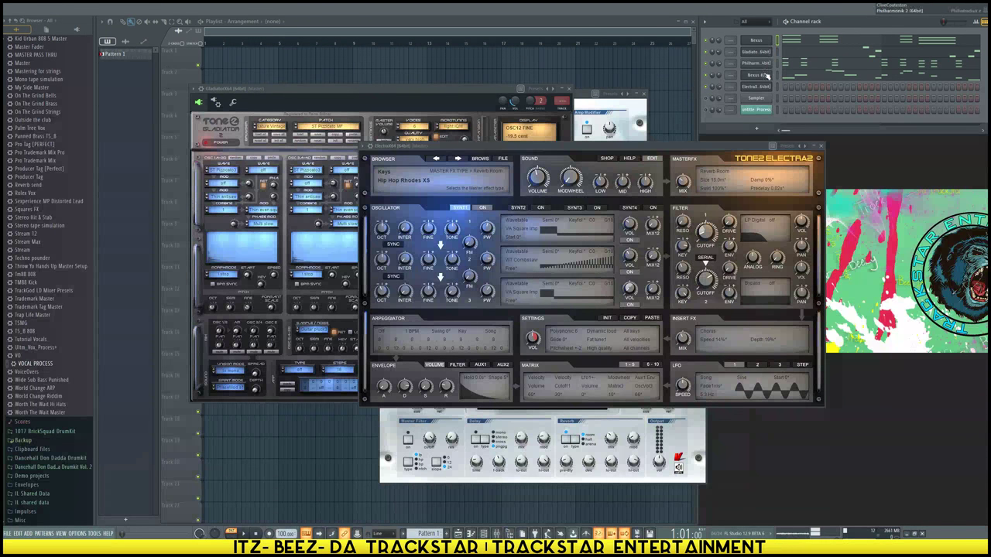
pyautogui.hotkey('ctrl', 'v')
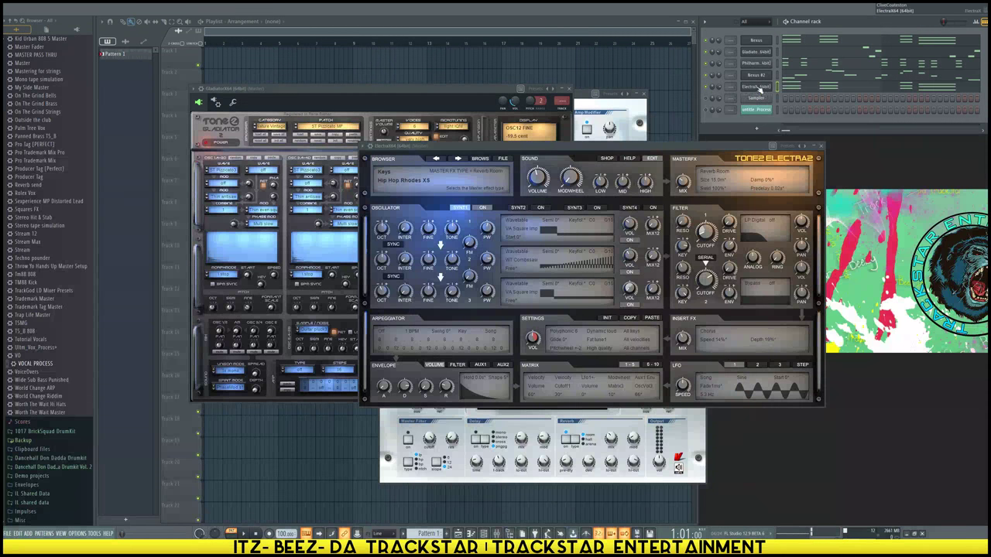
# Switch Electra2 to the ArpRhythm preset category and listen to its first preset with the pasted chords
pyautogui.click(402, 172)
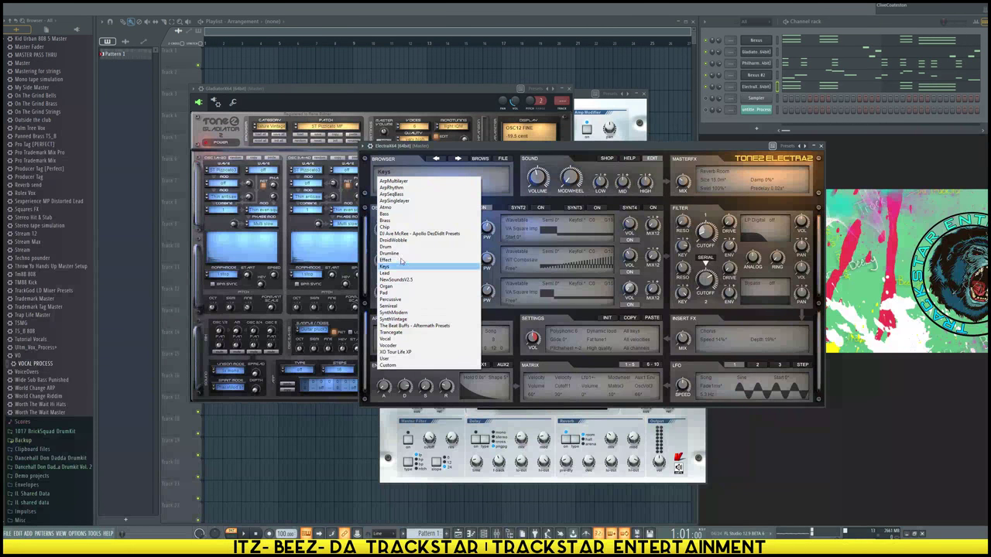
pyautogui.click(384, 188)
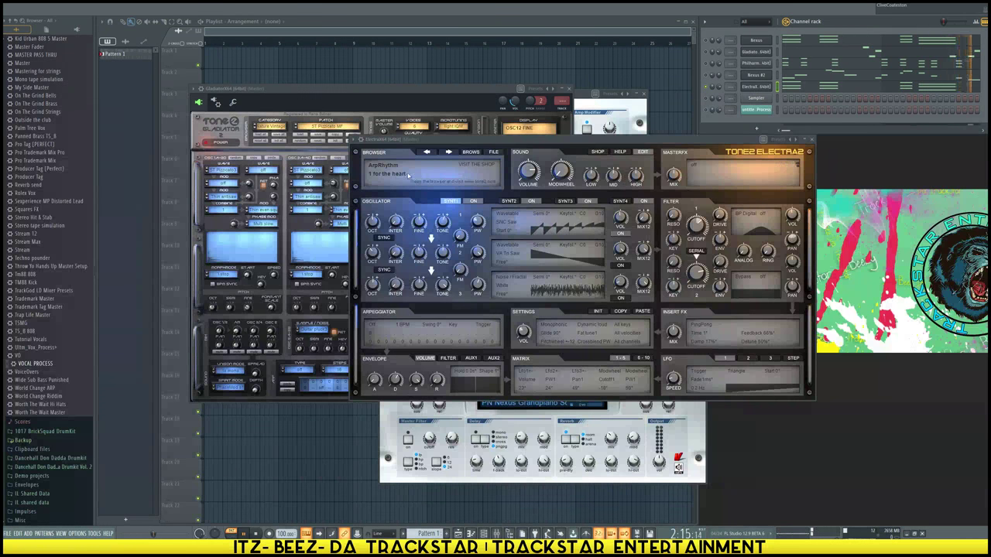
pyautogui.press('space')
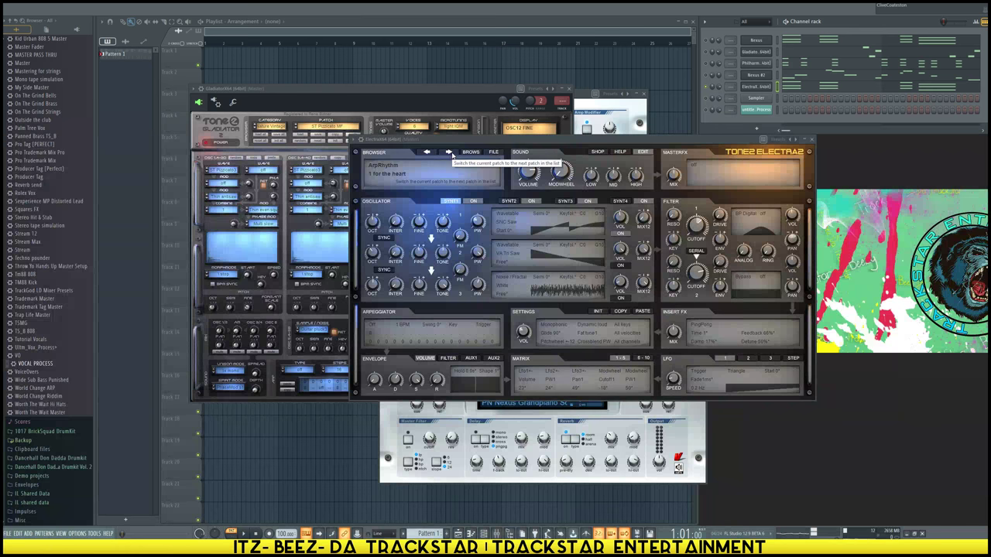
# Audition the following ArpRhythm presets, 1 violet acid and 2 Easy Dance MF, with the pattern playing
pyautogui.click(452, 155)
pyautogui.click(451, 152)
pyautogui.press('space')
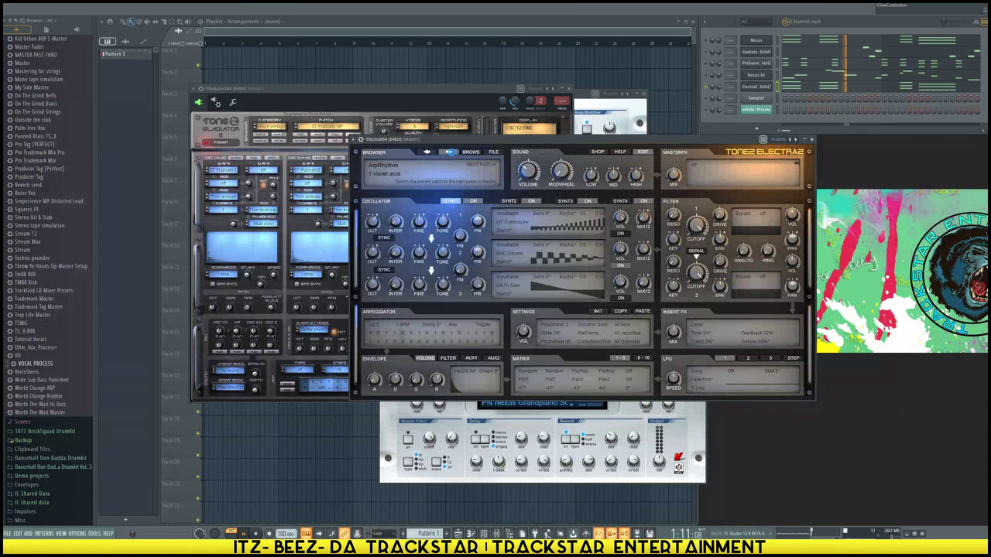
pyautogui.click(451, 153)
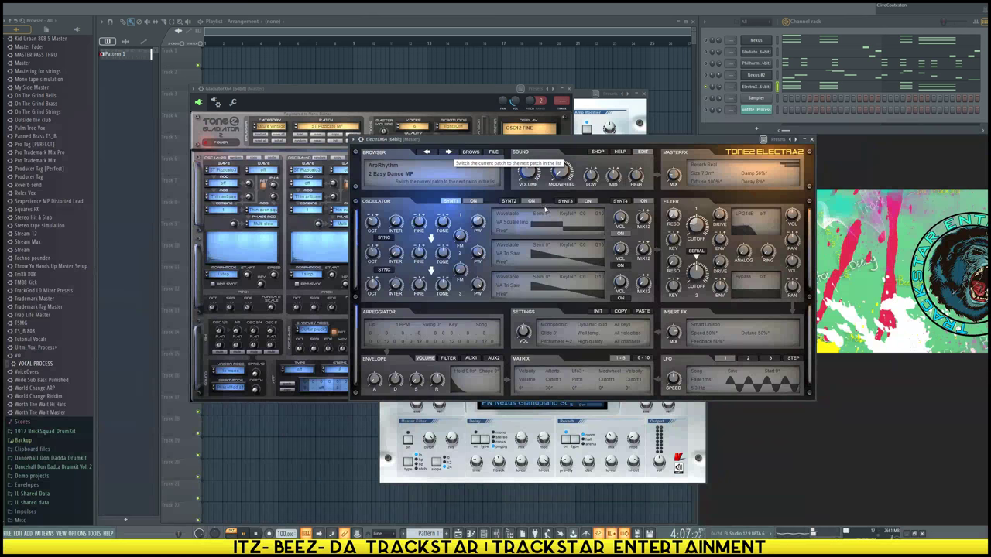
pyautogui.press('space')
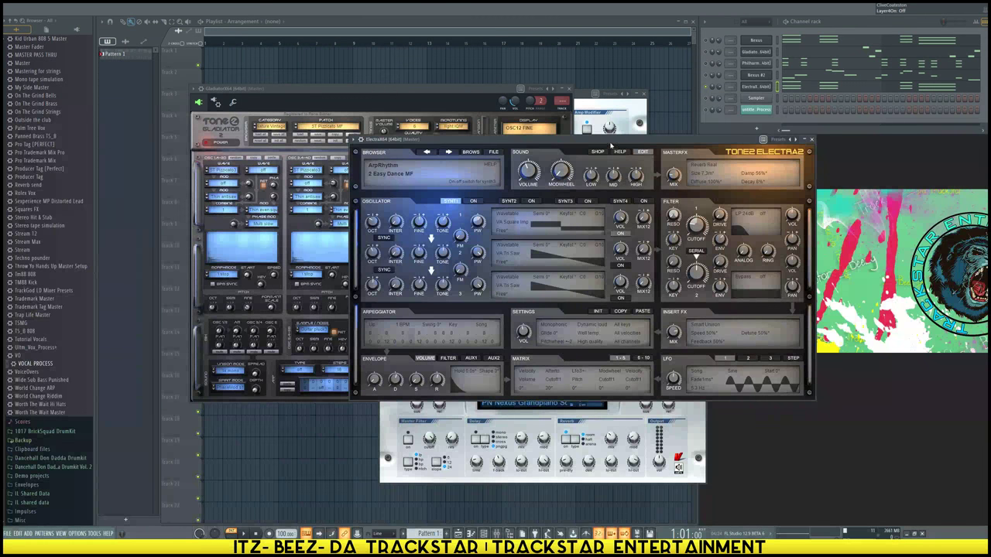
# Load the 1 for the heart preset from the ArpRhythm category in Electra2
pyautogui.moveTo(611, 143); pyautogui.dragTo(572, 147)
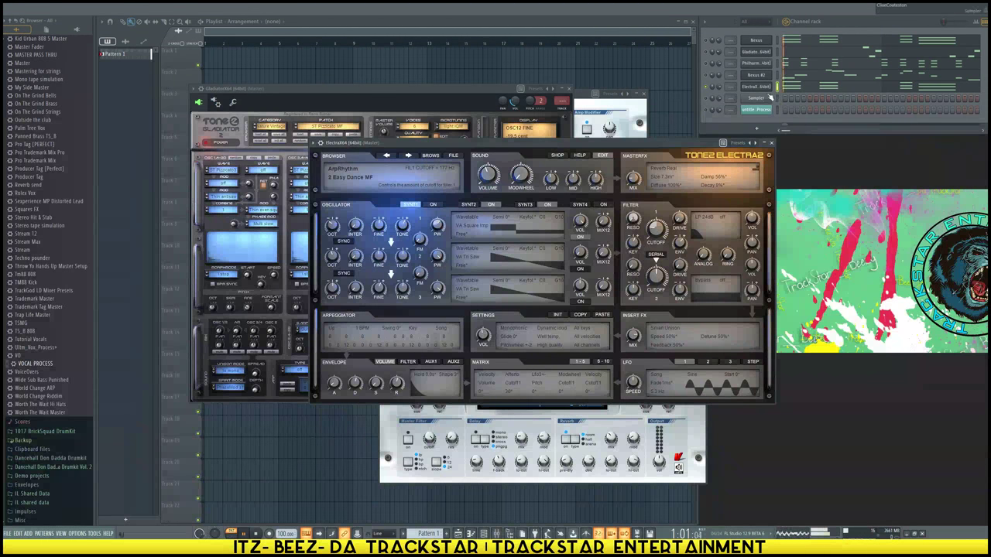
pyautogui.click(351, 178)
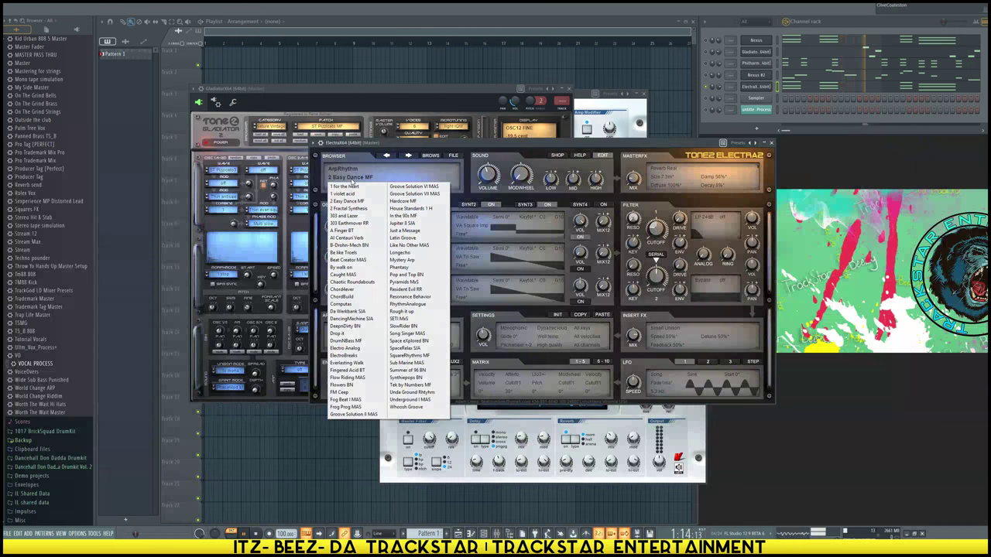
pyautogui.click(355, 188)
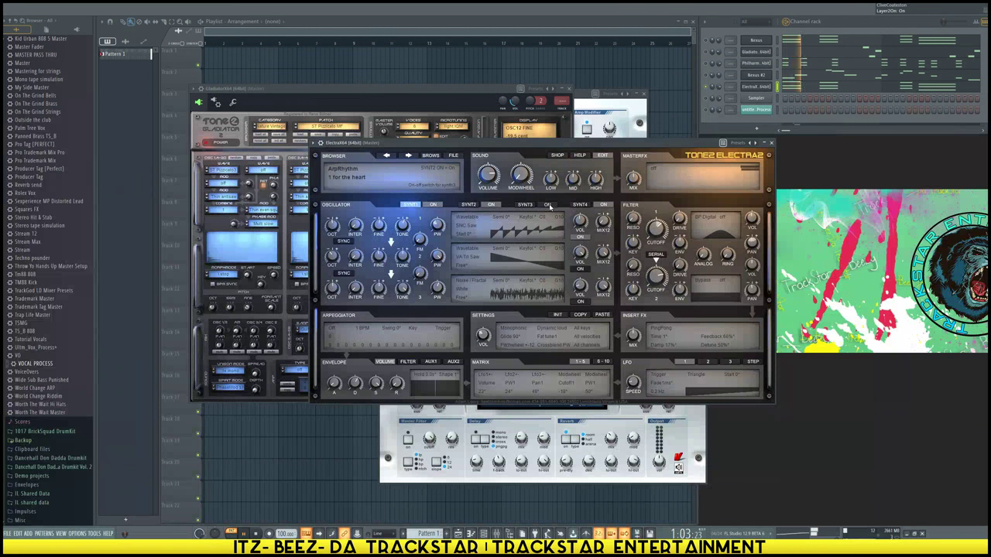
# Turn off layer 4 of the 1 for the heart preset in Electra2 and display the Synth 3 layer
pyautogui.click(604, 204)
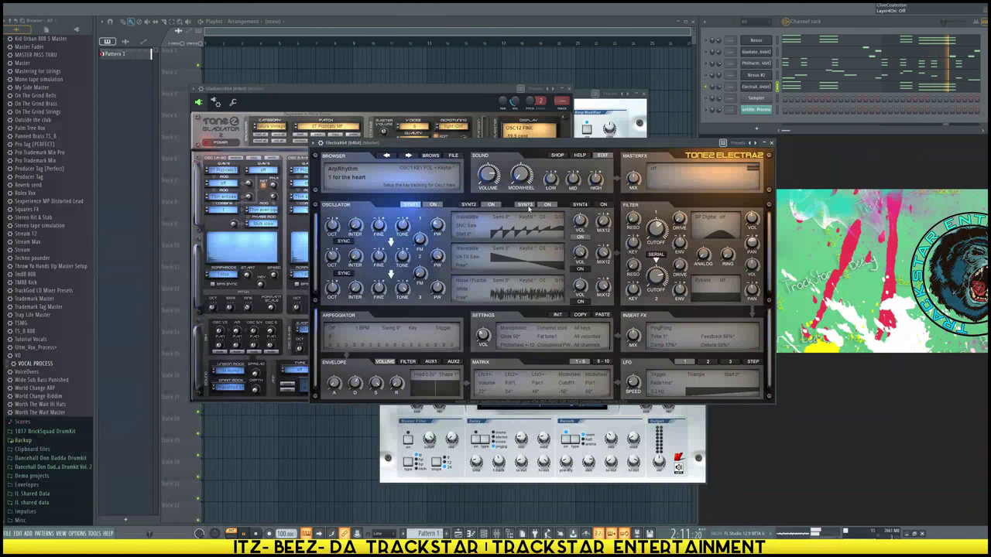
pyautogui.click(527, 205)
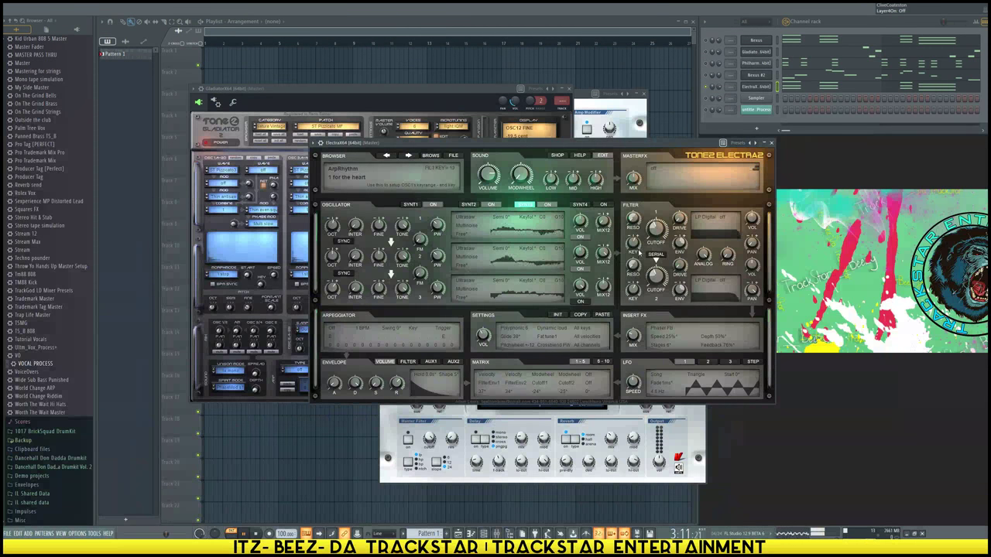
pyautogui.press('space')
pyautogui.moveTo(603, 143); pyautogui.dragTo(542, 143)
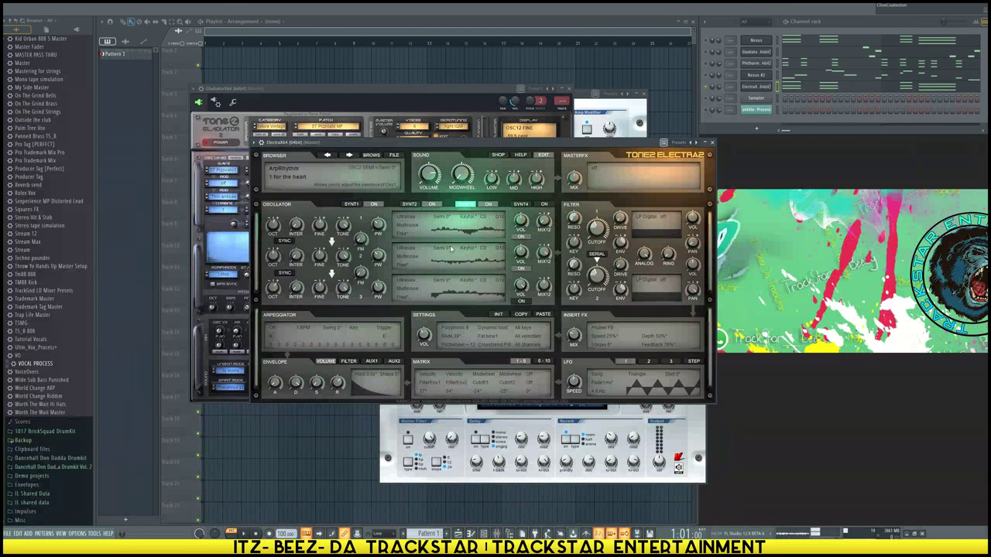
pyautogui.press('space')
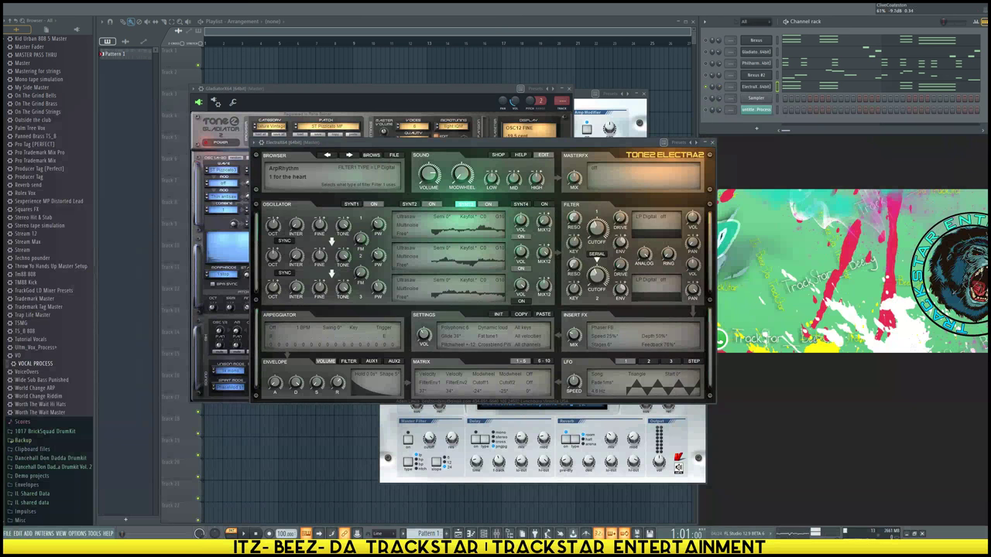
# Open the full generator plugin list to insert a new channel above the Sampler channel
pyautogui.rightClick(765, 87)
pyautogui.rightClick(760, 99)
pyautogui.click(760, 101)
pyautogui.rightClick(759, 100)
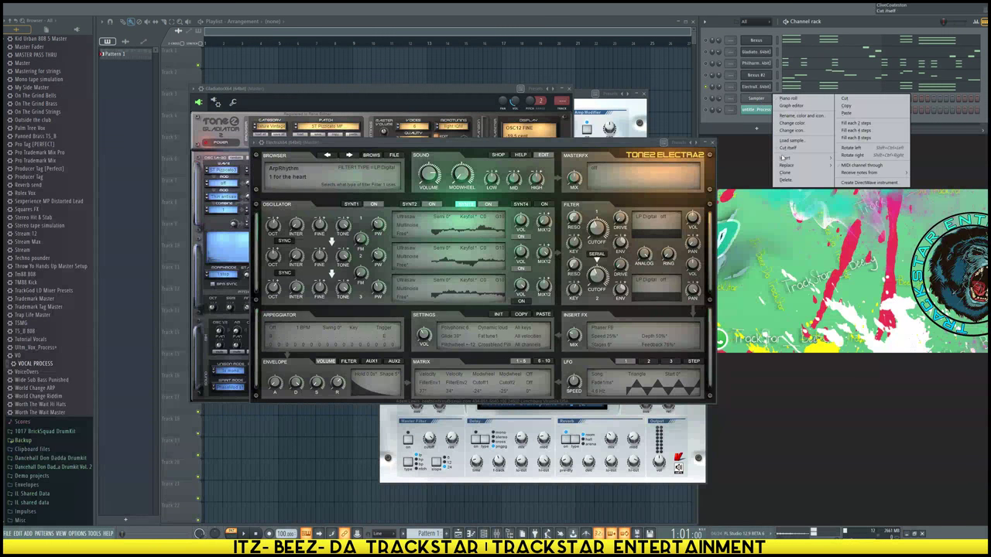
pyautogui.moveTo(783, 158)
pyautogui.click(858, 167)
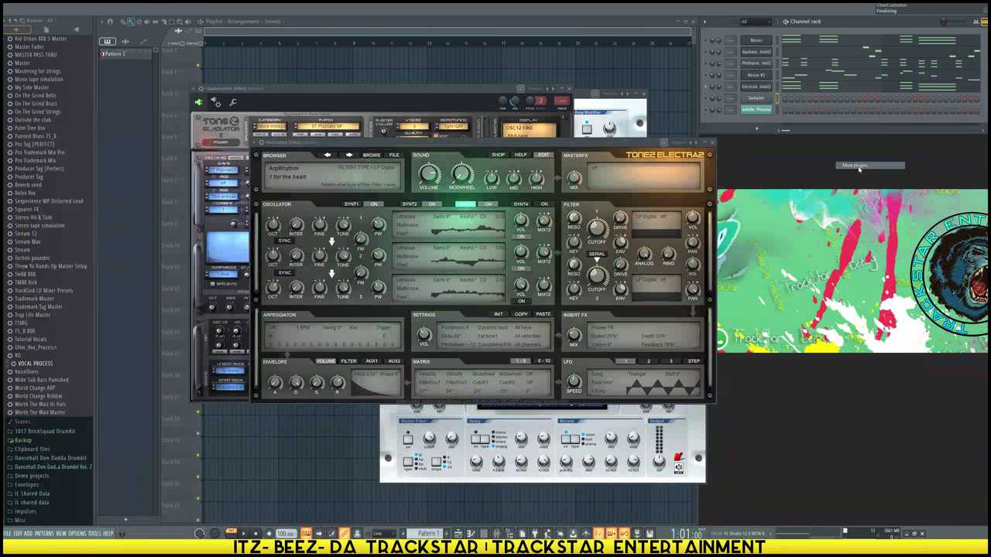
pyautogui.click(858, 166)
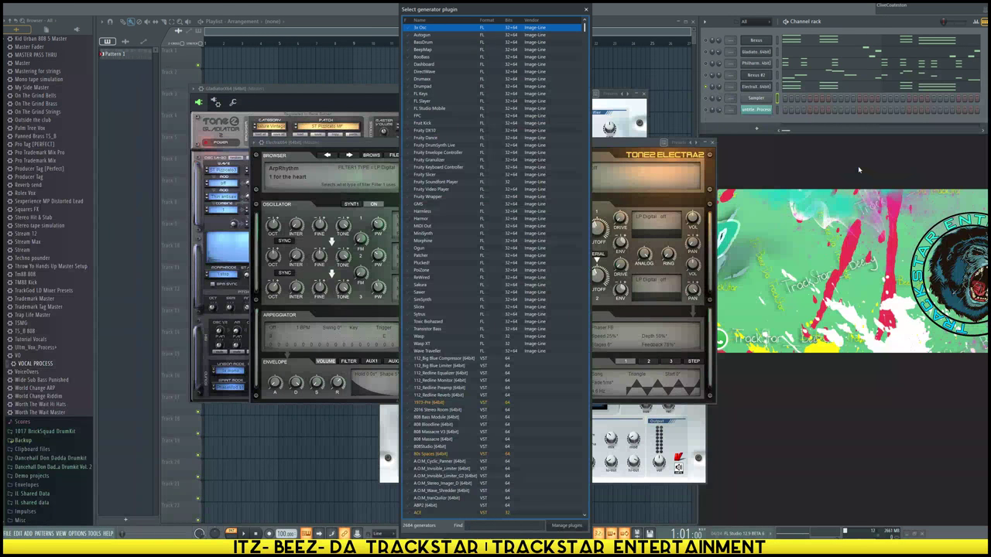
# Find Ultra Analog VA-2 in the generator list and add it as a new channel
pyautogui.write('ulo')
pyautogui.press('BackSpace')
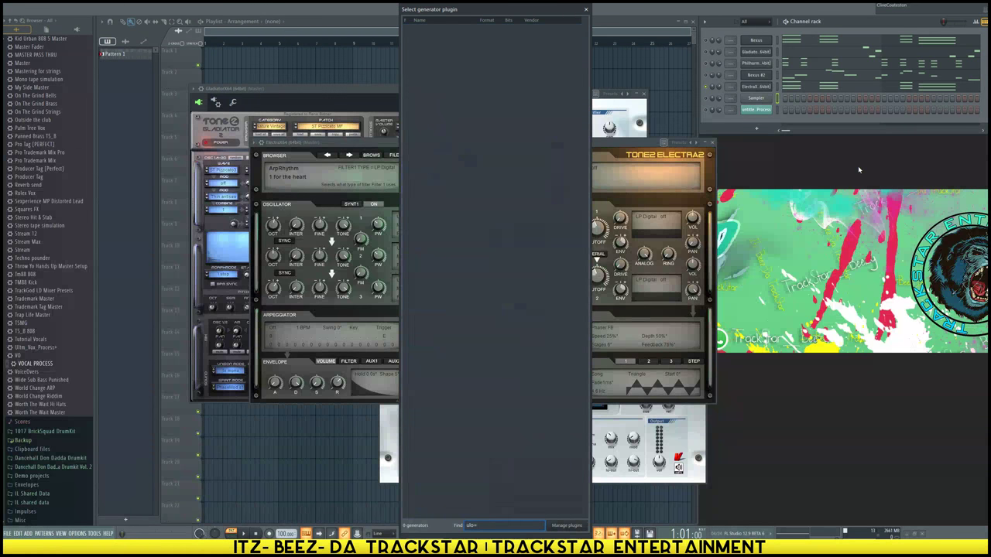
pyautogui.write('a')
pyautogui.press('BackSpace')
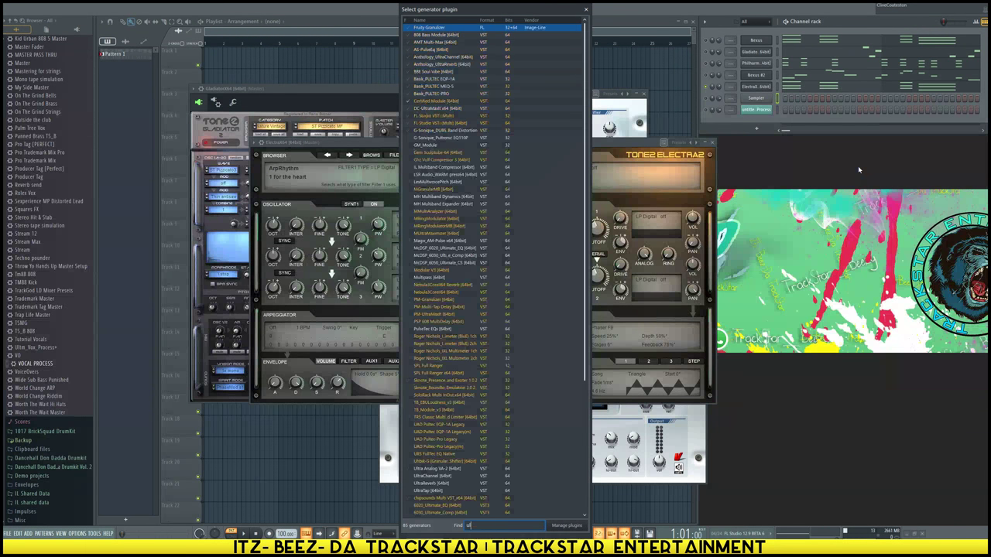
pyautogui.write('t')
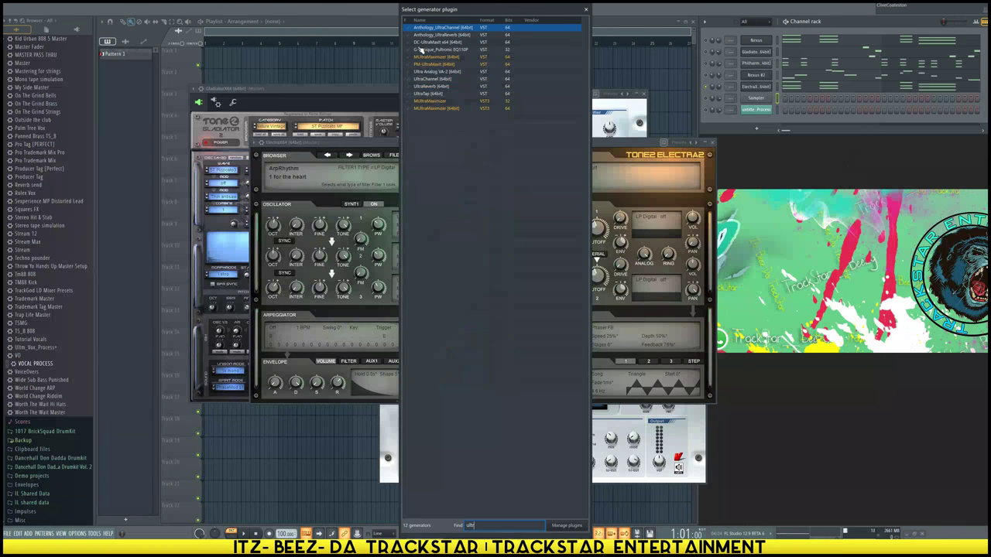
pyautogui.doubleClick(412, 72)
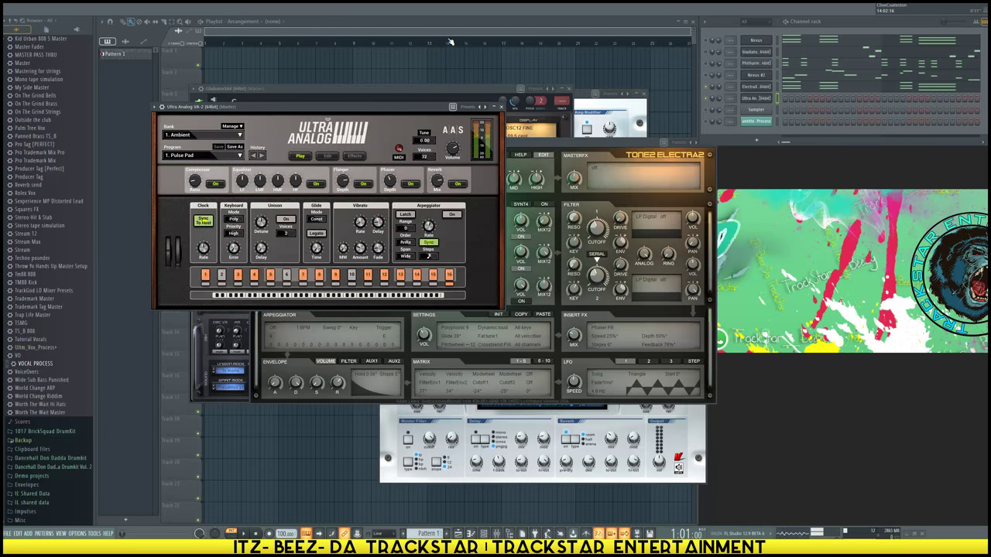
pyautogui.moveTo(419, 110); pyautogui.dragTo(475, 263)
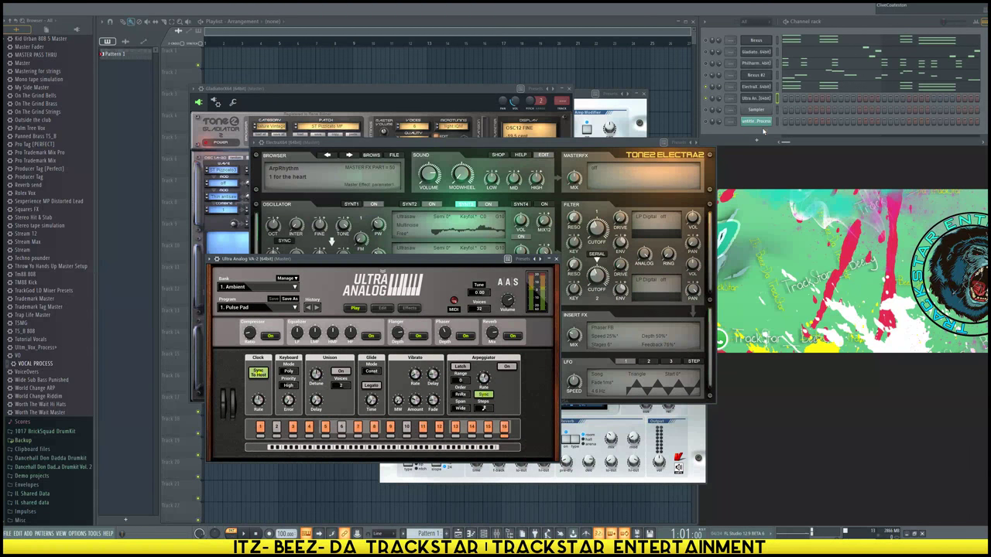
# Paste the chord notes into the Ultra Analog VA-2 channel and switch the synth to the Arpeggiator bank
pyautogui.press('space')
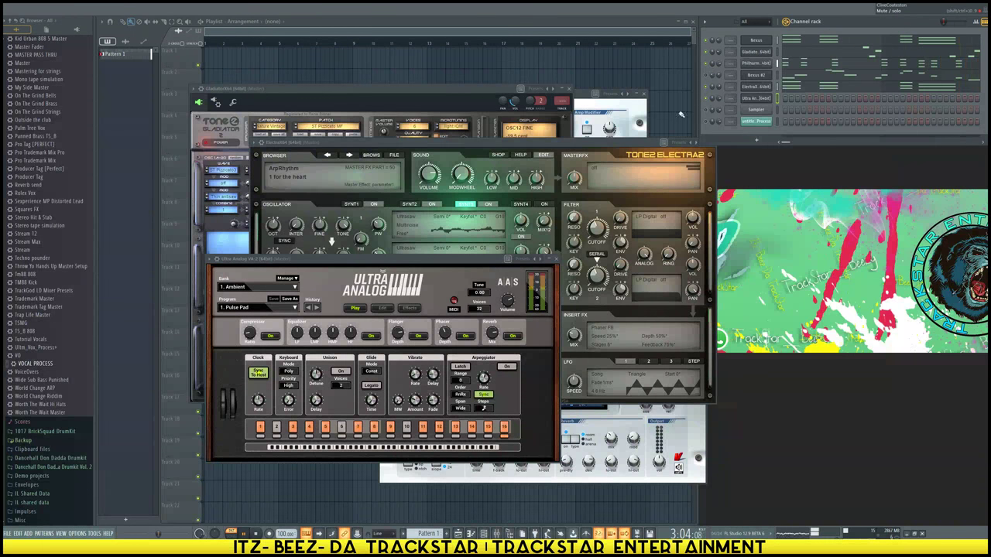
pyautogui.moveTo(489, 259); pyautogui.dragTo(590, 71)
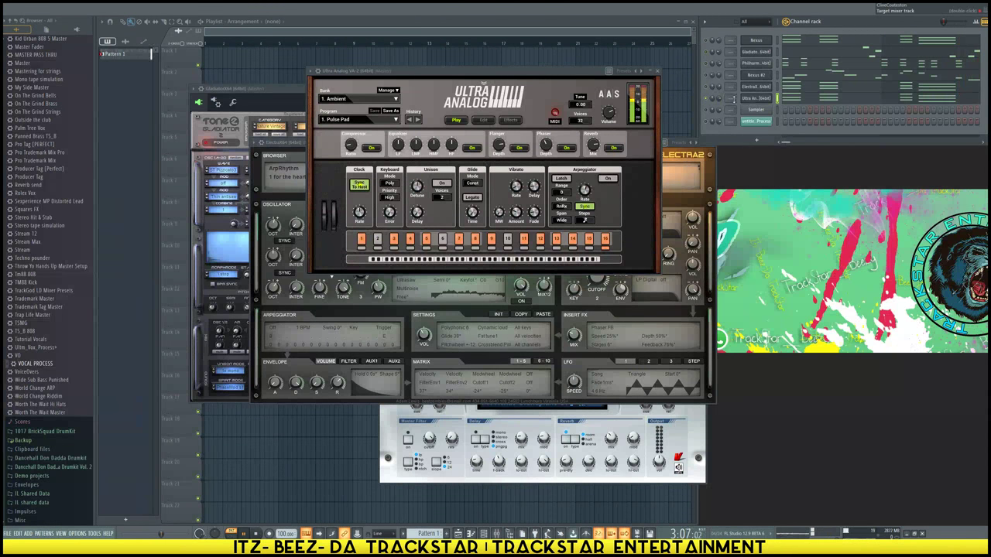
pyautogui.click(357, 120)
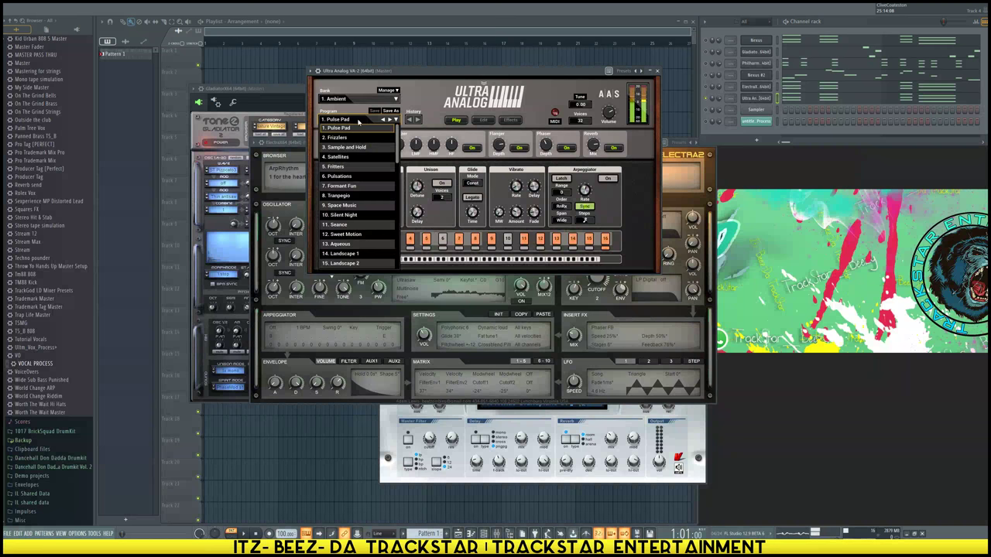
pyautogui.click(359, 100)
pyautogui.click(358, 99)
pyautogui.click(346, 117)
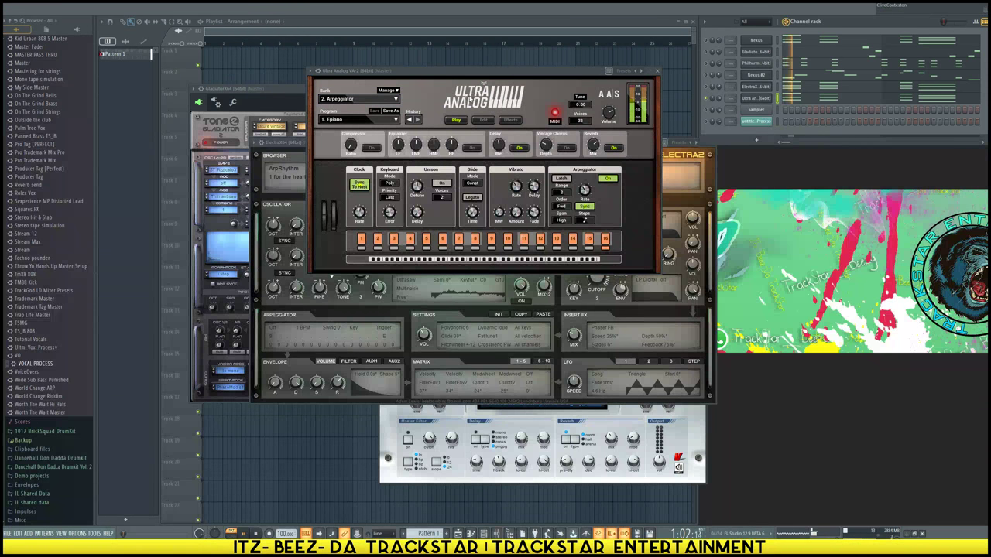
# Audition the Arpeggiator programs from 2. Trickle through 8. Pluck with the pattern playing
pyautogui.click(391, 120)
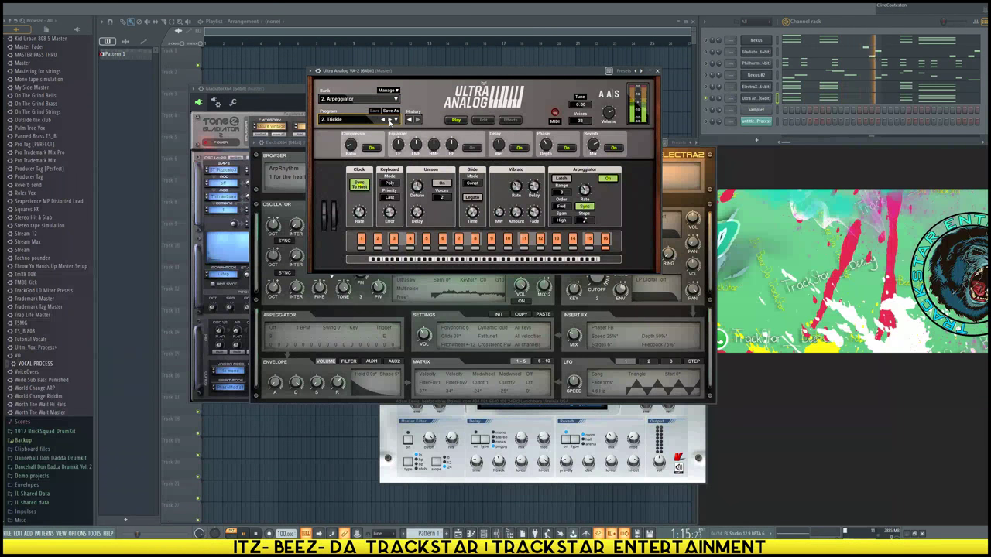
pyautogui.click(391, 120)
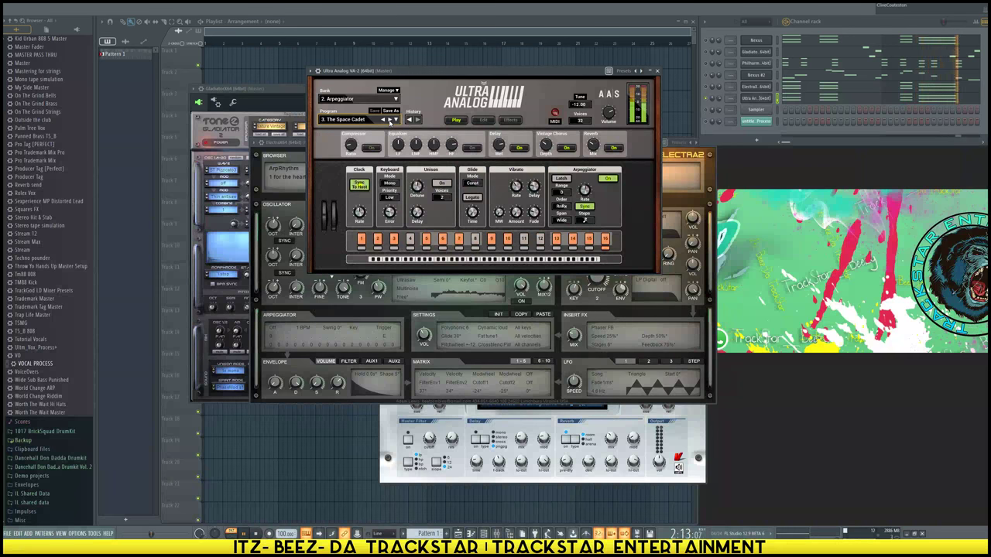
pyautogui.click(391, 120)
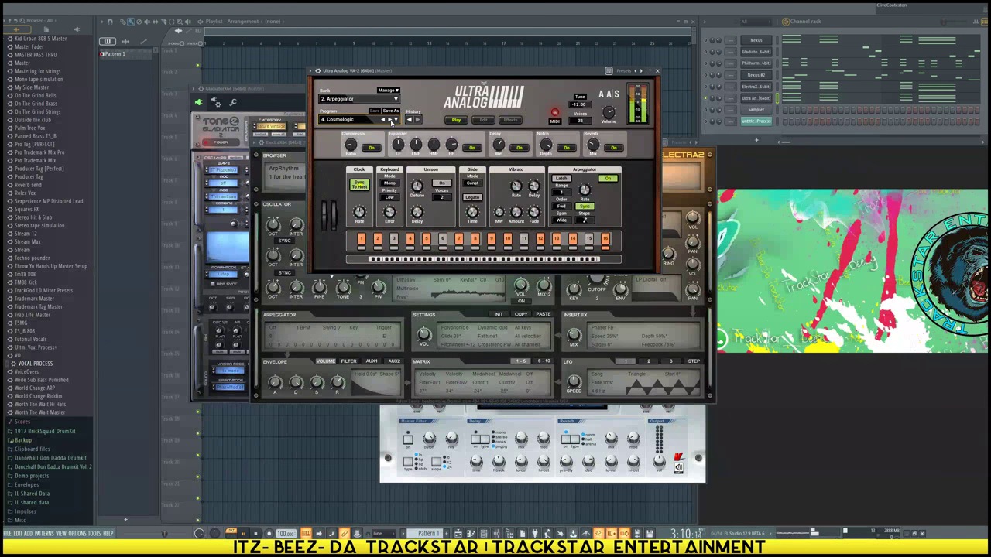
pyautogui.click(391, 120)
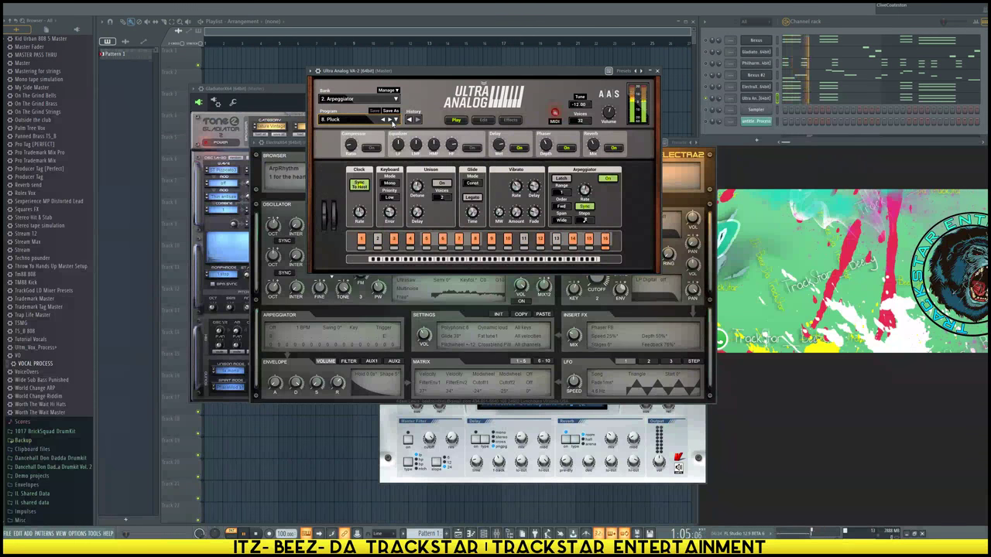
pyautogui.click(391, 120)
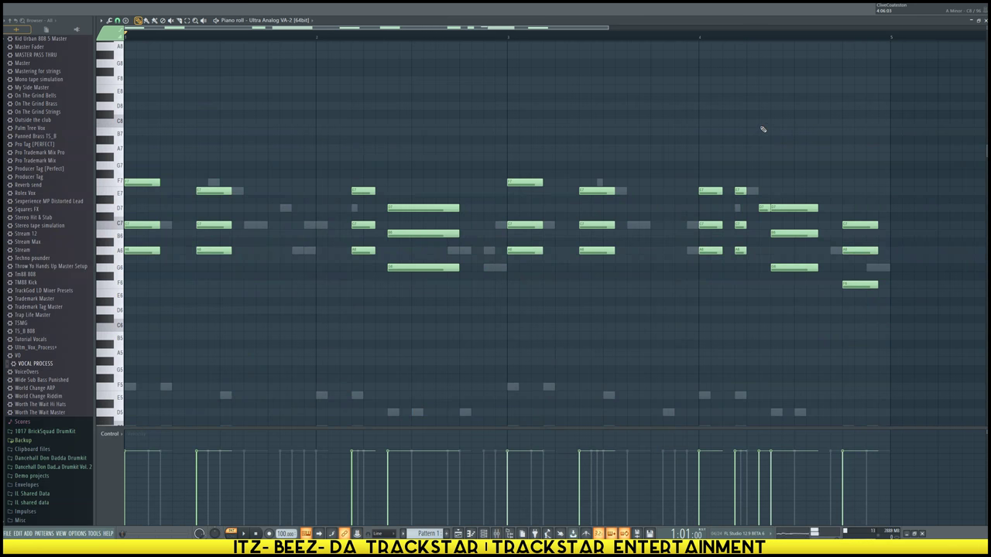
# Make the Ultra Analog VA-2 chord notes legato up to the end of bar 4 and transpose them down an octave
pyautogui.hotkey('alt', 'l')
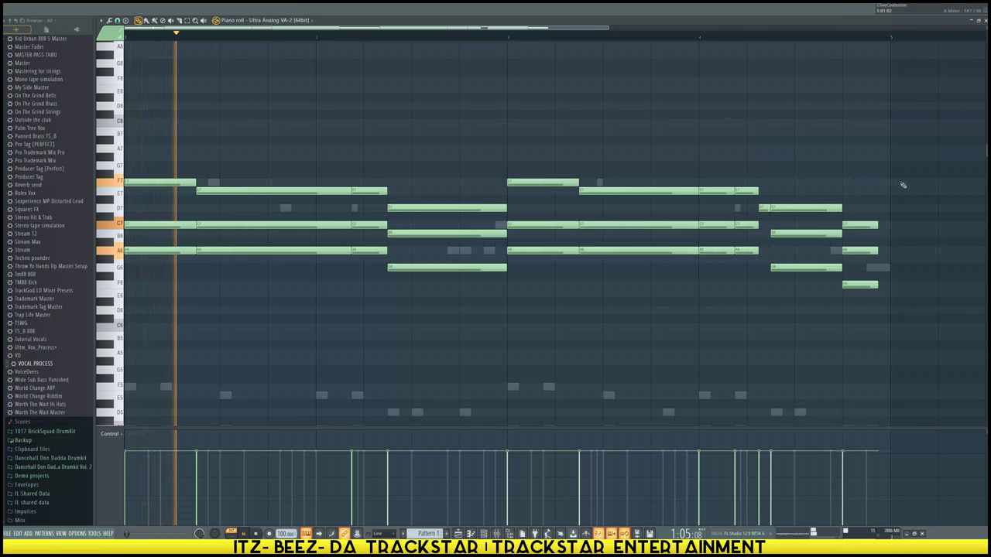
pyautogui.moveTo(891, 295); pyautogui.dragTo(888, 224)
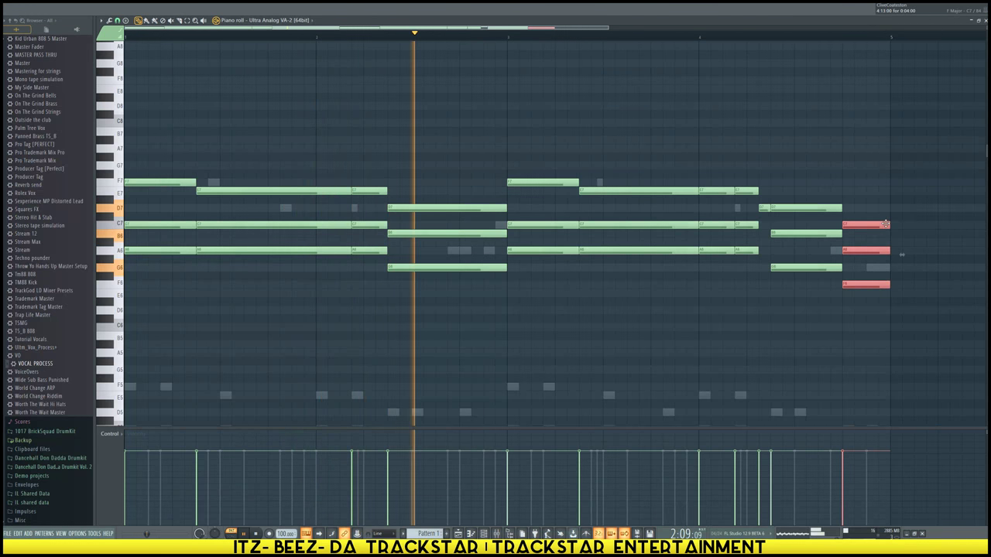
pyautogui.hotkey('ctrl', 'Down')
pyautogui.hotkey('ctrl', 'Up')
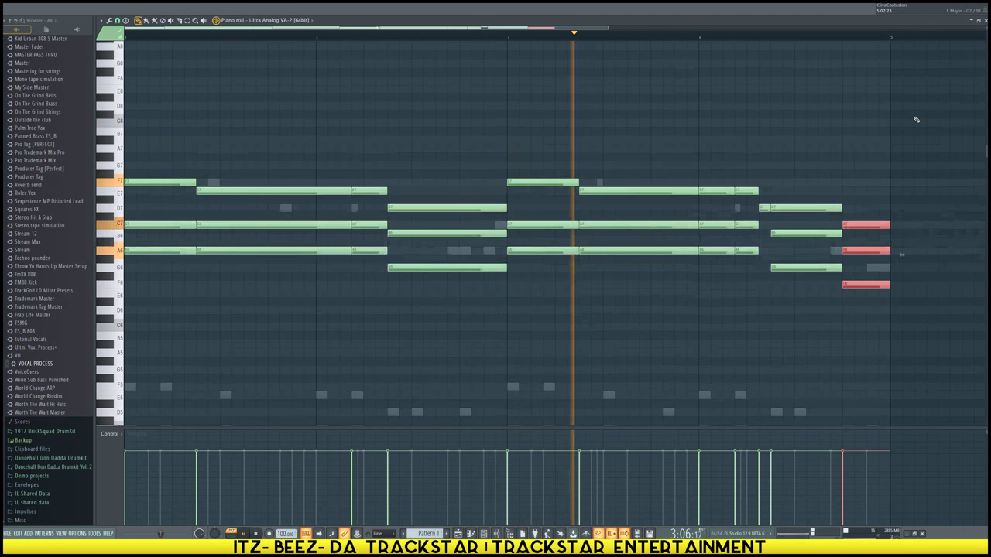
pyautogui.hotkey('ctrl', 'd')
pyautogui.hotkey('ctrl', 'Down')
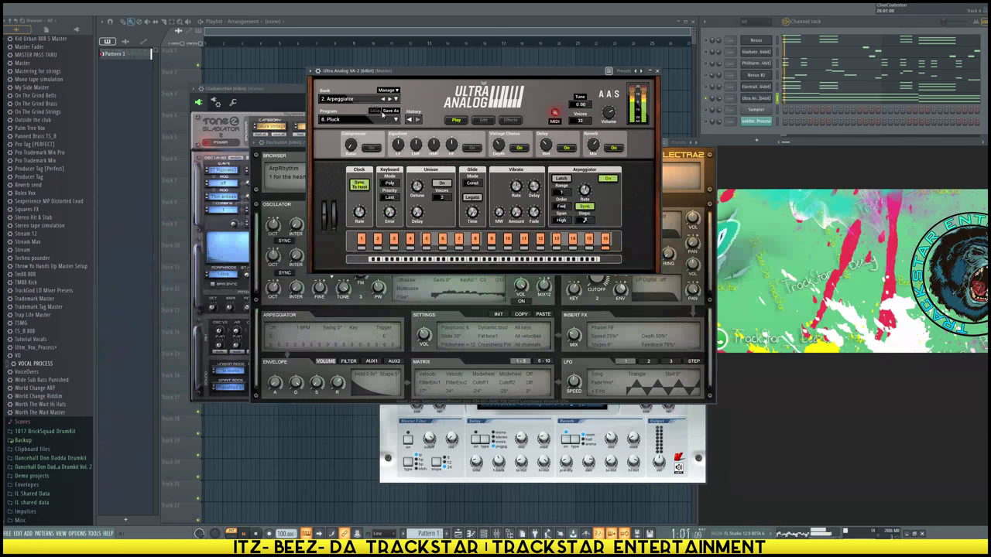
# Audition the Arpeggiator programs from 9. Fantastik through 19. Muffled with the edited chords
pyautogui.click(390, 120)
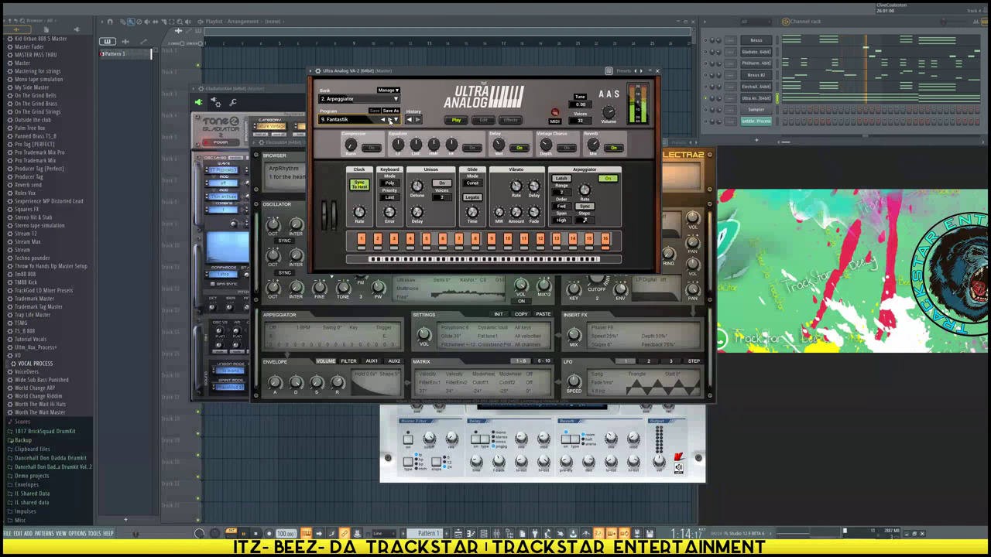
pyautogui.click(390, 120)
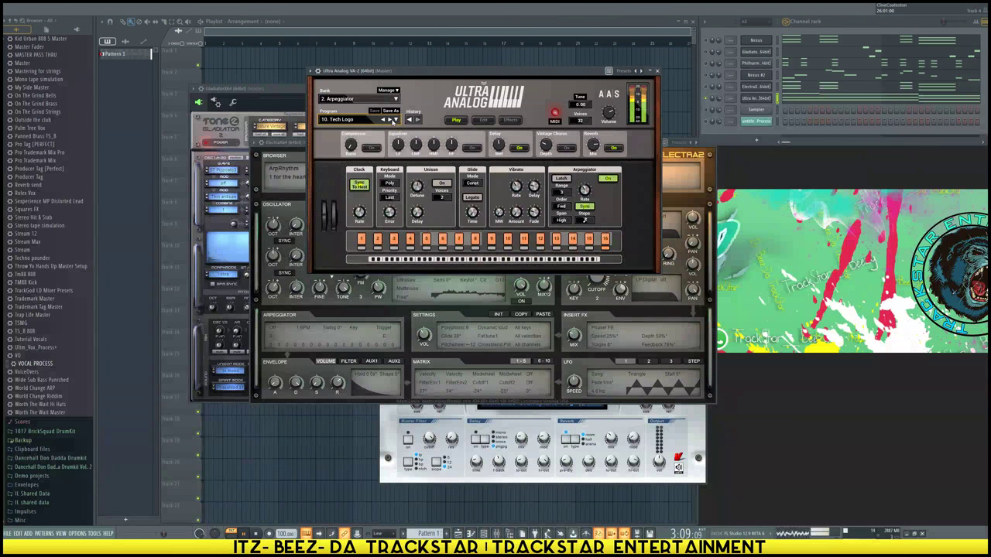
pyautogui.click(390, 119)
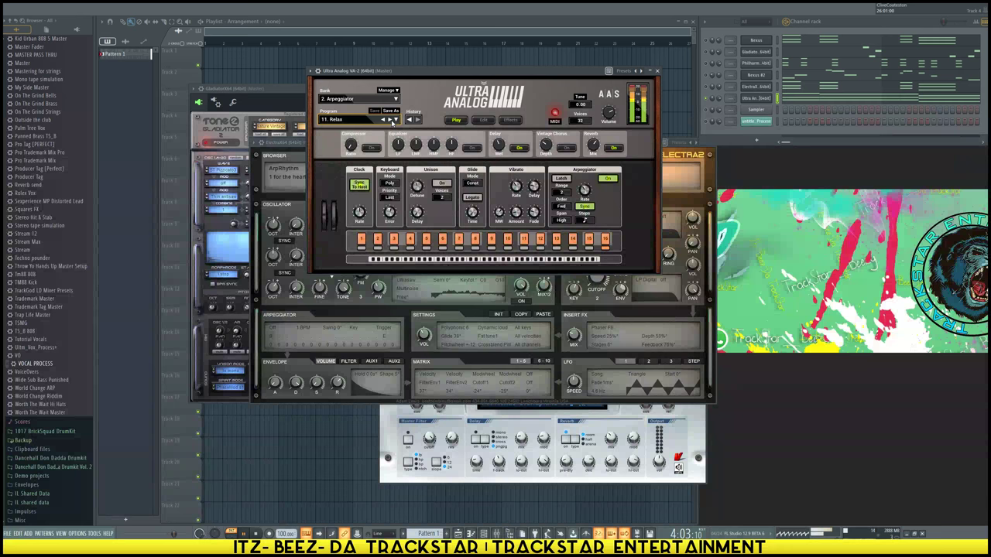
pyautogui.click(390, 120)
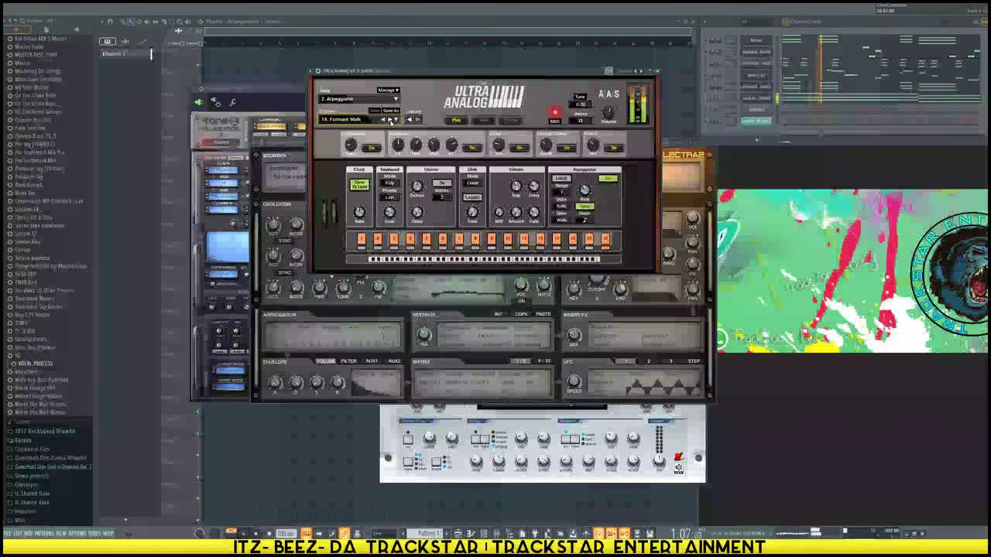
pyautogui.click(390, 119)
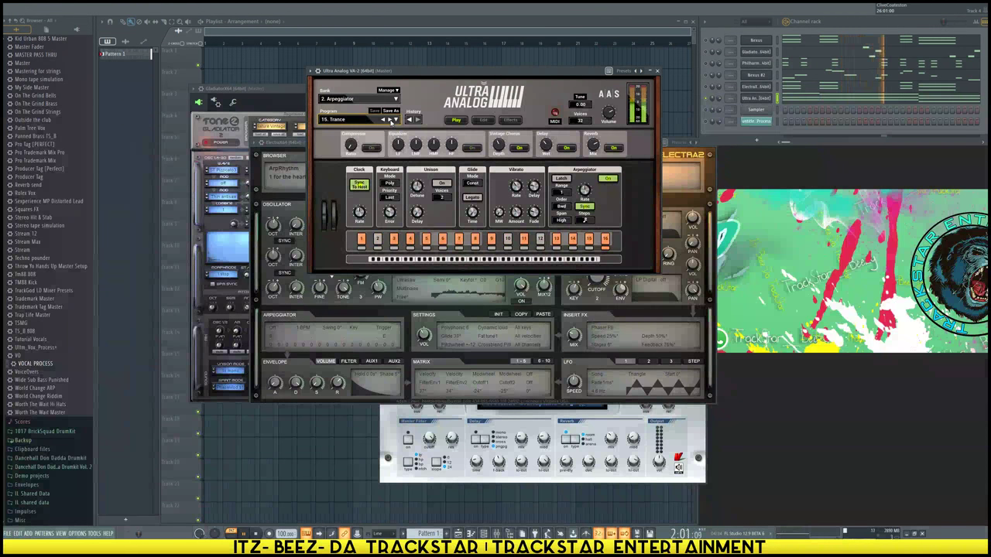
pyautogui.click(390, 120)
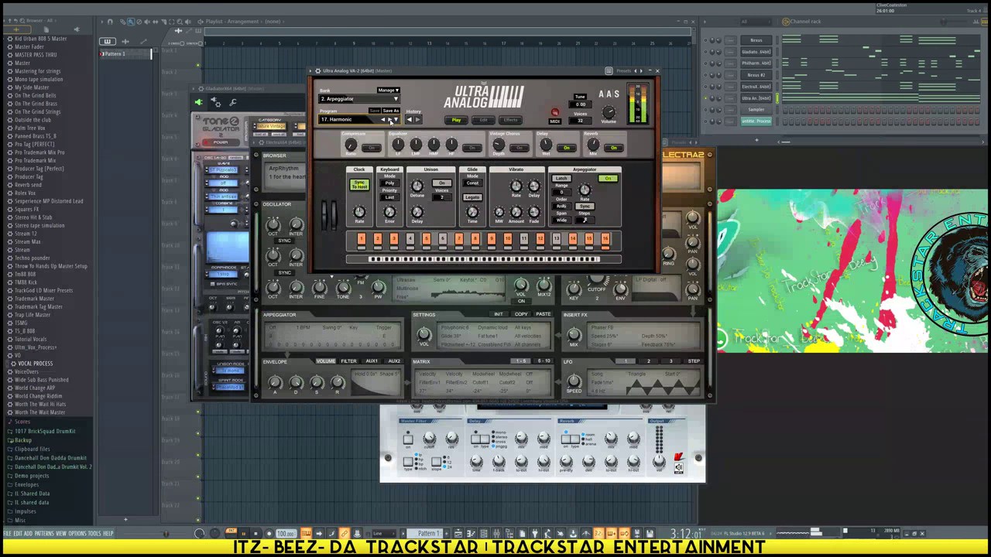
pyautogui.click(391, 120)
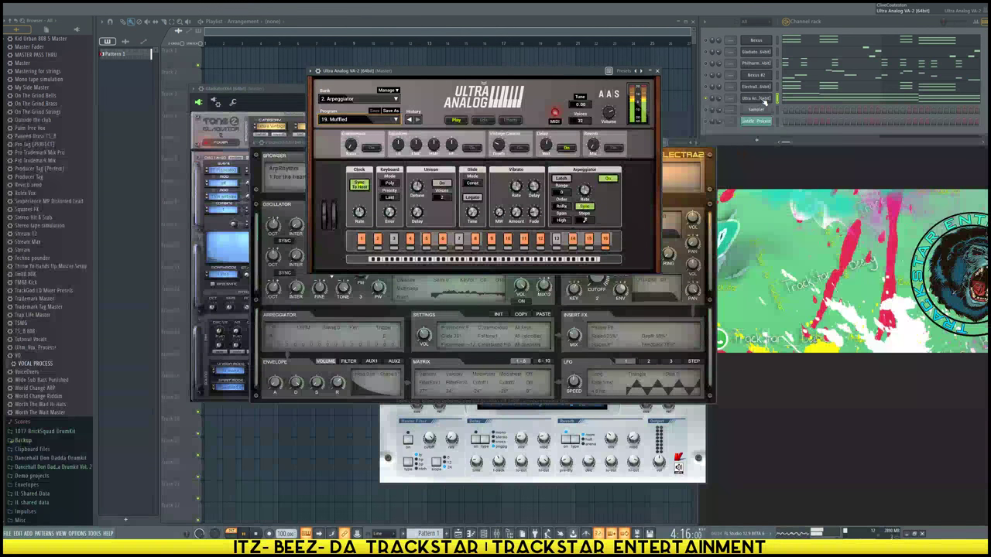
# Replace the Ultra Analog VA-2 plugin with Nexus, keeping the channel's chord notes
pyautogui.rightClick(765, 99)
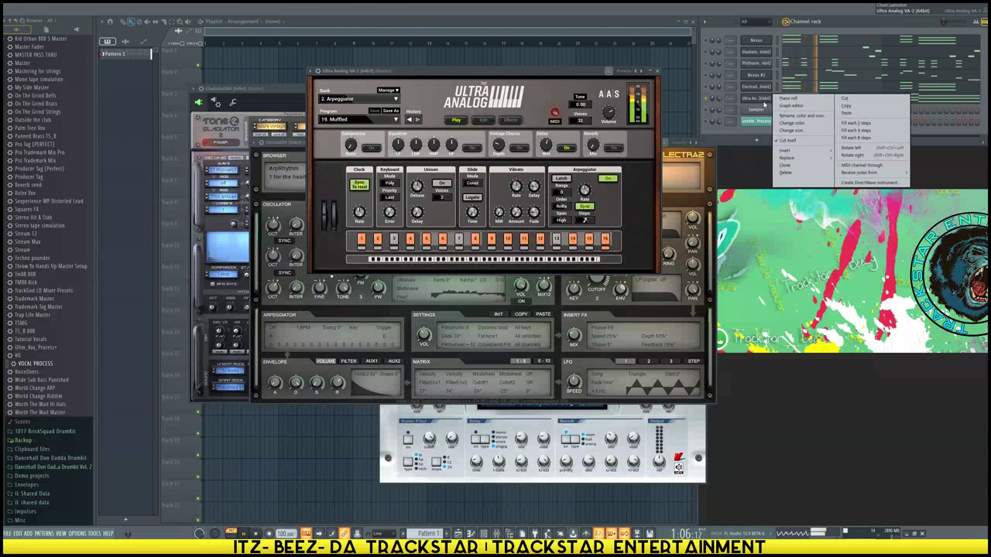
pyautogui.moveTo(801, 161)
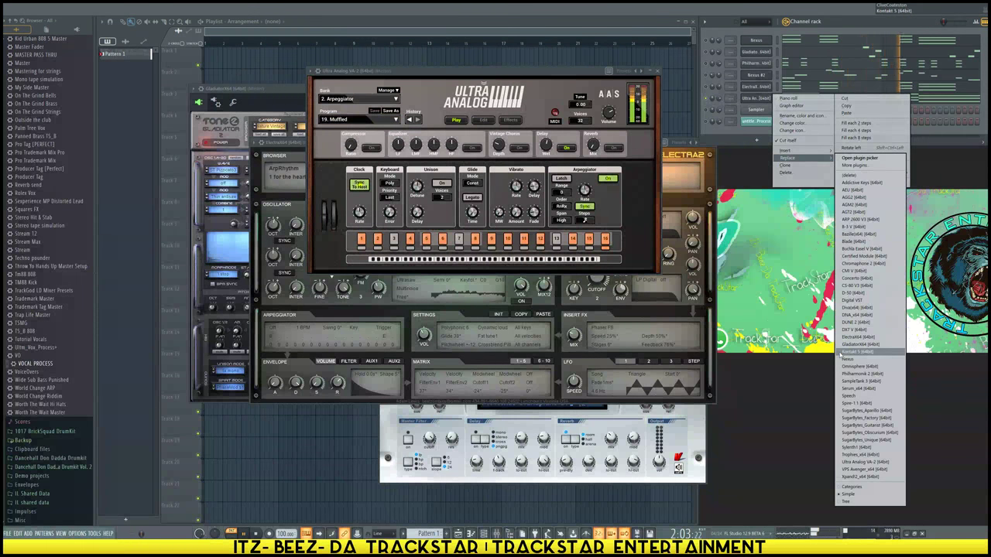
pyautogui.click(846, 360)
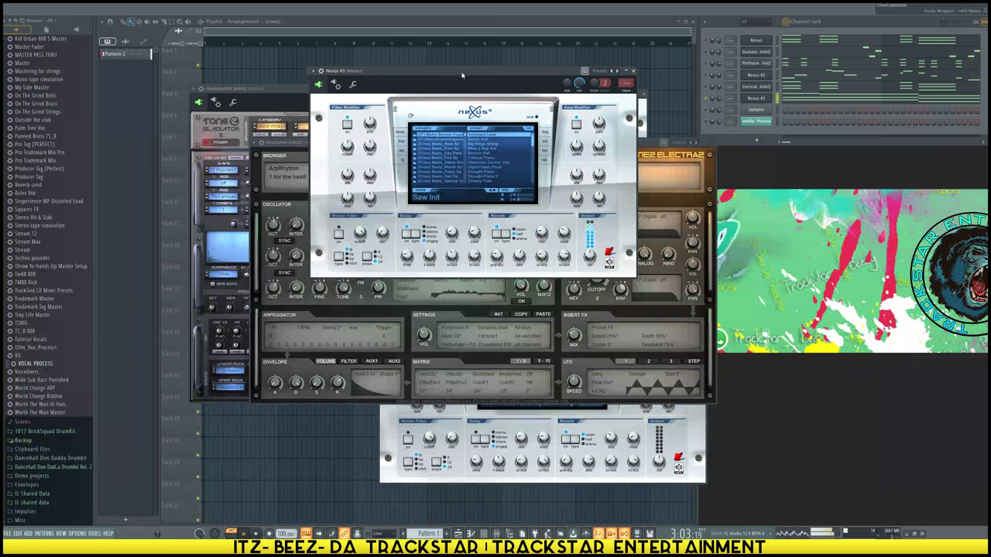
# Audition the Nexus arpeggio presets AR After Midnight 1 and AR Baroque Renaissance, and load AR Broken Saw for the chord part
pyautogui.moveTo(451, 74); pyautogui.dragTo(473, 99)
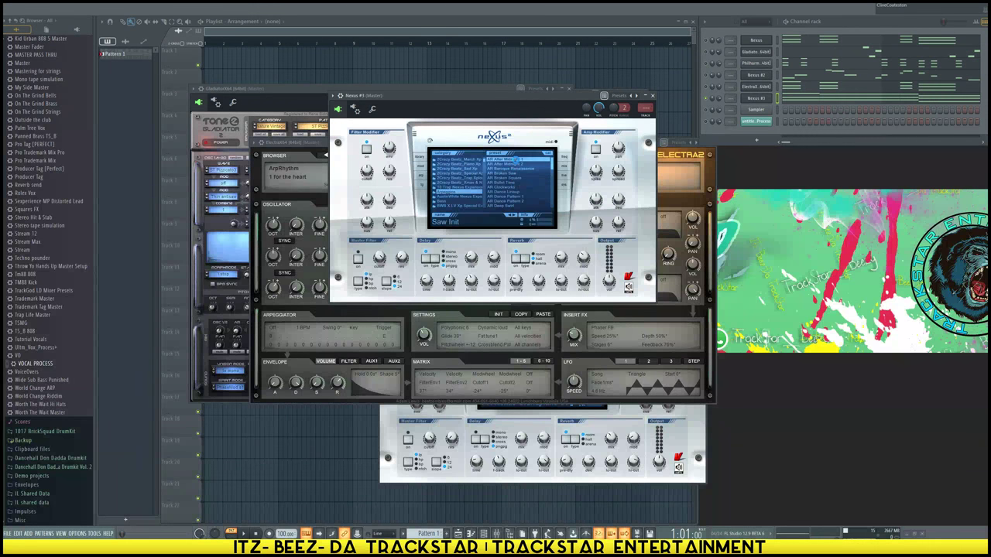
pyautogui.click(516, 159)
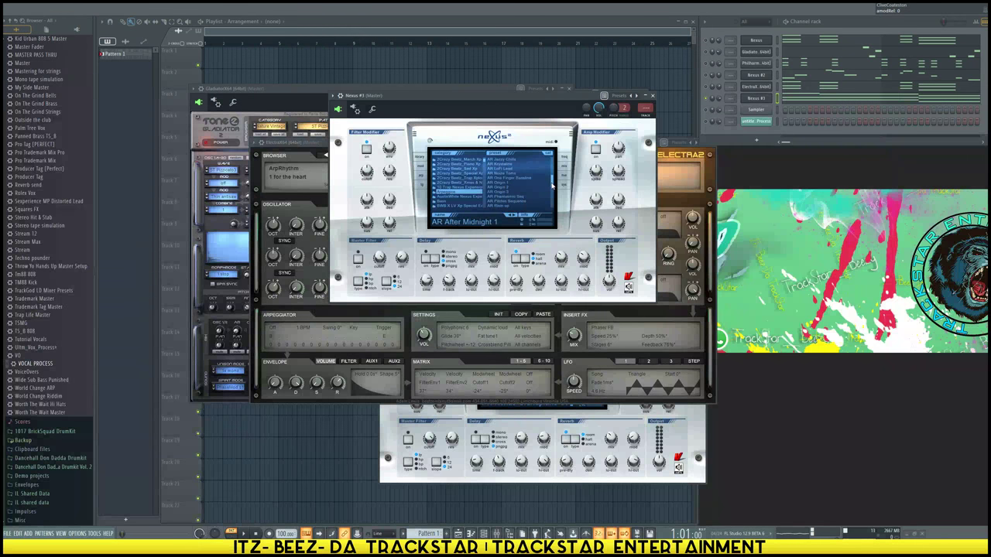
pyautogui.moveTo(551, 185); pyautogui.dragTo(559, 163)
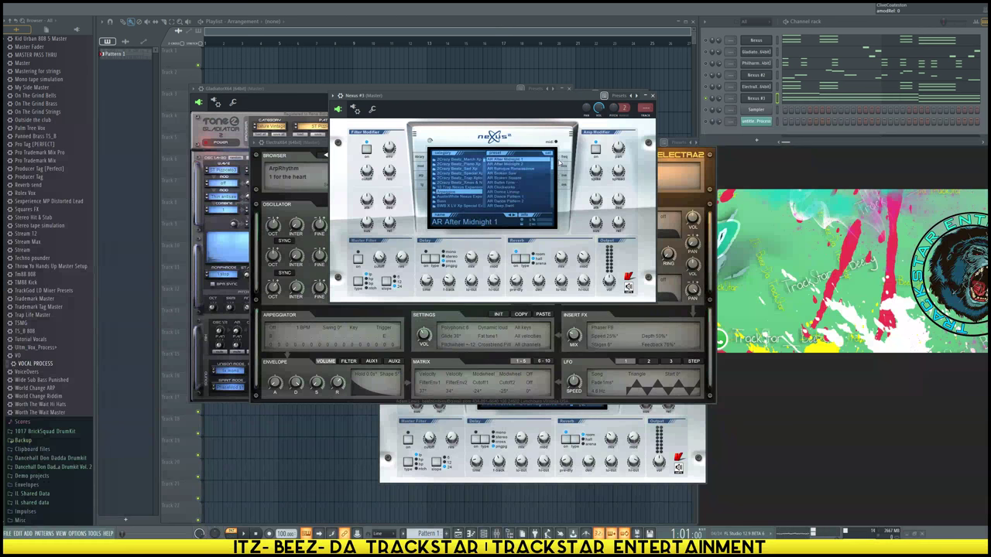
pyautogui.click(527, 167)
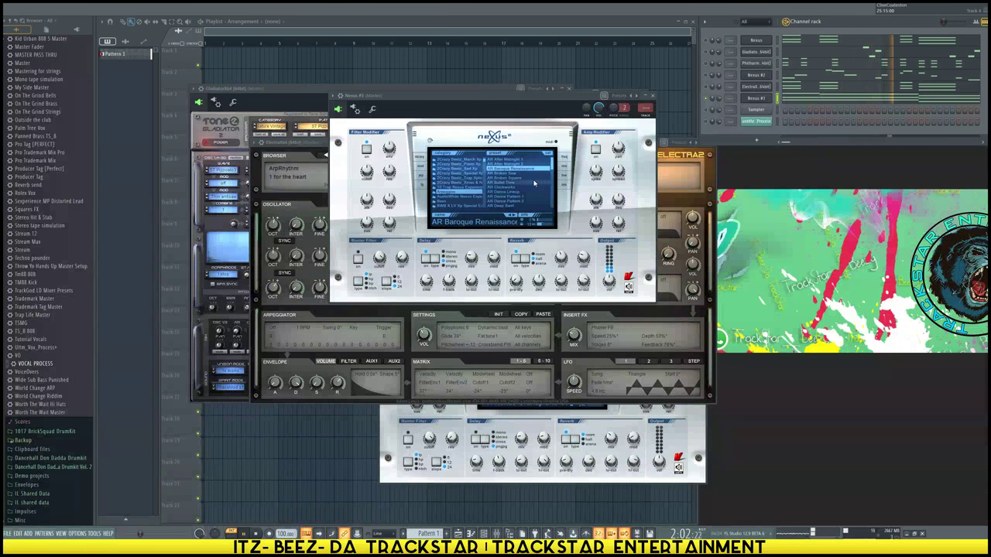
pyautogui.click(507, 174)
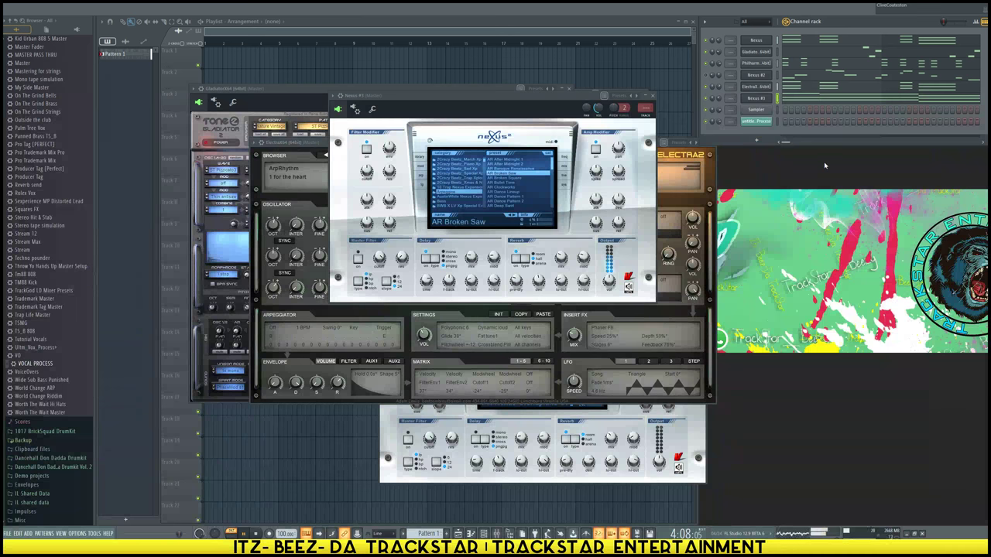
pyautogui.press('space')
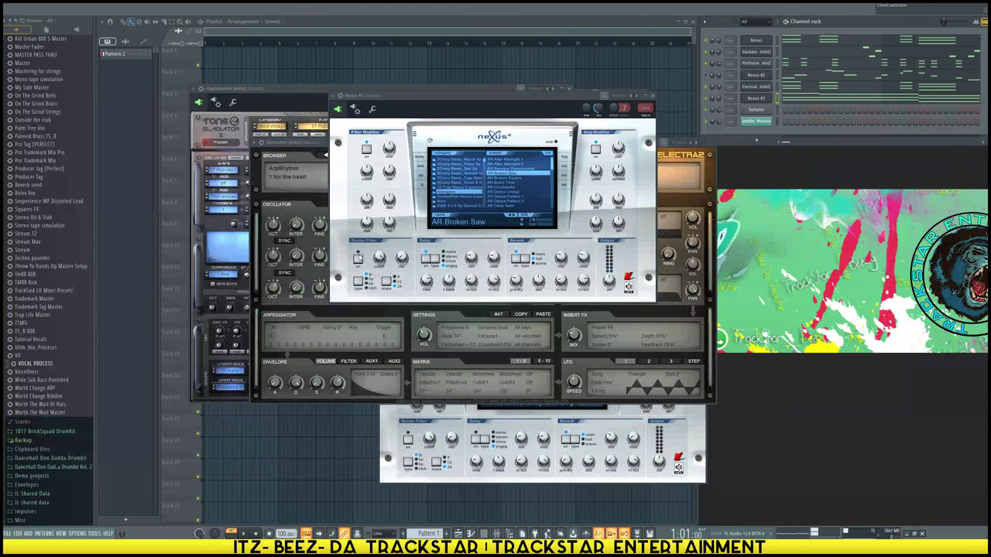
# Collapse the mixer presets in the browser and open the Dancehall Don Dadda Drumkit Vol. 2 folder
pyautogui.scroll(15, 33, 58)
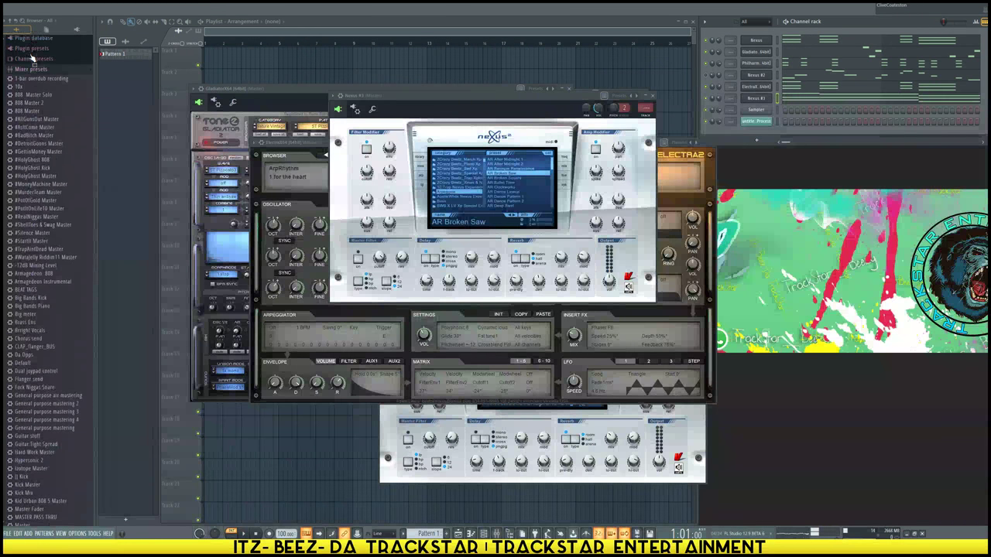
pyautogui.scroll(2, 33, 58)
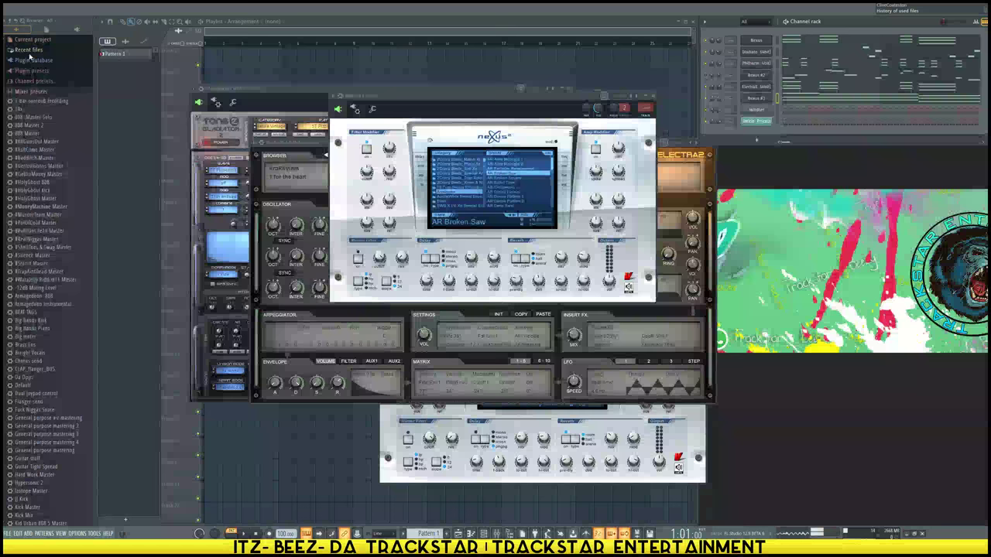
pyautogui.click(44, 92)
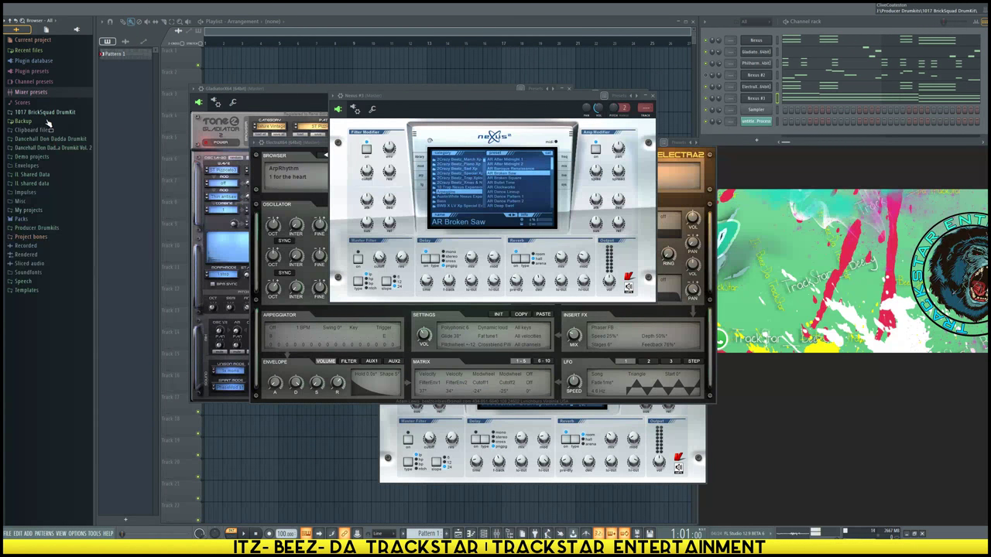
pyautogui.click(47, 148)
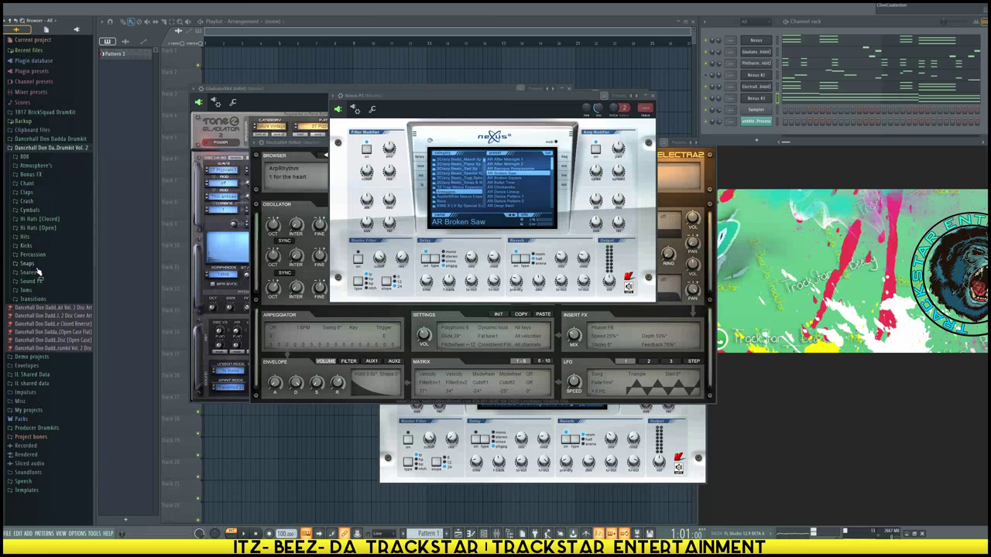
# Audition the kit's tom samples Tom (2) through Tom (4) against the playing pattern, and close the Toms folder
pyautogui.click(27, 291)
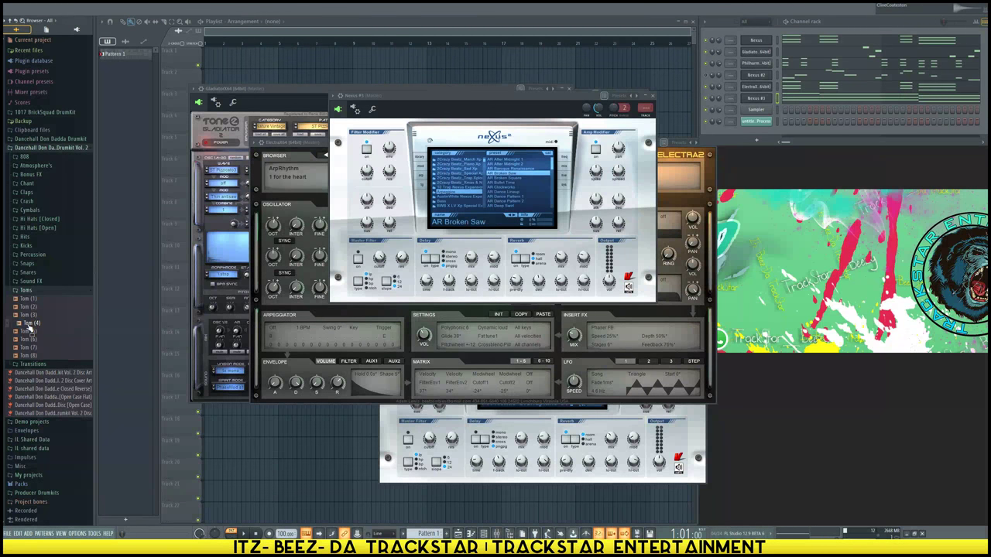
pyautogui.press('space')
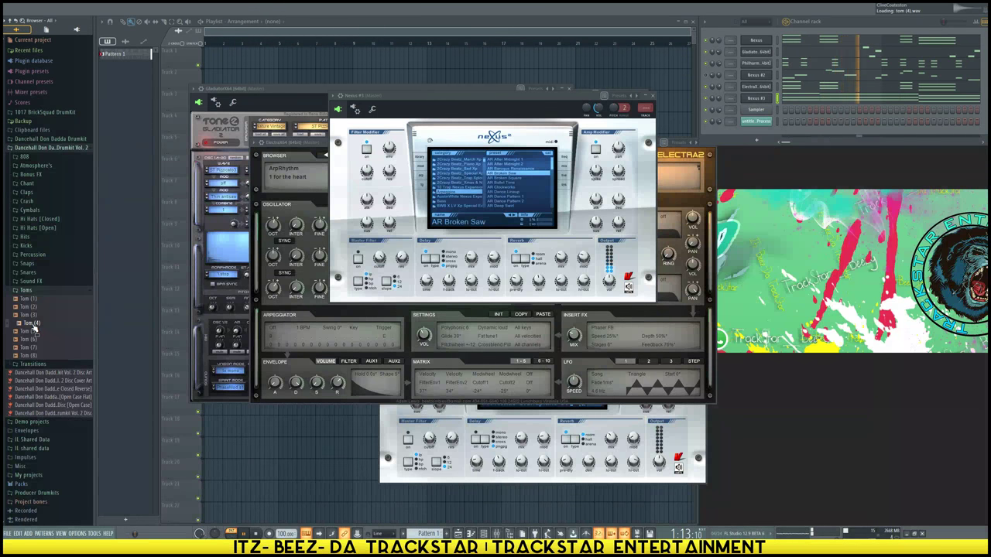
pyautogui.click(32, 308)
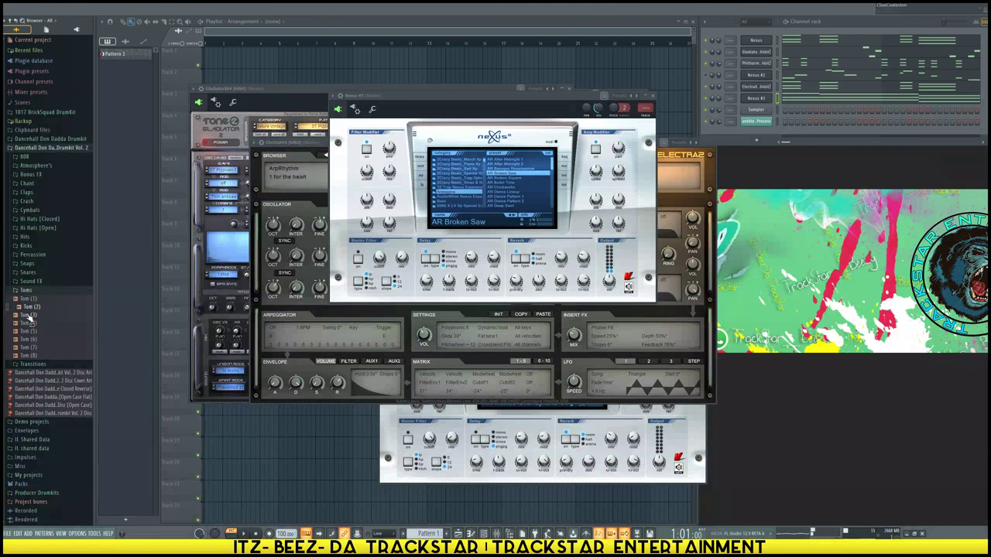
pyautogui.click(29, 315)
pyautogui.press('space')
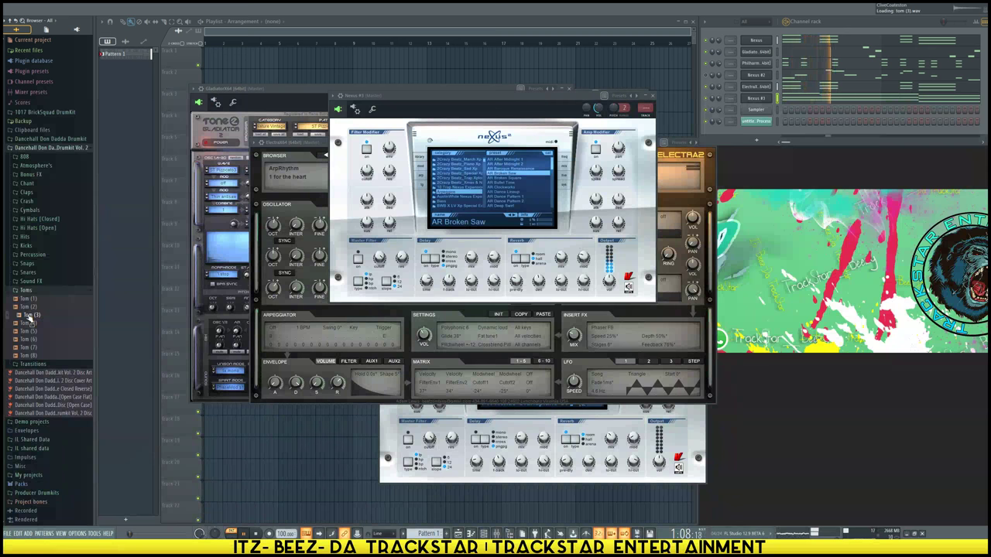
pyautogui.click(34, 306)
pyautogui.click(32, 290)
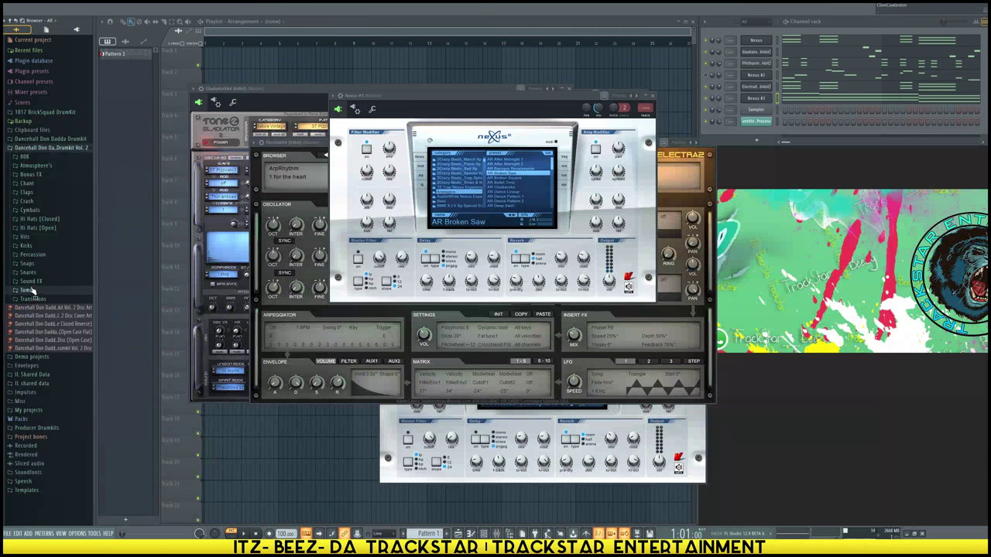
# Open the kit's Snares folder, audition Snare (11) against the pattern and load it into a new channel
pyautogui.click(32, 274)
pyautogui.scroll(-8, 42, 294)
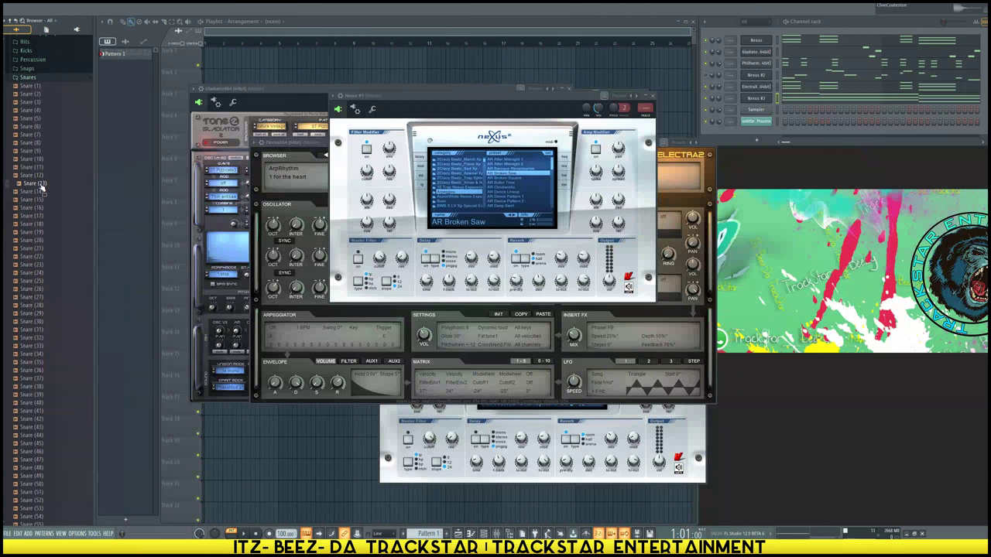
pyautogui.click(38, 168)
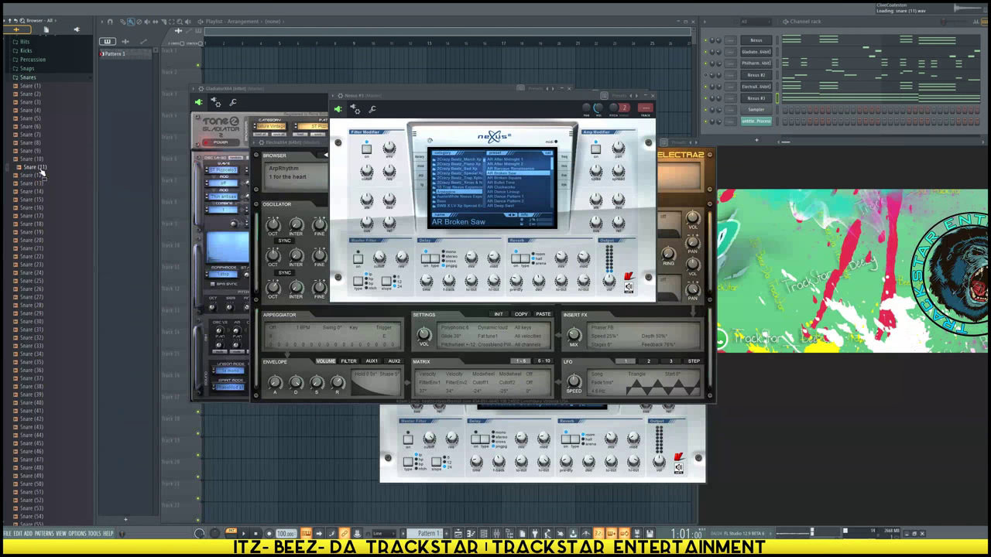
pyautogui.press('space')
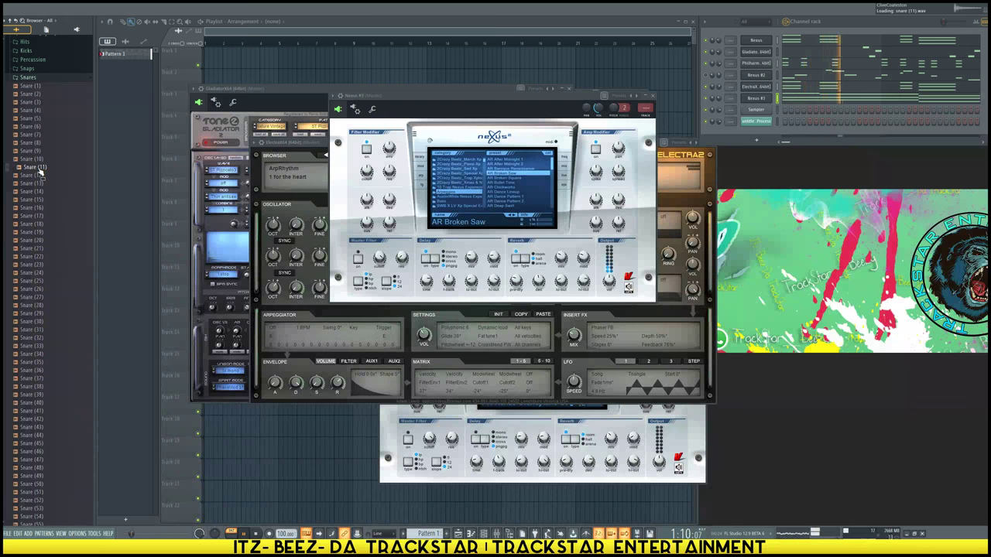
pyautogui.rightClick(39, 168)
pyautogui.click(62, 175)
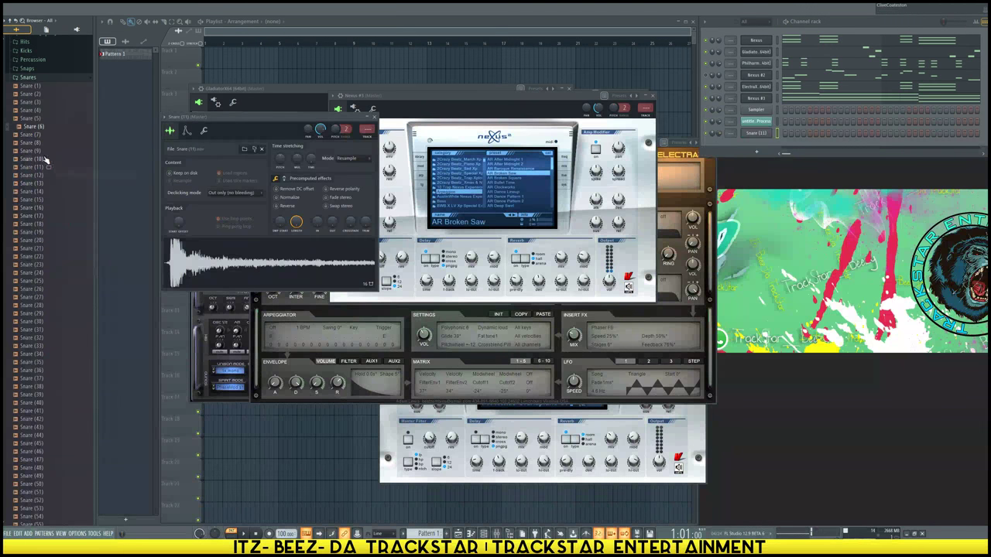
# Load Snare (6) and Snare (34) into two new channels
pyautogui.rightClick(35, 126)
pyautogui.click(62, 133)
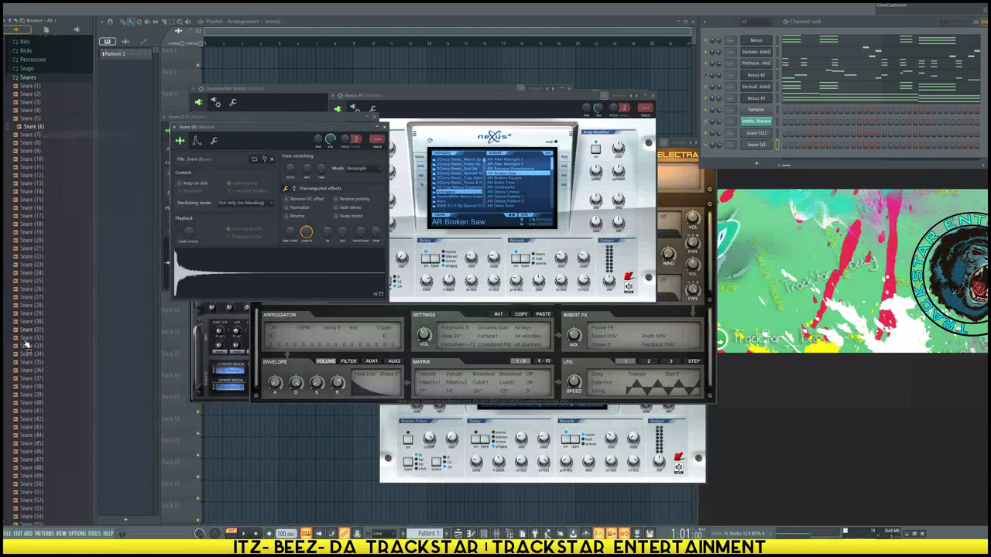
pyautogui.rightClick(42, 354)
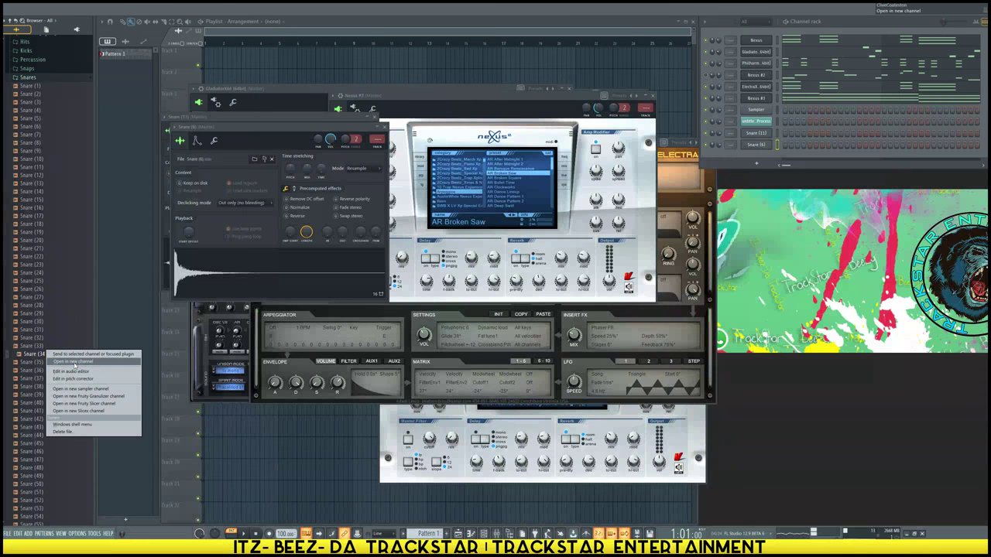
pyautogui.click(74, 363)
# Audition the snare samples from Snare (42) through Snare (49), and load Snare (49) into a new channel
pyautogui.click(35, 420)
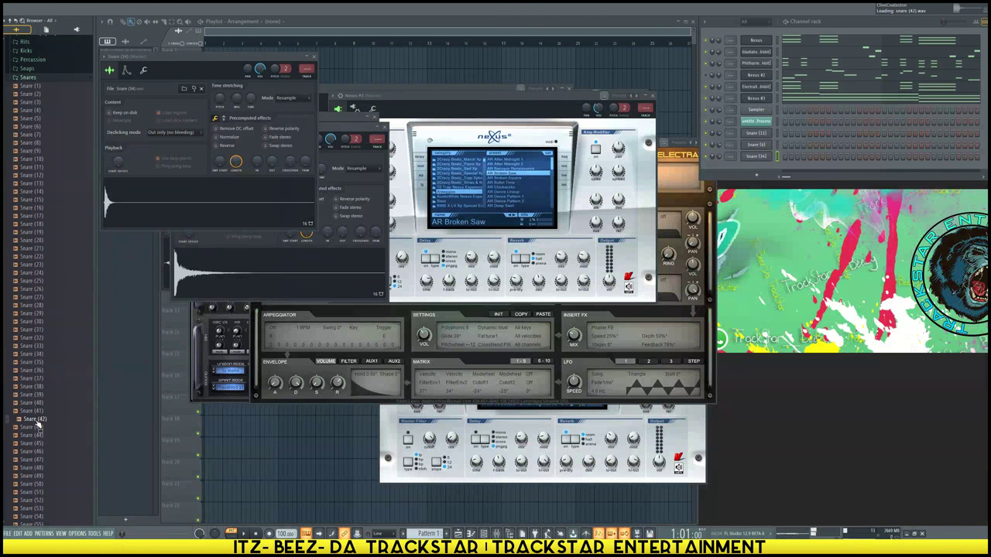
pyautogui.click(37, 427)
pyautogui.click(37, 435)
pyautogui.click(38, 443)
pyautogui.click(38, 451)
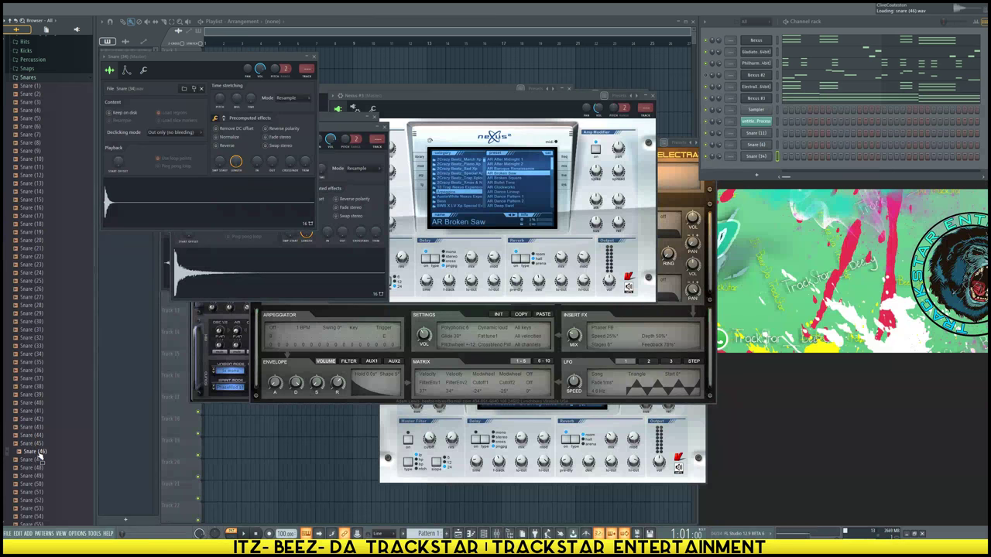
pyautogui.click(38, 460)
pyautogui.click(36, 468)
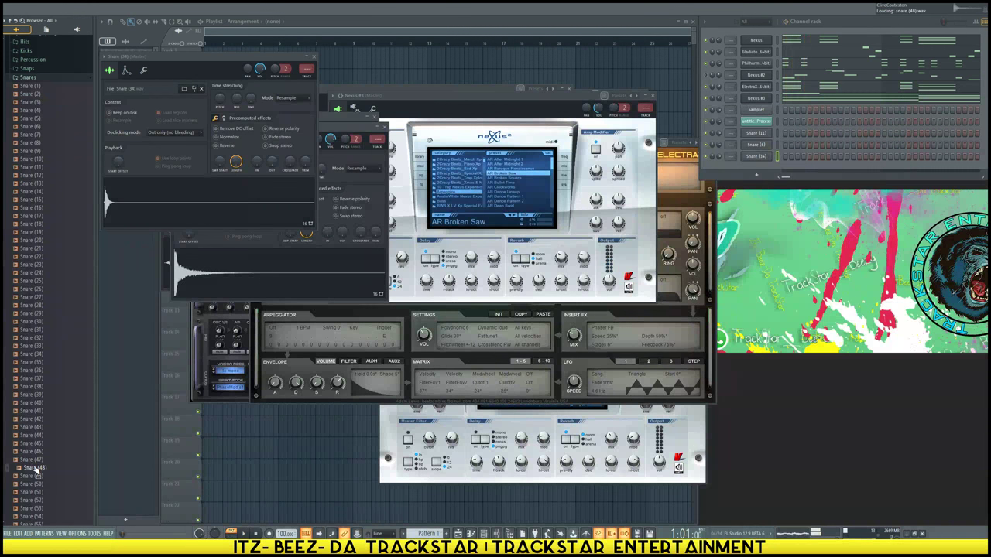
pyautogui.click(37, 477)
pyautogui.rightClick(42, 477)
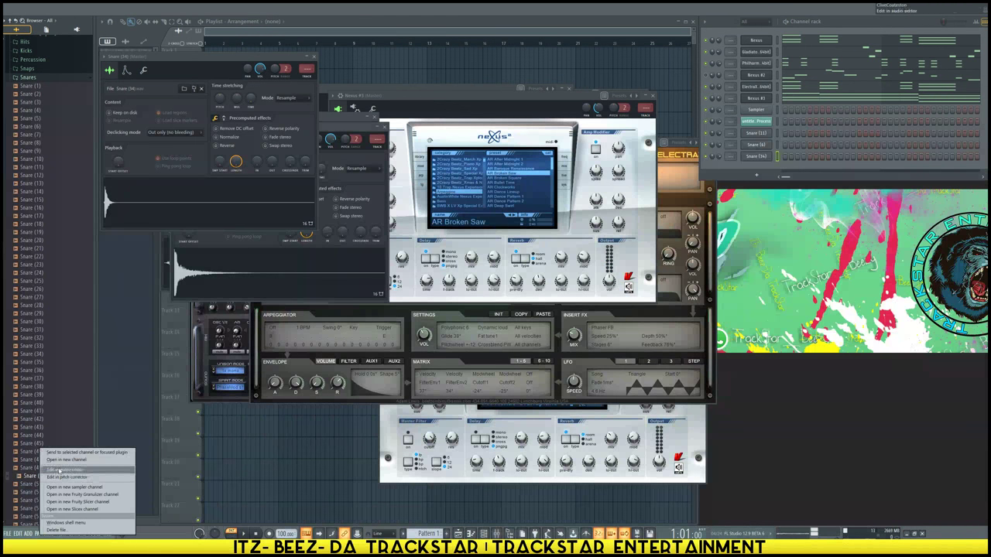
pyautogui.click(63, 459)
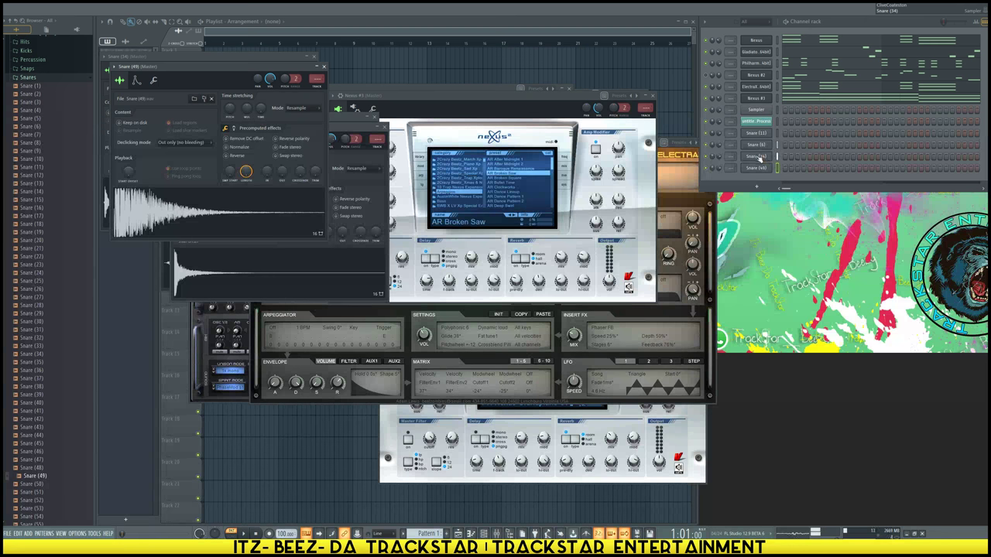
# Program layered Snare (34) and Snare (49) hits on steps 4, 7 and 11 of the pattern, listening to the groove
pyautogui.click(786, 158)
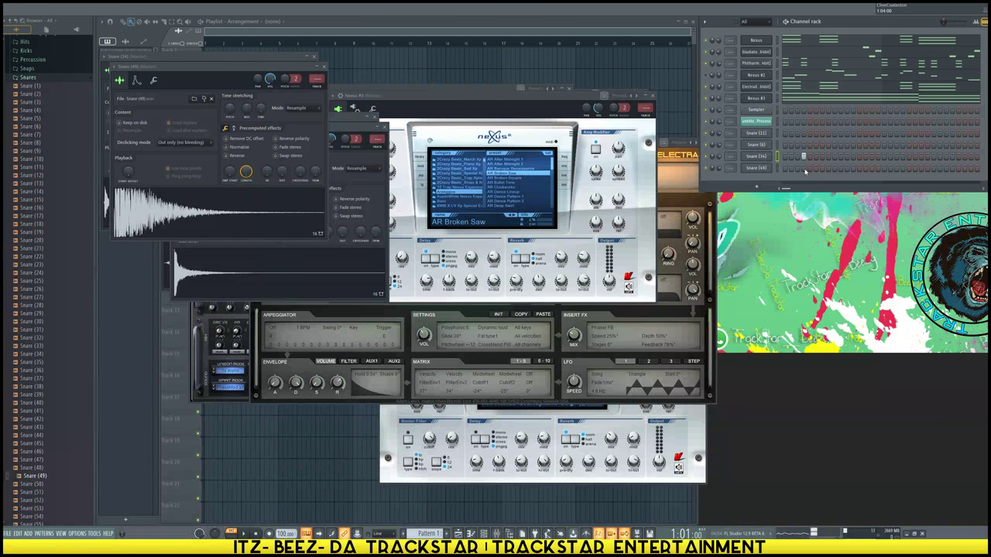
pyautogui.click(823, 169)
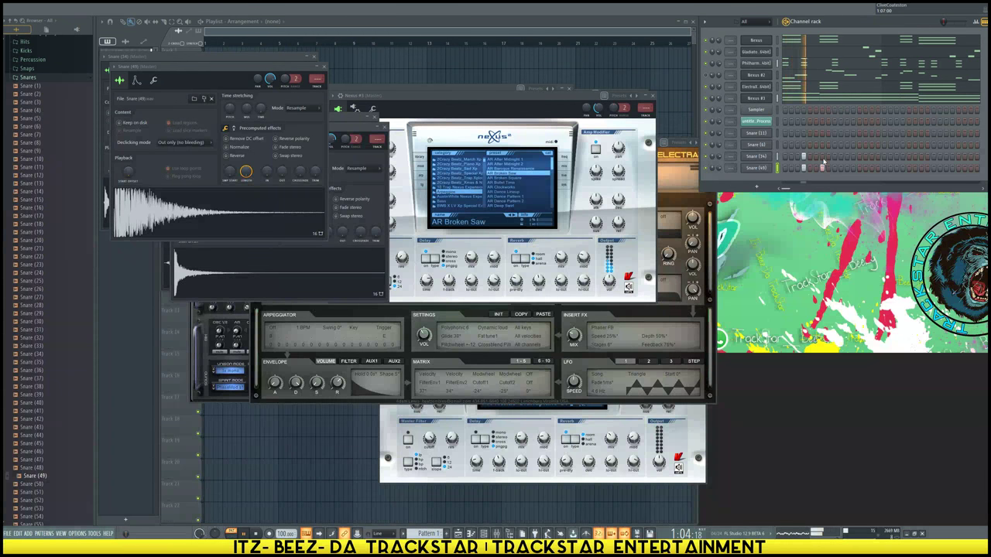
pyautogui.click(823, 157)
pyautogui.press('space')
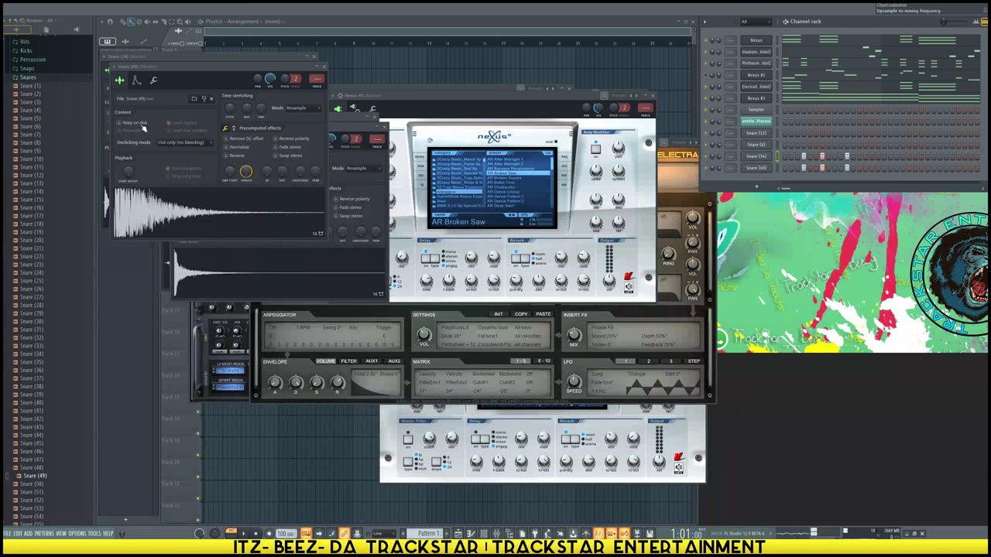
# Load Kick (7) from the kit's Kicks folder into a new channel and place a kick hit on step 1
pyautogui.click(26, 50)
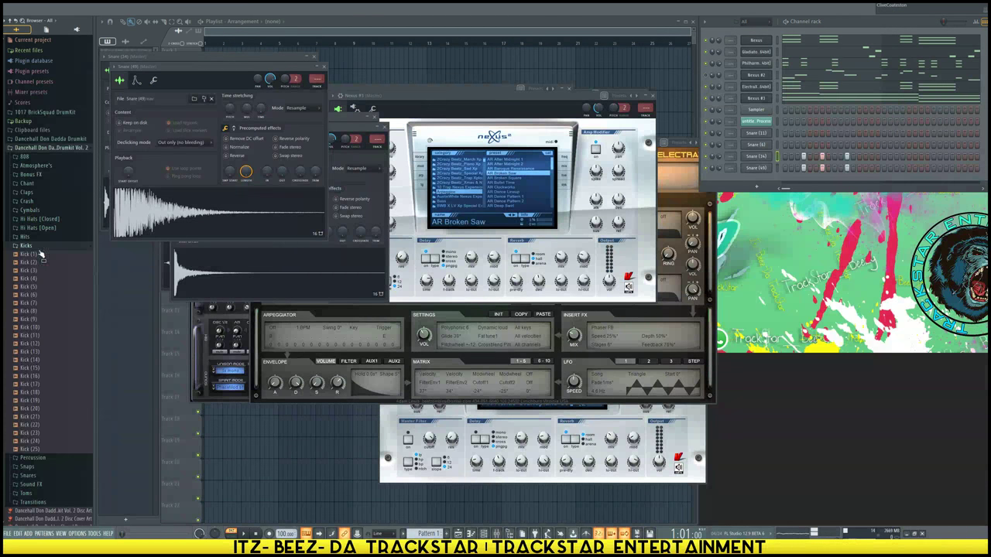
pyautogui.rightClick(27, 303)
pyautogui.click(69, 310)
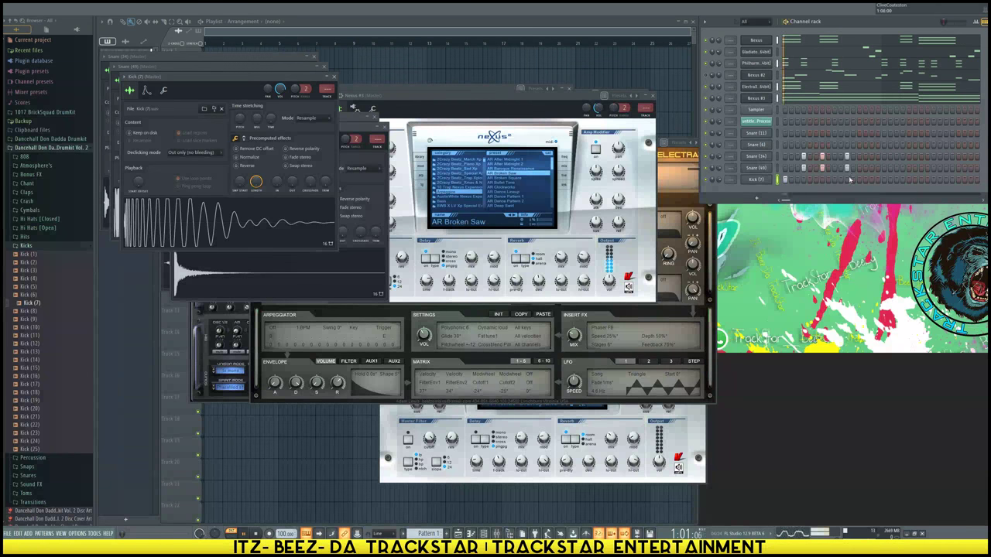
pyautogui.press('space')
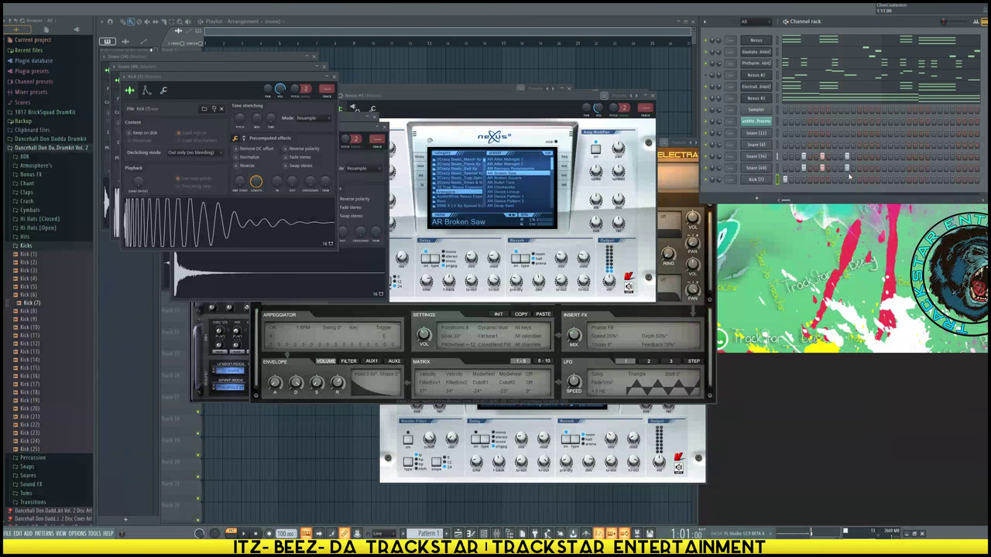
# Extend the layered Snare (34), Snare (49) and kick rhythm across the remaining steps, adding Snare (11) and Snare (6) accents
pyautogui.click(849, 178)
pyautogui.rightClick(848, 168)
pyautogui.rightClick(848, 157)
pyautogui.rightClick(846, 178)
pyautogui.press('space')
pyautogui.click(946, 159)
pyautogui.click(971, 158)
pyautogui.click(972, 169)
pyautogui.press('space')
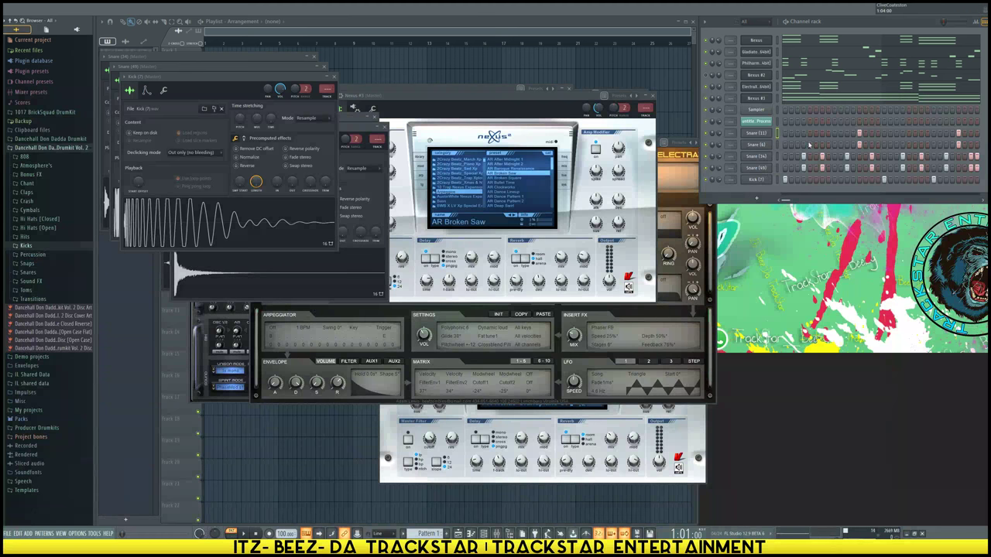
# Replace the empty Sampler channel with a new Nexus instance
pyautogui.rightClick(775, 106)
pyautogui.moveTo(828, 178)
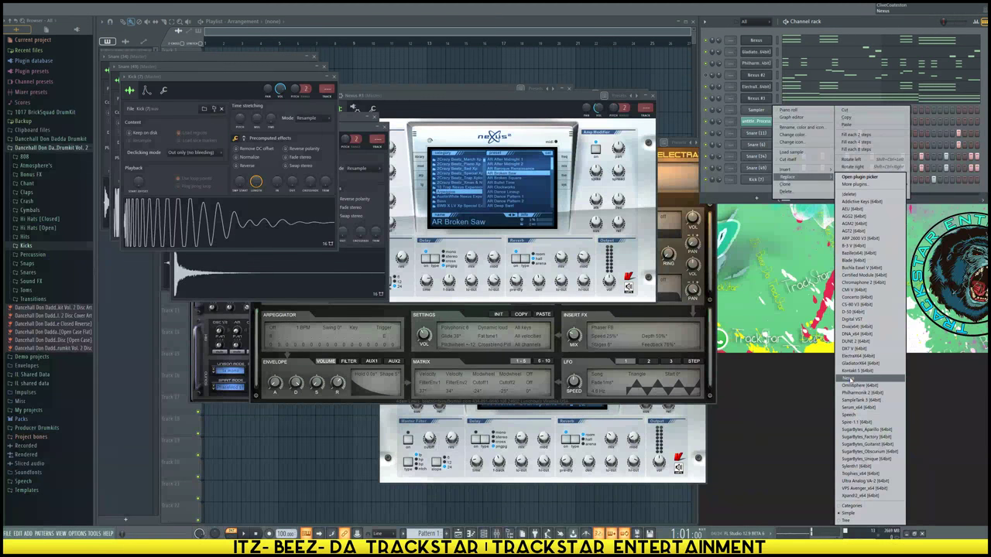
pyautogui.click(851, 380)
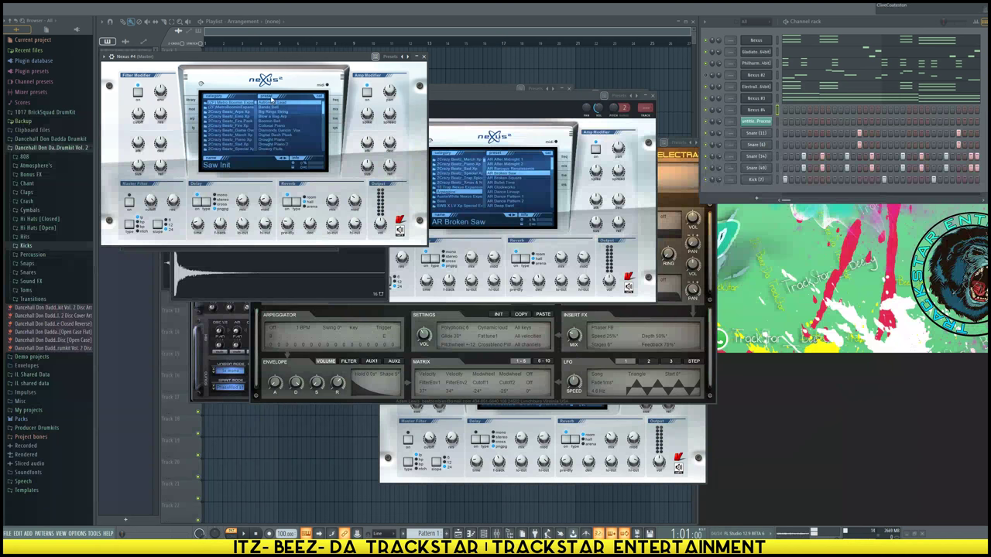
# Load the BA Basic Saw preset from the bass category in the new Nexus instance
pyautogui.moveTo(282, 65); pyautogui.dragTo(470, 167)
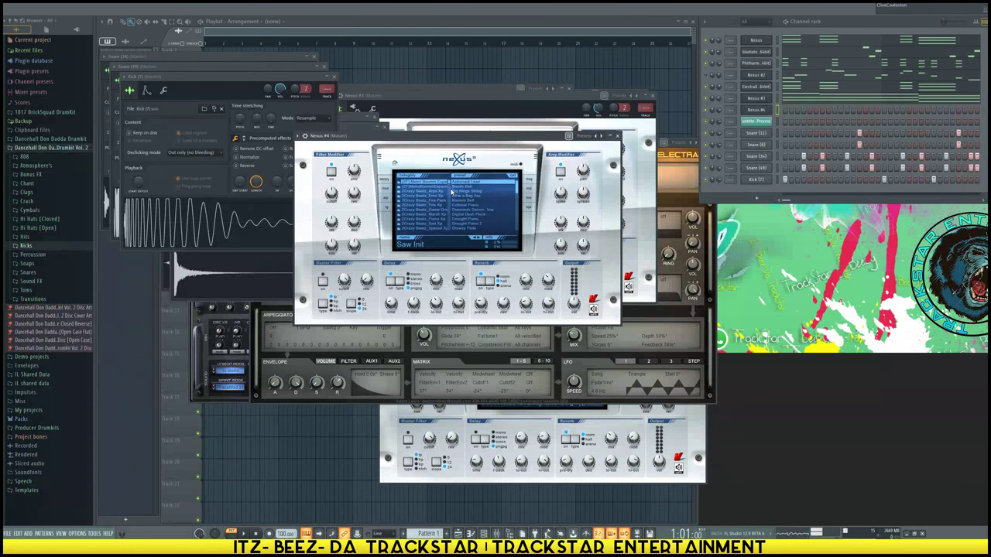
pyautogui.scroll(-12, 451, 184)
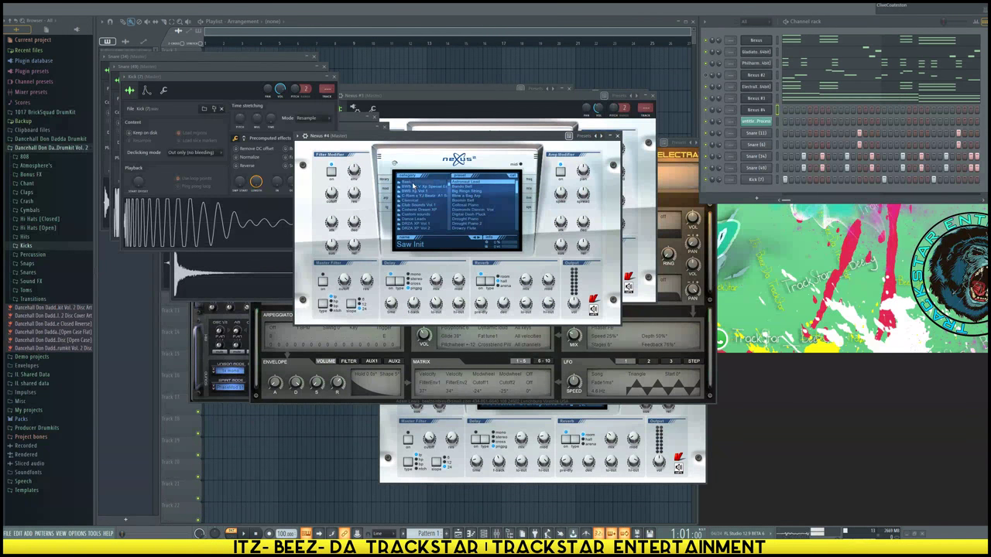
pyautogui.click(474, 197)
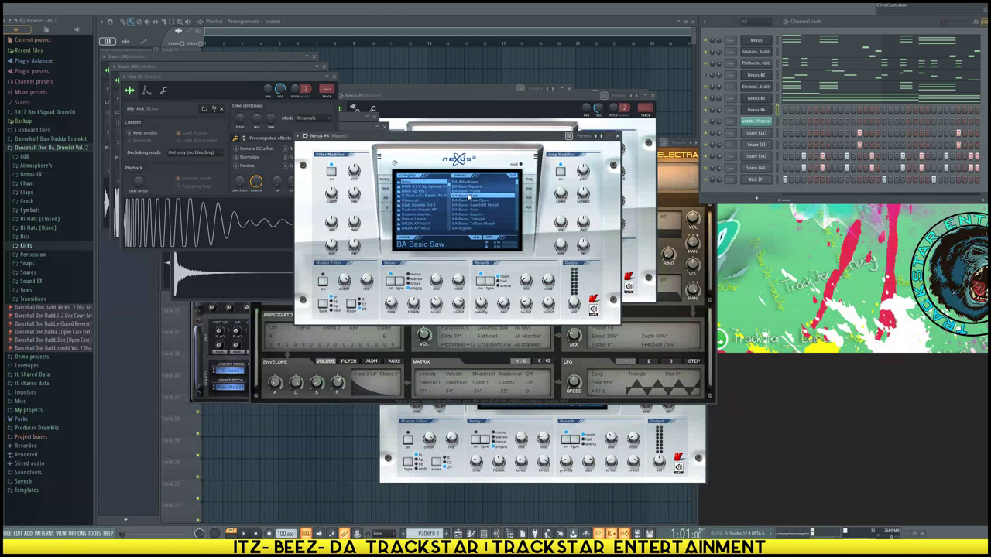
# Open the piano roll of Nexus #4 and place A5 notes at the starts of bars 1 and 2, checking playback
pyautogui.rightClick(770, 109)
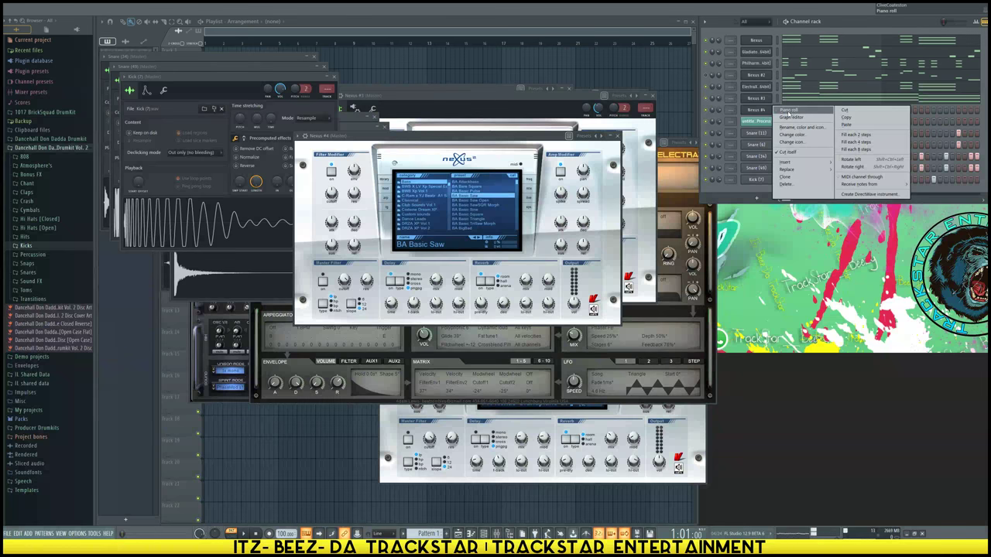
pyautogui.click(790, 111)
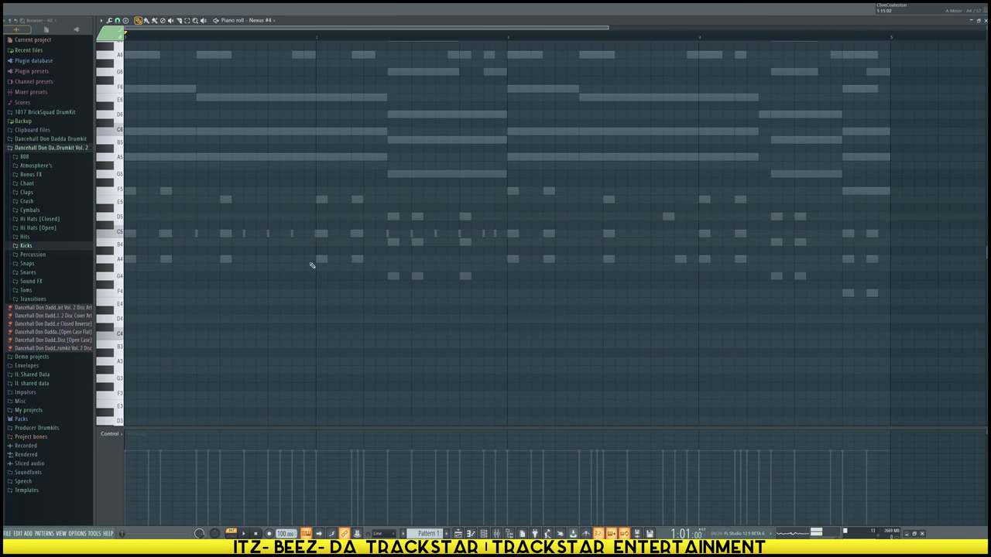
pyautogui.scroll(3, 155, 203)
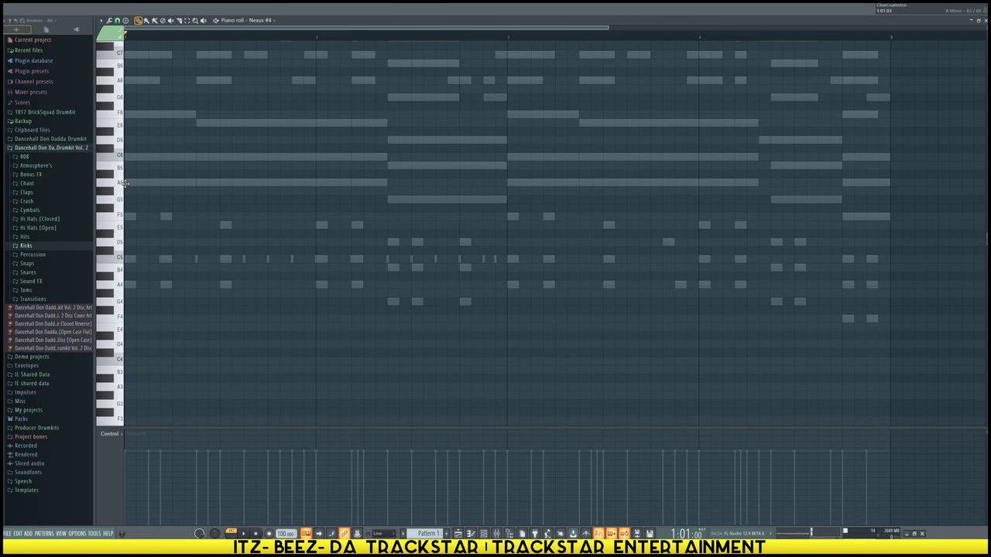
pyautogui.click(125, 183)
pyautogui.press('space')
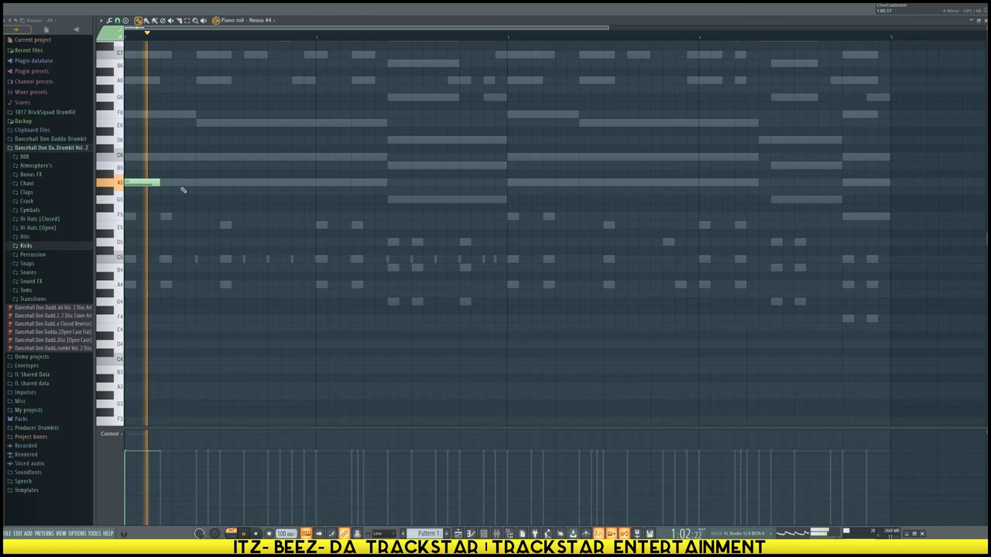
pyautogui.click(318, 183)
pyautogui.press('space')
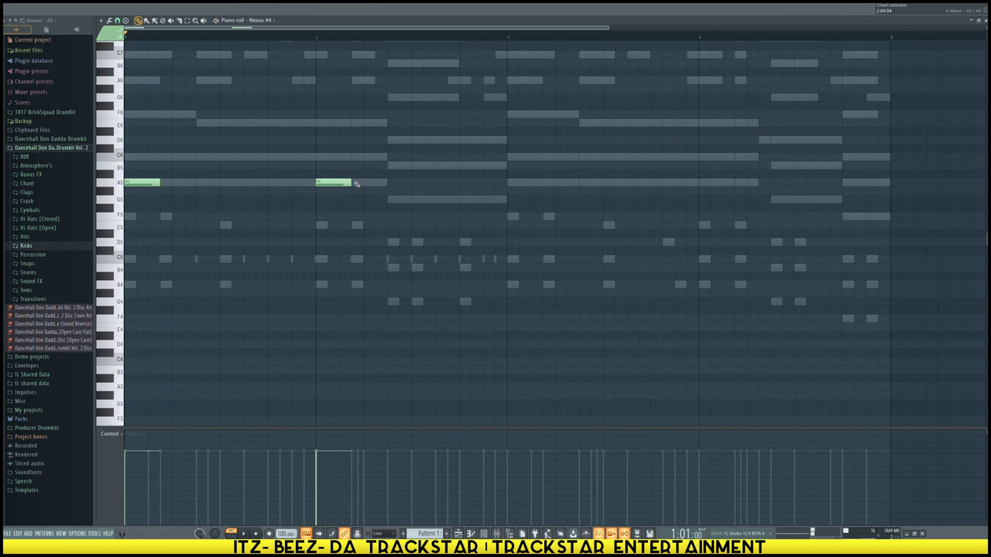
# Add a second A5 note in bar 2, followed by a G5 note stretched to the end of the bar
pyautogui.click(356, 183)
pyautogui.click(388, 199)
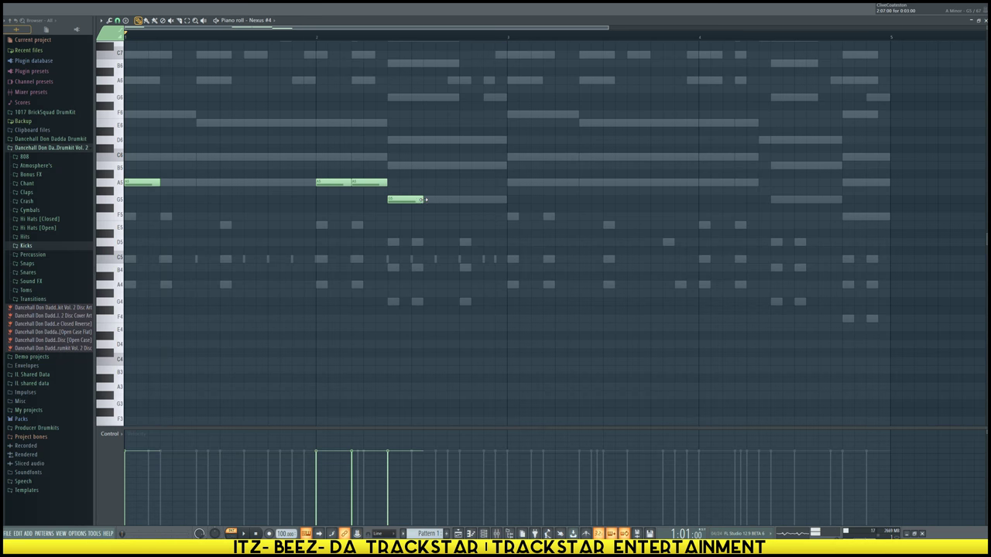
pyautogui.moveTo(424, 200); pyautogui.dragTo(510, 202)
pyautogui.press('space')
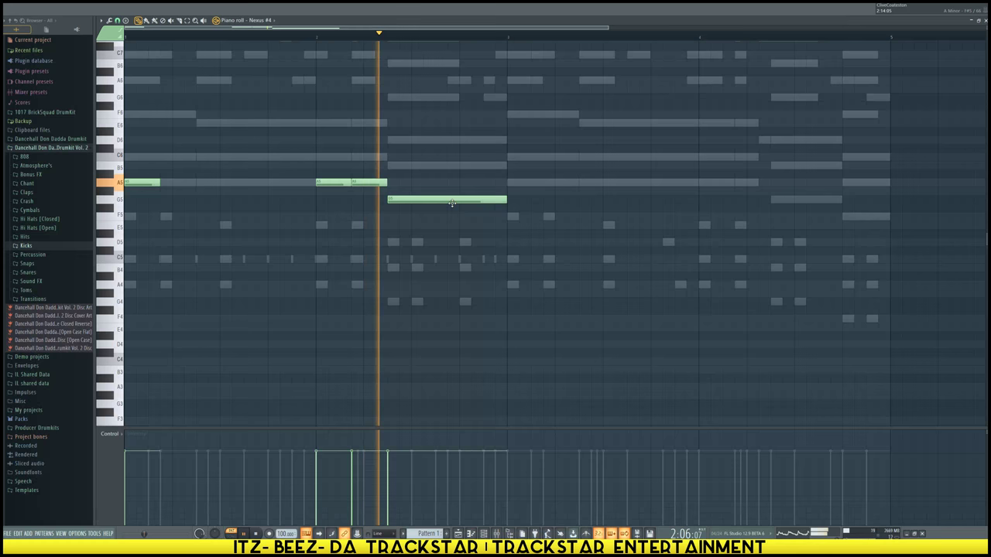
pyautogui.press('space')
# Place an A5 note at the start of bar 3 and a short F6 note at 3:05, and play the pattern
pyautogui.click(511, 185)
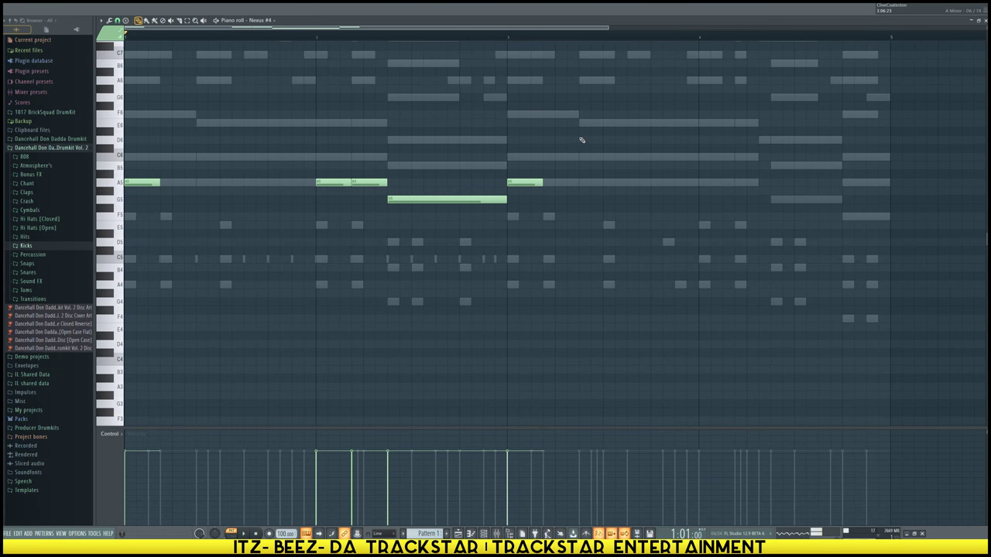
pyautogui.click(556, 115)
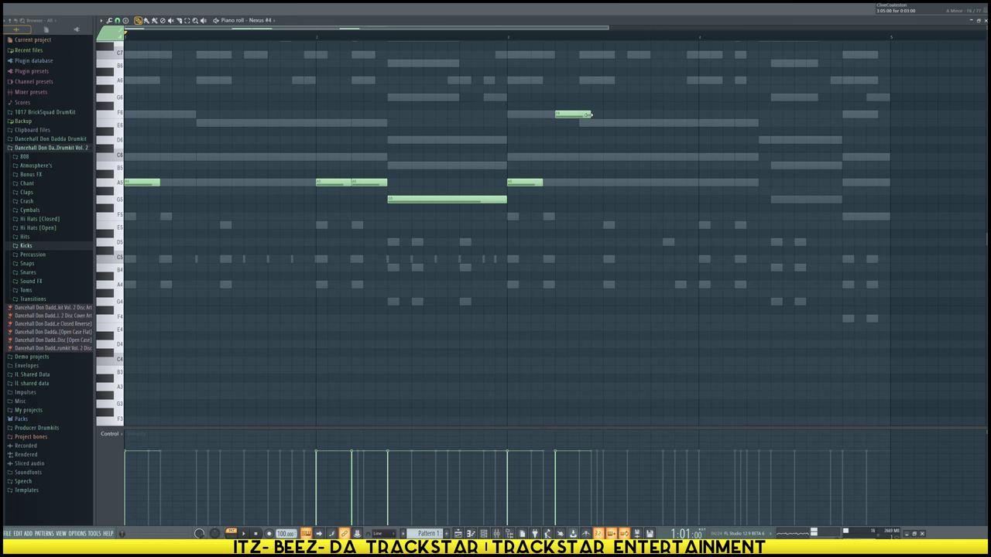
pyautogui.press('space')
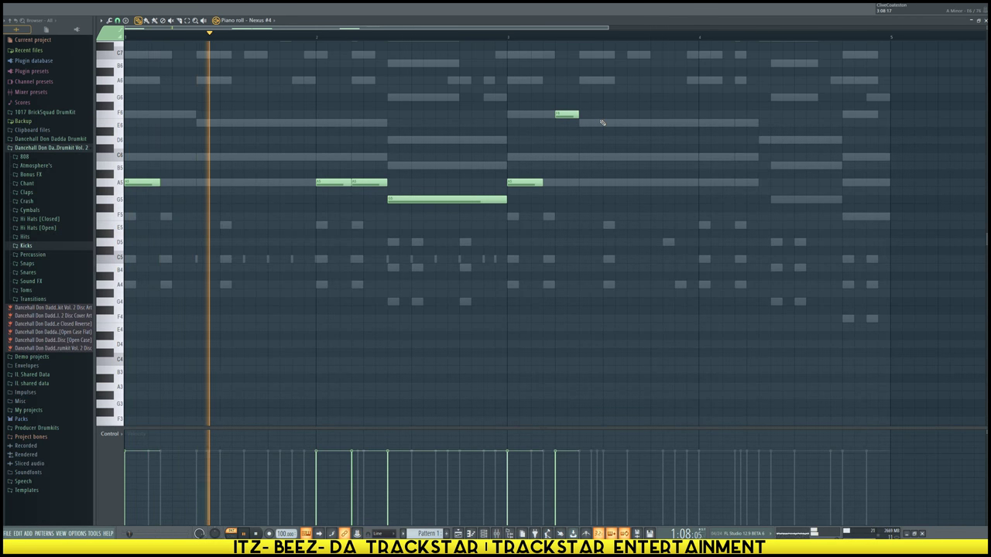
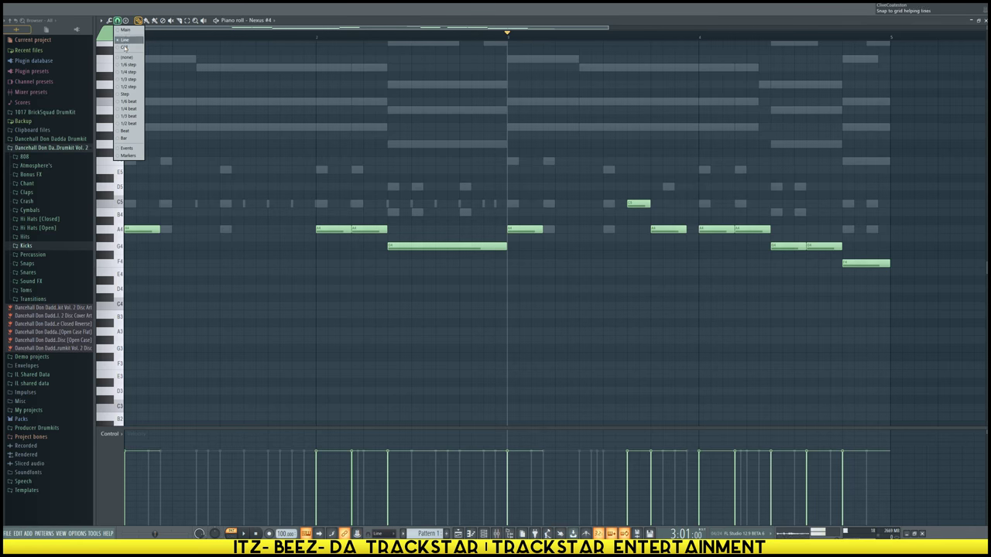
# Set piano roll snapping to (none) and slightly shorten all of the bass notes together while the pattern plays
pyautogui.click(124, 58)
pyautogui.hotkey('ctrl', 'a')
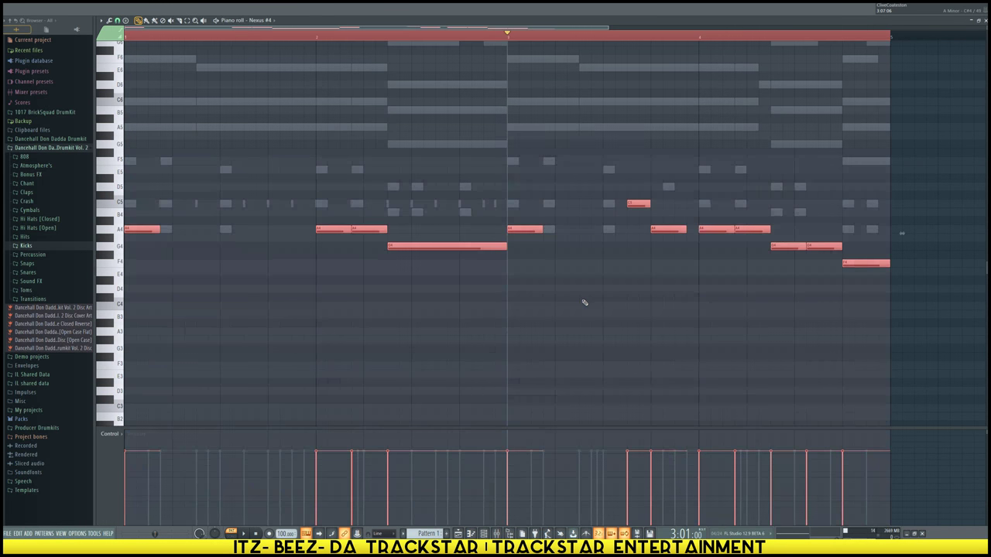
pyautogui.press('space')
pyautogui.moveTo(540, 229); pyautogui.dragTo(538, 229)
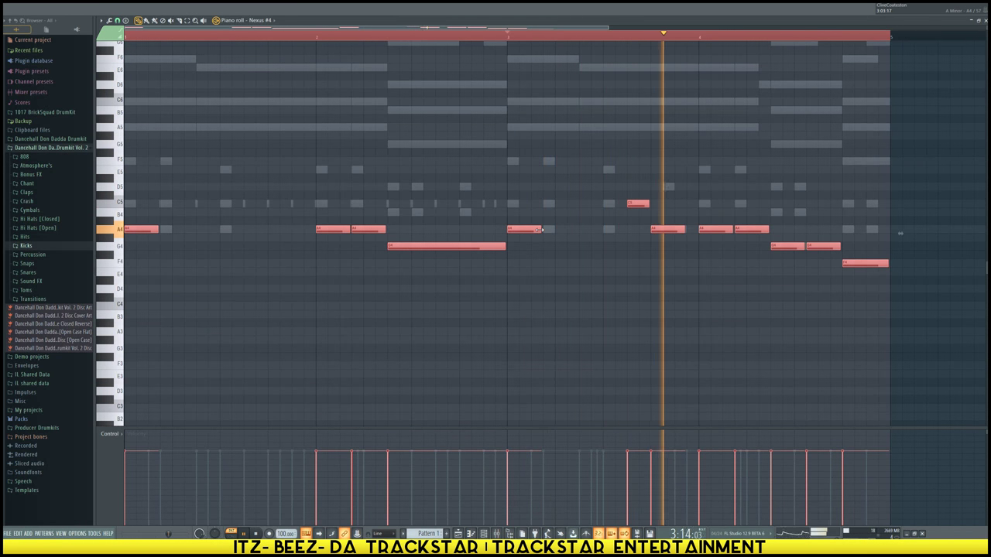
pyautogui.keyDown('ctrl'); pyautogui.click(510, 157); pyautogui.keyUp('ctrl')
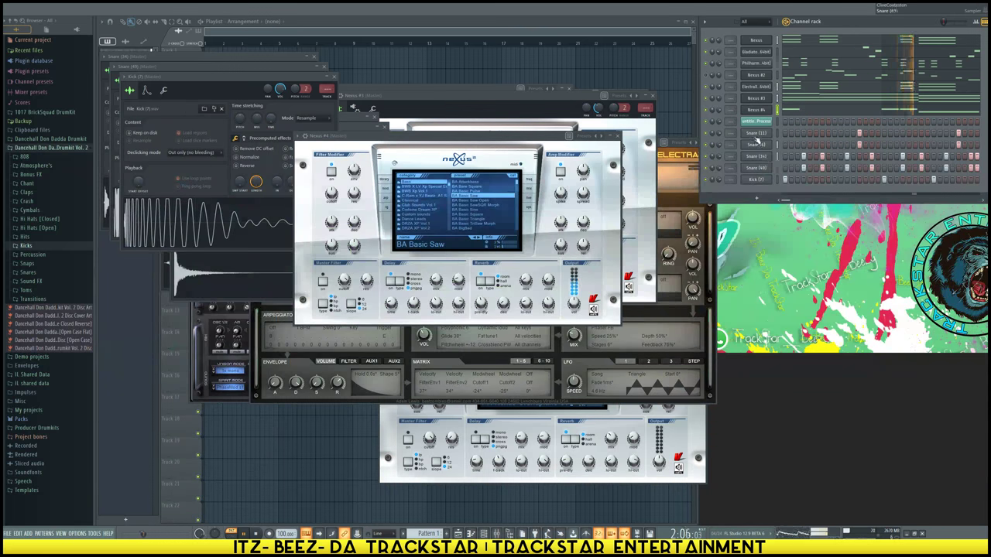
# Switch Nexus #4 to the BA Basic Square preset and clone its channel
pyautogui.click(756, 110)
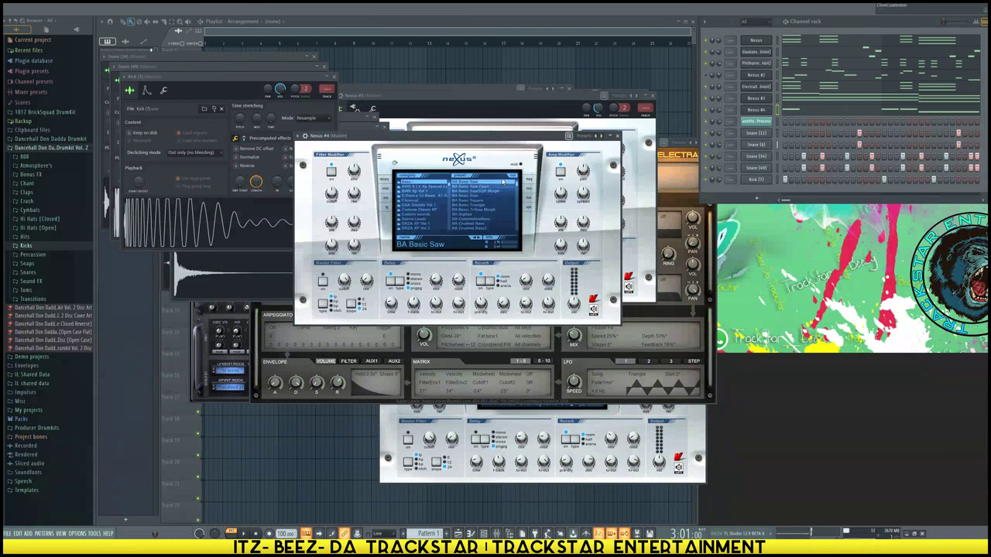
pyautogui.click(470, 200)
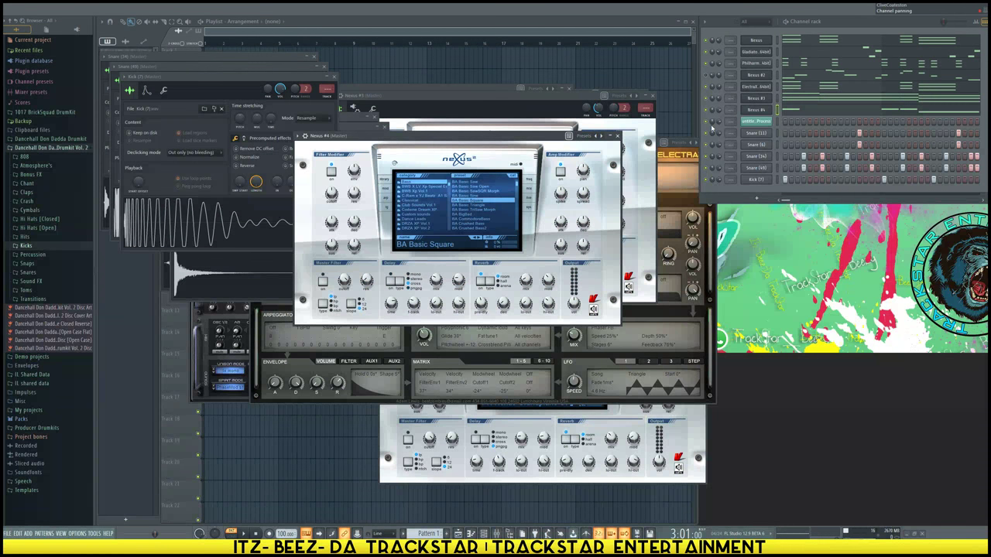
pyautogui.rightClick(758, 111)
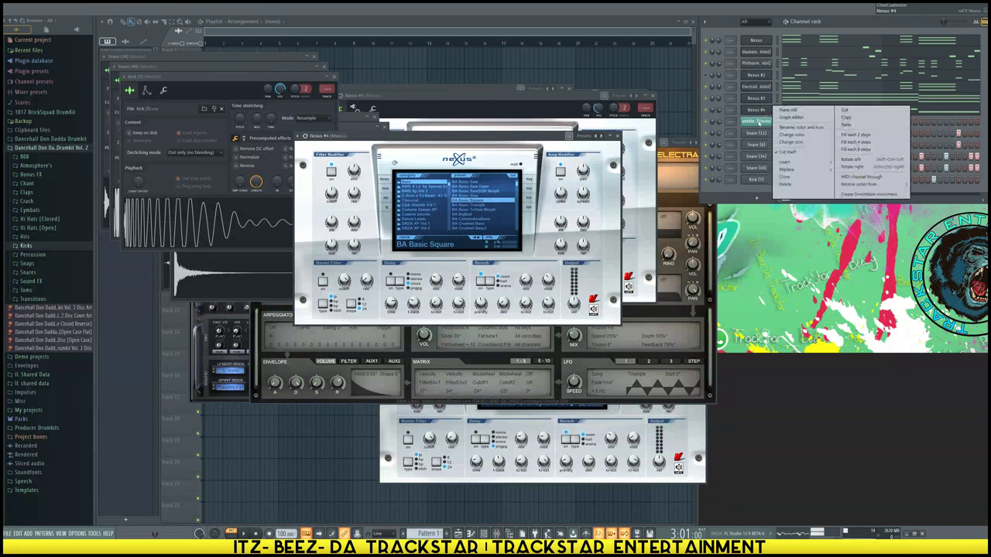
pyautogui.click(787, 177)
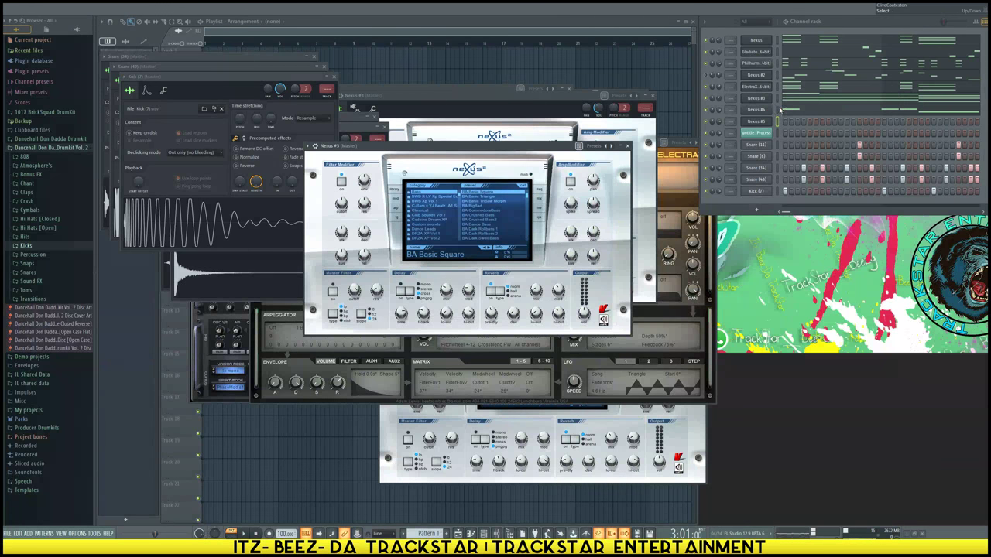
# Copy the bass notes into the cloned Nexus #5 channel, load BA Deep Pad Sine 2 there, and listen to the layered bass
pyautogui.click(777, 121)
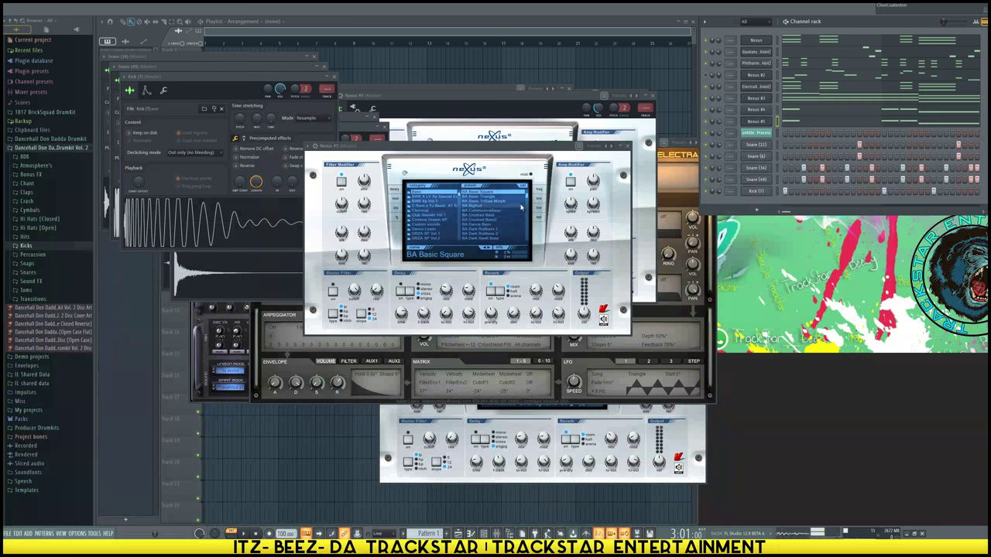
pyautogui.scroll(-5, 521, 207)
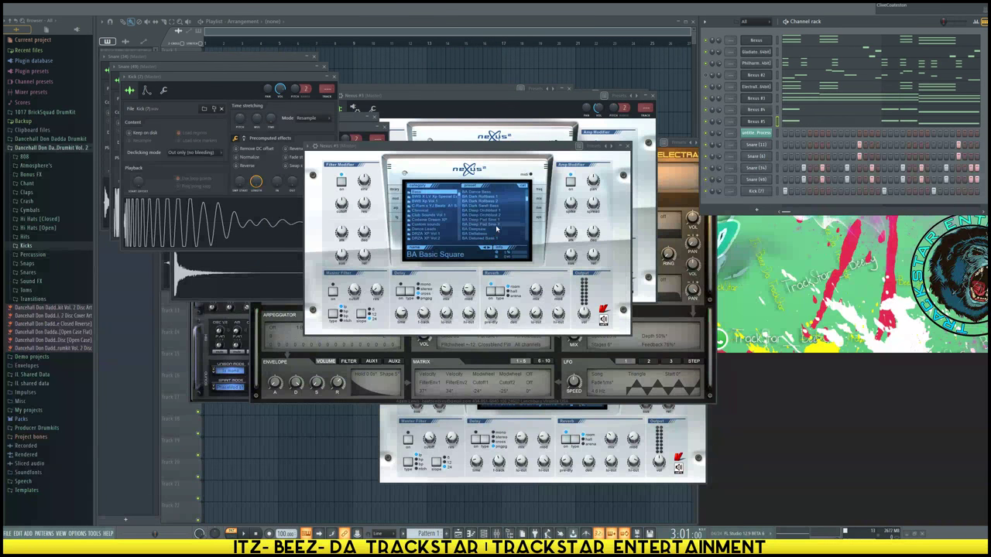
pyautogui.click(496, 226)
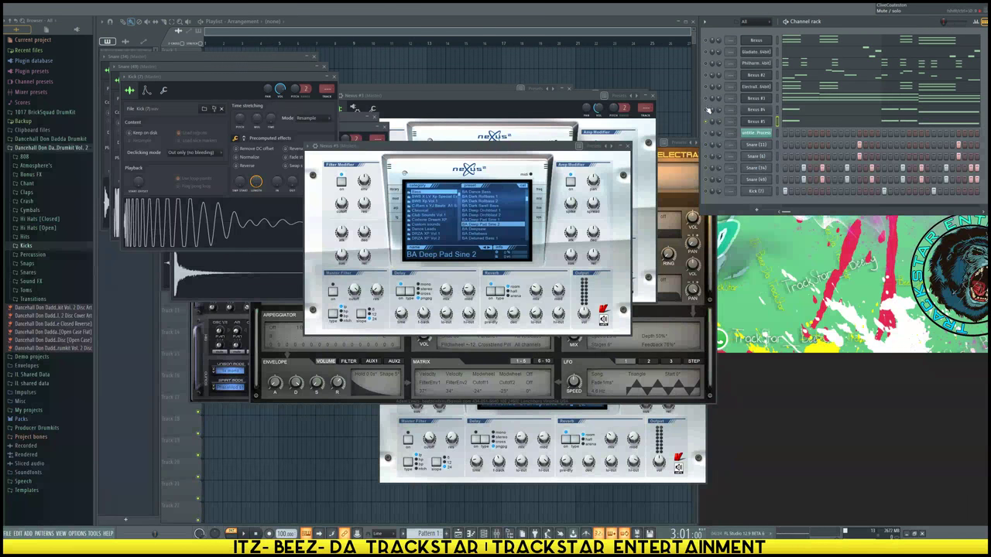
pyautogui.press('space')
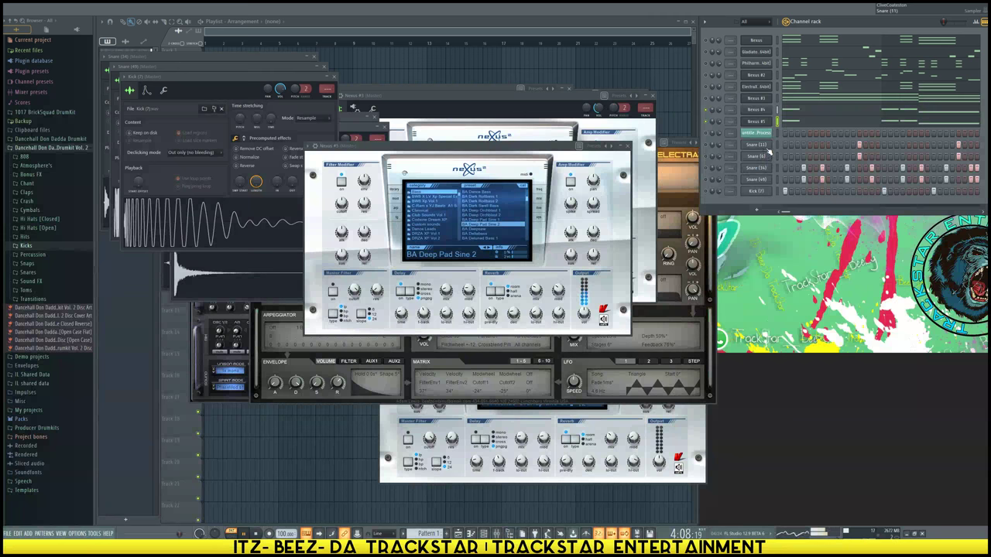
# Try the Nexus #4 bass notes an octave higher and an octave lower during playback
pyautogui.click(806, 113)
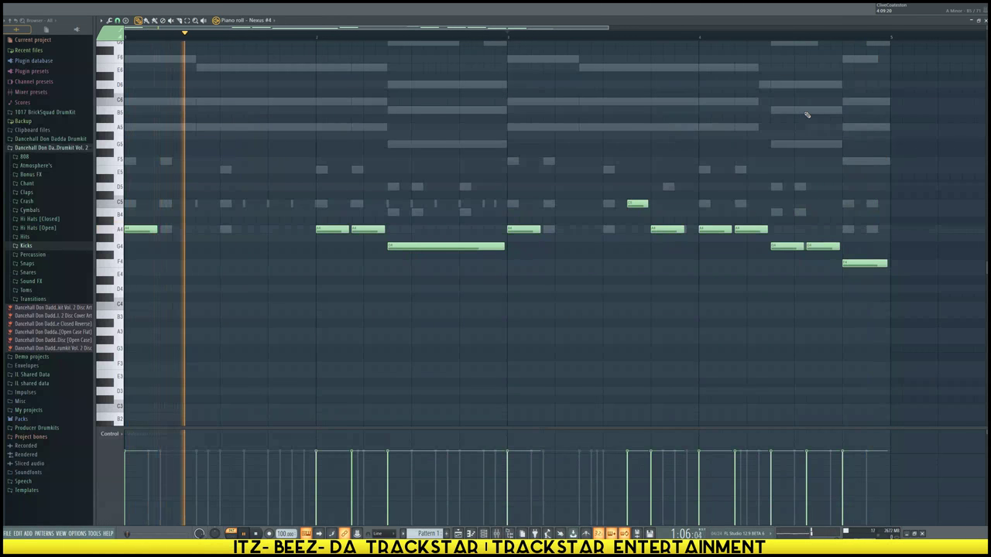
pyautogui.hotkey('ctrl', 'Up')
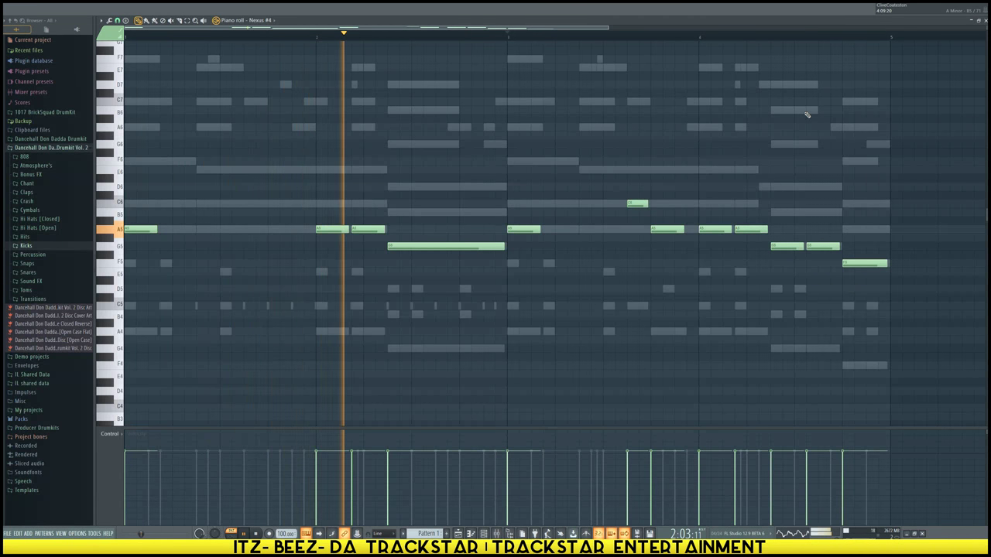
pyautogui.hotkey('ctrl', 'Down')
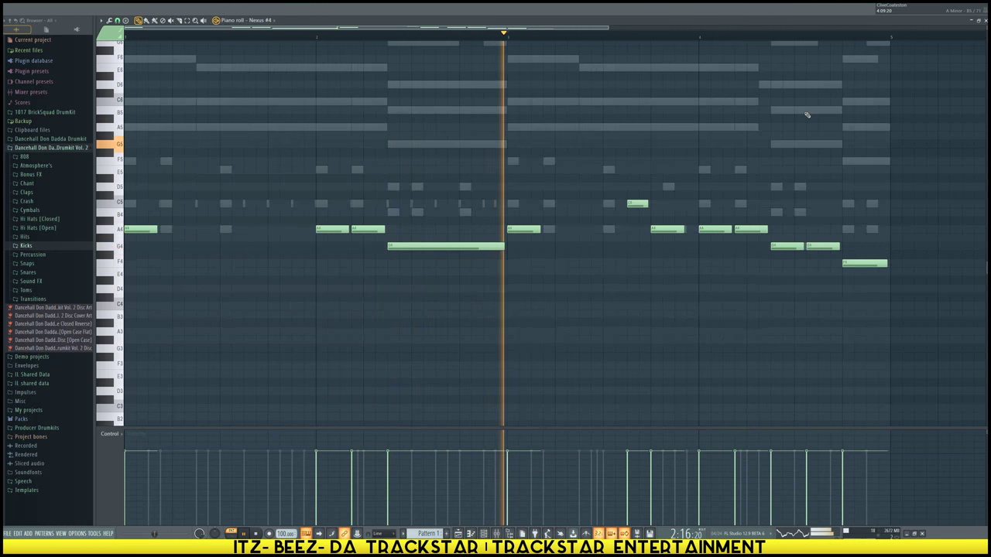
pyautogui.hotkey('ctrl', 'Down')
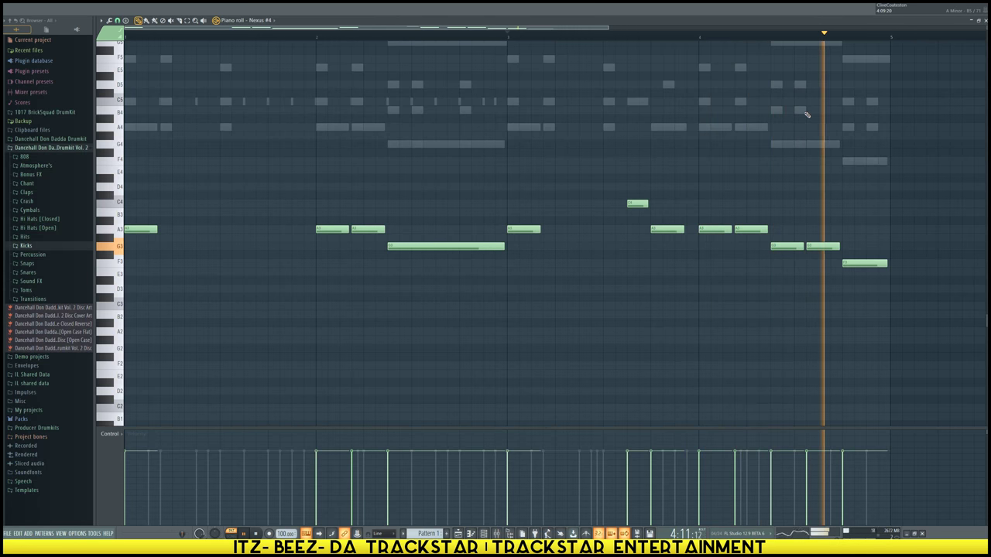
pyautogui.hotkey('ctrl', 'Up')
pyautogui.press('space')
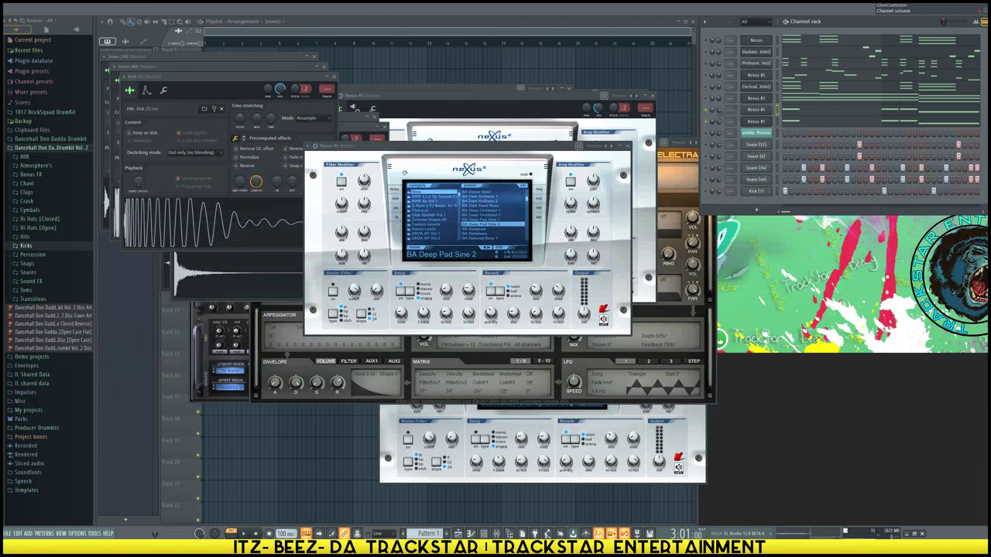
# Insert a Serum_x64 channel below Nexus #5 and load The Beat Lounge preset BASS - Dark Bass
pyautogui.rightClick(759, 135)
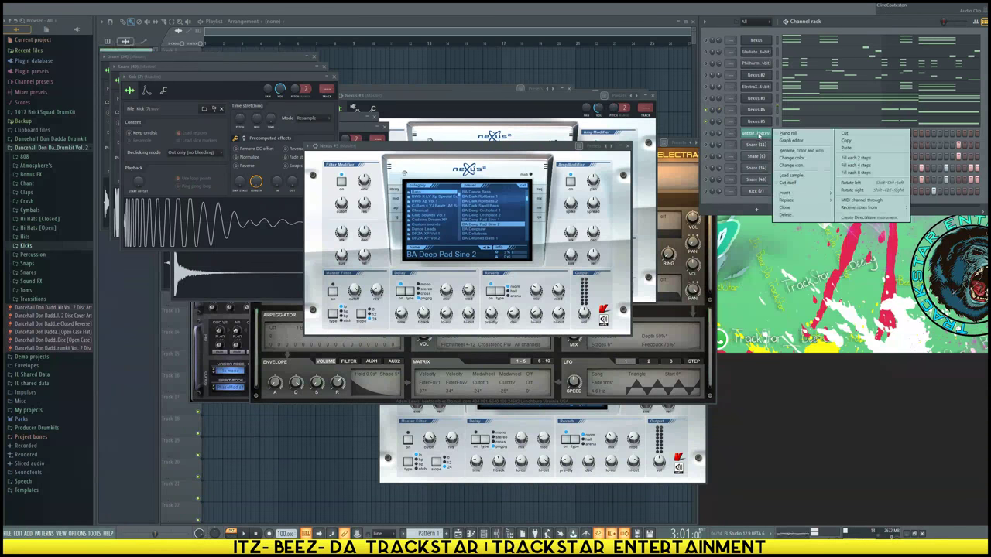
pyautogui.moveTo(786, 192)
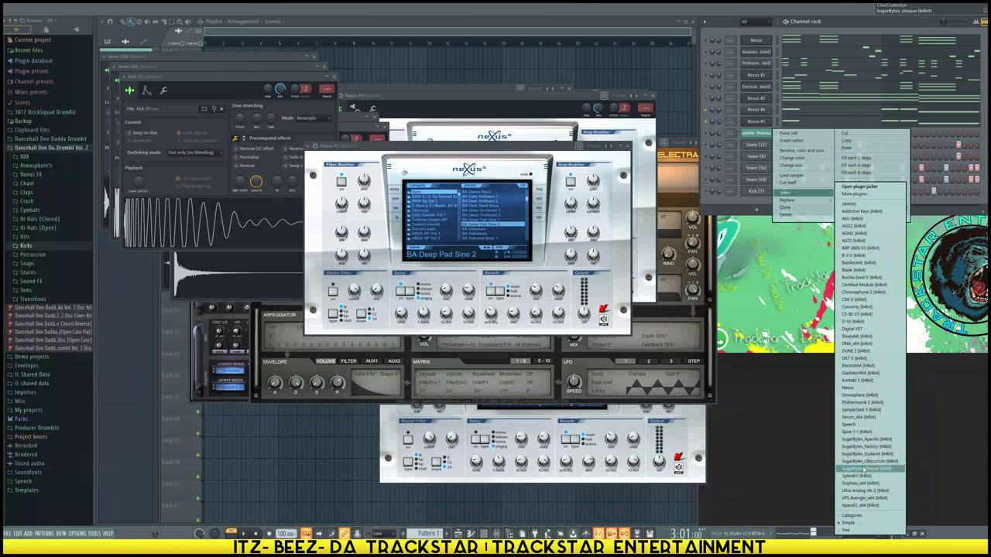
pyautogui.click(859, 417)
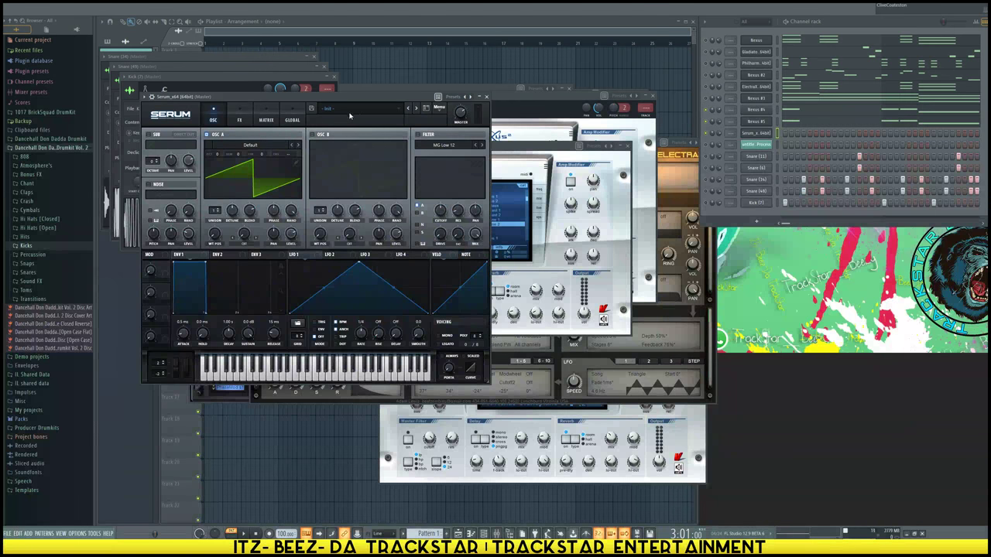
pyautogui.click(349, 116)
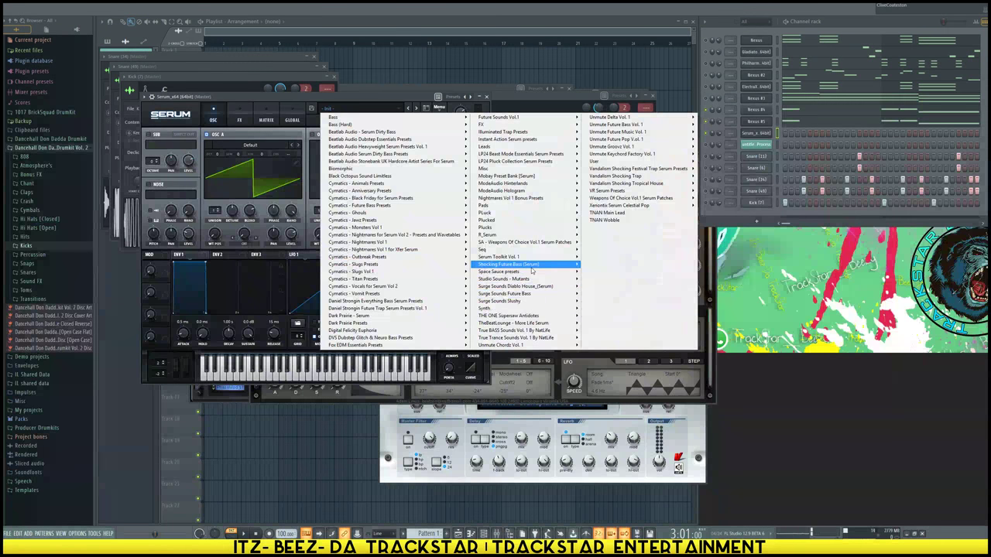
pyautogui.moveTo(526, 271)
pyautogui.click(619, 280)
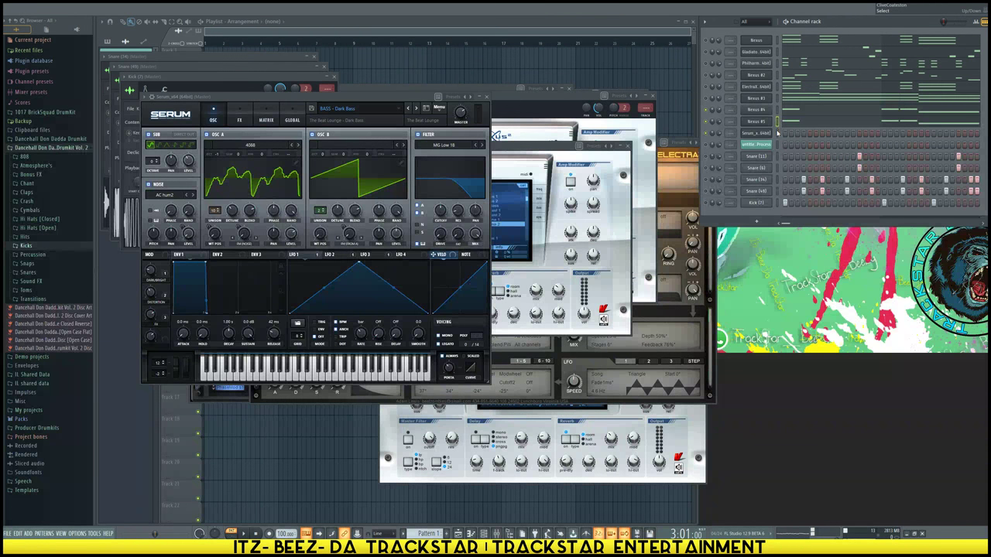
# Put the copied bass notes into the Serum_x64 channel and listen to them with the beat
pyautogui.click(777, 133)
pyautogui.click(787, 144)
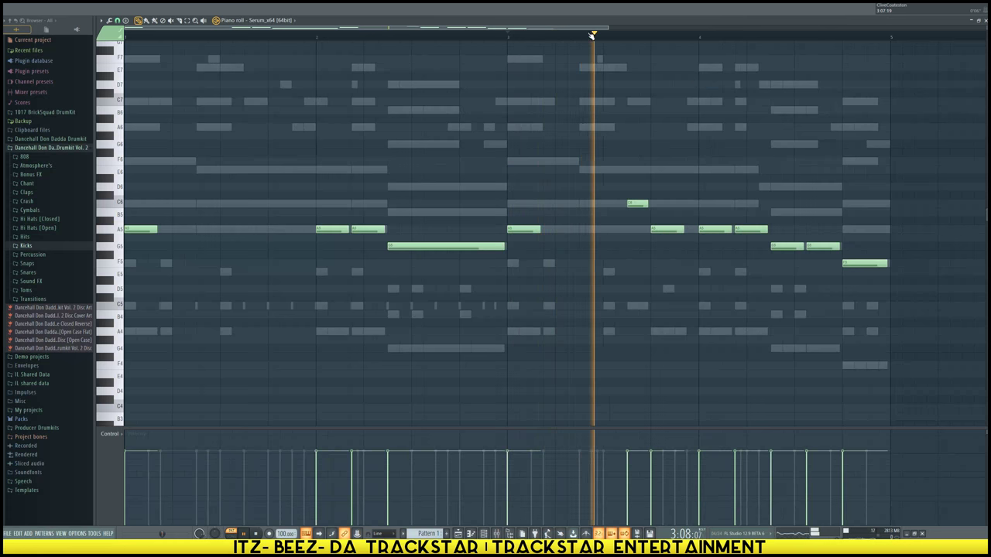
pyautogui.scroll(-3, 672, 57)
pyautogui.click(986, 21)
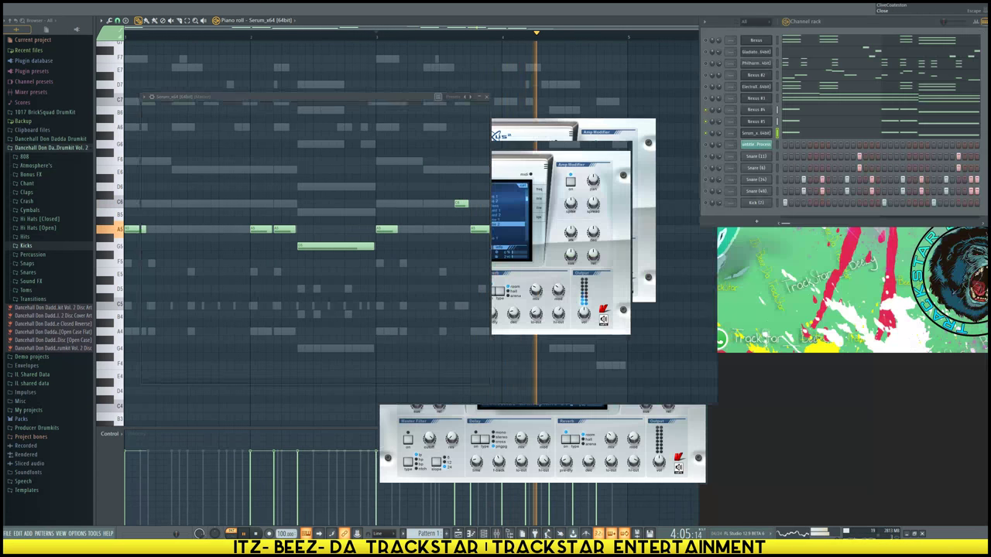
pyautogui.press('space')
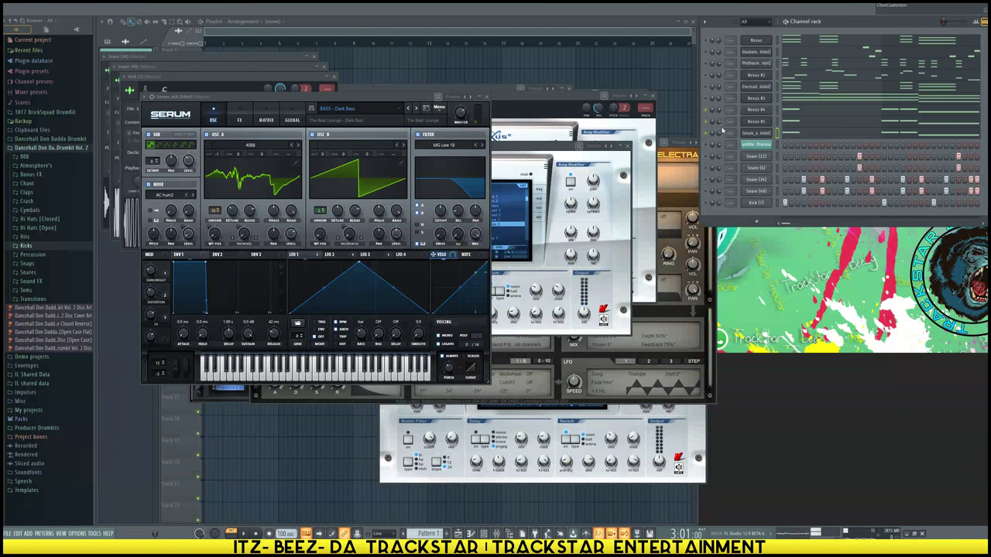
# Switch the Nexus #5 channel to the BA Basic Sine preset and play the beat
pyautogui.click(752, 124)
pyautogui.click(751, 124)
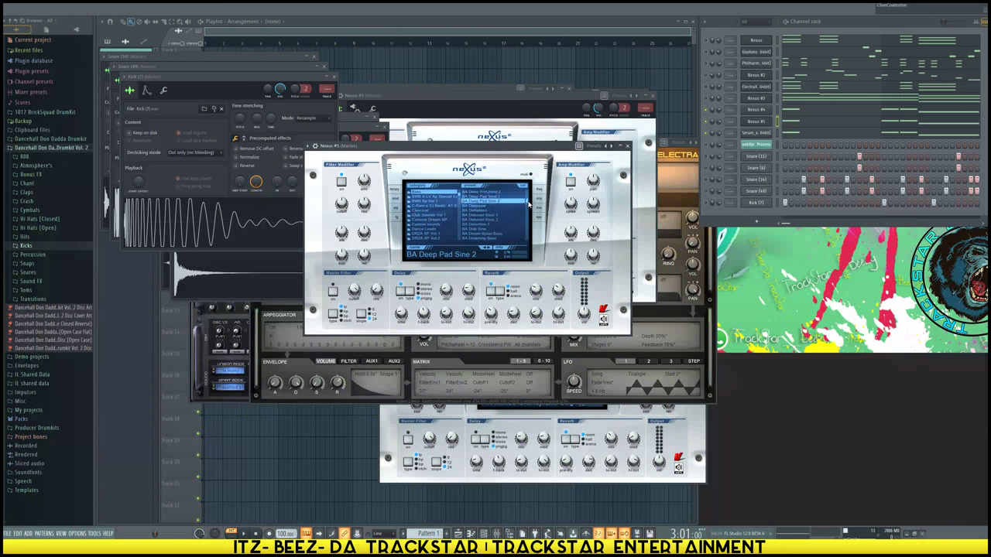
pyautogui.scroll(-4, 528, 203)
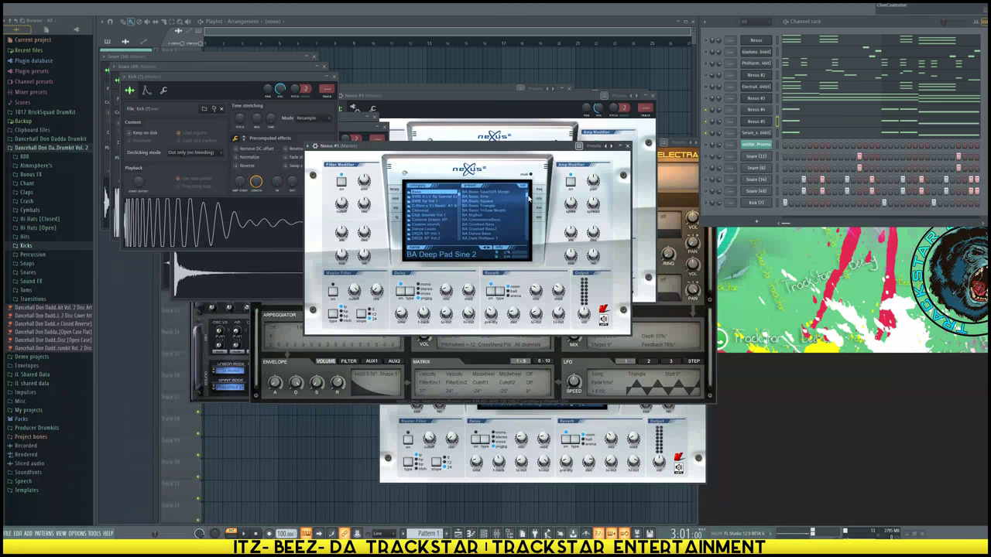
pyautogui.scroll(2, 495, 209)
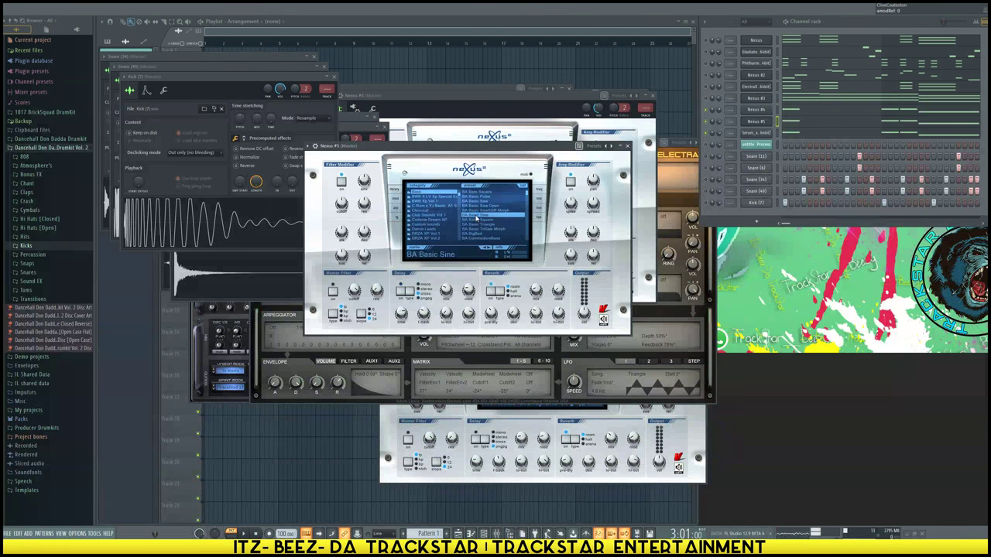
pyautogui.press('space')
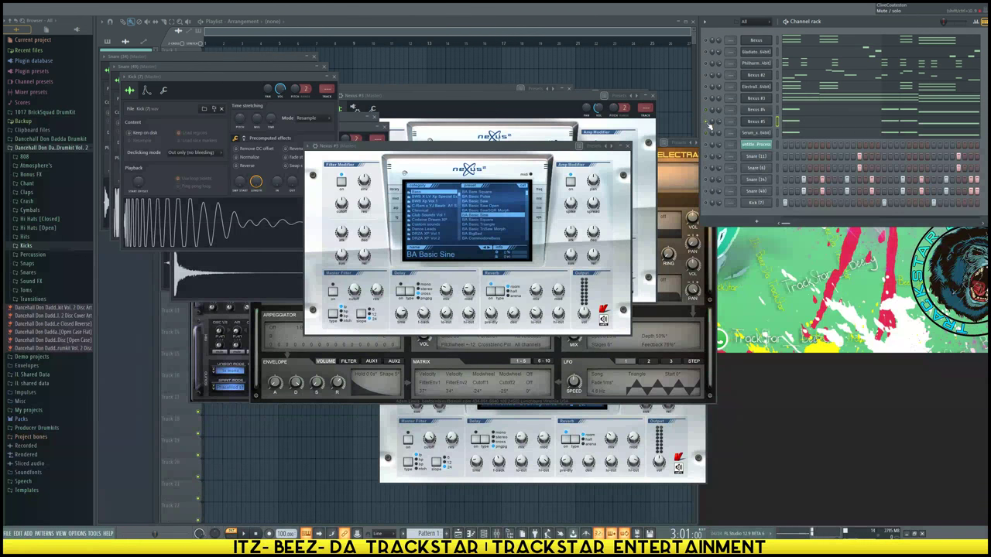
# Transpose the Nexus #5 bass notes down an octave and listen to the result
pyautogui.press('space')
pyautogui.click(803, 126)
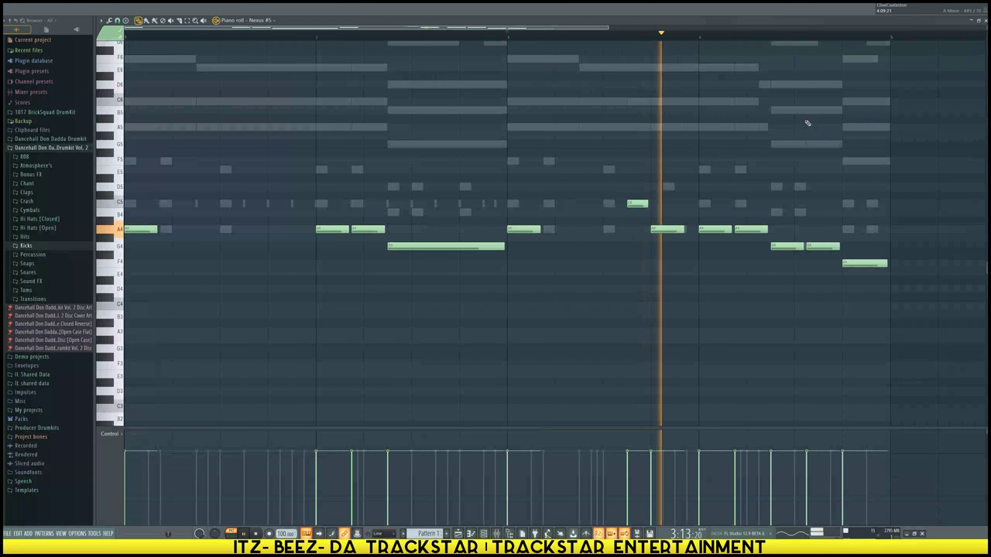
pyautogui.press('space')
pyautogui.hotkey('ctrl', 'Down')
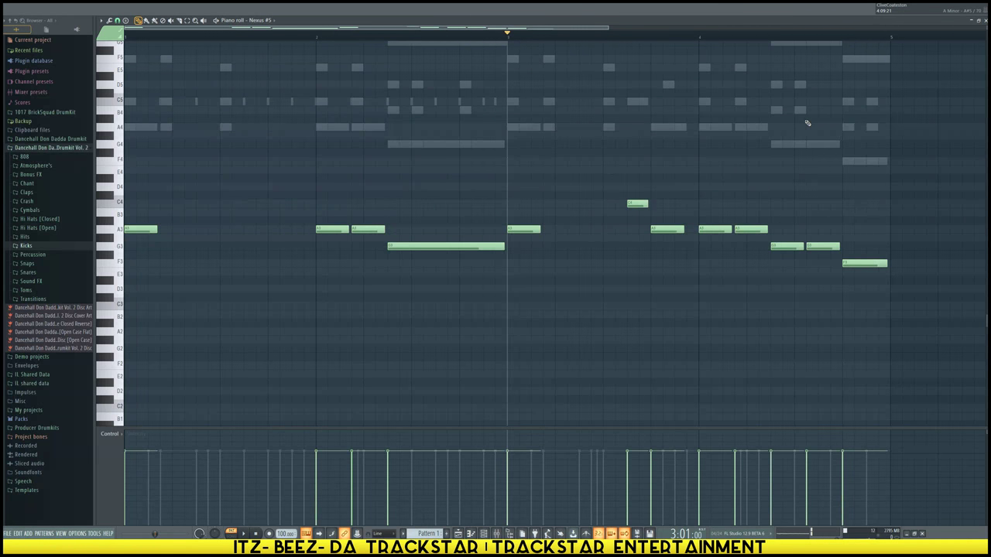
pyautogui.press('space')
pyautogui.click(986, 20)
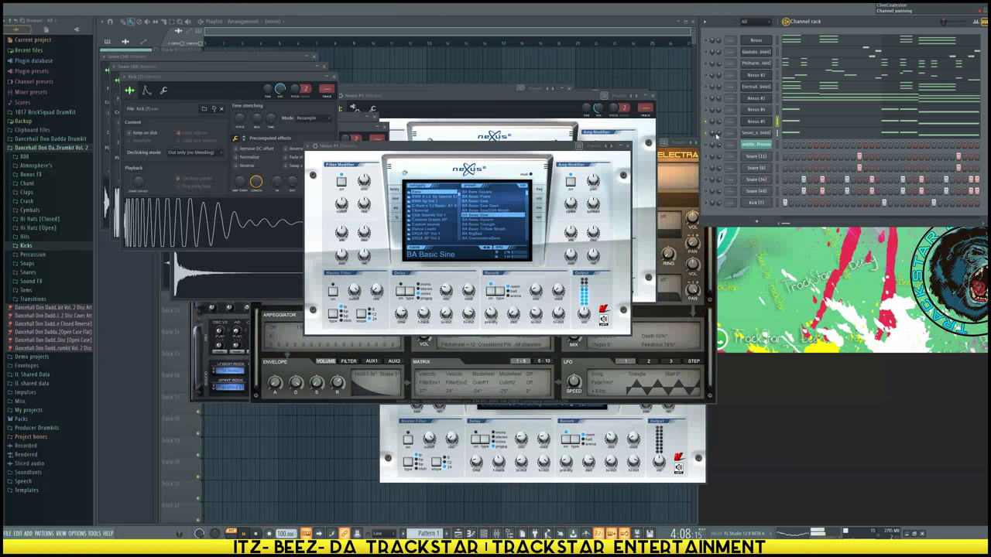
# Transpose the Serum_x64 bass notes down an octave and play the pattern to check the layered bass
pyautogui.click(804, 142)
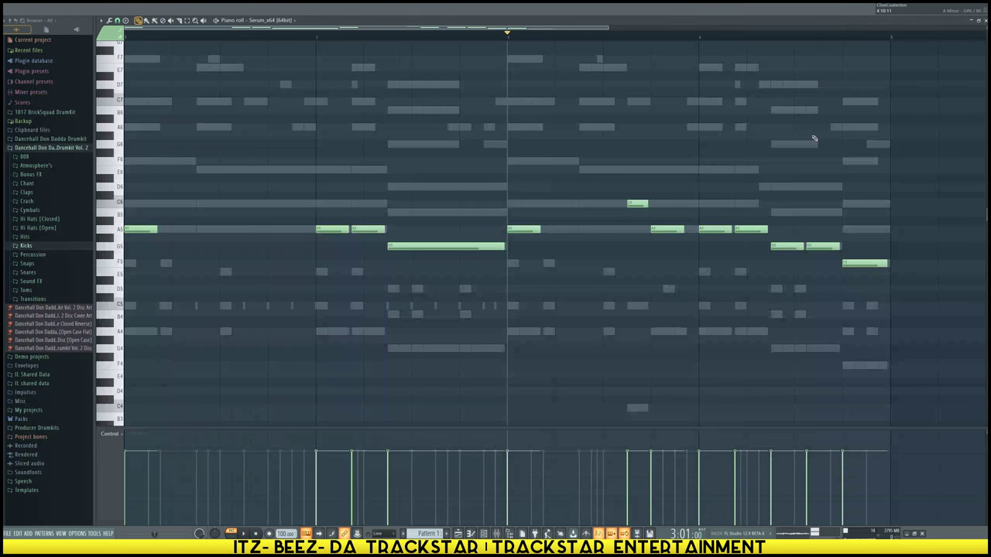
pyautogui.hotkey('ctrl', 'Down')
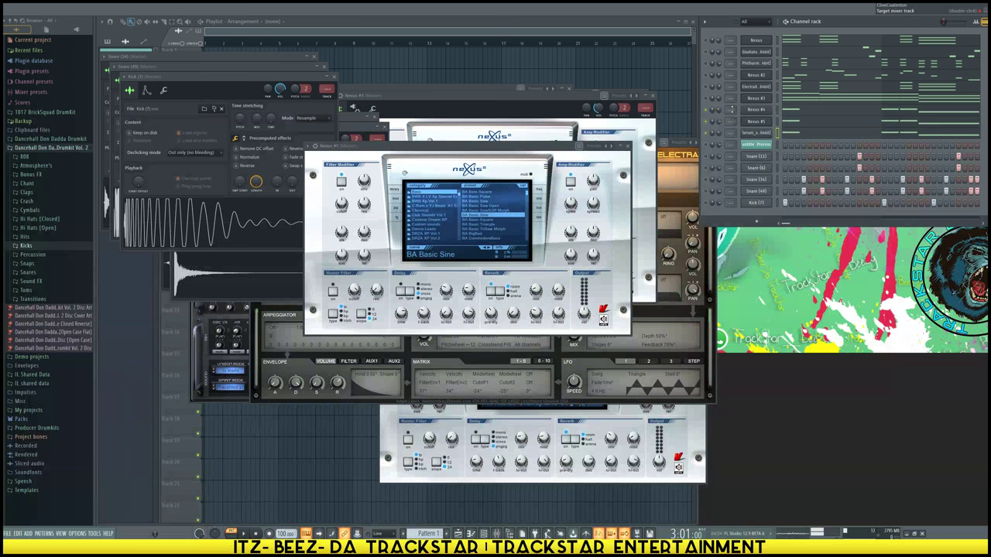
pyautogui.press('space')
pyautogui.click(256, 534)
pyautogui.press('space')
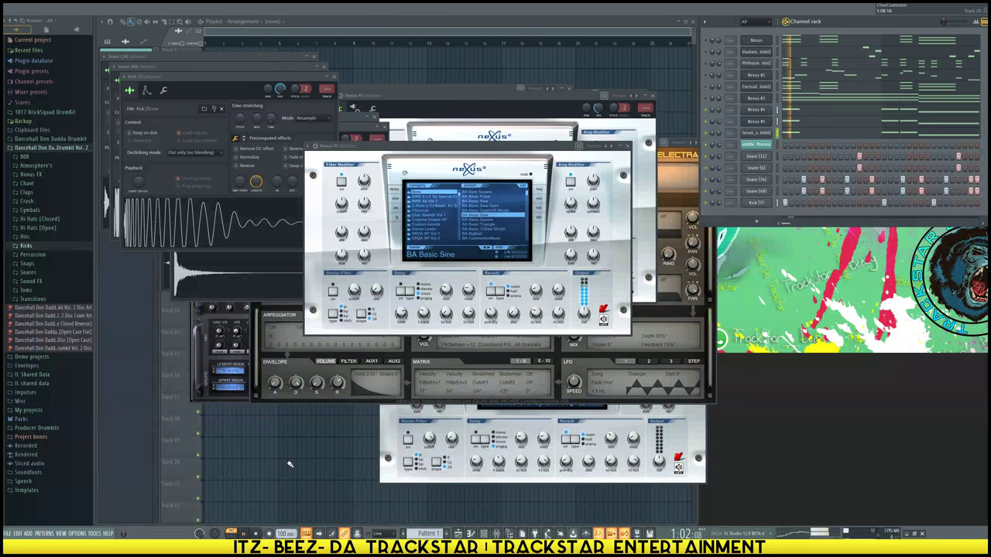
# Preview closed hi-hat samples from the Dancehall drum kit and add Hi Hat [Closed] (6) as a new channel
pyautogui.click(43, 219)
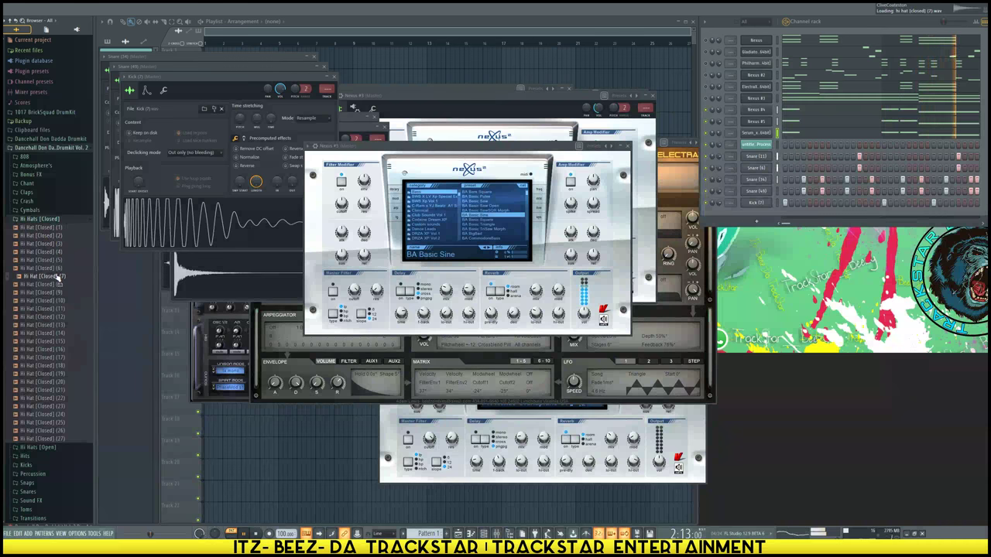
pyautogui.click(58, 269)
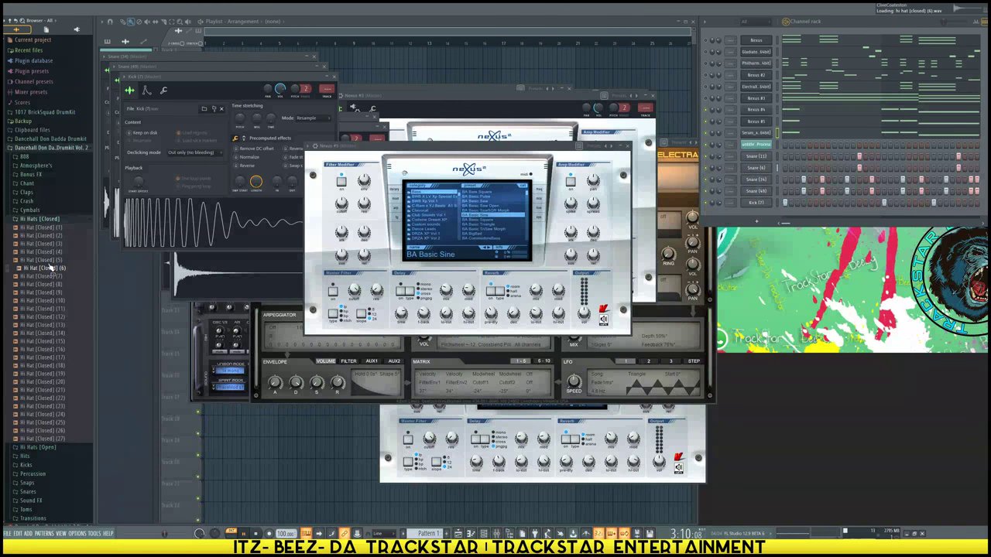
pyautogui.click(57, 277)
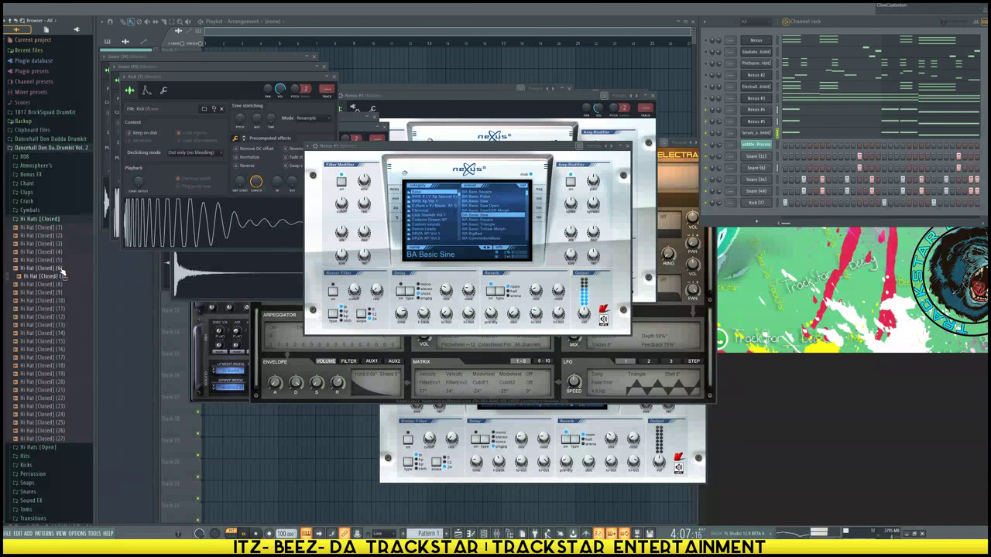
pyautogui.click(61, 270)
pyautogui.rightClick(61, 270)
pyautogui.click(89, 275)
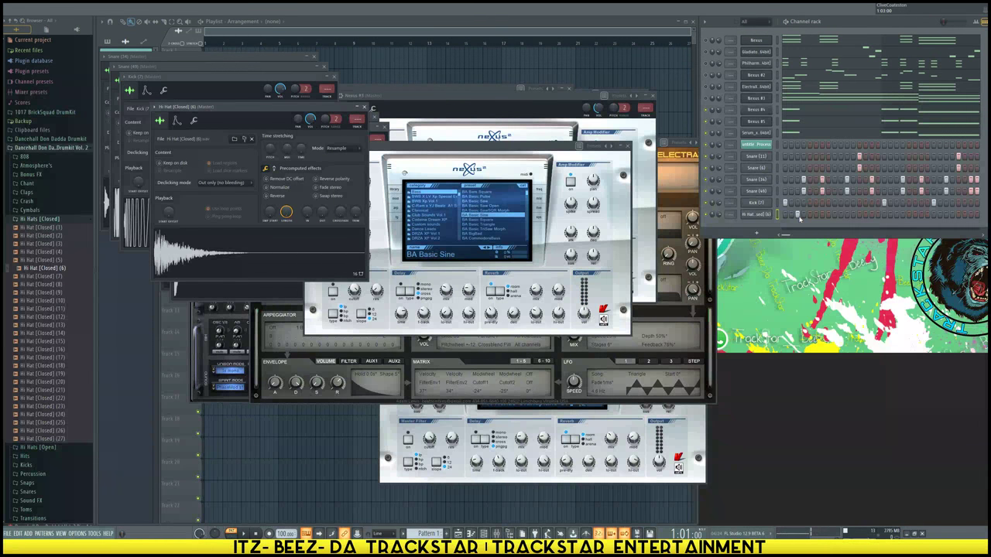
# Fill every 2 steps of the Hi Hat [Closed] (6) channel and play the beat
pyautogui.rightClick(766, 214)
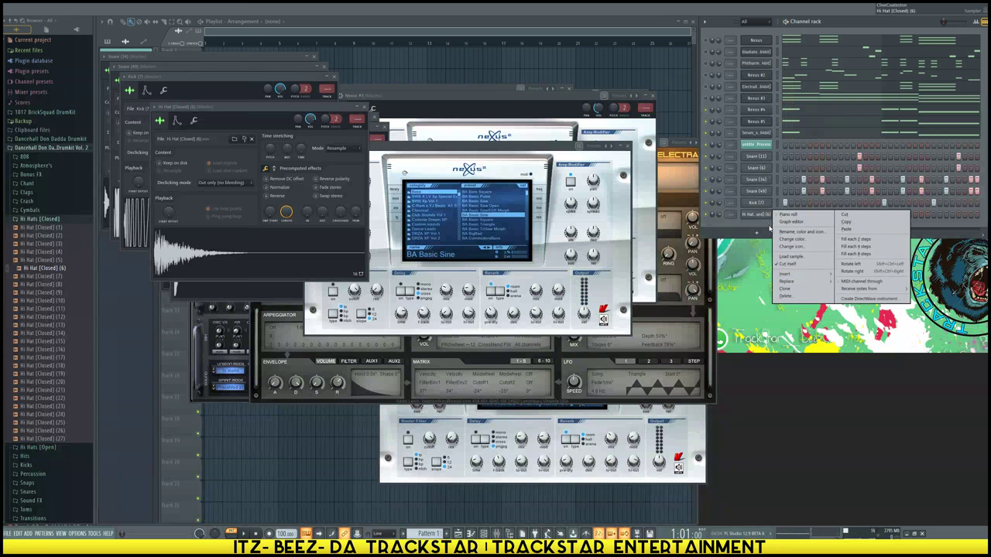
pyautogui.click(856, 238)
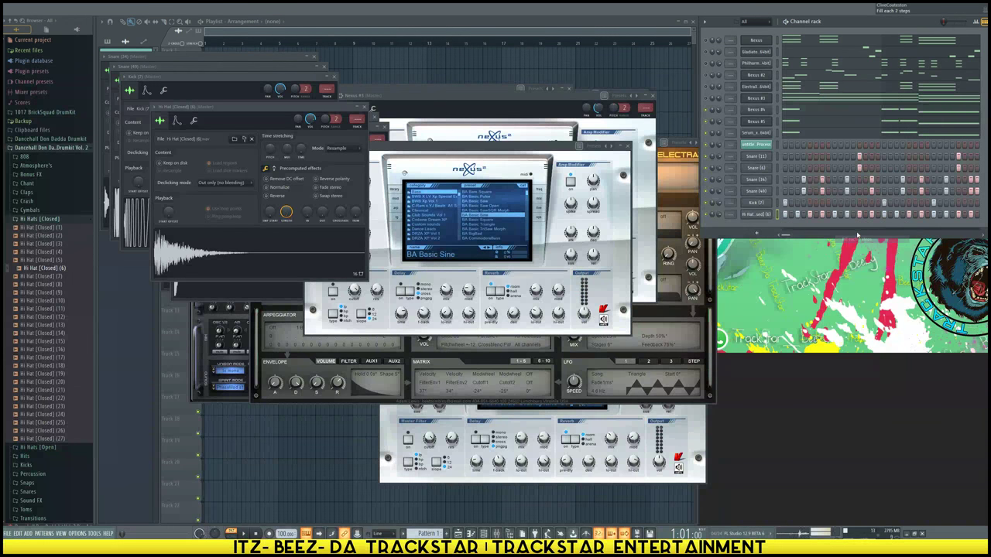
pyautogui.press('space')
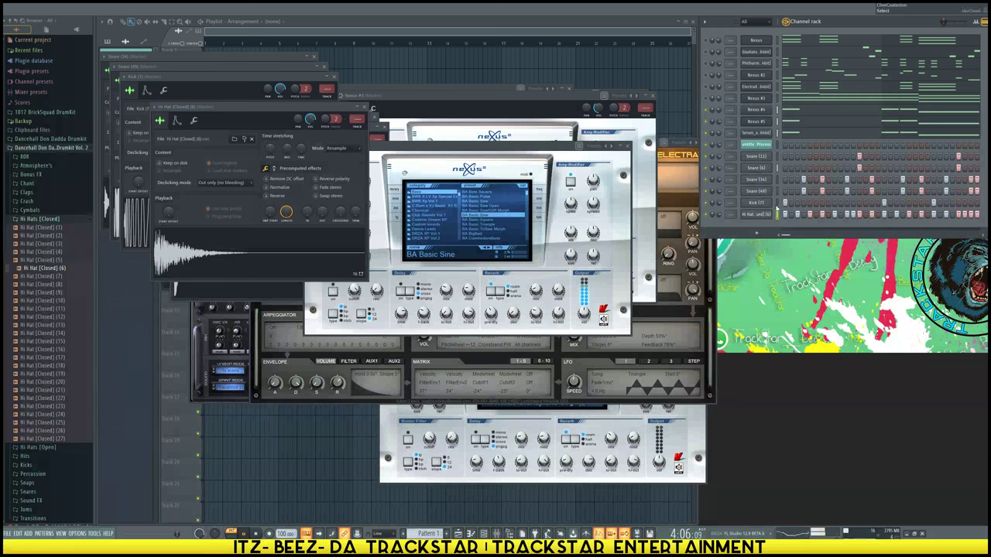
pyautogui.click(985, 21)
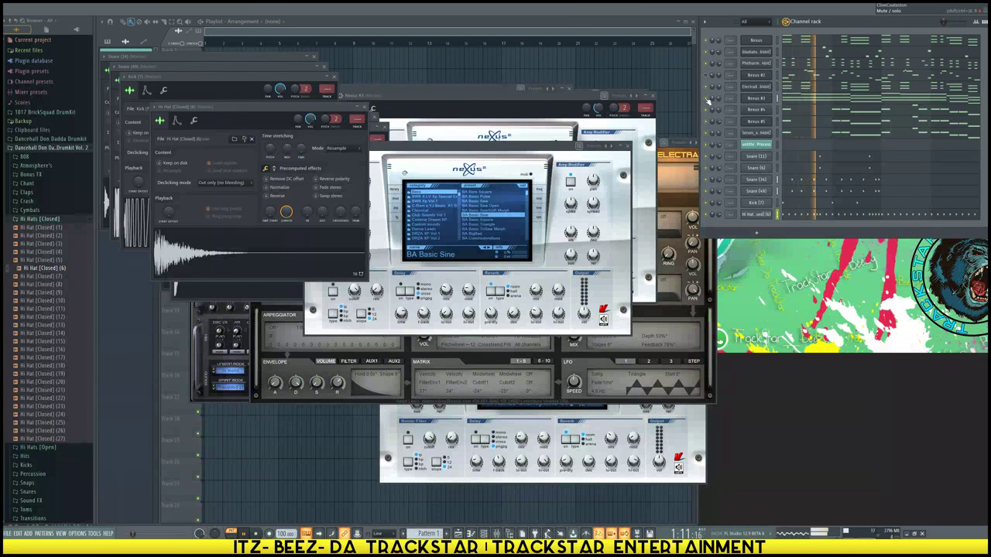
# Preview samples in the drum kit's Percussion folder and add Percussion (16) as a new channel
pyautogui.click(48, 220)
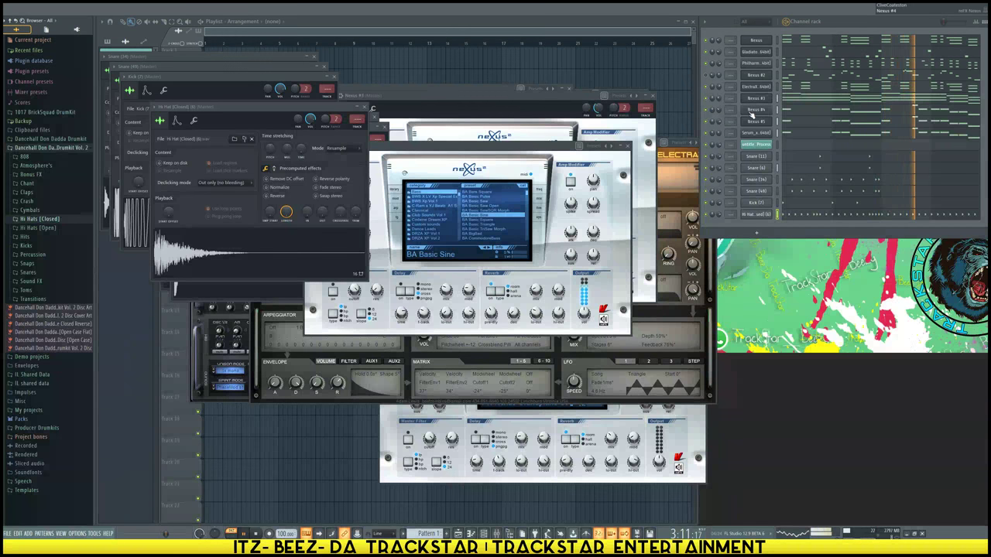
pyautogui.press('space')
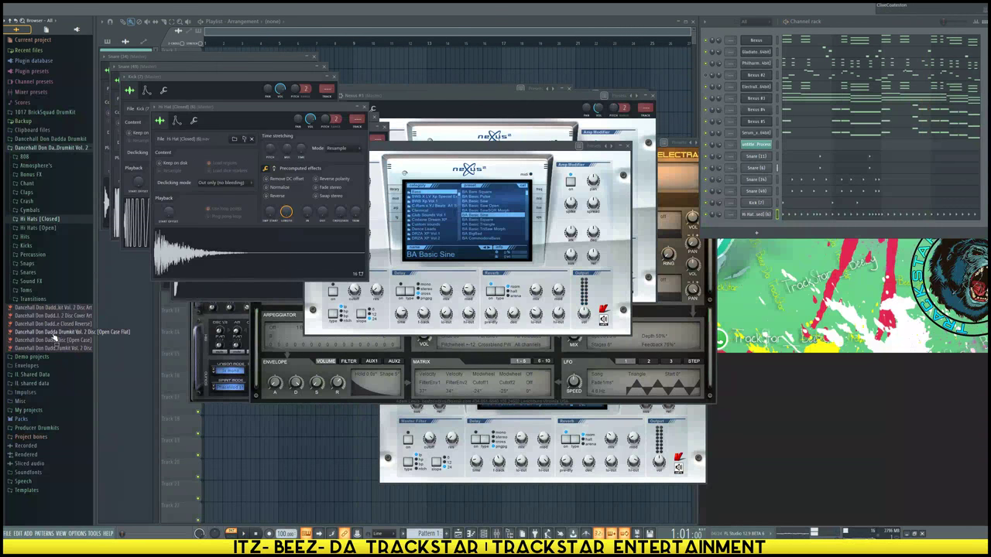
pyautogui.click(32, 300)
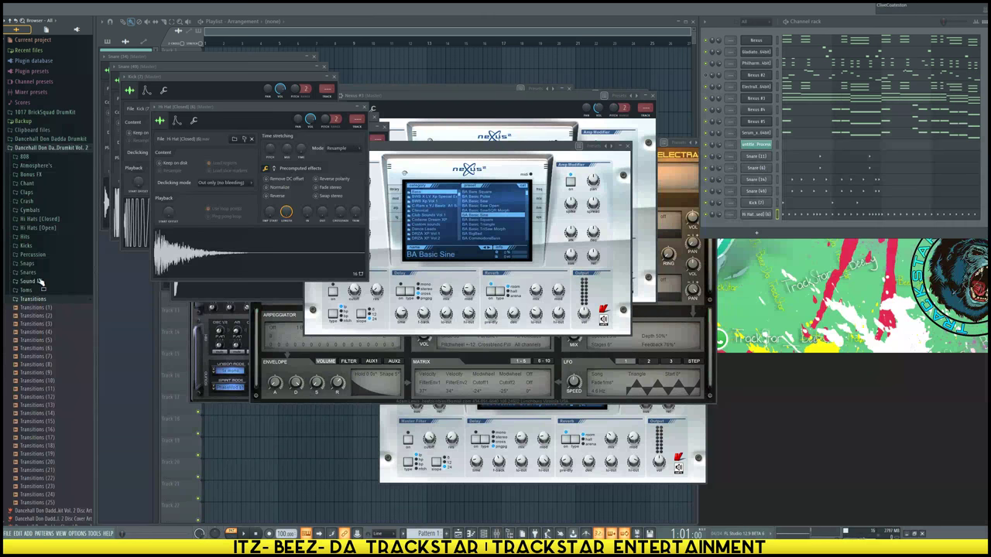
pyautogui.click(34, 254)
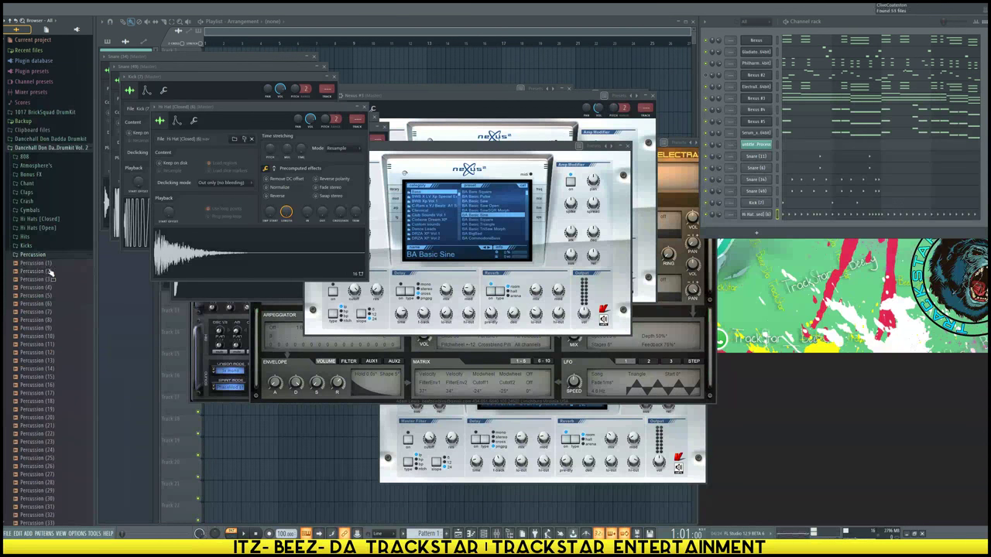
pyautogui.click(42, 303)
pyautogui.click(44, 272)
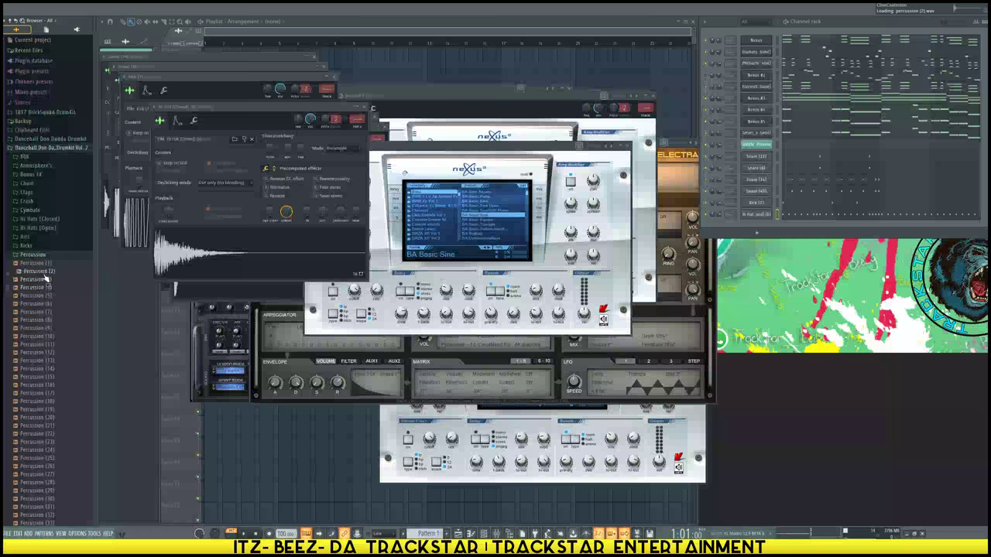
pyautogui.click(48, 328)
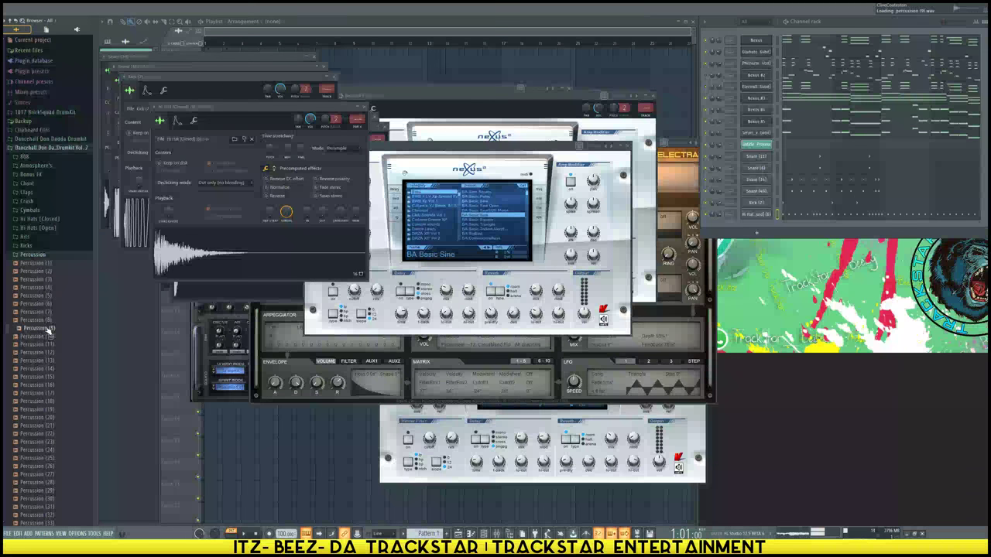
pyautogui.click(45, 385)
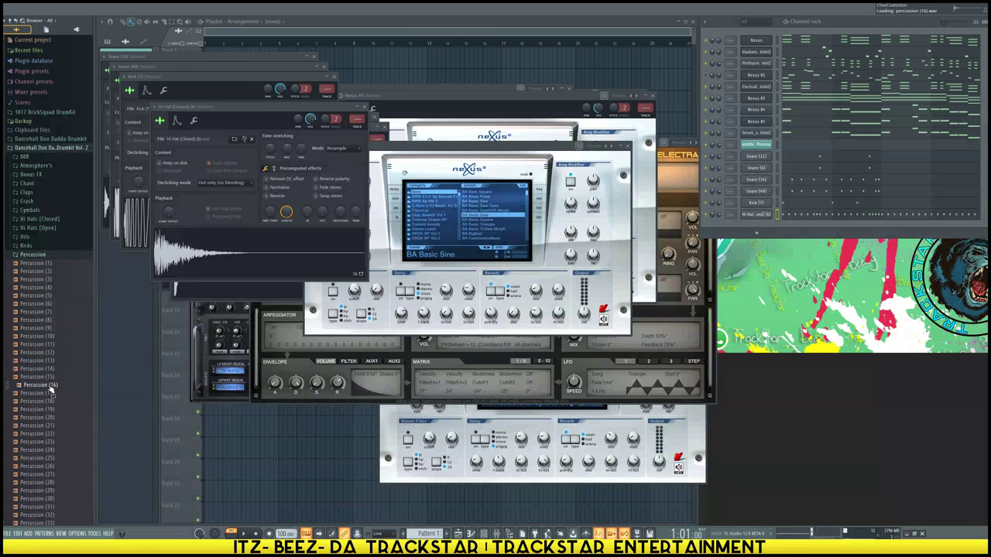
pyautogui.rightClick(51, 392)
pyautogui.click(65, 430)
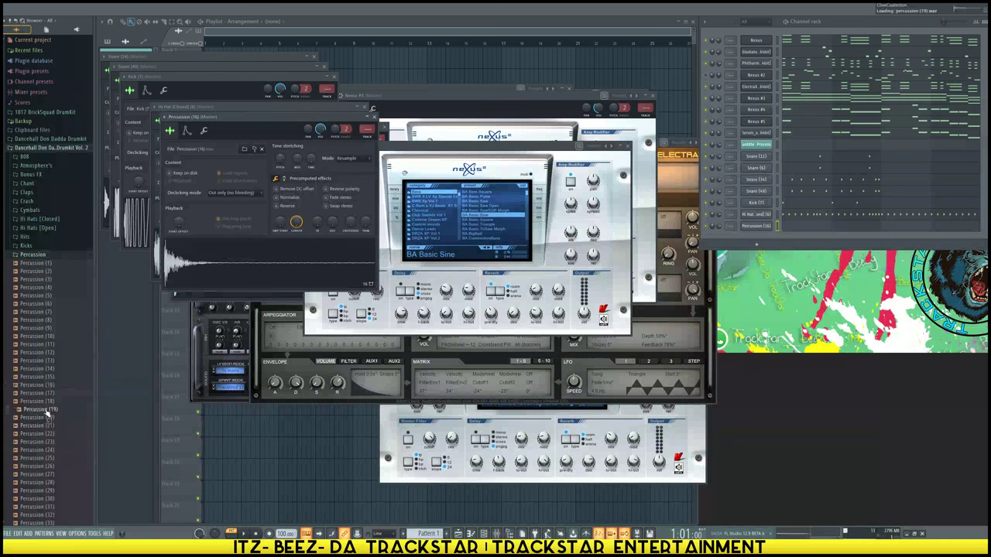
# Preview further samples in the drum kit's Percussion folder
pyautogui.click(50, 402)
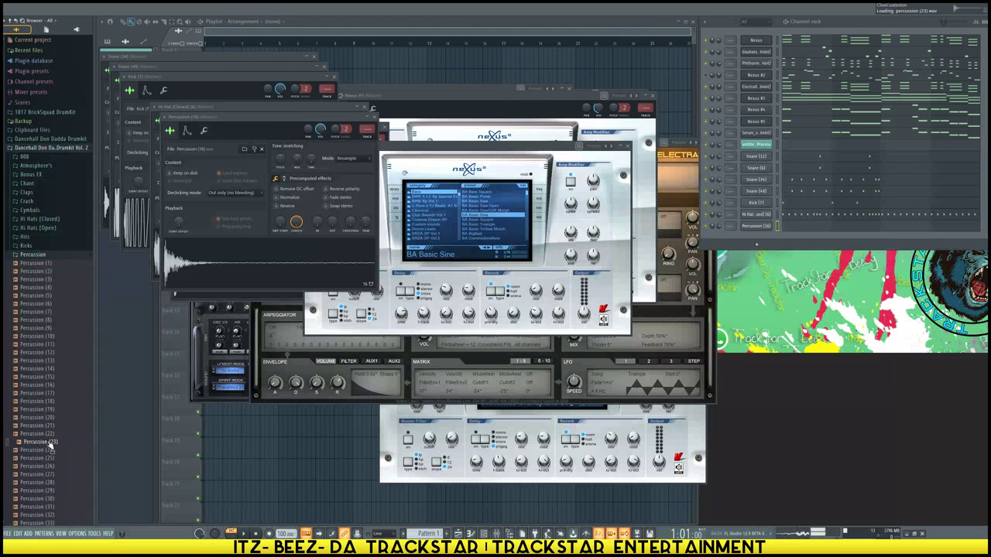
# Load the Percussion (24), Percussion (37) and Percussion (36) samples from the Dancehall drum kit into new channels
pyautogui.rightClick(48, 452)
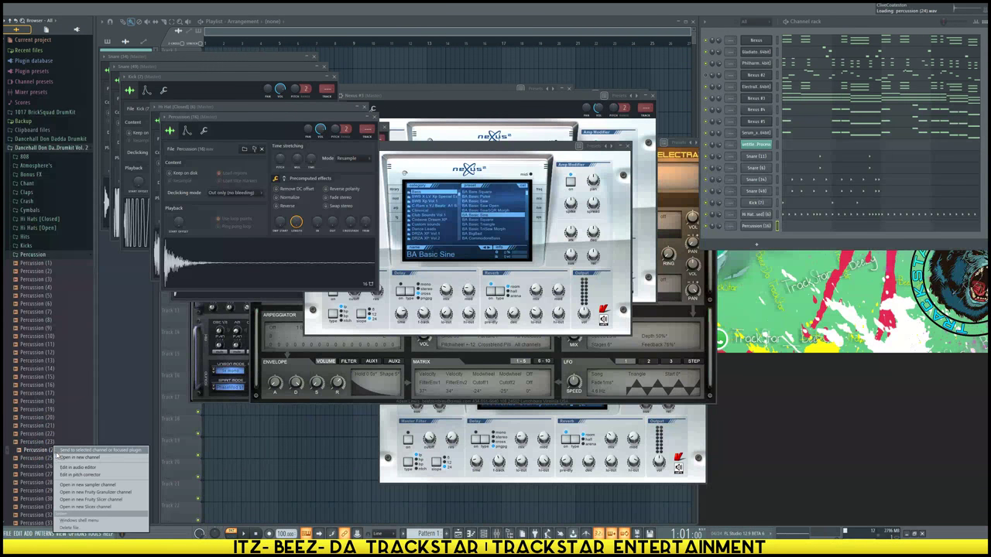
pyautogui.click(58, 489)
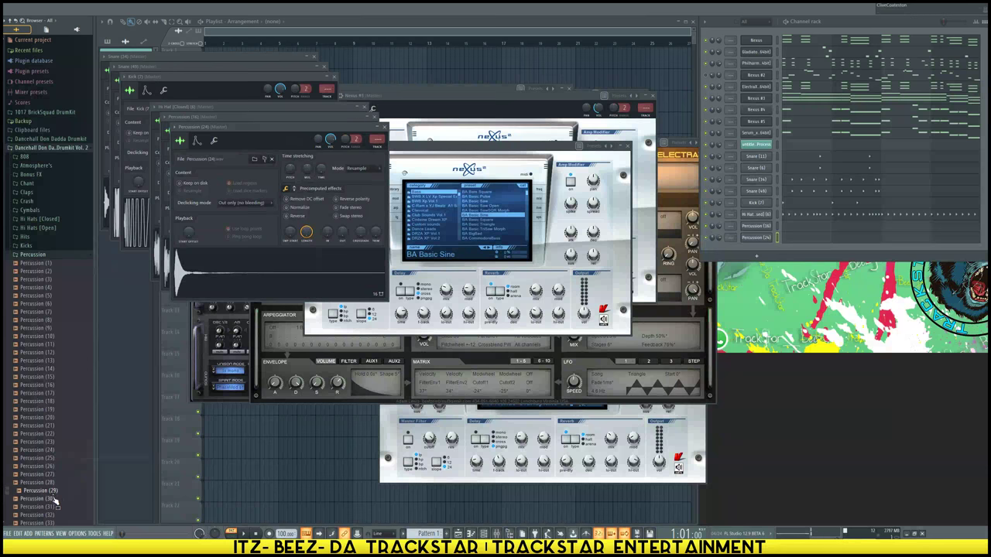
pyautogui.scroll(-4, 51, 475)
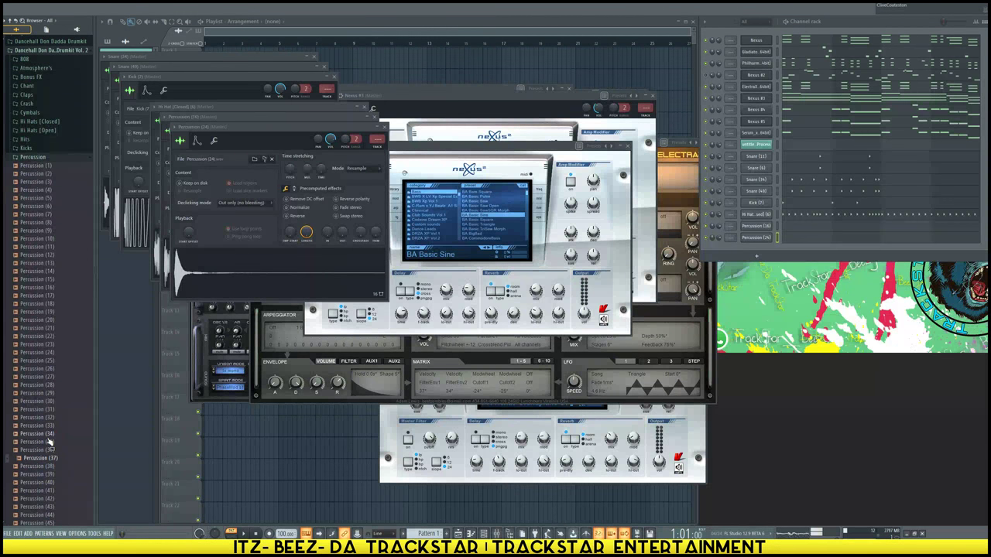
pyautogui.click(48, 435)
pyautogui.rightClick(49, 460)
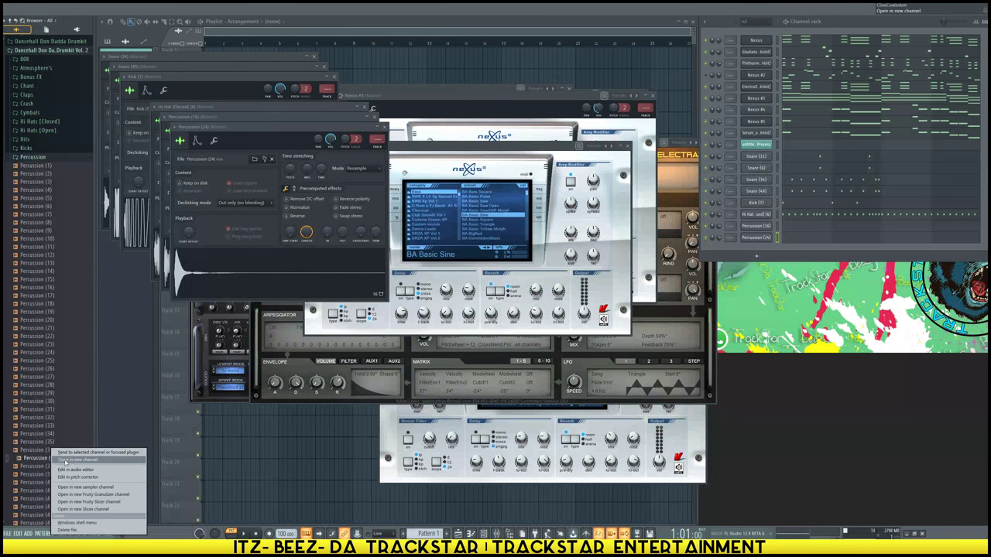
pyautogui.click(62, 458)
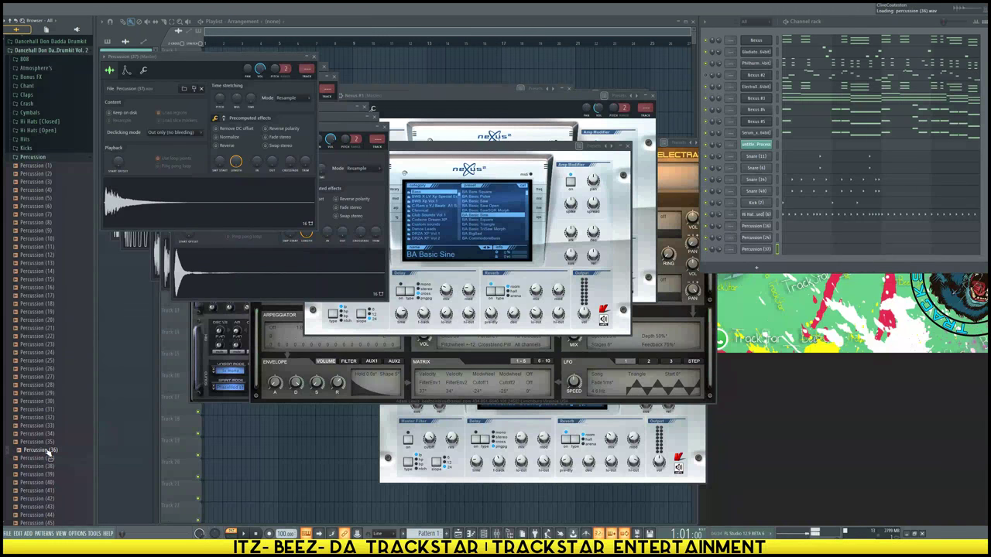
pyautogui.rightClick(48, 452)
pyautogui.click(69, 455)
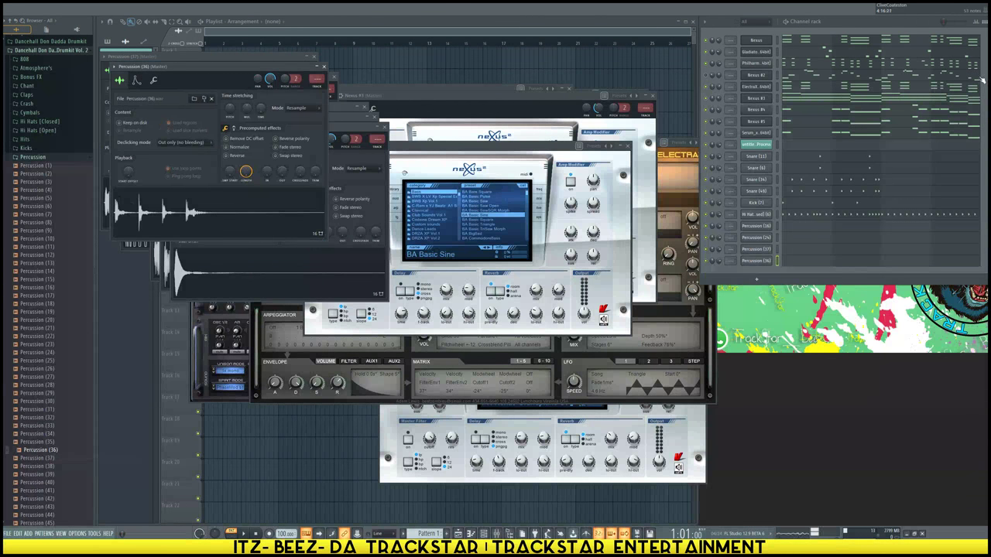
# Show the step sequencer grid and program Percussion (36) hits on steps 1, 9, 17 and 25
pyautogui.click(980, 37)
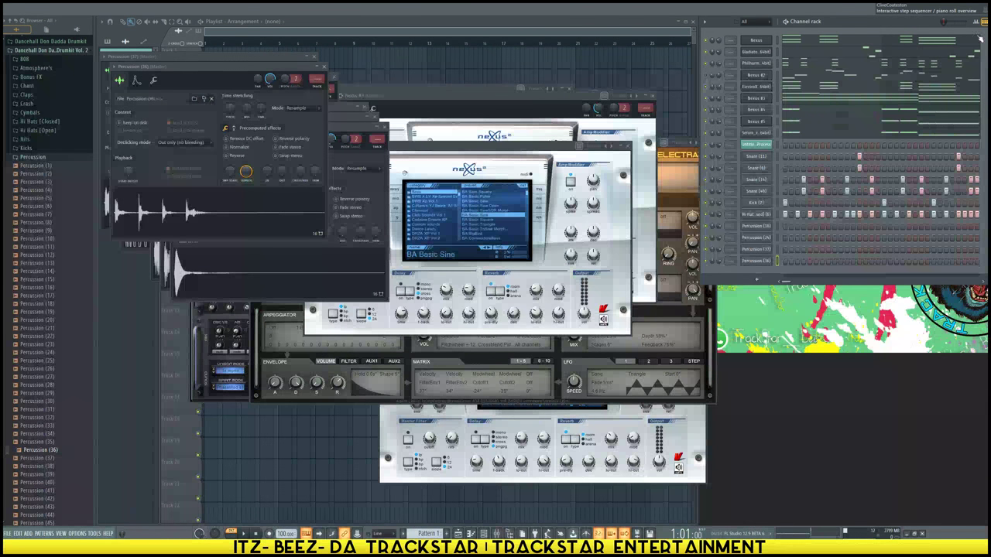
pyautogui.click(785, 261)
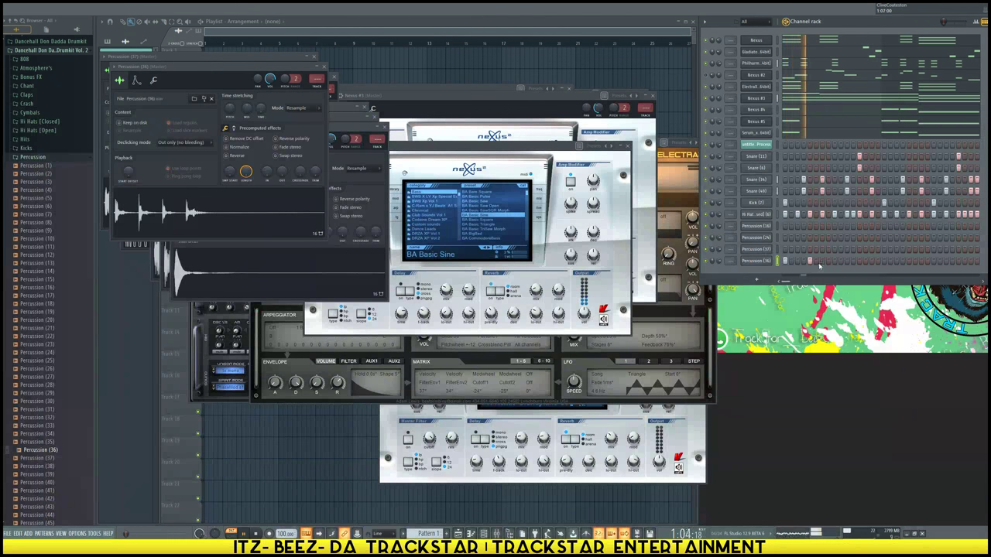
pyautogui.click(834, 262)
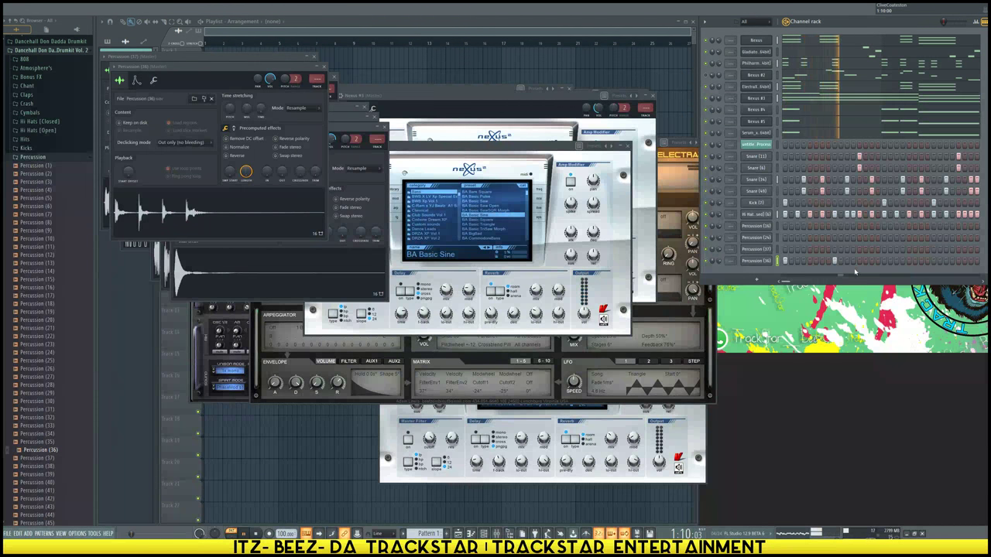
pyautogui.click(884, 262)
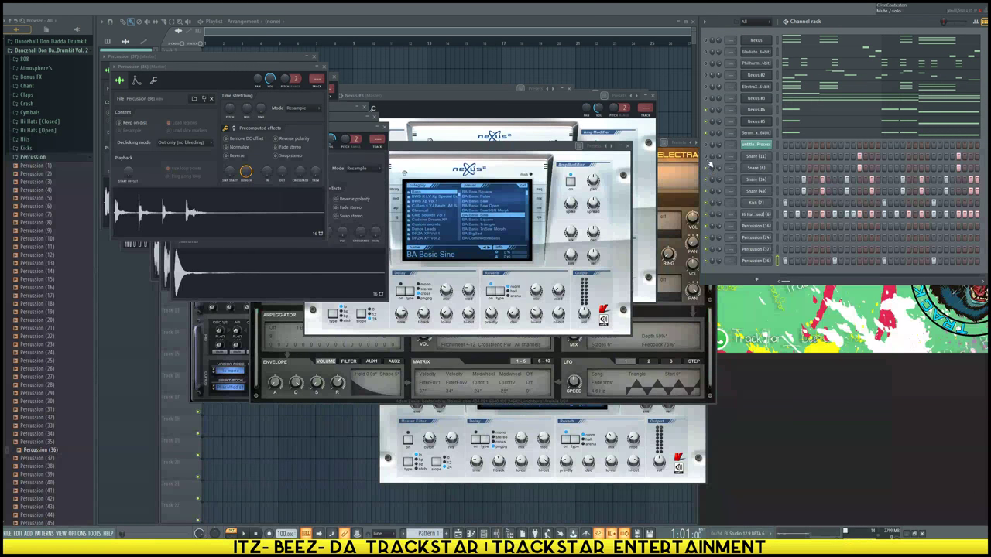
# Normalize the Percussion (36) sample and close its channel settings
pyautogui.click(756, 249)
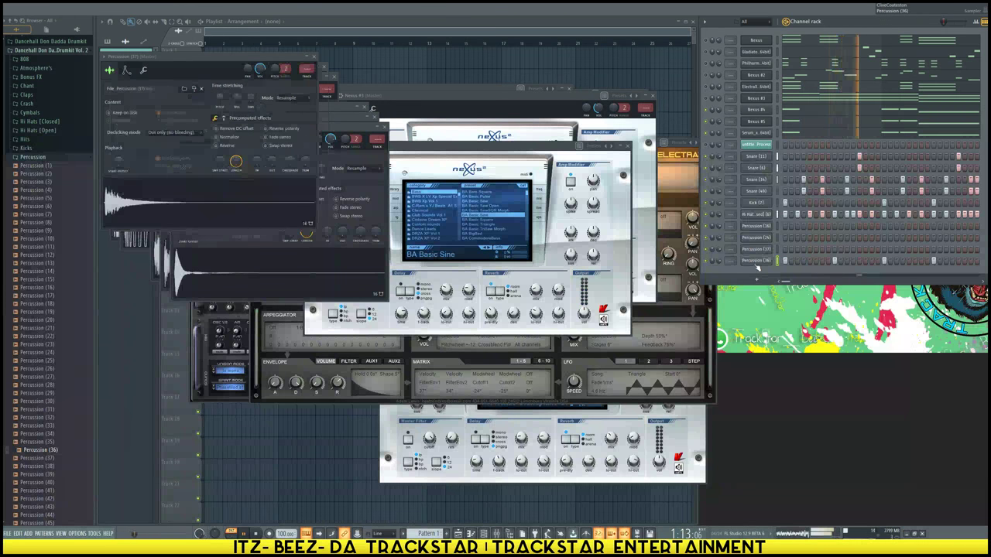
pyautogui.click(756, 262)
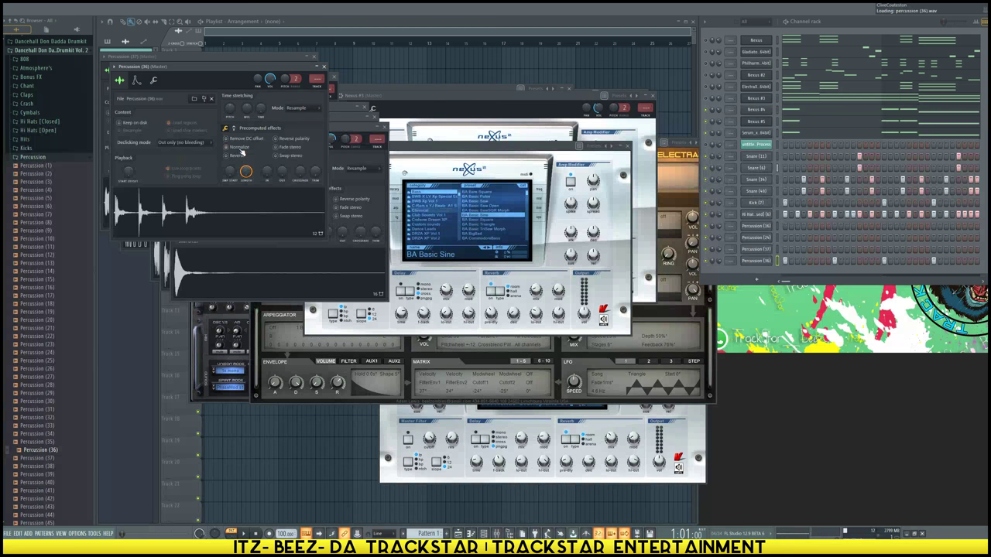
pyautogui.click(324, 67)
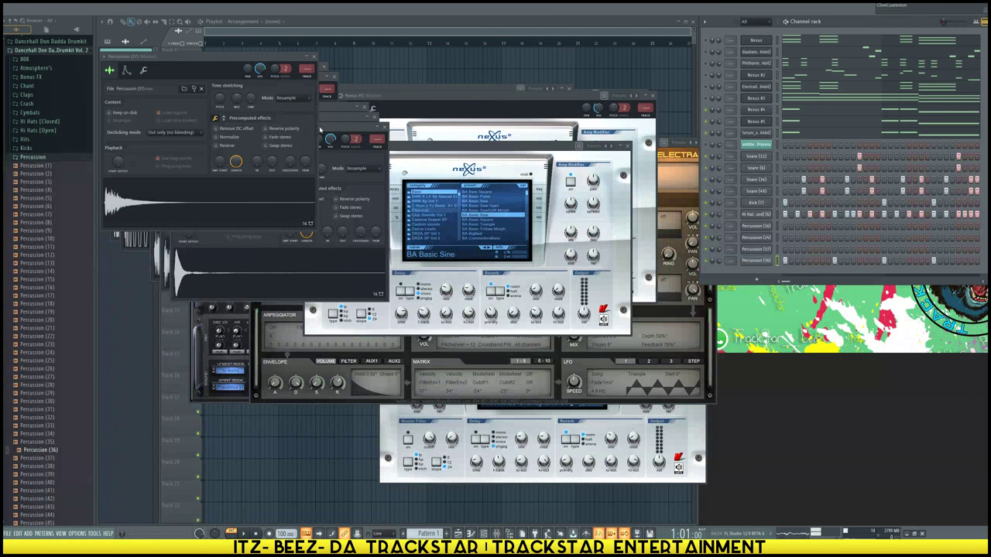
# Program Percussion (37) hits on steps 29 and 30 while playing the pattern
pyautogui.click(767, 251)
pyautogui.press('space')
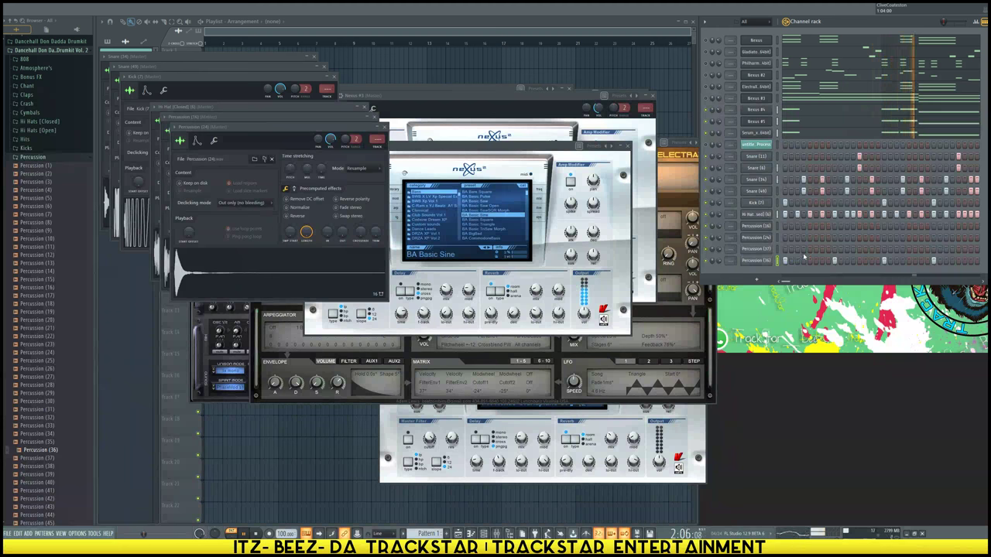
pyautogui.click(764, 251)
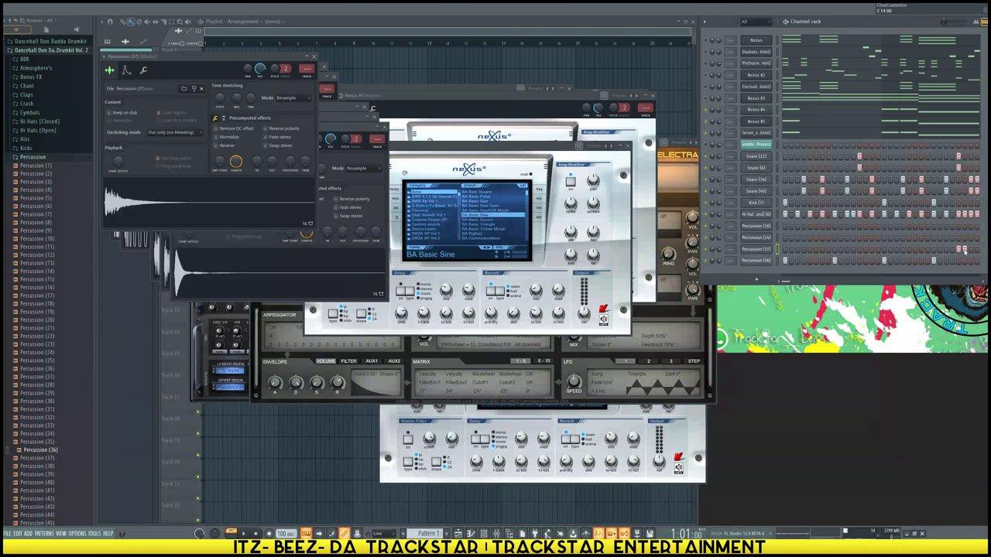
# Normalize the Percussion (37) sample in its channel settings
pyautogui.click(749, 251)
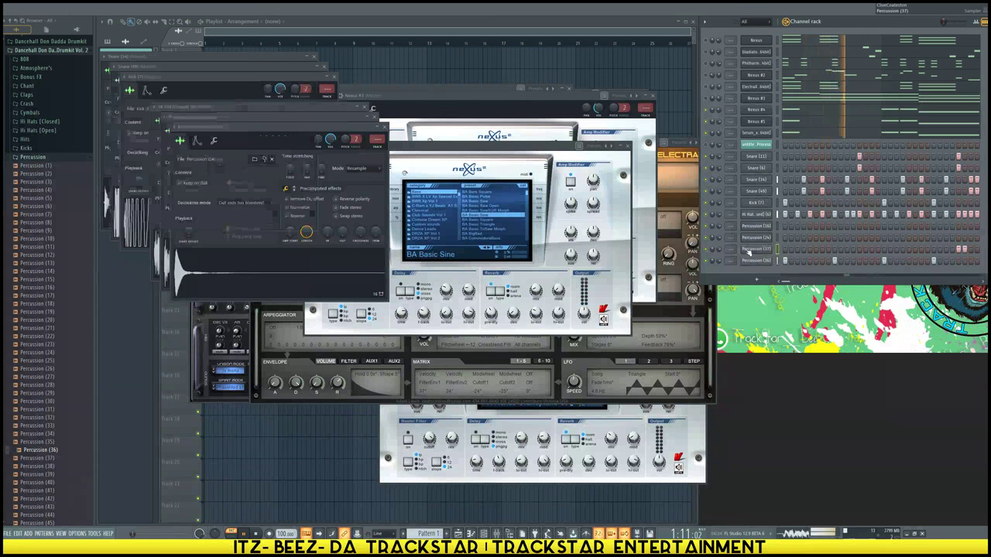
pyautogui.click(750, 252)
pyautogui.click(755, 252)
pyautogui.click(764, 251)
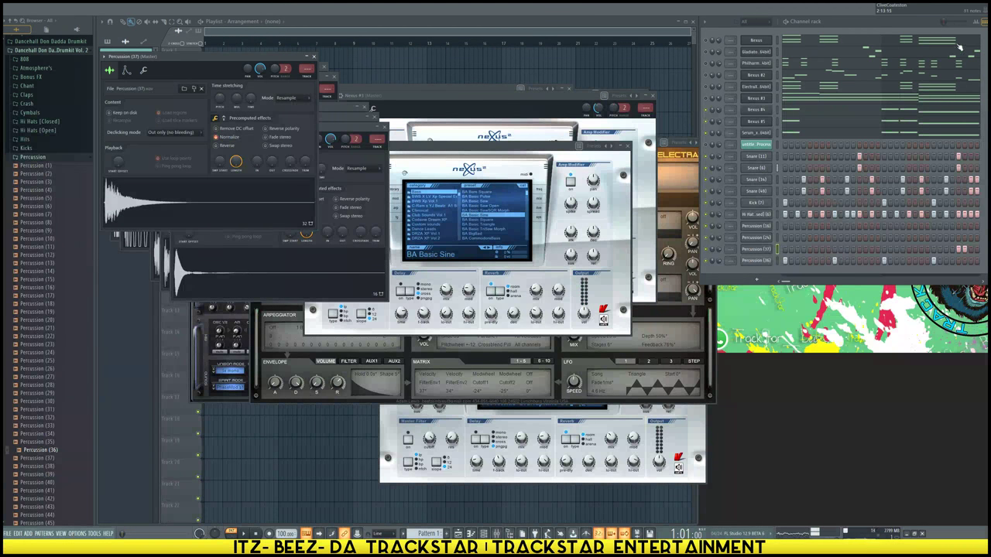
# Pan the two Percussion (37) hits in the graph editor, the first fully right and the second fully left
pyautogui.click(976, 22)
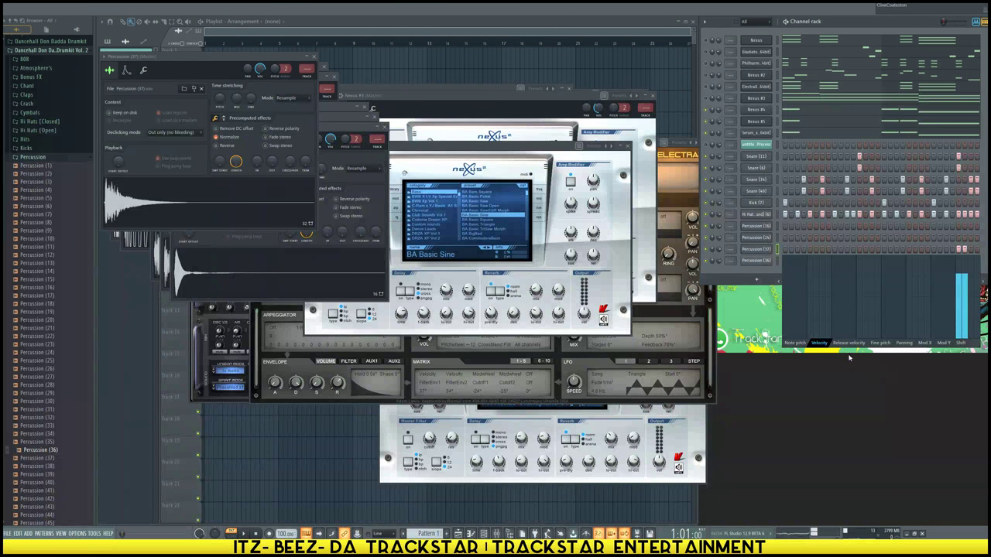
pyautogui.click(904, 343)
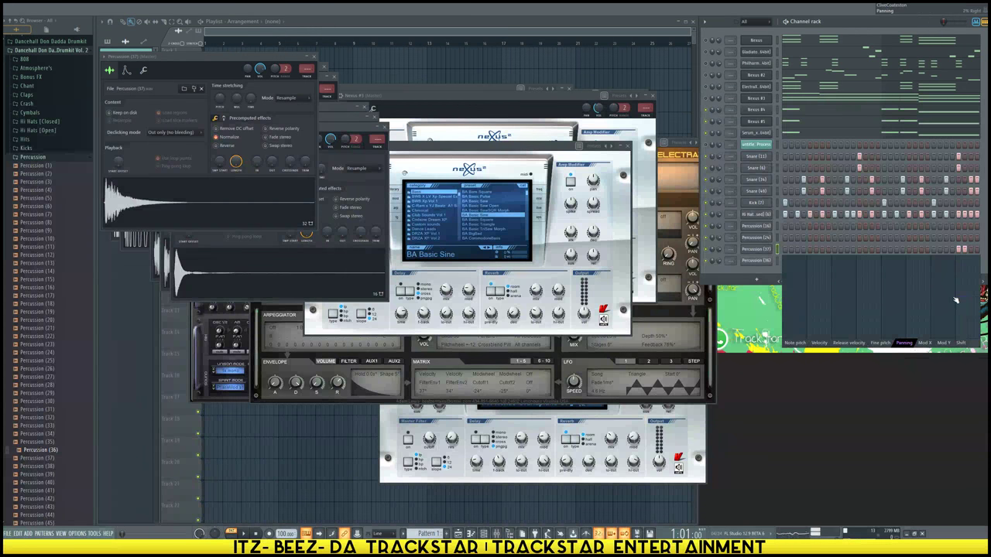
pyautogui.moveTo(956, 299)
pyautogui.mouseDown()
pyautogui.moveTo(960, 275)
pyautogui.moveTo(970, 363)
pyautogui.mouseUp()
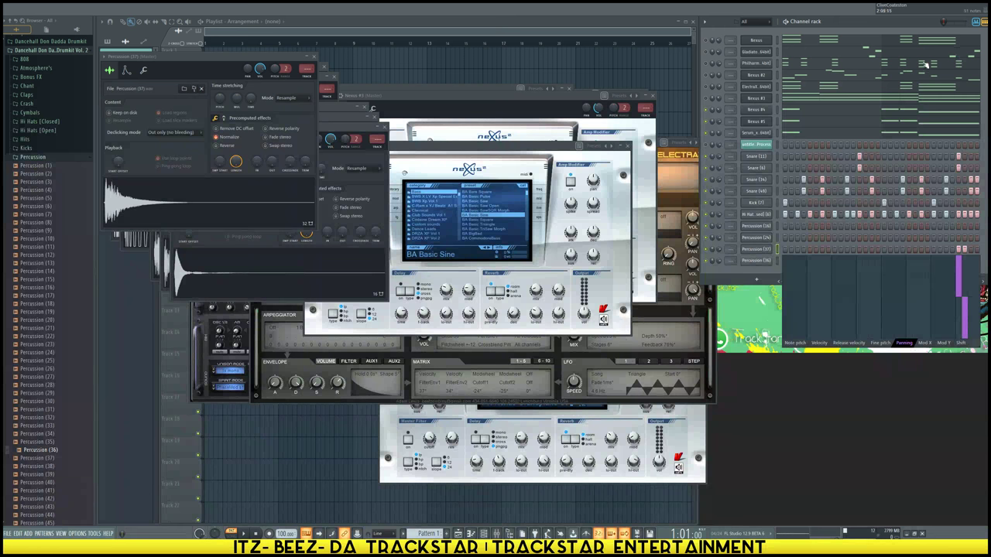
# Program Percussion (24) hits on steps 3, 4, 19 and 20, panning each pair about halfway right, then about halfway left
pyautogui.press('space')
pyautogui.moveTo(797, 240); pyautogui.dragTo(804, 239)
pyautogui.press('space')
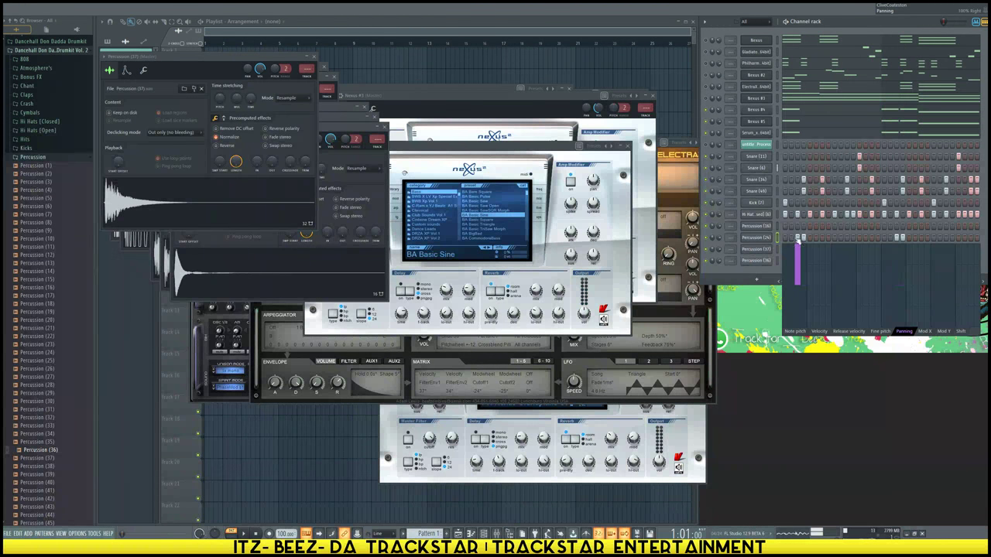
pyautogui.moveTo(798, 242); pyautogui.dragTo(797, 267)
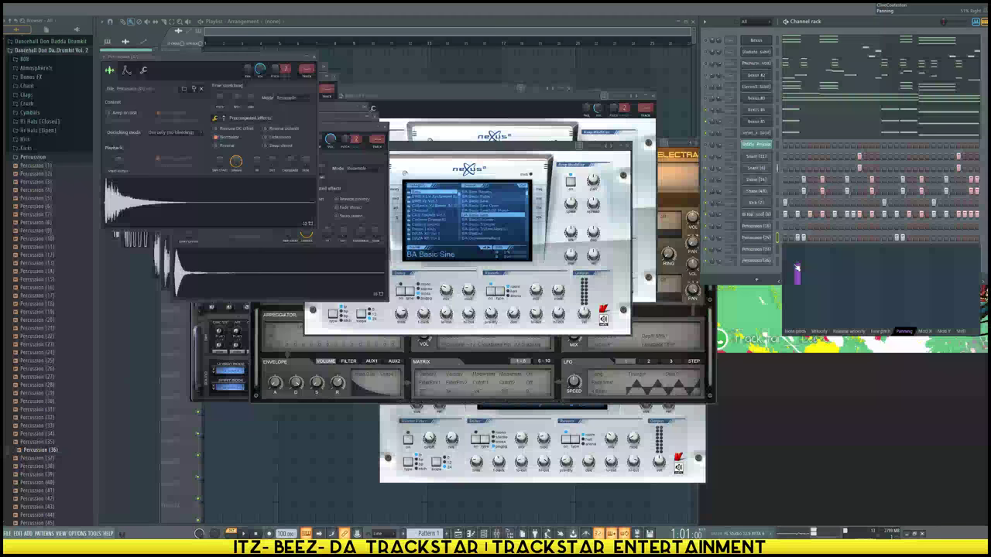
pyautogui.click(902, 307)
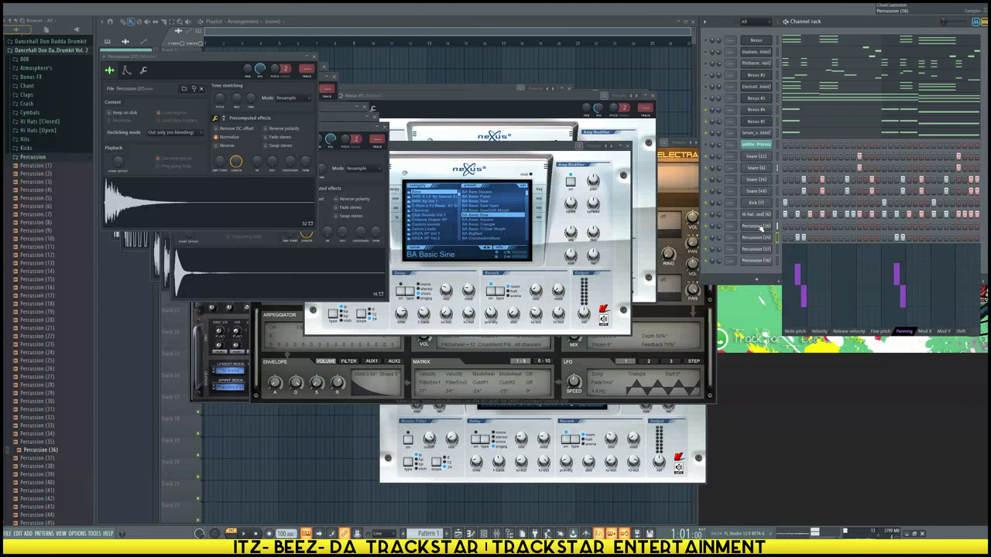
# Program hits on steps 5, 7, 21 and 23 of the percussion channel directly below the closed hi-hat
pyautogui.click(810, 228)
pyautogui.click(823, 228)
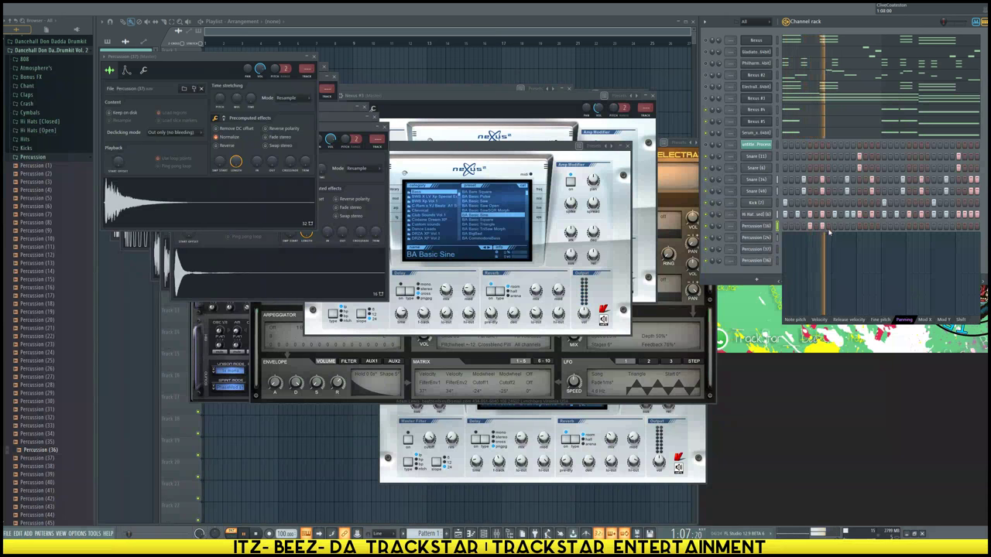
pyautogui.click(909, 227)
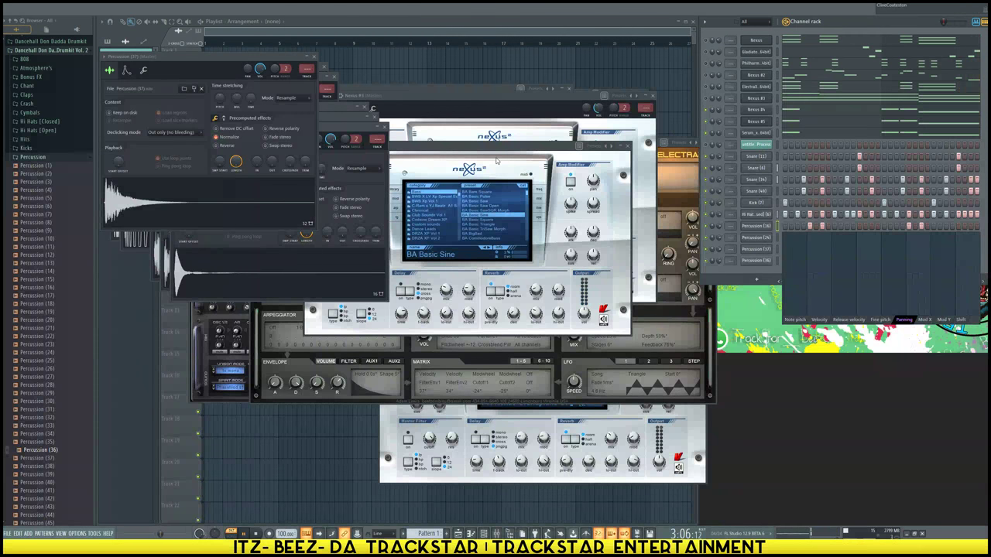
# Close all the open sampler windows of the percussion, hi-hat, kick and snare channels
pyautogui.click(384, 127)
pyautogui.click(375, 118)
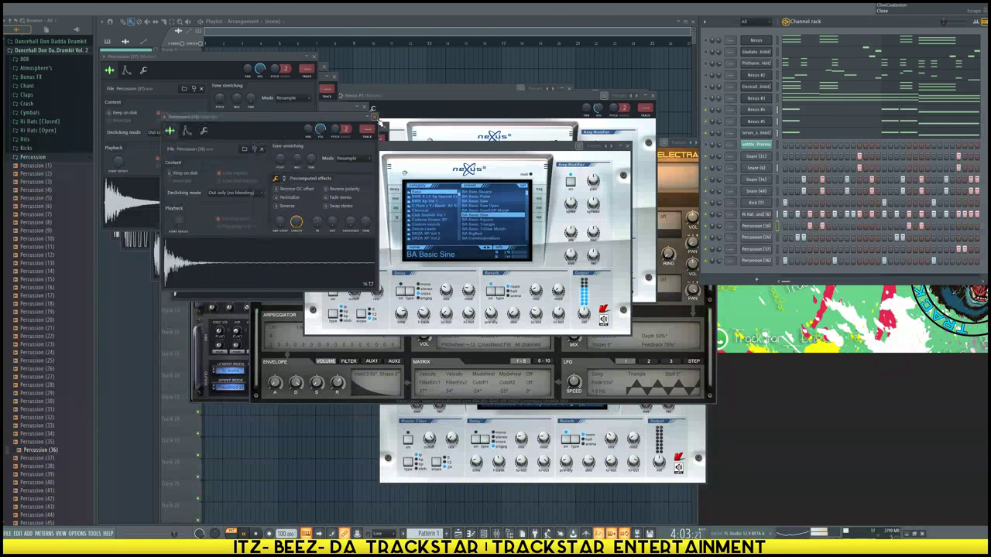
pyautogui.click(367, 108)
pyautogui.click(316, 57)
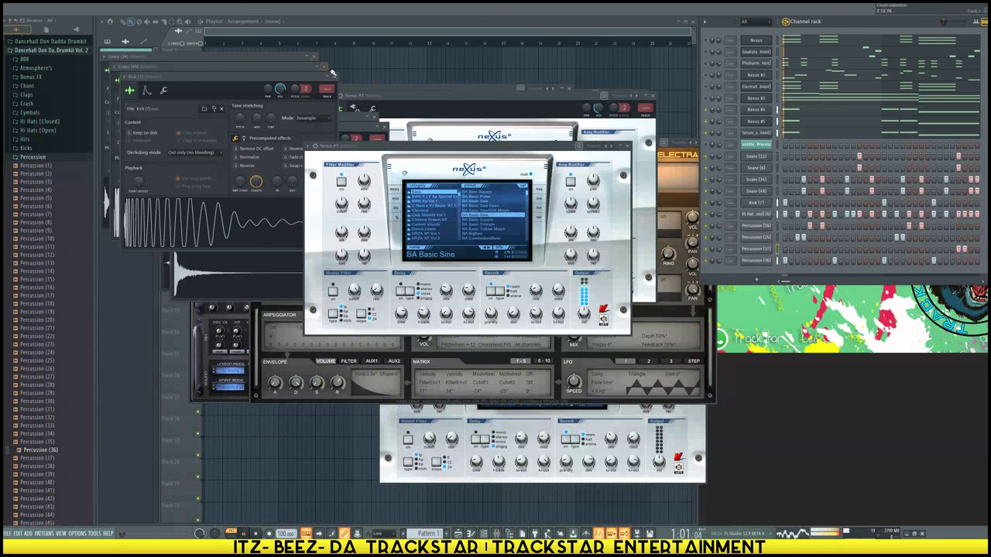
pyautogui.click(315, 57)
pyautogui.click(316, 58)
pyautogui.click(316, 57)
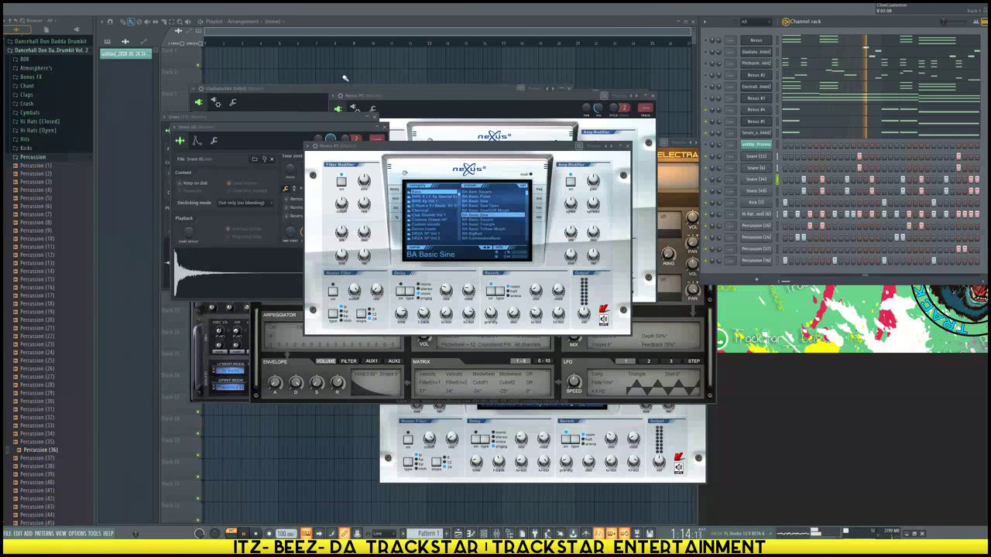
pyautogui.click(377, 124)
pyautogui.click(376, 117)
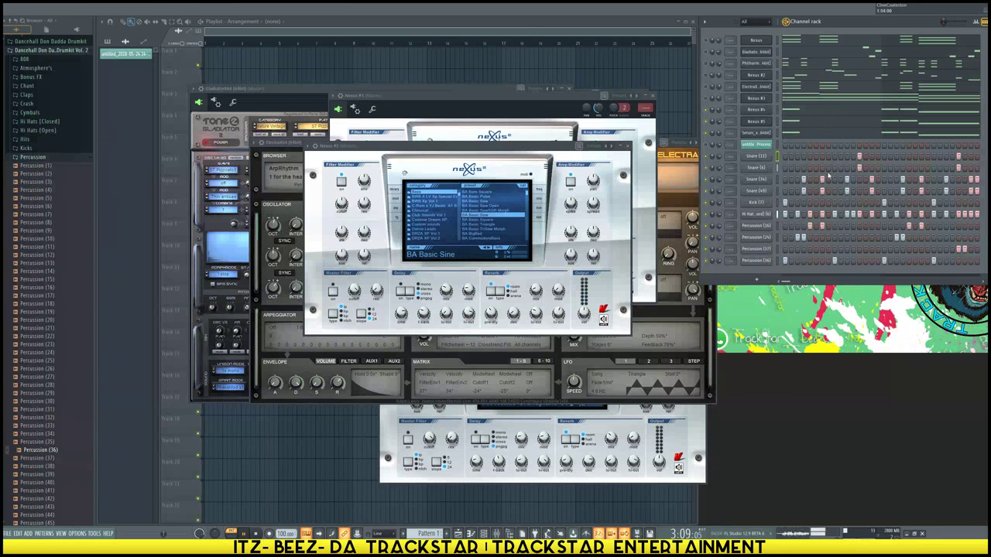
# Insert a 3x Osc channel above the green untitled audio channel and load its Money Flowin Square preset
pyautogui.rightClick(763, 145)
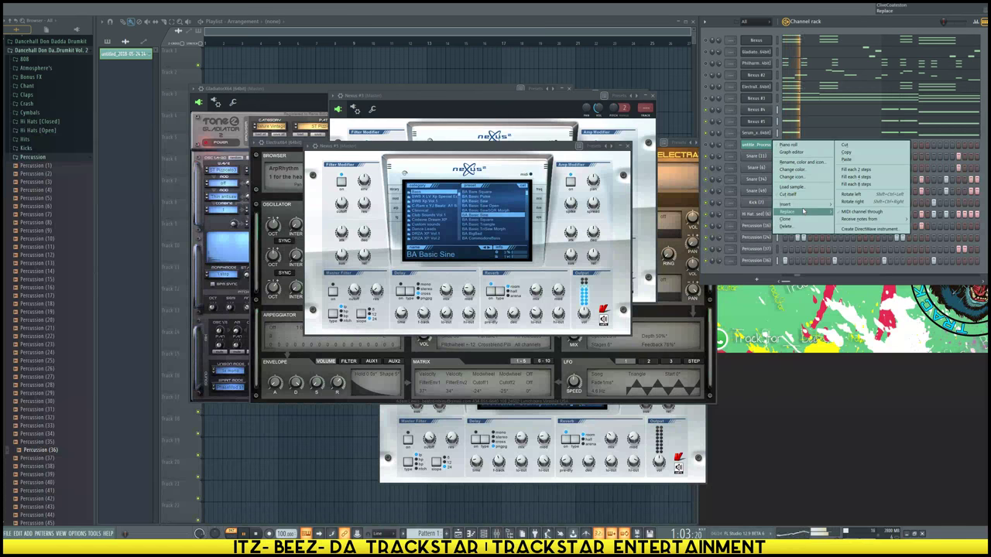
pyautogui.moveTo(817, 208)
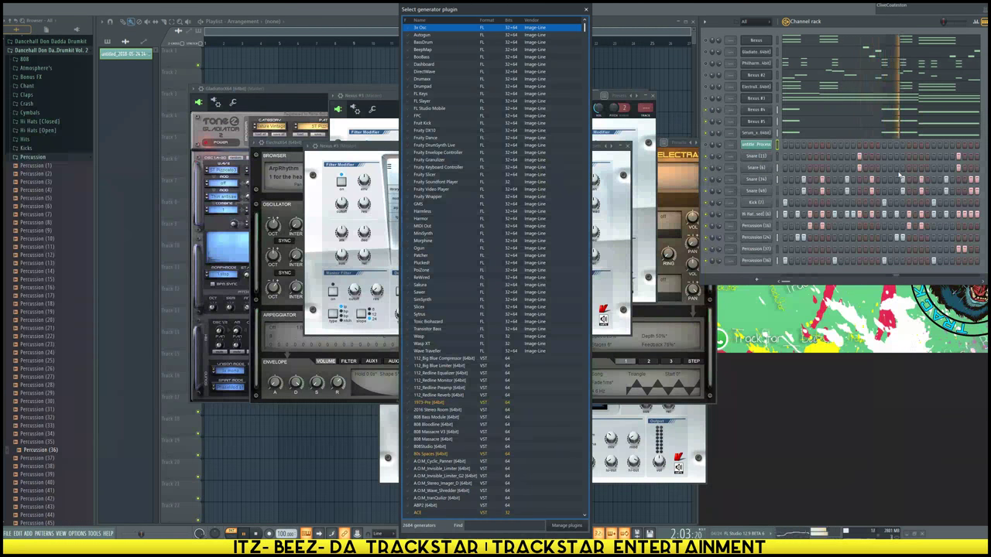
pyautogui.write('3')
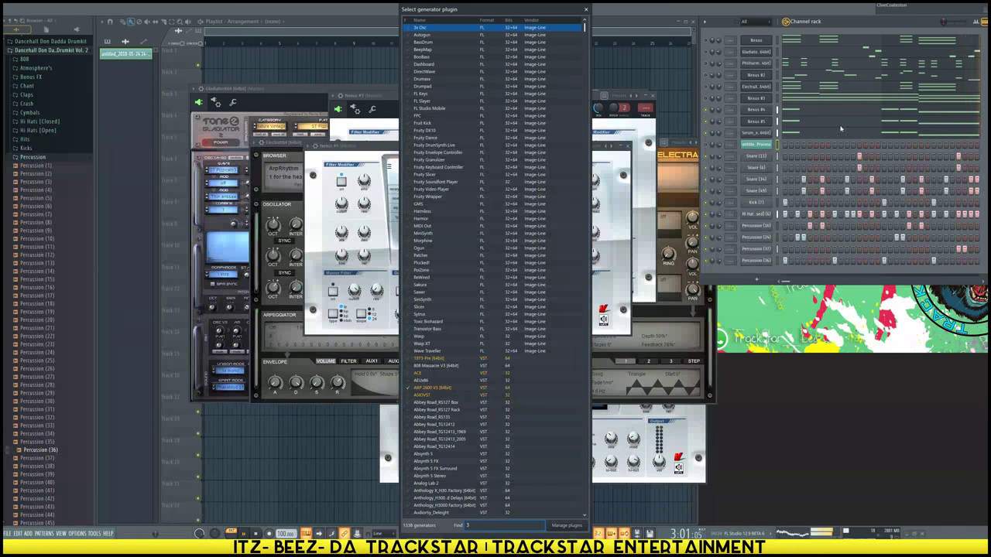
pyautogui.doubleClick(425, 29)
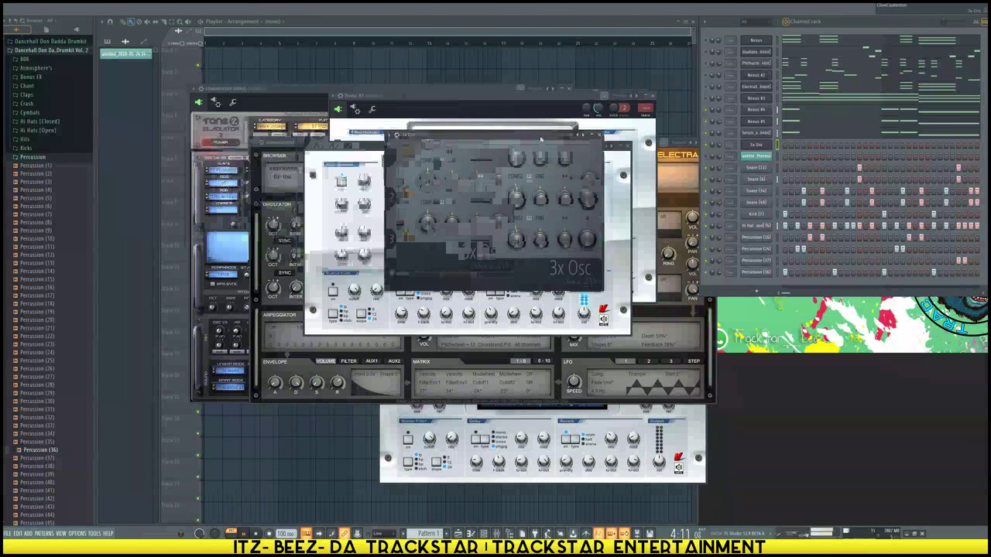
pyautogui.click(620, 141)
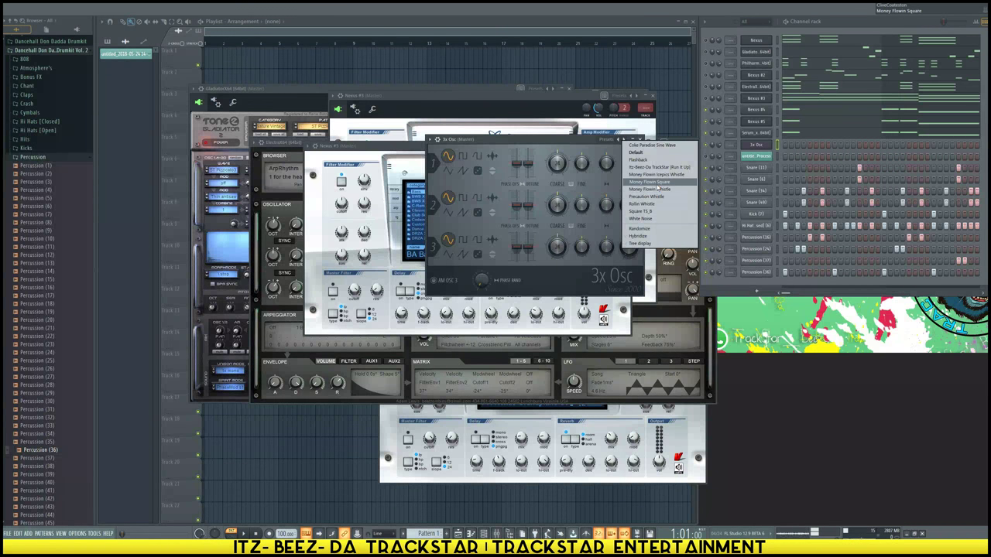
pyautogui.click(658, 183)
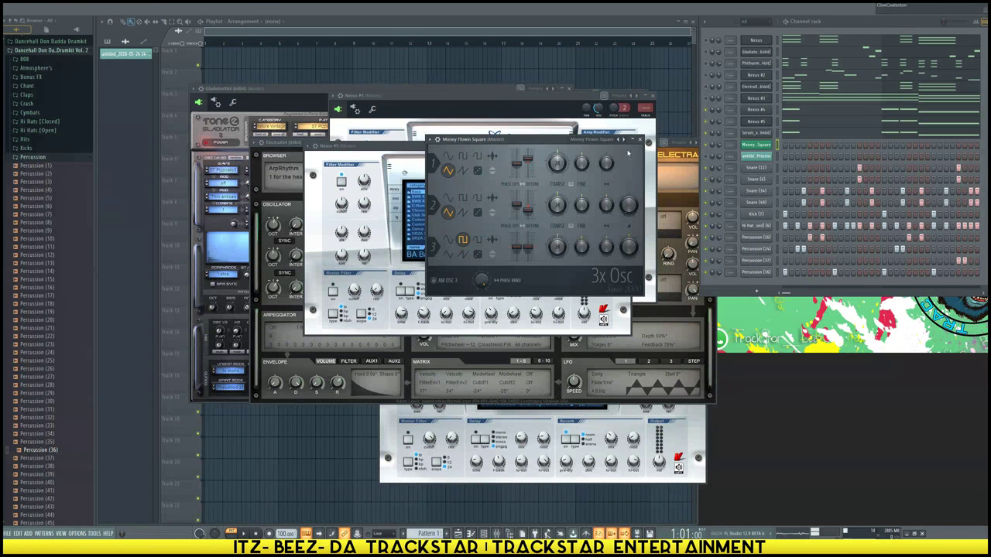
# Load the Square TS_B preset in the 3x Osc channel and lower the channel volume to 52%
pyautogui.click(623, 140)
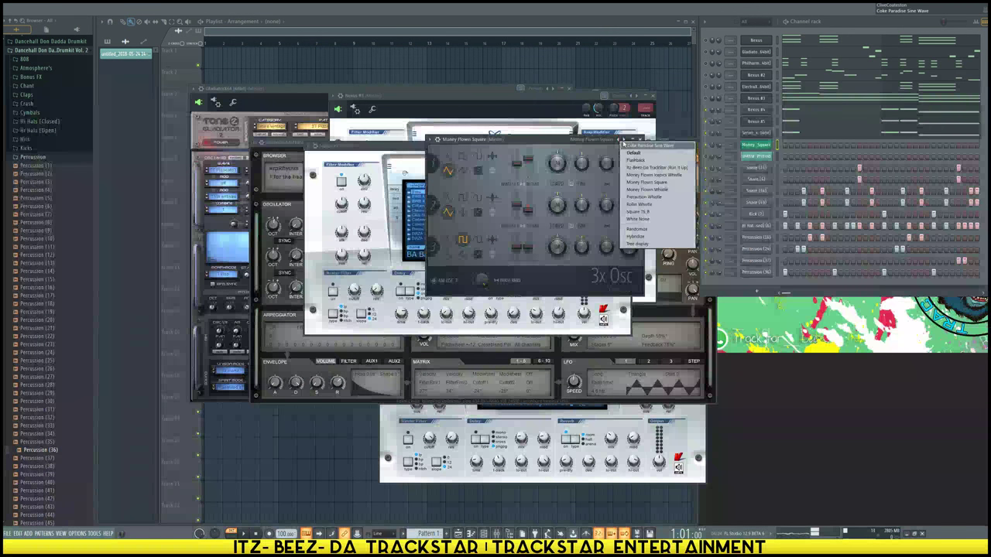
pyautogui.click(647, 210)
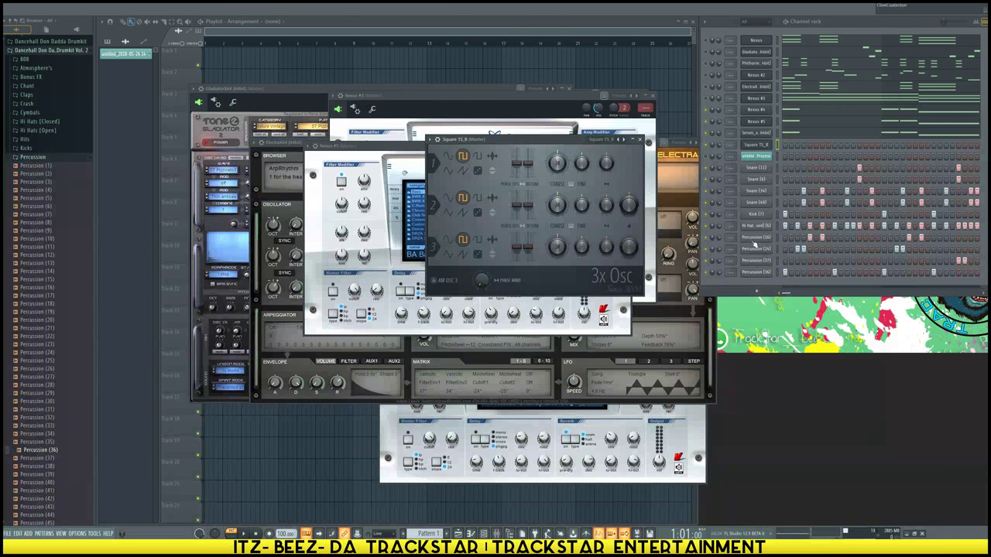
pyautogui.moveTo(719, 145)
pyautogui.mouseDown()
pyautogui.moveTo(719, 160)
pyautogui.moveTo(719, 149)
pyautogui.mouseUp()
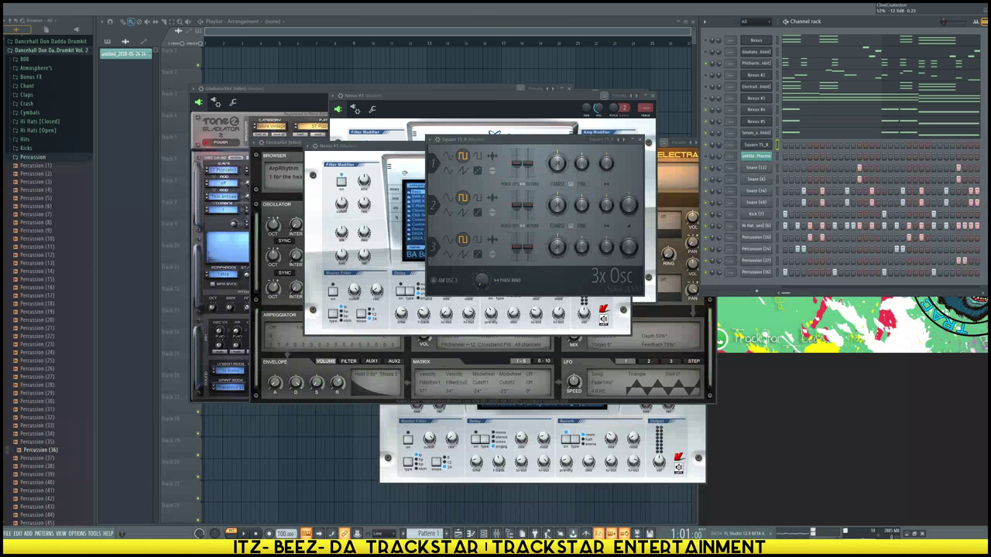
# Open the piano roll of the Square TS_B channel
pyautogui.rightClick(770, 143)
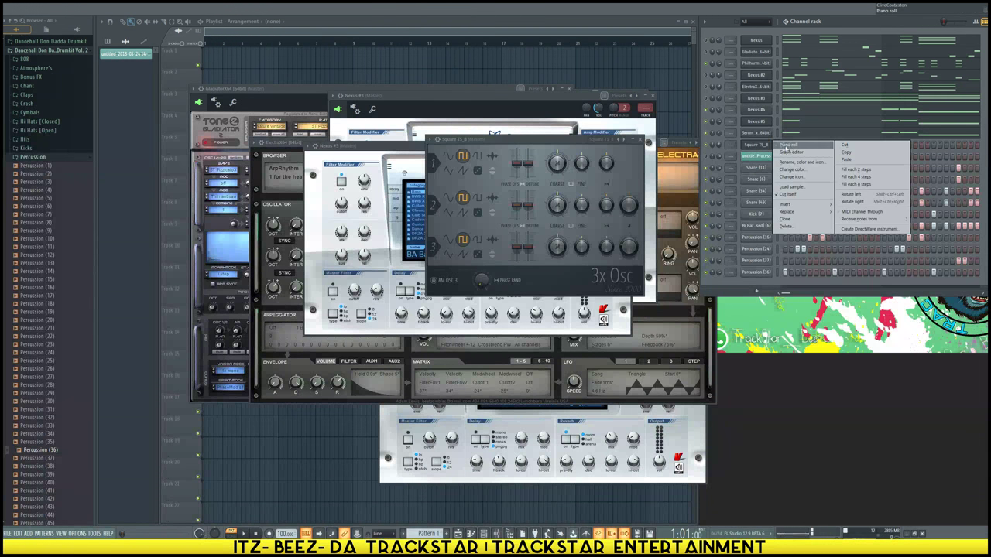
pyautogui.click(789, 147)
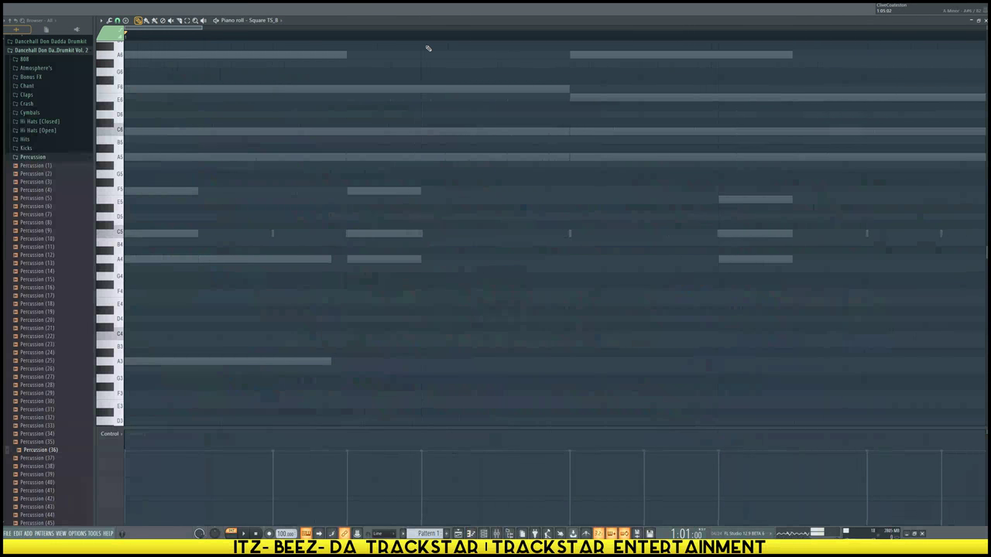
pyautogui.scroll(-4, 444, 40)
pyautogui.scroll(-3, 444, 40)
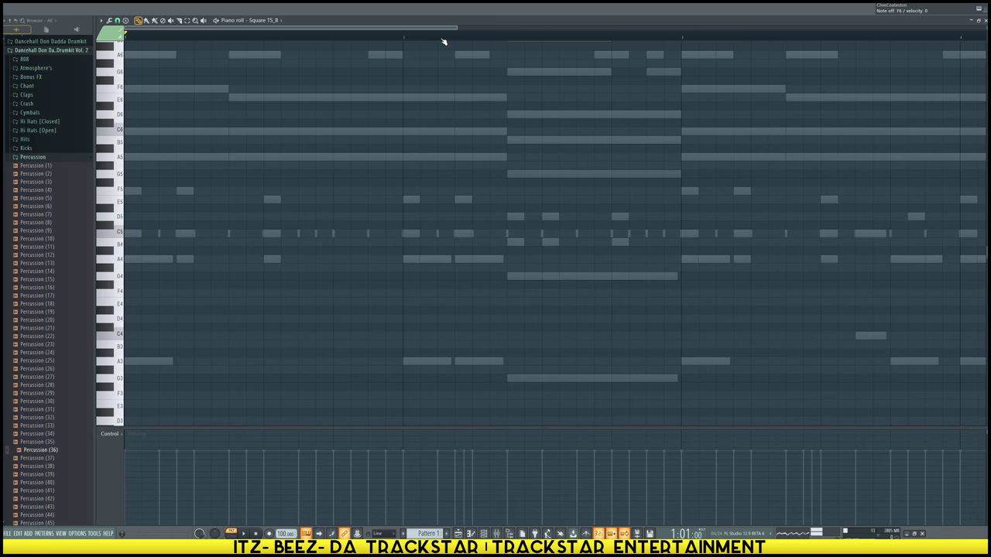
pyautogui.scroll(3, 294, 246)
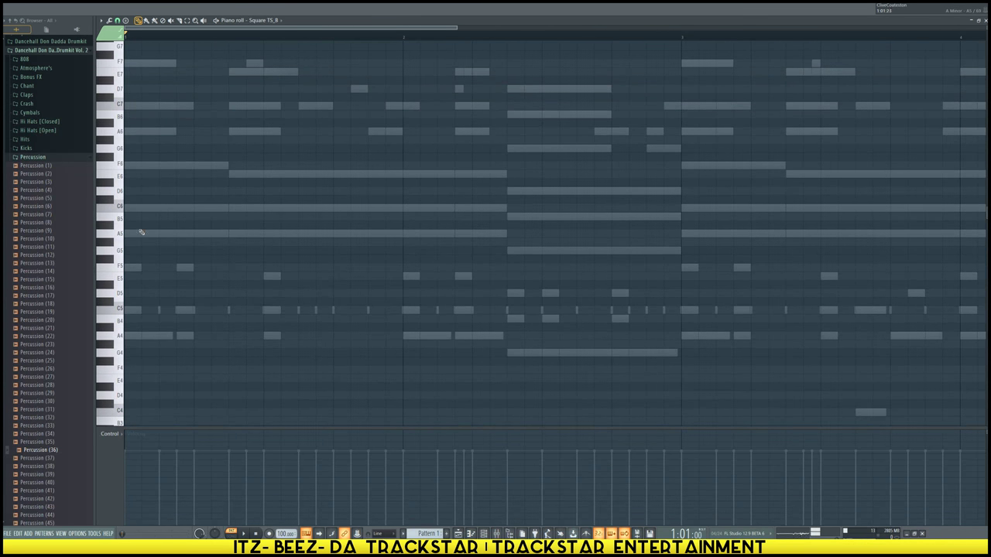
# Place a four-step A5 note at the start of the pattern
pyautogui.click(129, 235)
pyautogui.moveTo(153, 233); pyautogui.dragTo(100, 223)
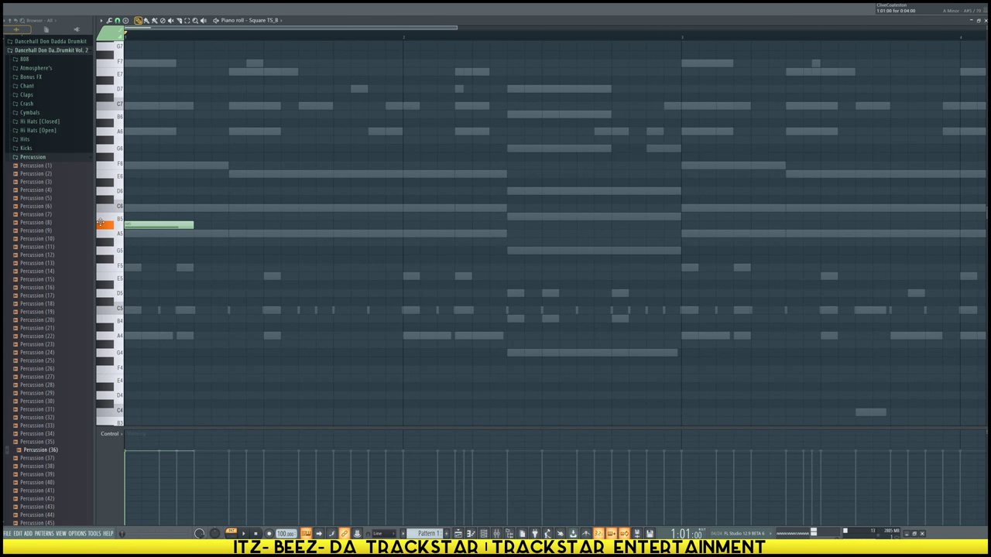
pyautogui.moveTo(161, 226); pyautogui.dragTo(161, 234)
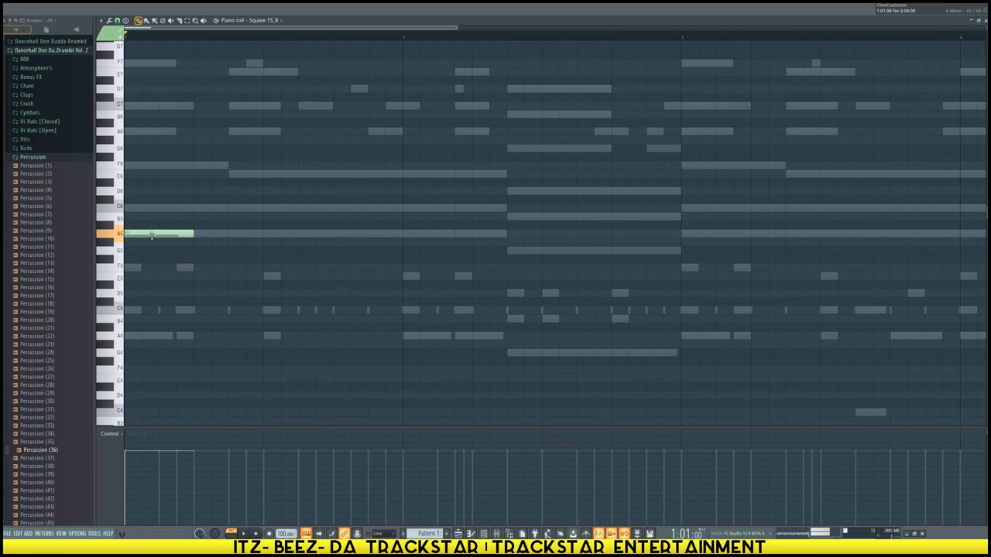
# Set the piano roll snap to Line and delete the A5 note at the start
pyautogui.click(117, 21)
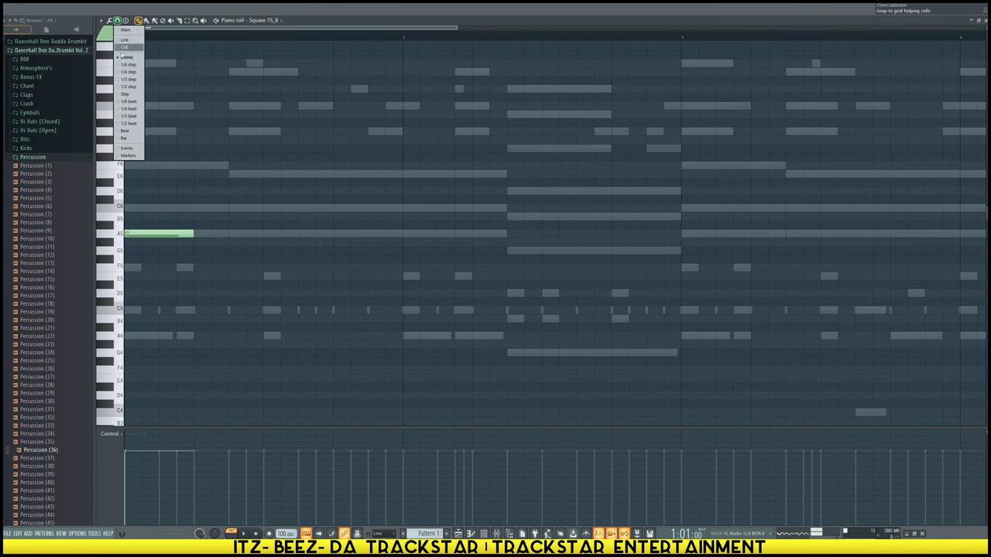
pyautogui.click(128, 72)
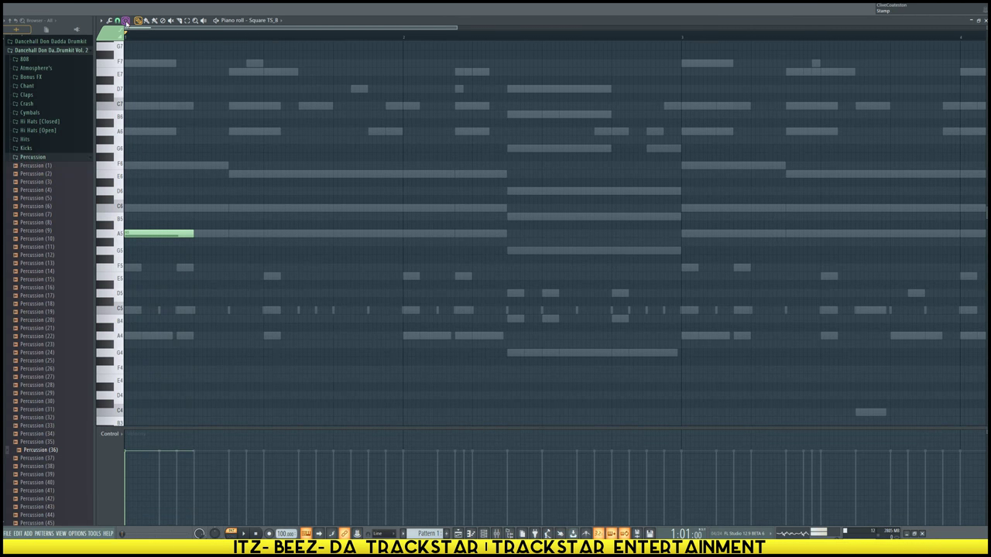
pyautogui.click(117, 21)
pyautogui.click(117, 21)
pyautogui.click(119, 22)
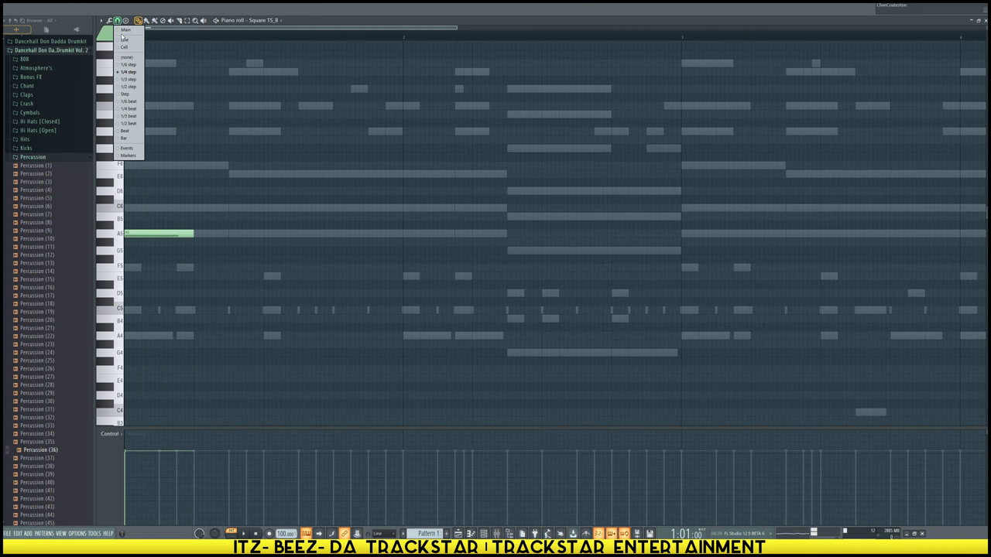
pyautogui.click(128, 40)
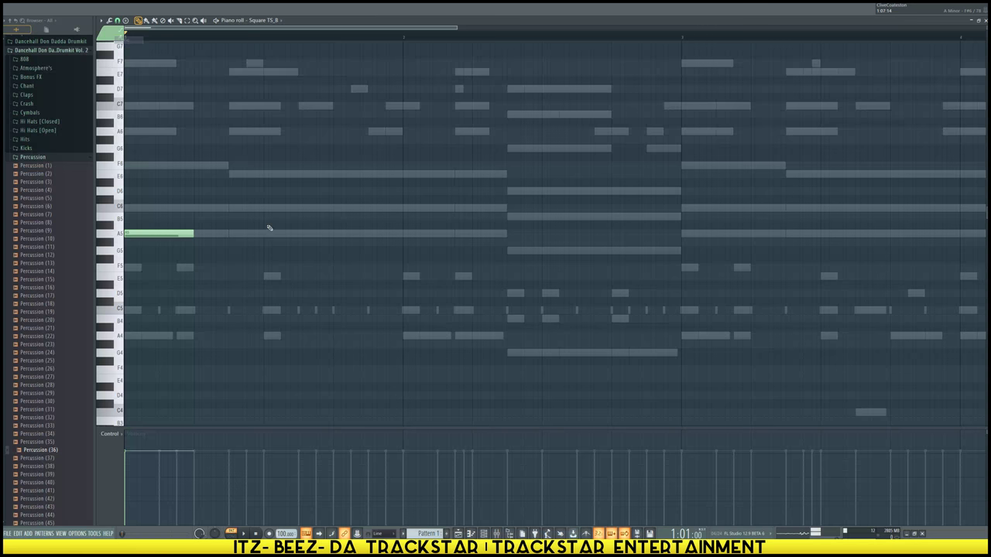
pyautogui.rightClick(165, 231)
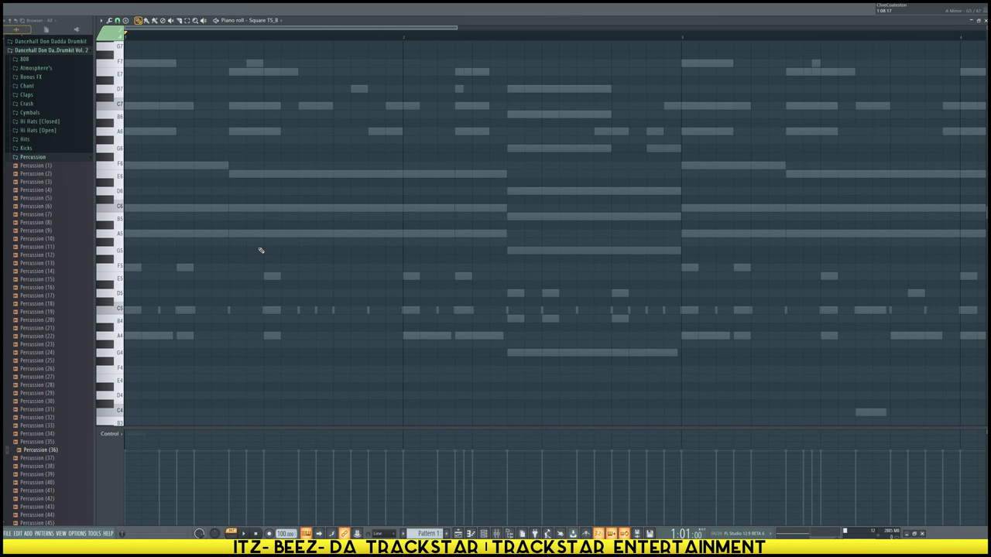
# Play the pattern briefly from the start to hear where the synth notes should enter
pyautogui.press('space')
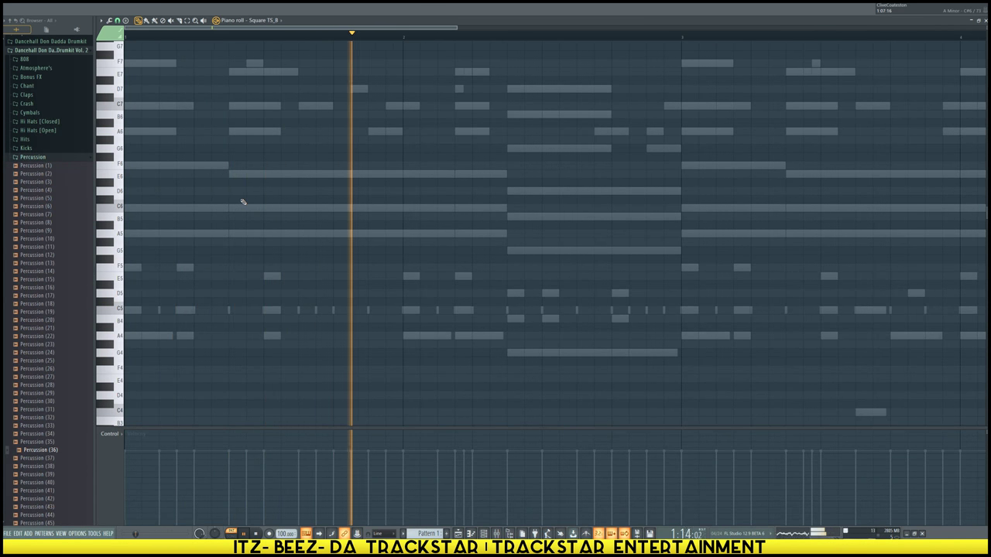
pyautogui.press('space')
pyautogui.press('space')
pyautogui.press('space')
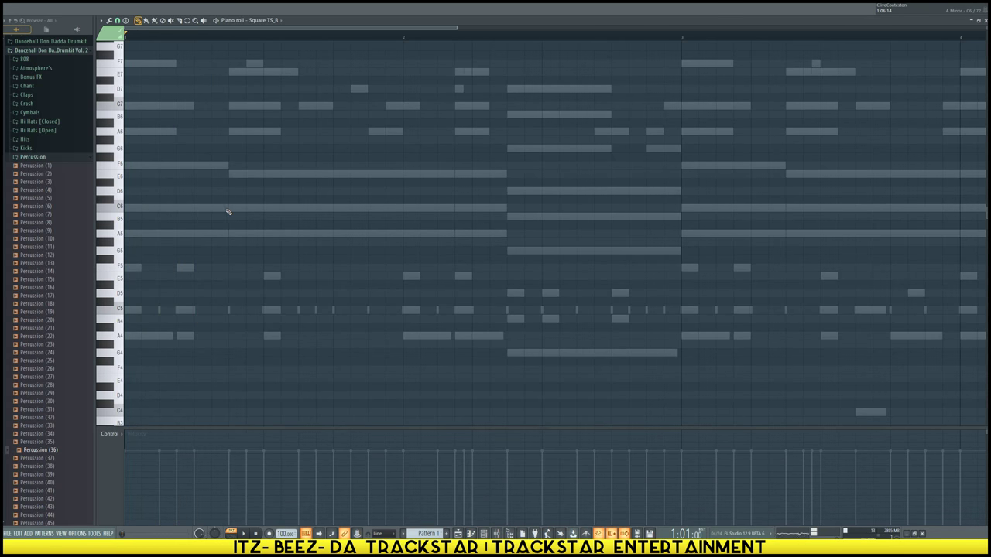
# Place four-step E6 and C6 notes at step 7 of bar 1
pyautogui.click(229, 176)
pyautogui.click(233, 210)
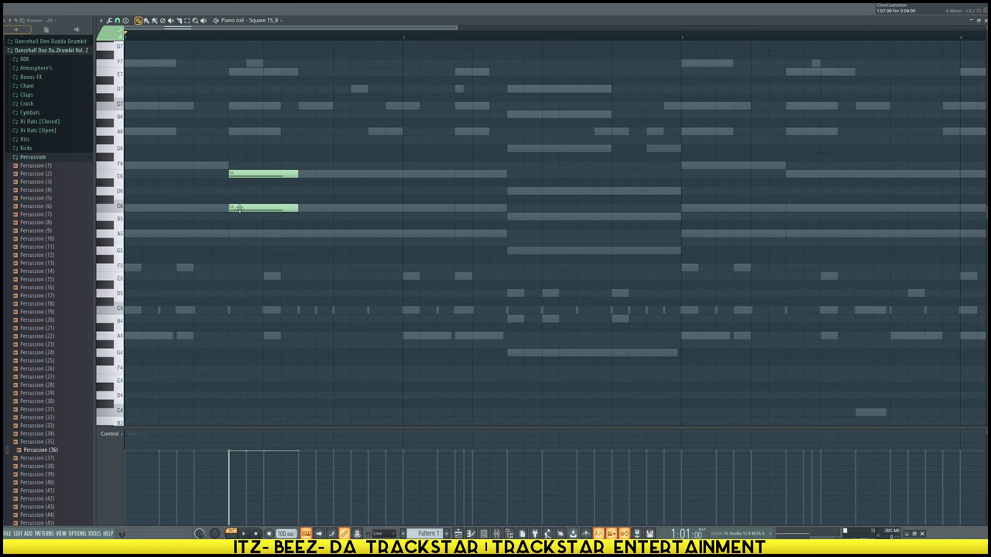
pyautogui.rightClick(233, 208)
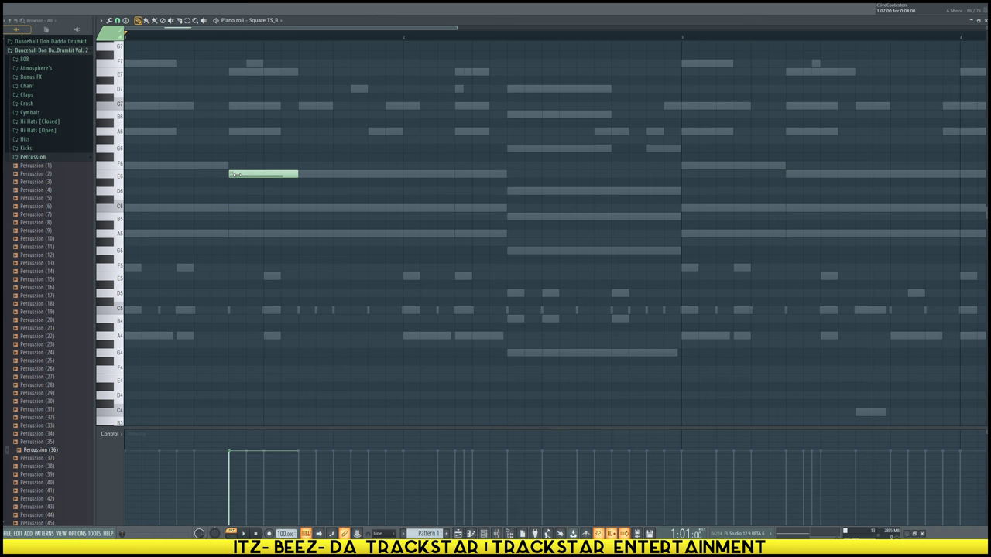
pyautogui.click(234, 207)
# Chop the C6 note into half-size slices by adjusting the time multiplier, and delete every slice except the first
pyautogui.scroll(2, 285, 227)
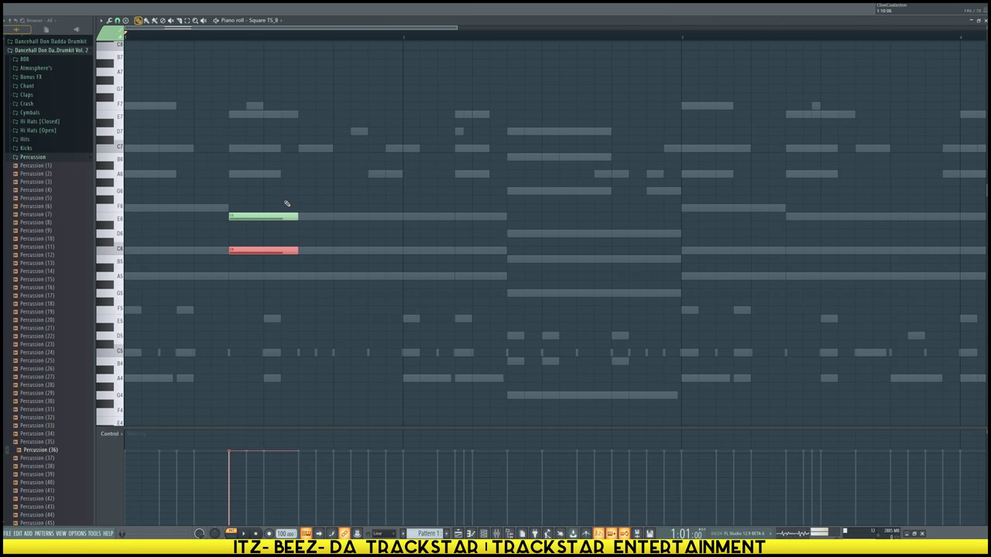
pyautogui.hotkey('ctrl', 'u')
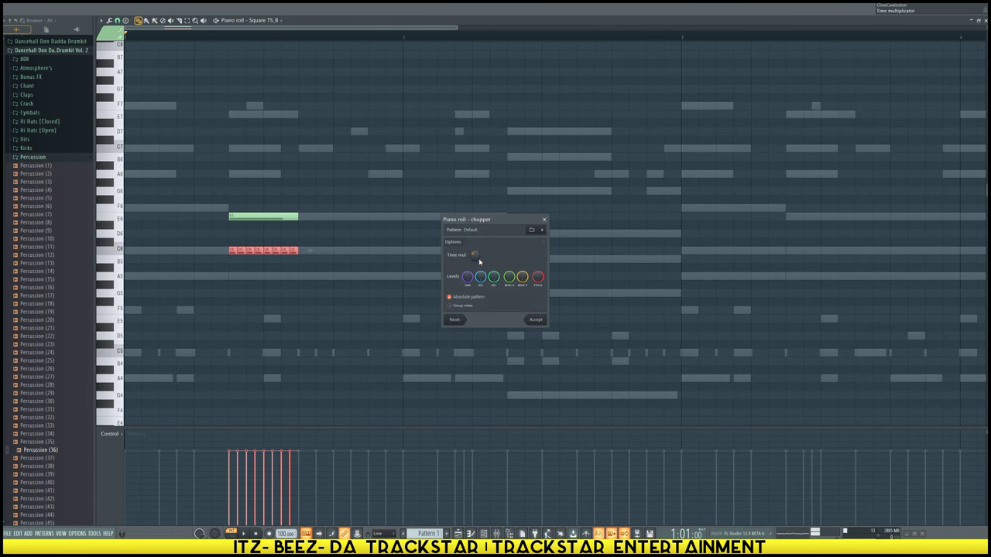
pyautogui.moveTo(480, 262); pyautogui.dragTo(480, 260)
pyautogui.click(534, 320)
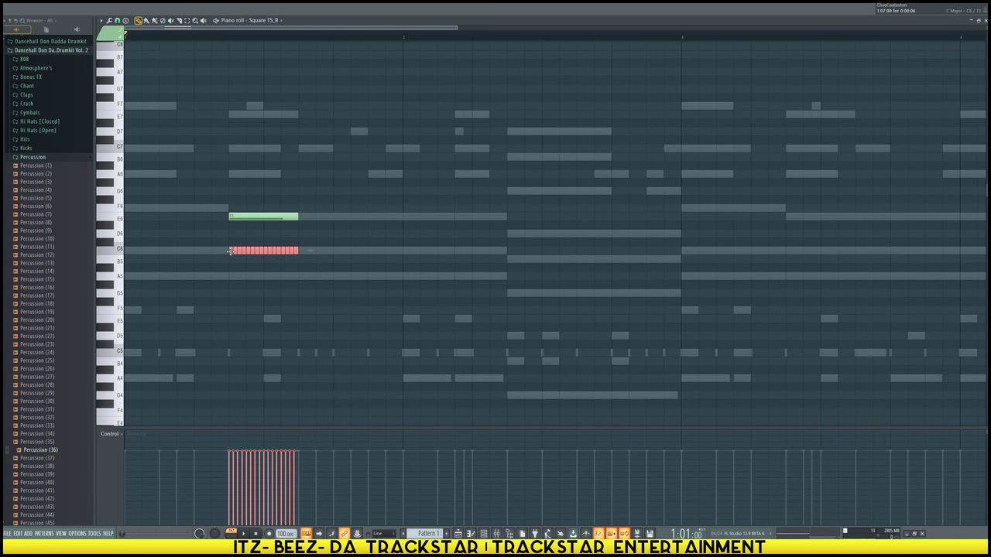
pyautogui.rightClick(235, 250)
pyautogui.rightClick(304, 253)
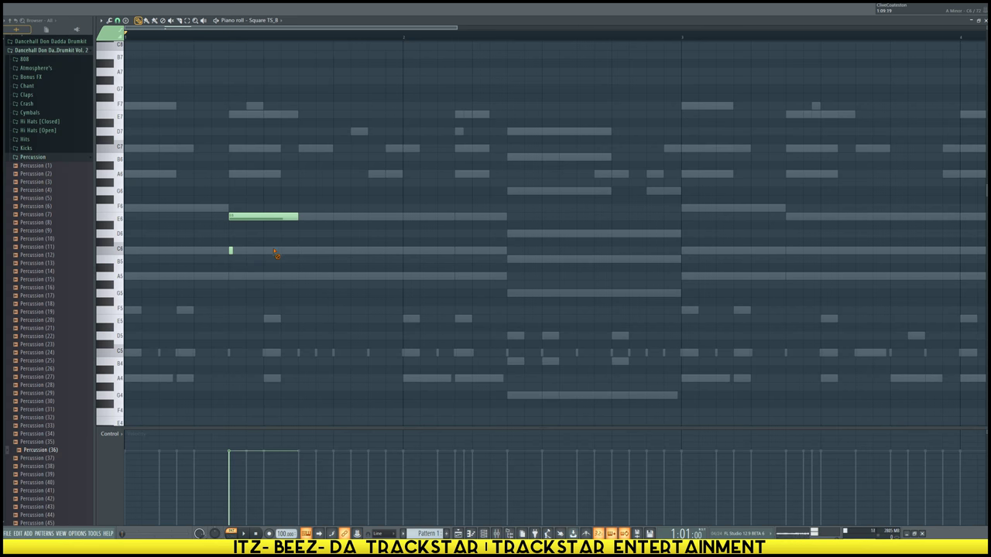
# Trim the start of the E6 note to the end of the short C6 note and audition the result
pyautogui.scroll(5, 229, 41)
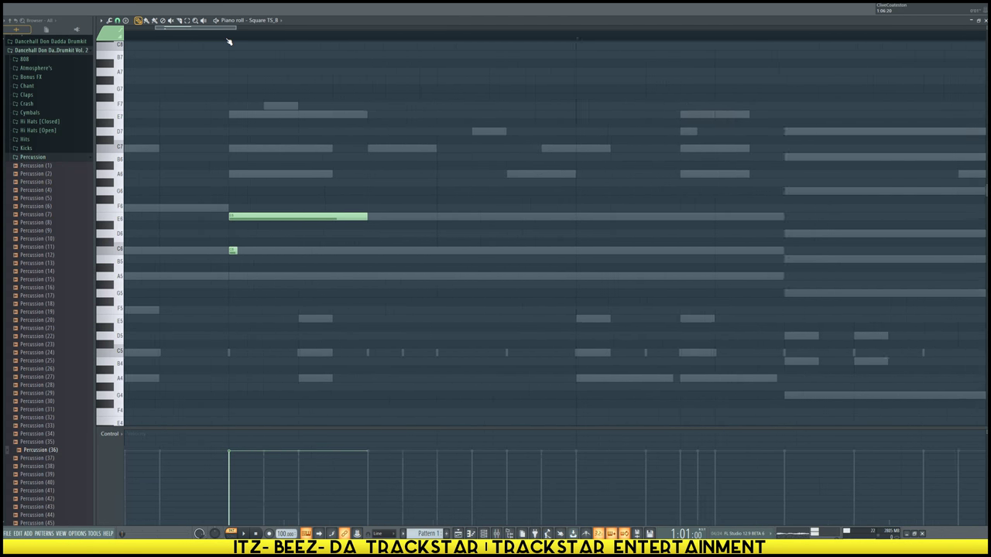
pyautogui.moveTo(229, 217); pyautogui.dragTo(247, 219)
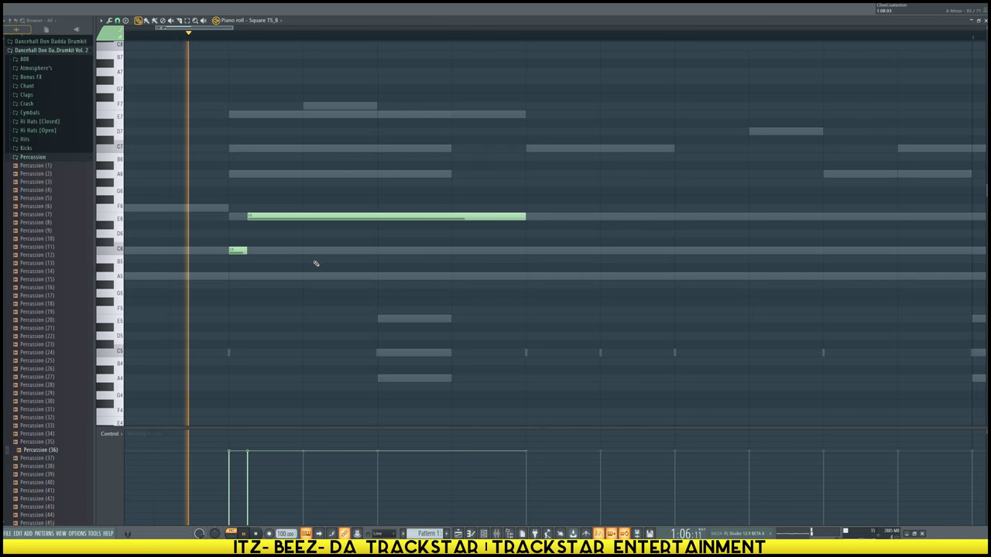
pyautogui.press('space')
pyautogui.press('space')
pyautogui.scroll(-5, 336, 40)
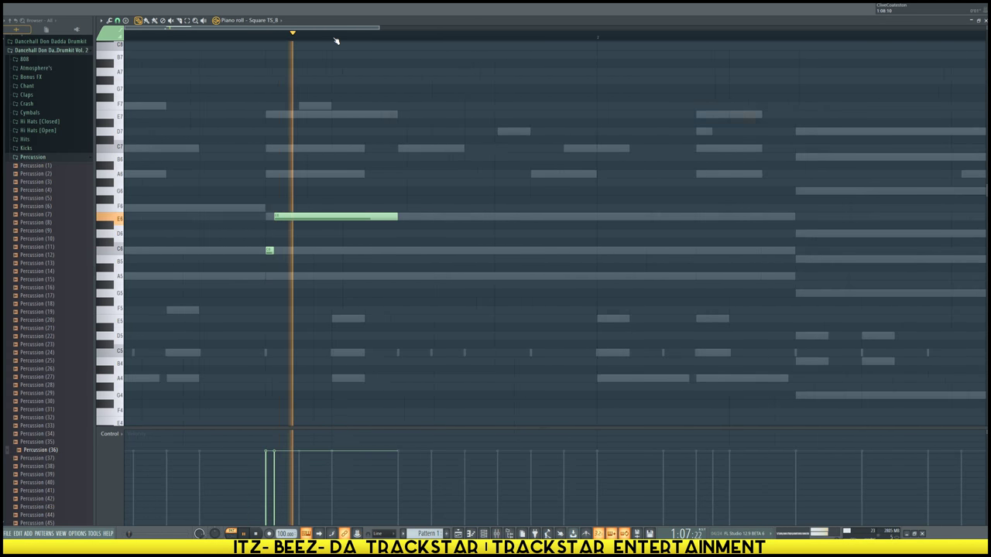
pyautogui.press('space')
# Try both synth notes an octave lower during playback and return them to their original octave
pyautogui.hotkey('ctrl', 'Down')
pyautogui.press('space')
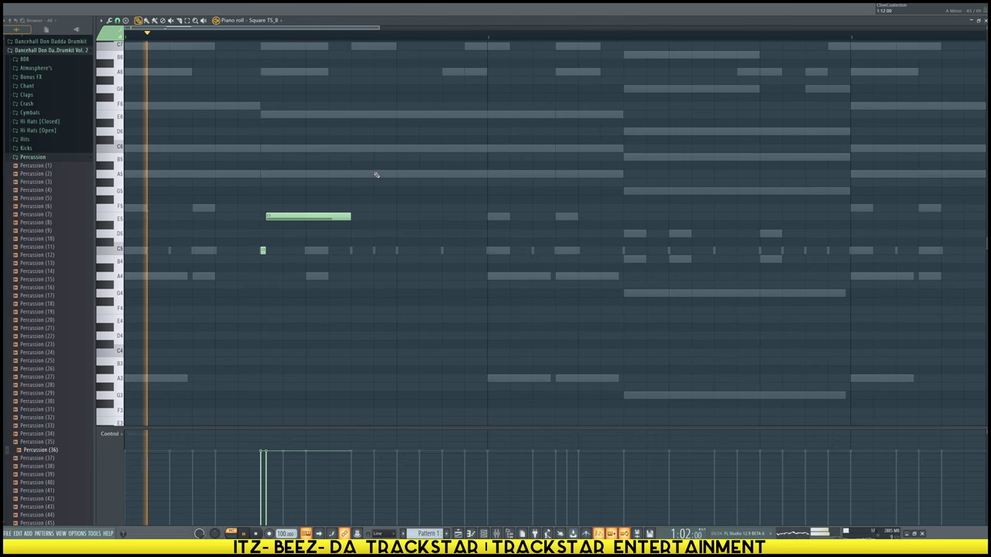
pyautogui.press('space')
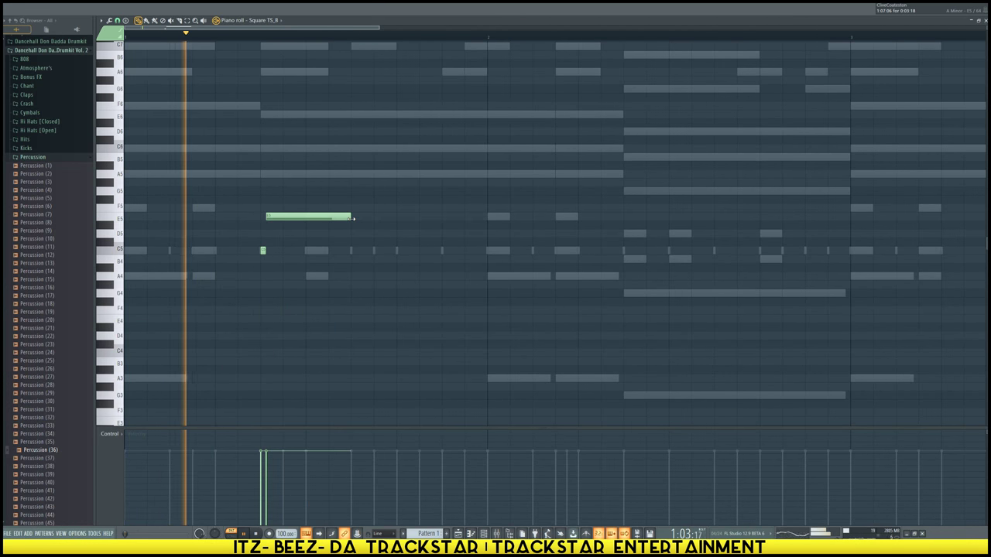
pyautogui.press('space')
pyautogui.press('space')
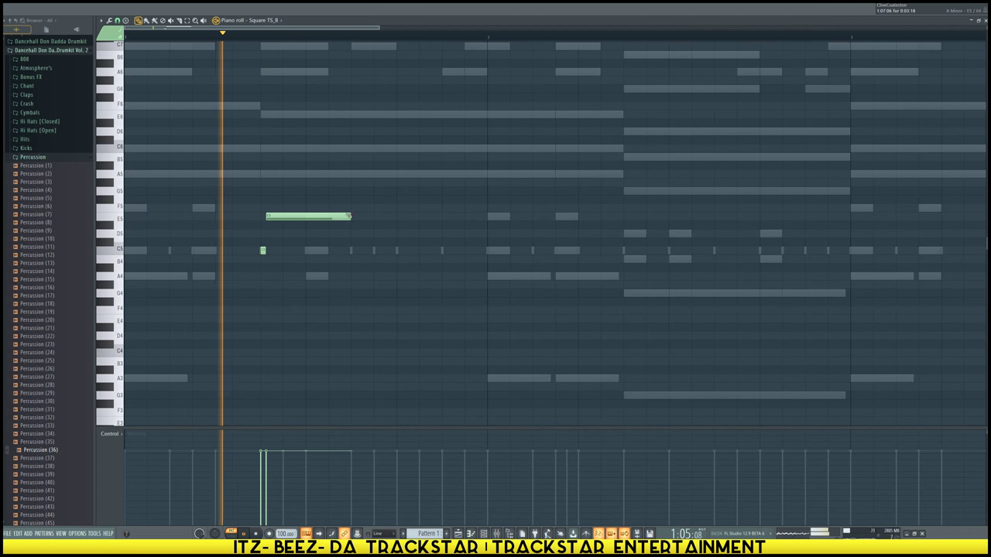
pyautogui.press('space')
pyautogui.hotkey('ctrl', 'Up')
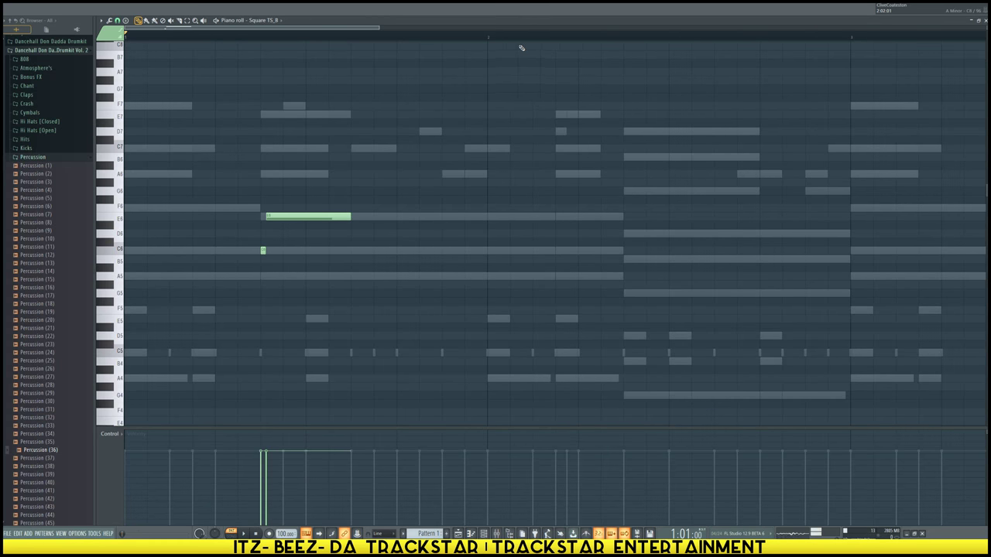
# Close the piano roll and play the pattern with the new synth notes
pyautogui.scroll(-2, 509, 40)
pyautogui.scroll(-2, 931, 73)
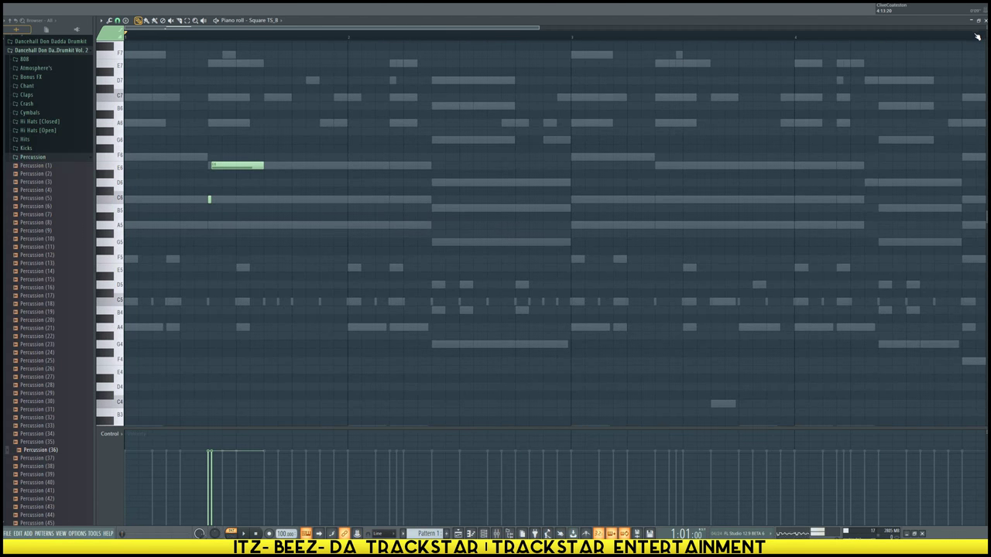
pyautogui.click(984, 20)
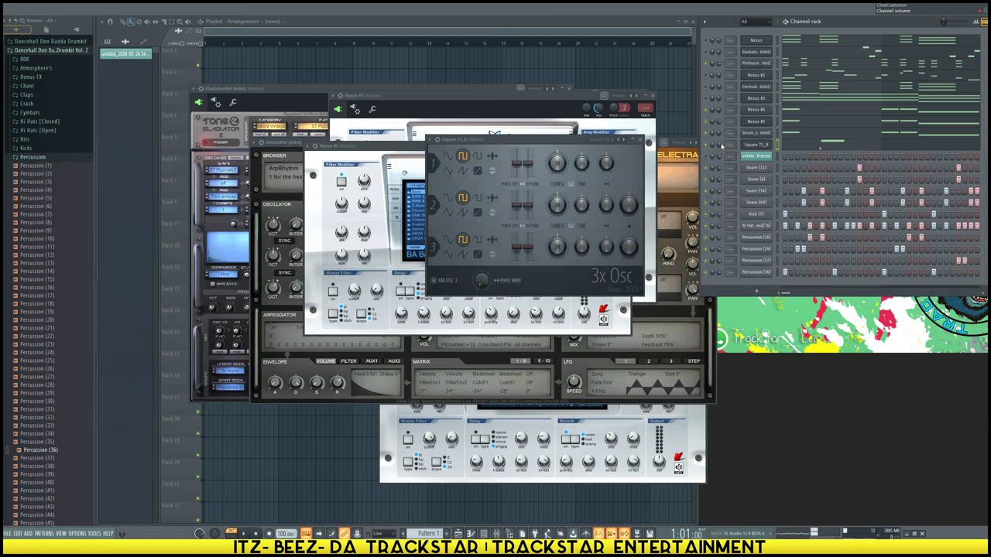
pyautogui.press('space')
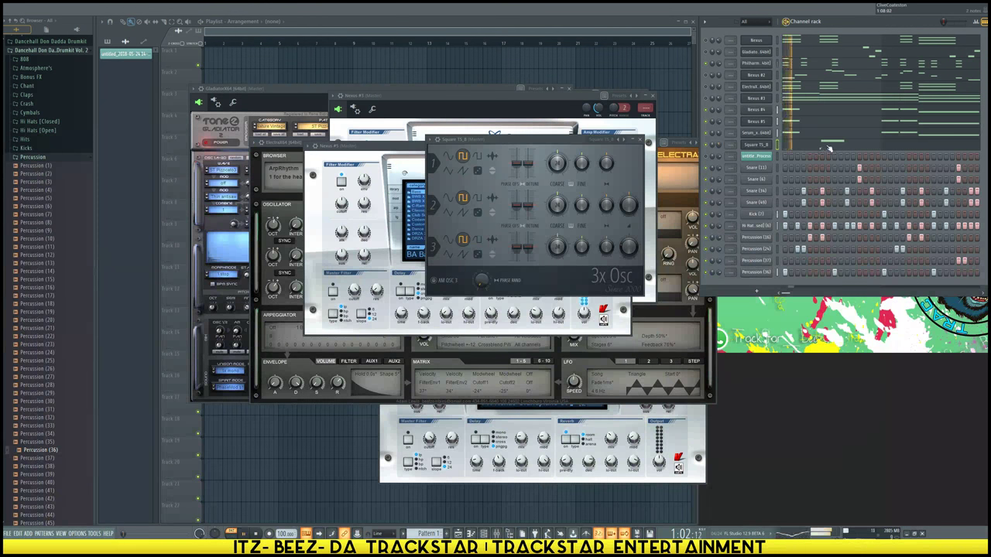
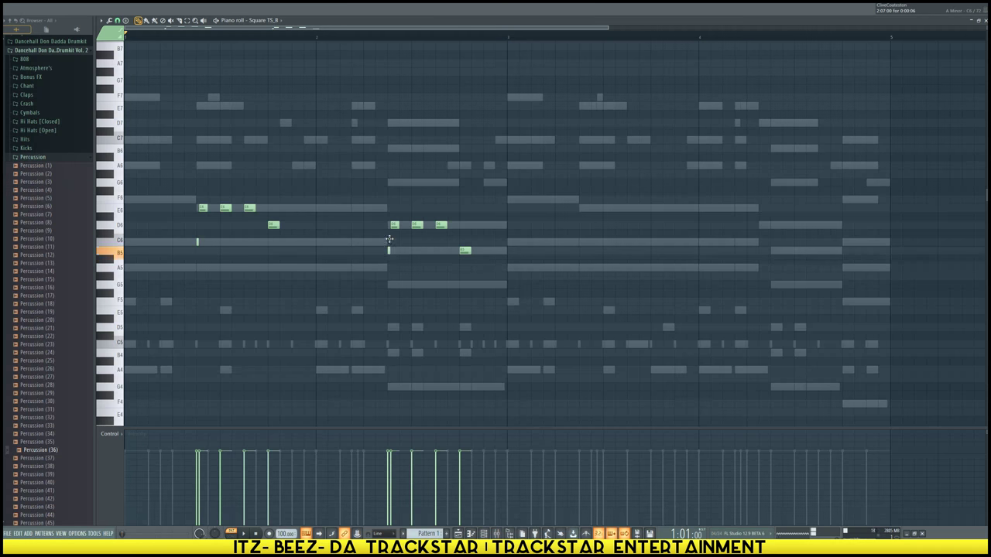
# Try the short note at step 7 of bar 2 on C6 during playback and return it to B5
pyautogui.rightClick(389, 243)
pyautogui.press('space')
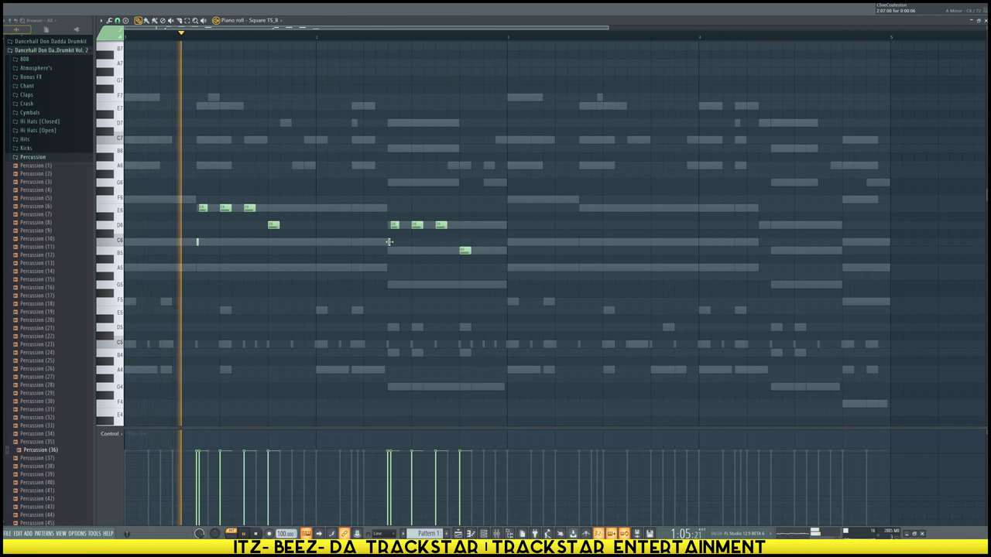
pyautogui.click(388, 250)
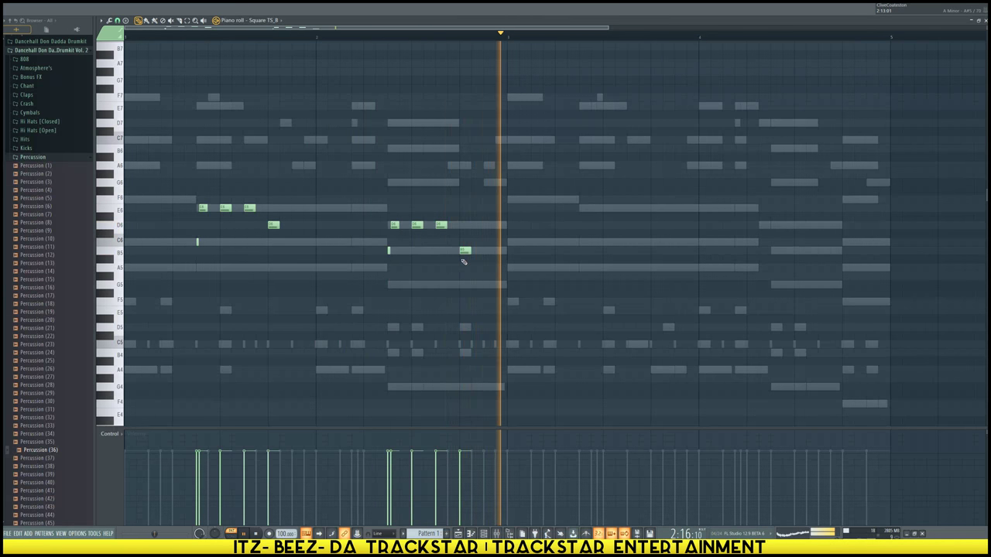
# Extend the last B5 note of bar 2 to two steps, follow it with a two-step G5 note, and audition the melody
pyautogui.press('space')
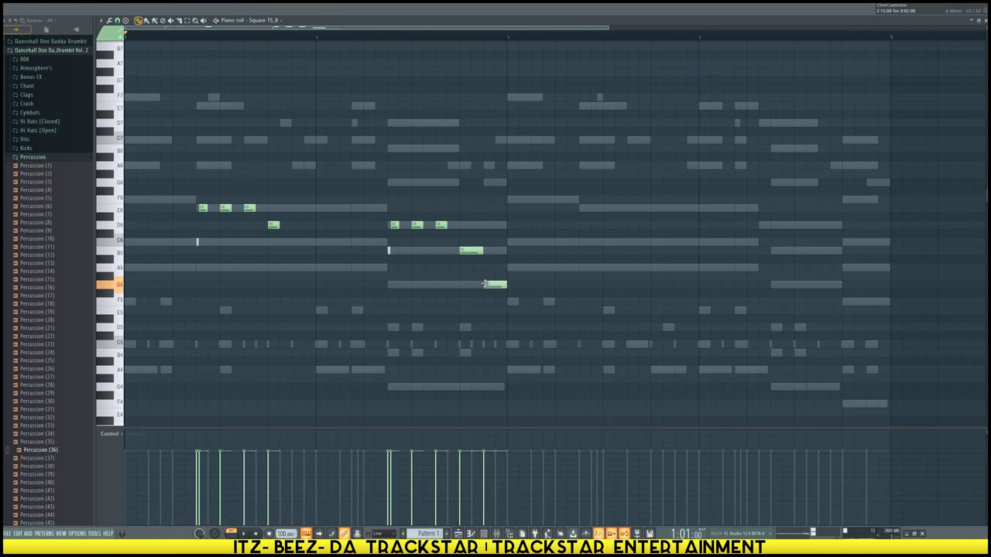
pyautogui.press('space')
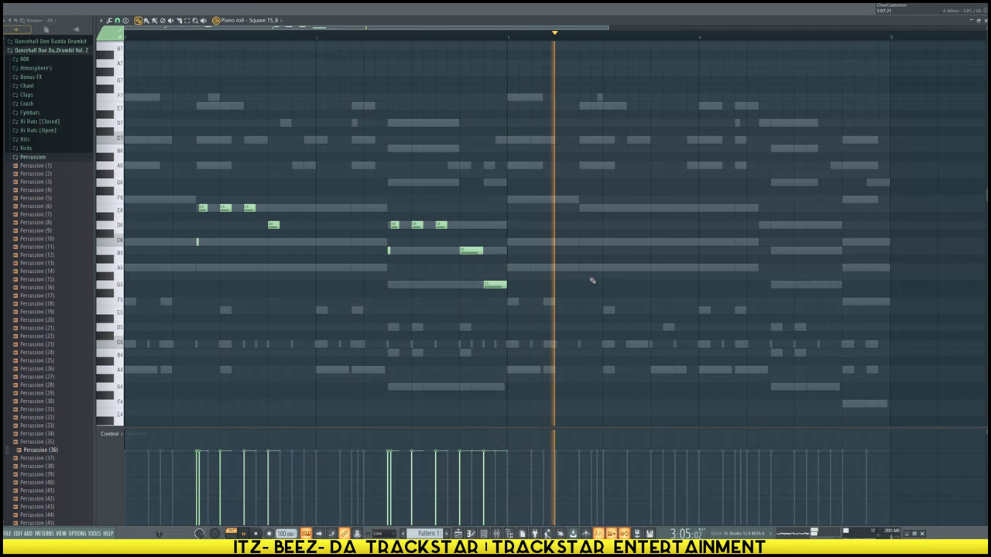
pyautogui.press('space')
pyautogui.press('space')
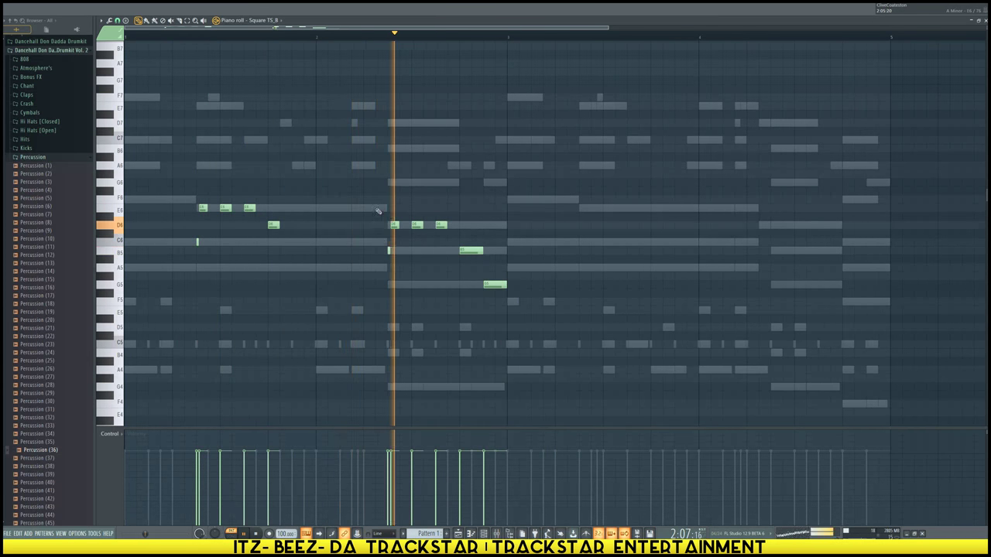
pyautogui.moveTo(378, 206); pyautogui.dragTo(395, 265)
pyautogui.scroll(-1, 397, 239)
pyautogui.moveTo(396, 211); pyautogui.dragTo(590, 194)
pyautogui.press('space')
pyautogui.press('space')
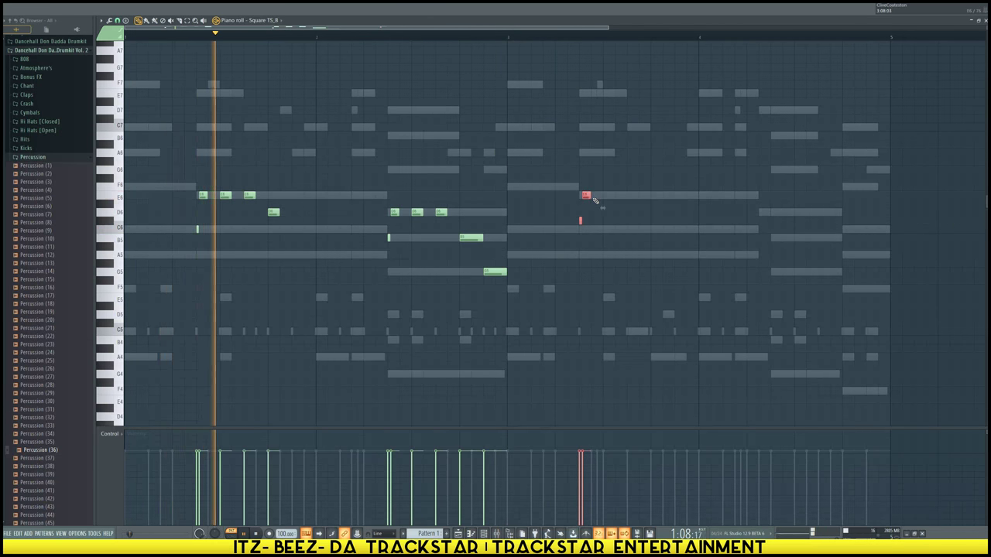
pyautogui.keyDown('ctrl'); pyautogui.click(493, 246); pyautogui.keyUp('ctrl')
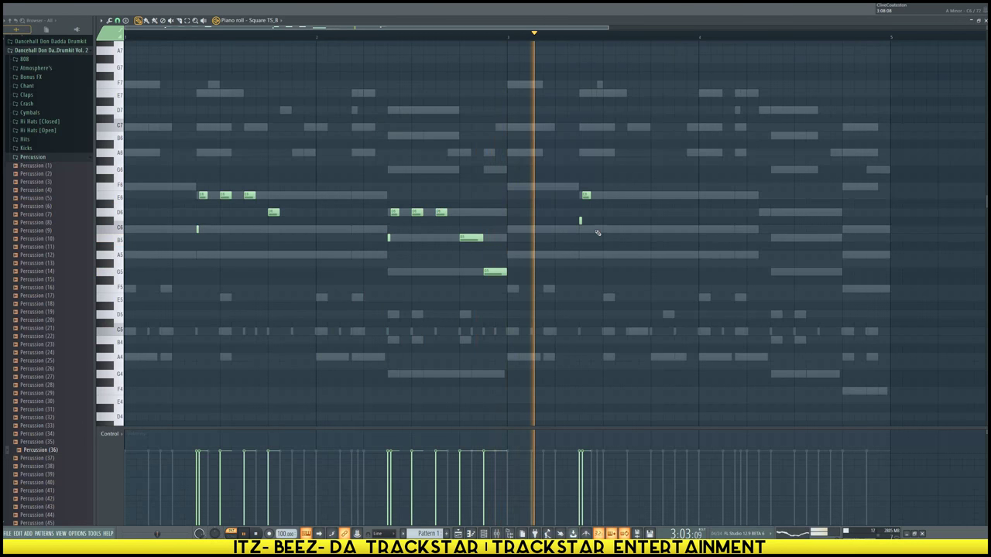
pyautogui.click(597, 215)
pyautogui.moveTo(608, 241); pyautogui.dragTo(575, 175)
pyautogui.moveTo(604, 210); pyautogui.dragTo(610, 211)
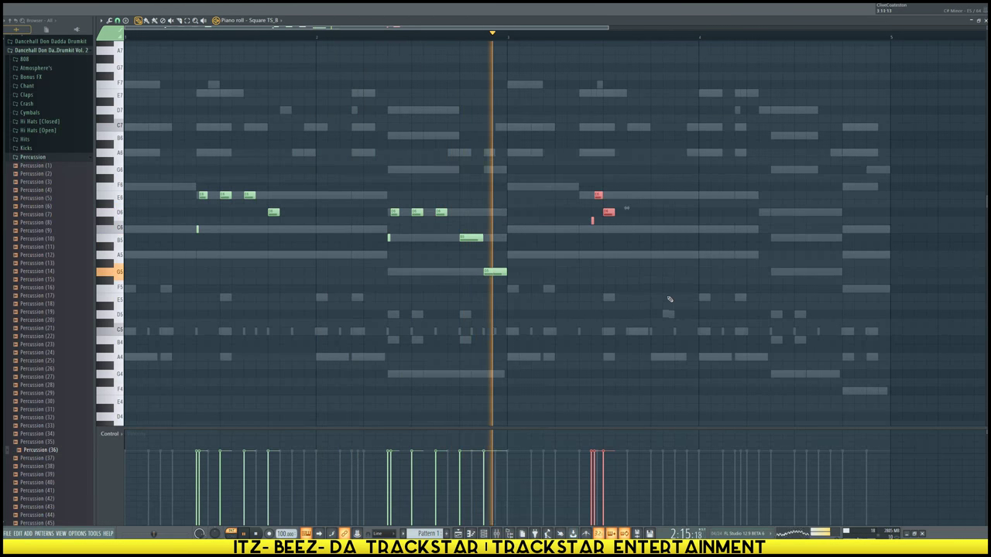
pyautogui.press('Delete')
# Copy the whole two-bar square melody into bars 3 and 4 so the copy ends at the end of bar 4
pyautogui.press('space')
pyautogui.moveTo(653, 344); pyautogui.dragTo(187, 56)
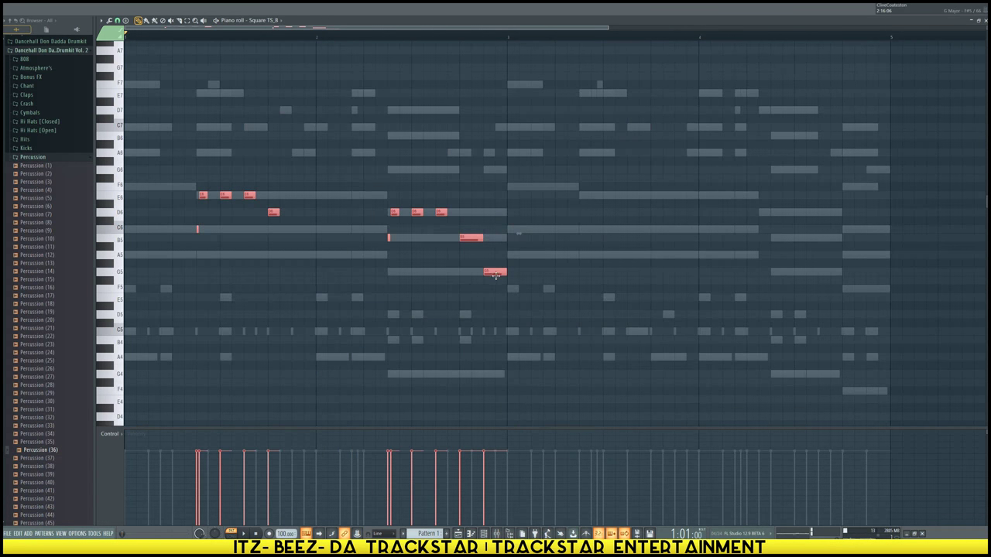
pyautogui.moveTo(496, 274); pyautogui.dragTo(869, 271)
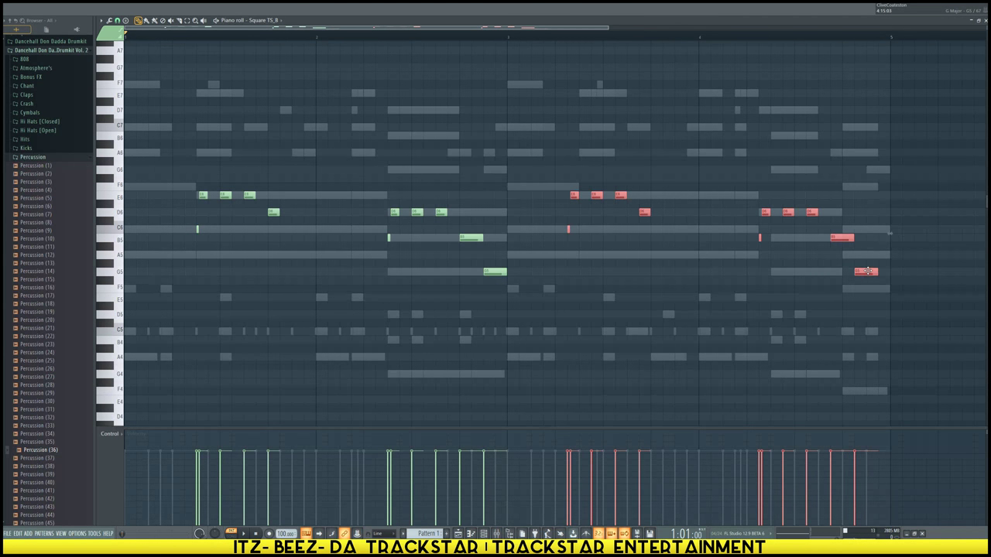
pyautogui.moveTo(847, 238); pyautogui.dragTo(855, 239)
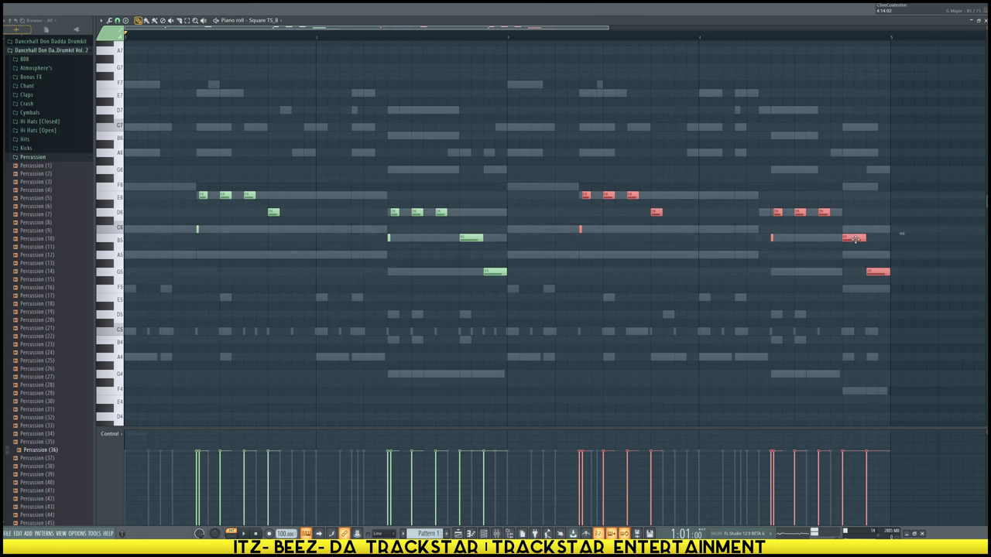
# Rework the copied ending of bar 4 into C6, F5 and A5 notes and play it from step 5 of bar 4
pyautogui.click(863, 259)
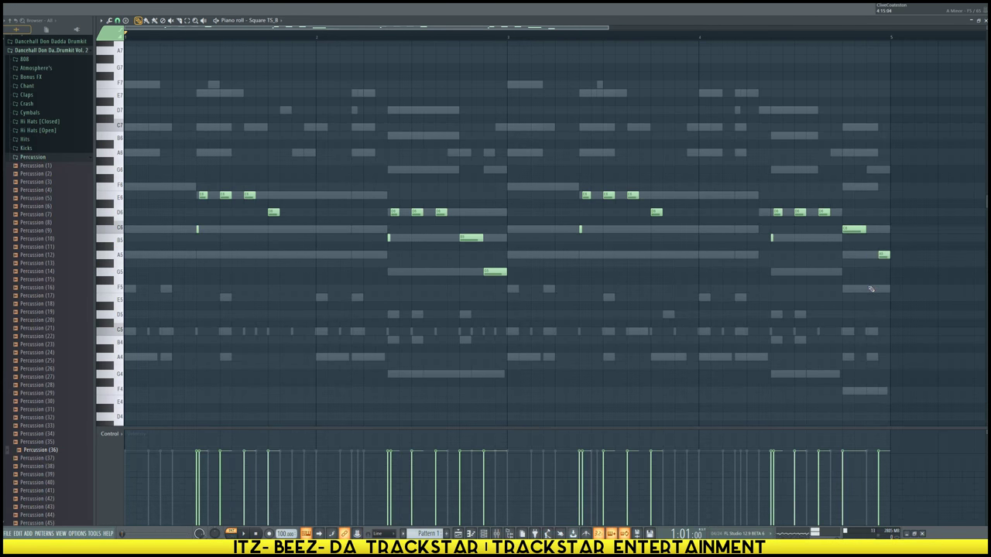
pyautogui.press('space')
pyautogui.click(756, 35)
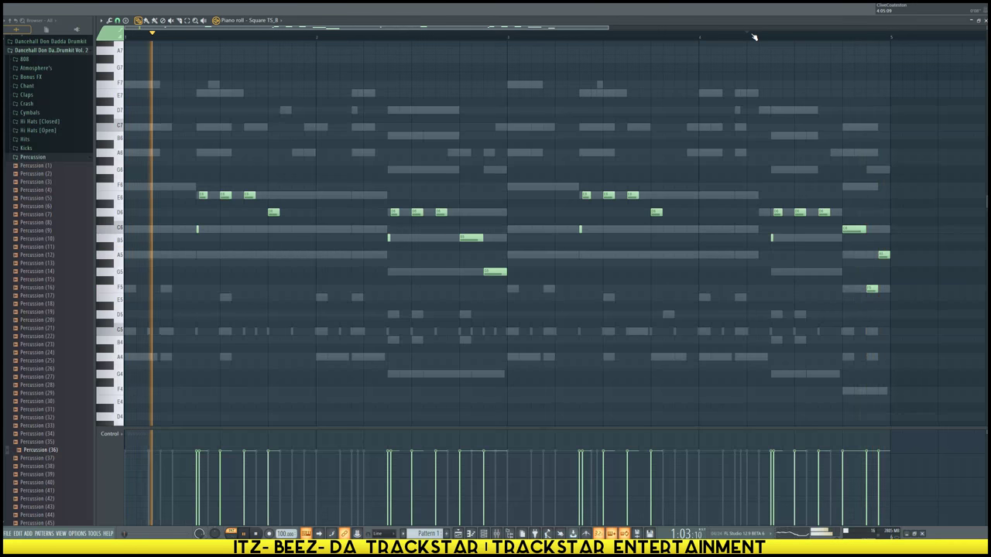
pyautogui.press('space')
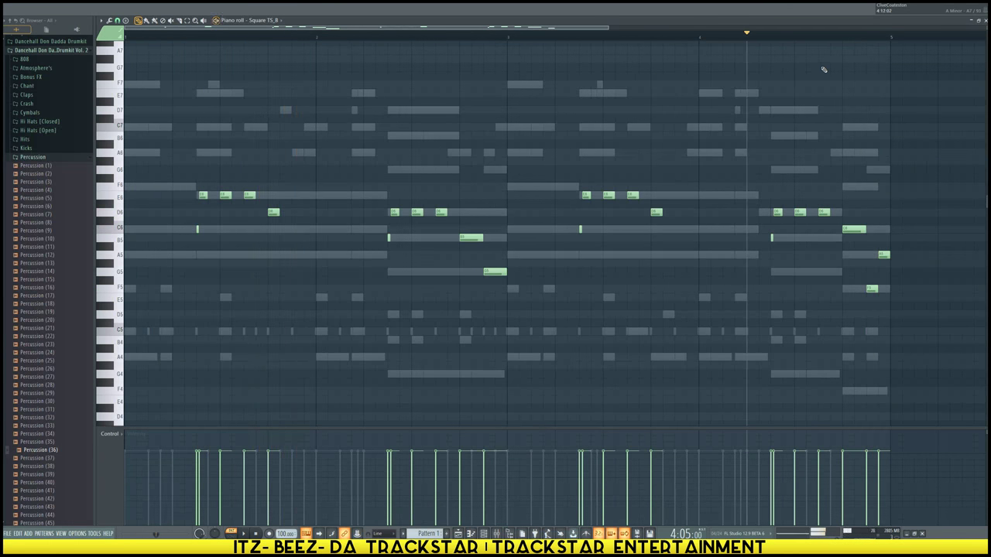
pyautogui.scroll(-3, 821, 72)
pyautogui.press('space')
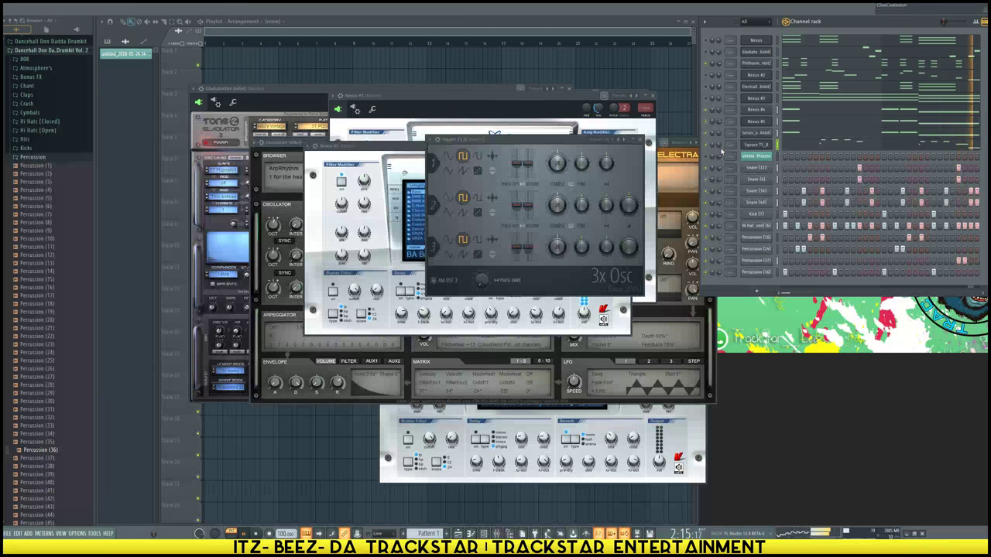
# Show the mixer and the Square TS_B channel's detailed settings, and route the channel to mixer track 7
pyautogui.click(752, 147)
pyautogui.click(751, 147)
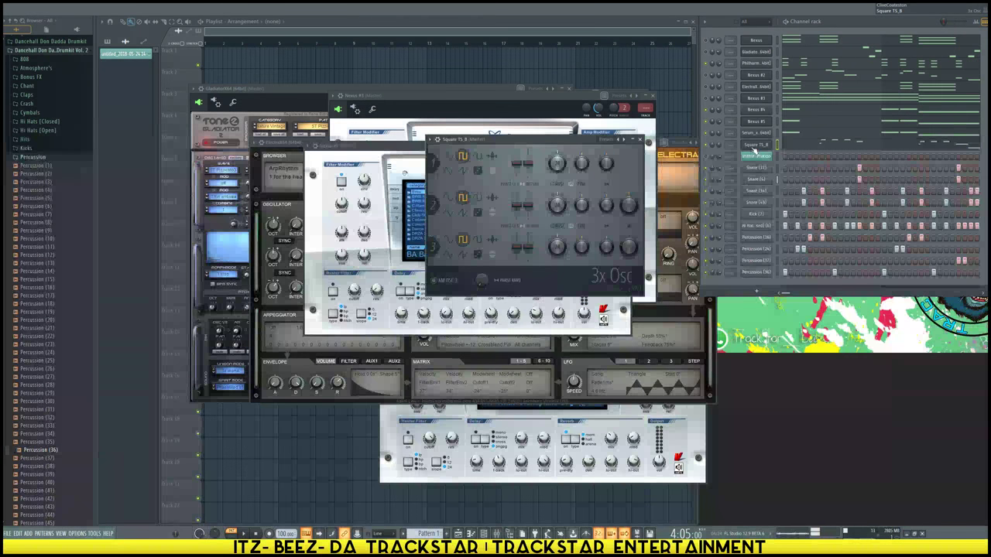
pyautogui.press('F9')
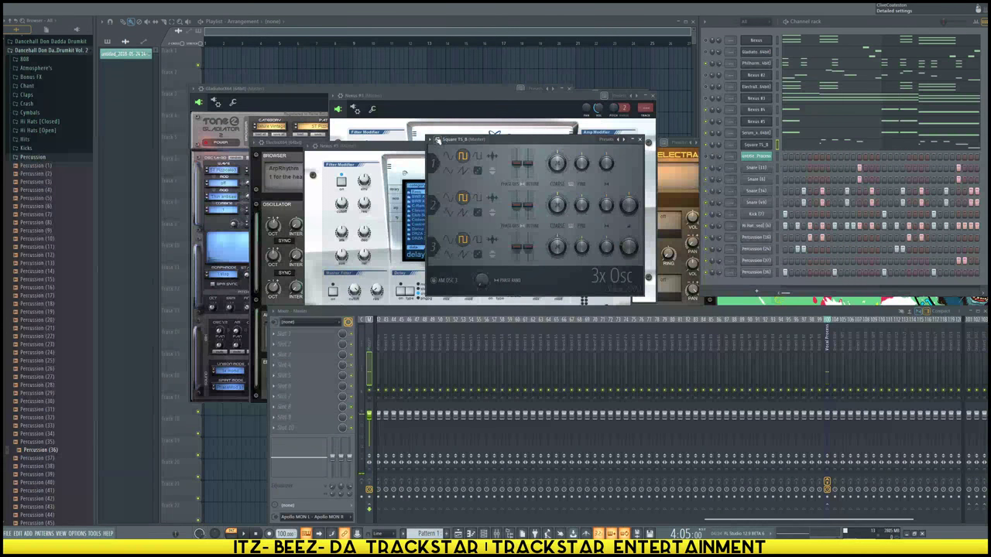
pyautogui.click(437, 140)
pyautogui.moveTo(635, 152); pyautogui.dragTo(635, 128)
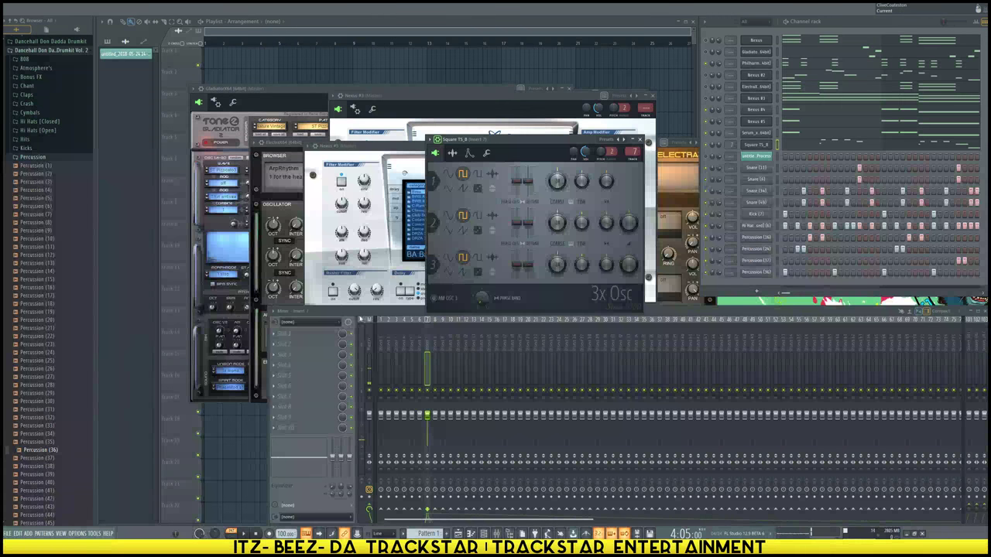
# Mark Fruity Parametric EQ 2, Fruity Chorus, Fruity Flanger and Fruity Flangus as favorites in the effect plugin list
pyautogui.click(286, 334)
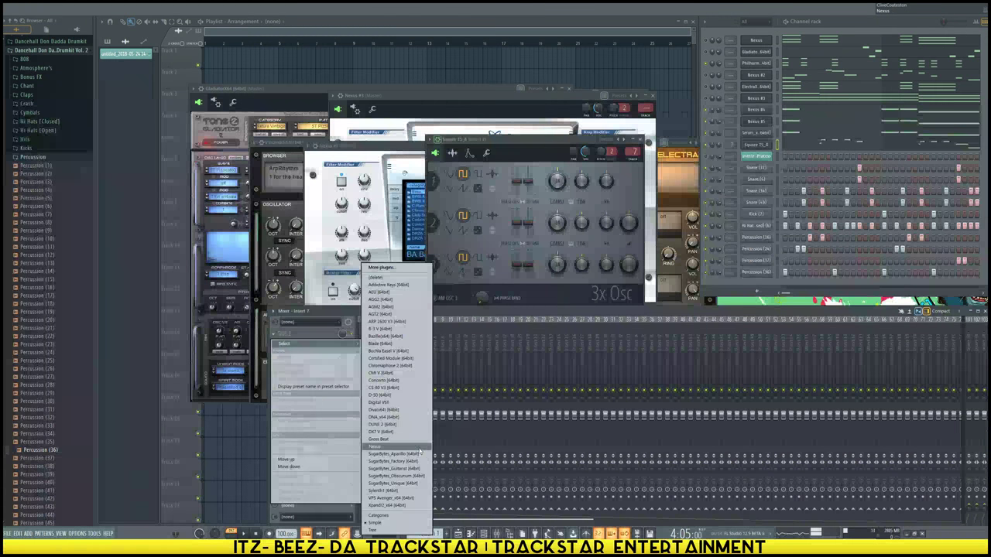
pyautogui.click(396, 268)
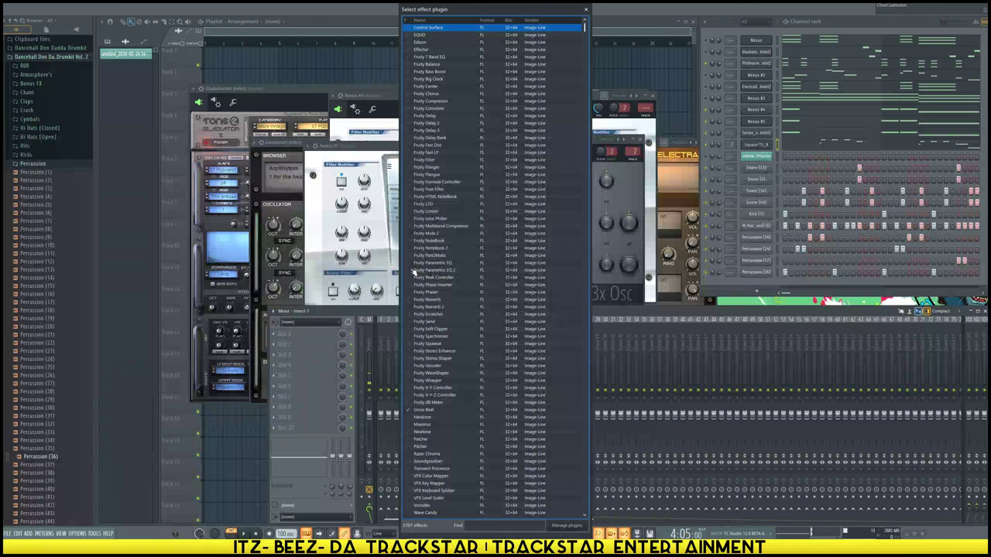
pyautogui.click(415, 270)
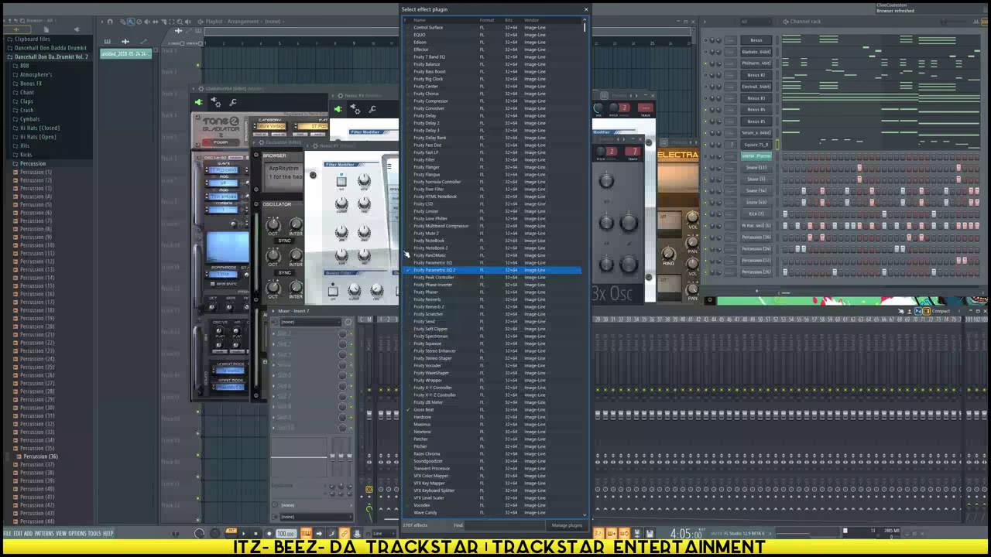
pyautogui.click(412, 94)
pyautogui.click(418, 168)
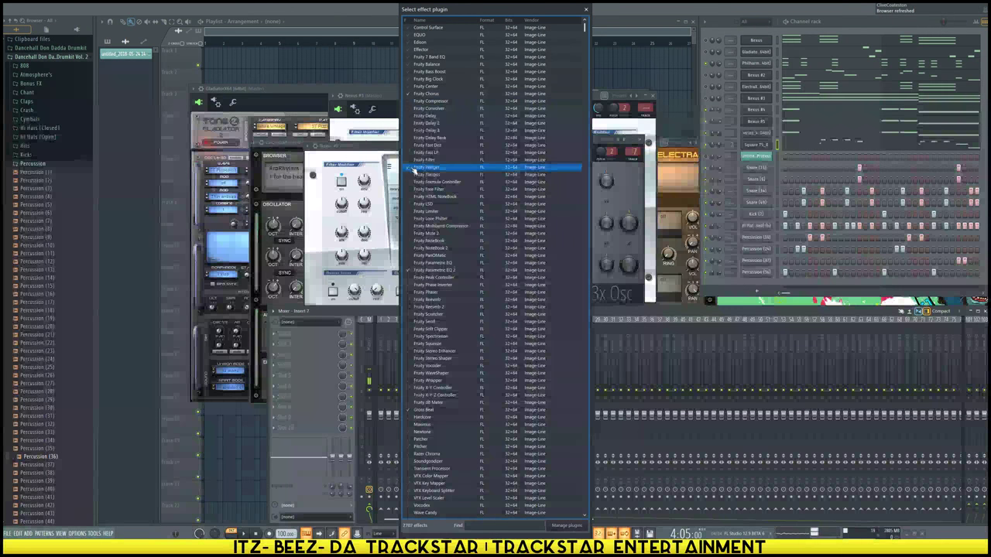
pyautogui.click(409, 175)
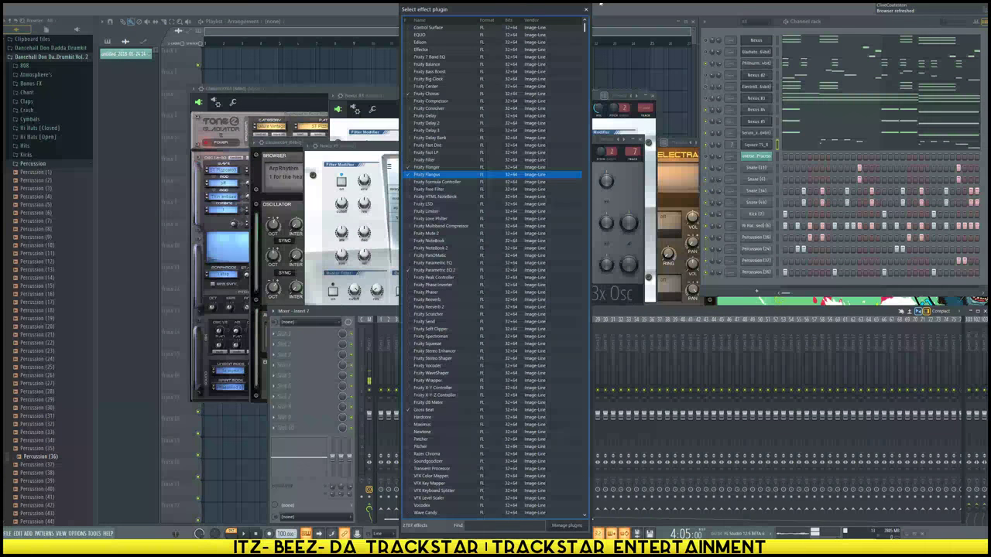
pyautogui.click(585, 10)
# Load Fruity Parametric EQ 2 in slot 1 of mixer track 7 with the Reverb EQ preset and audition it
pyautogui.click(287, 335)
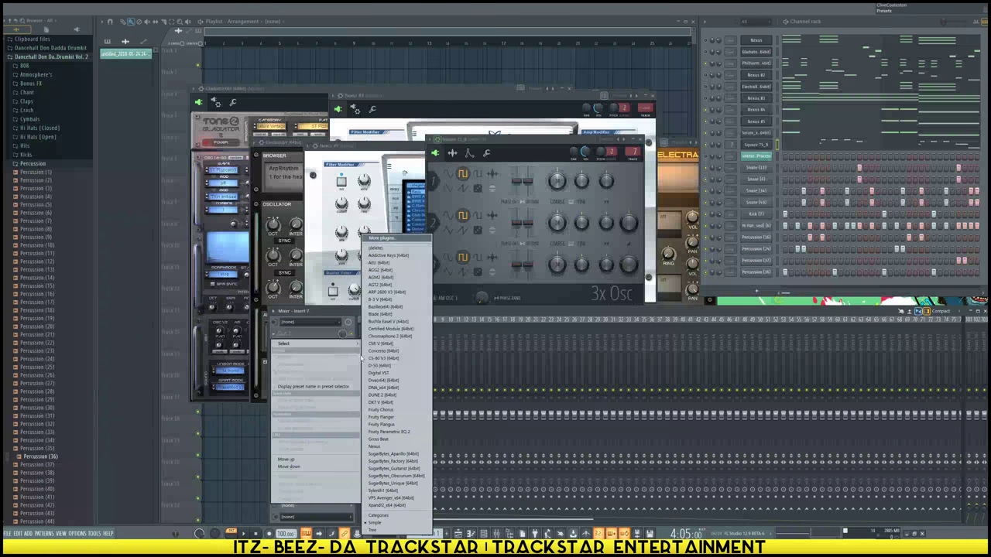
pyautogui.click(391, 431)
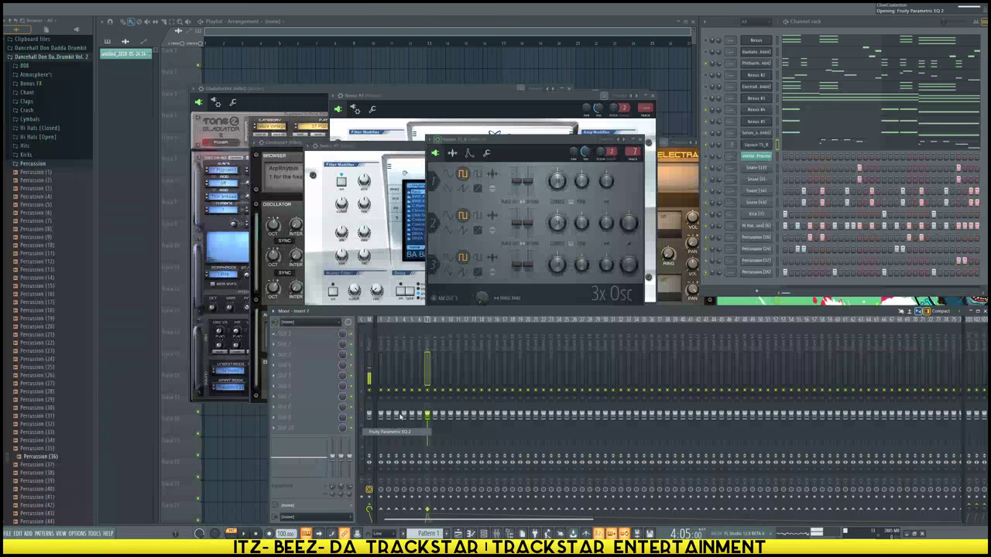
pyautogui.click(313, 57)
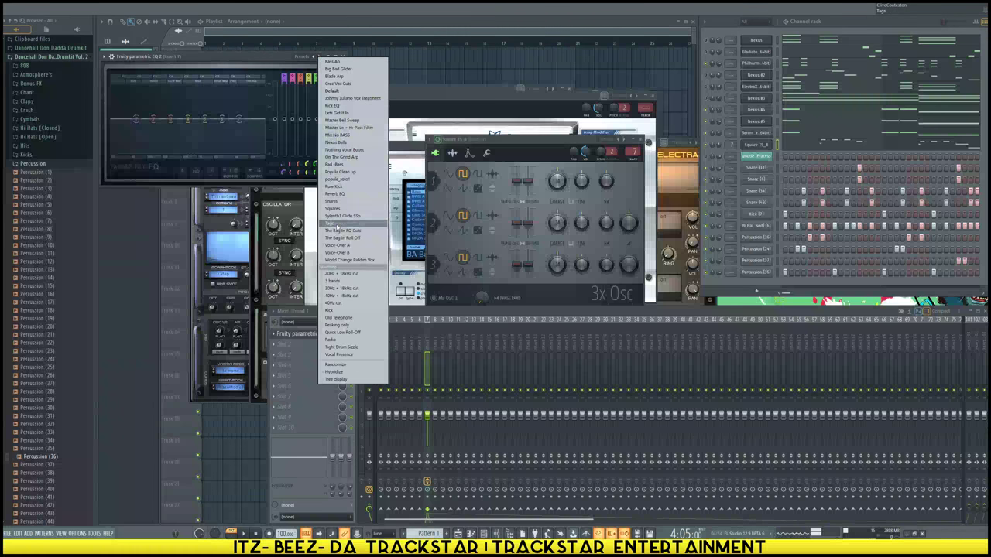
pyautogui.click(352, 196)
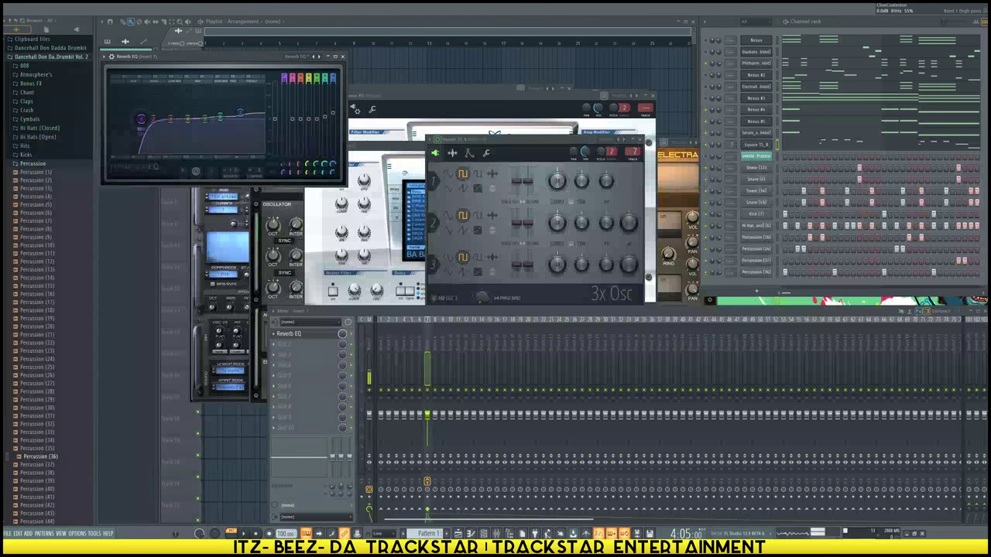
pyautogui.press('space')
pyautogui.moveTo(259, 58); pyautogui.dragTo(603, 138)
pyautogui.press('space')
# Try Fruity Flanger in slot 2 of mixer track 7 during playback, arranging the effect windows side by side
pyautogui.click(290, 345)
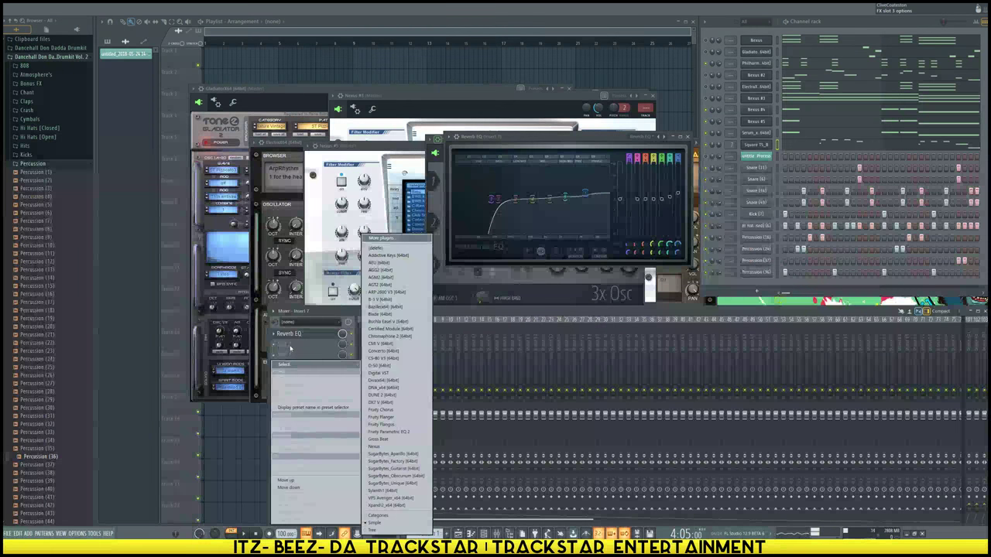
pyautogui.click(291, 345)
pyautogui.click(291, 346)
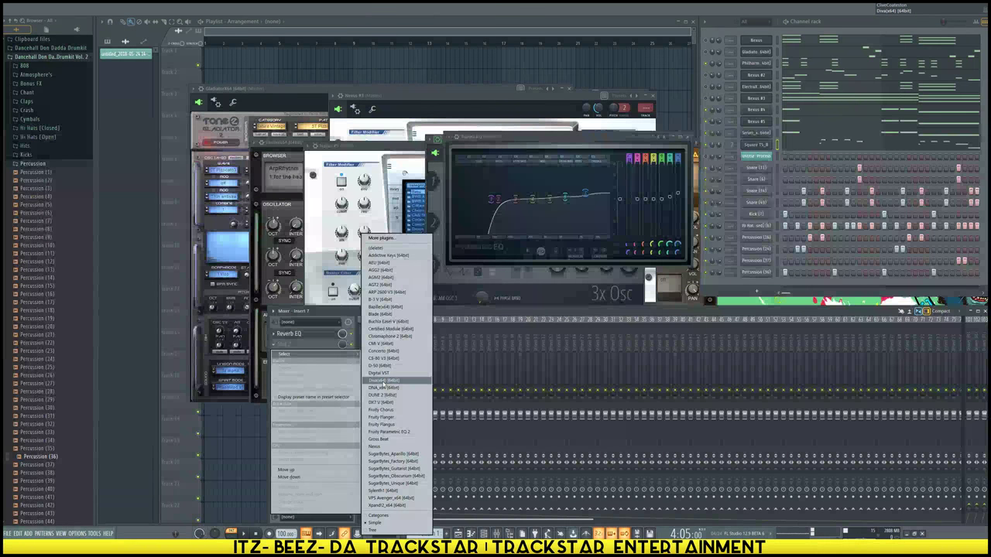
pyautogui.click(392, 417)
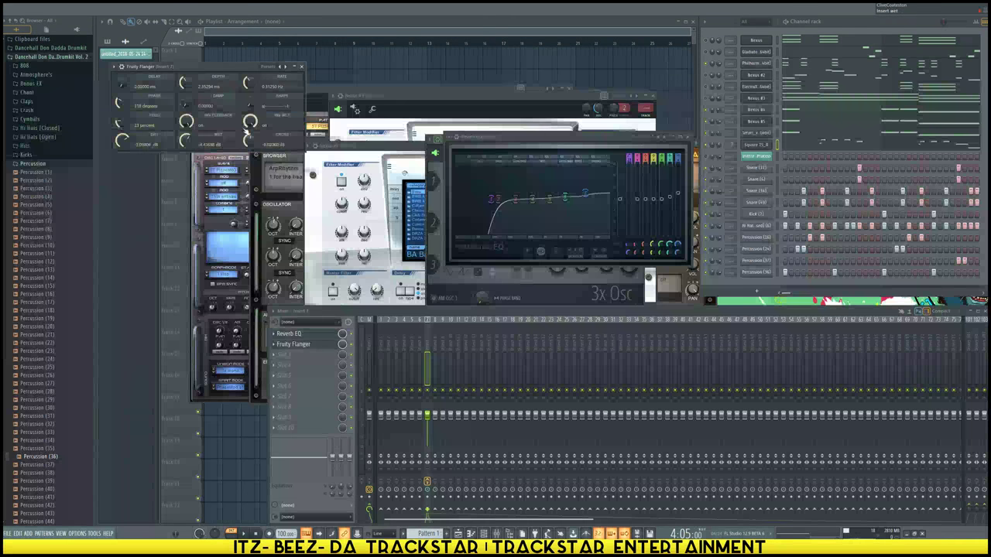
pyautogui.moveTo(237, 69); pyautogui.dragTo(699, 199)
pyautogui.press('space')
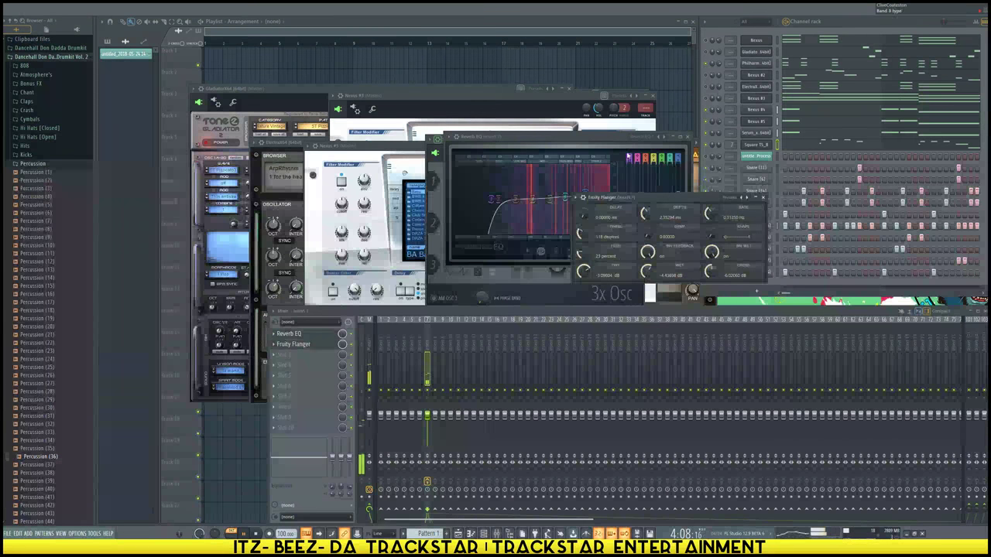
pyautogui.moveTo(594, 141); pyautogui.dragTo(427, 122)
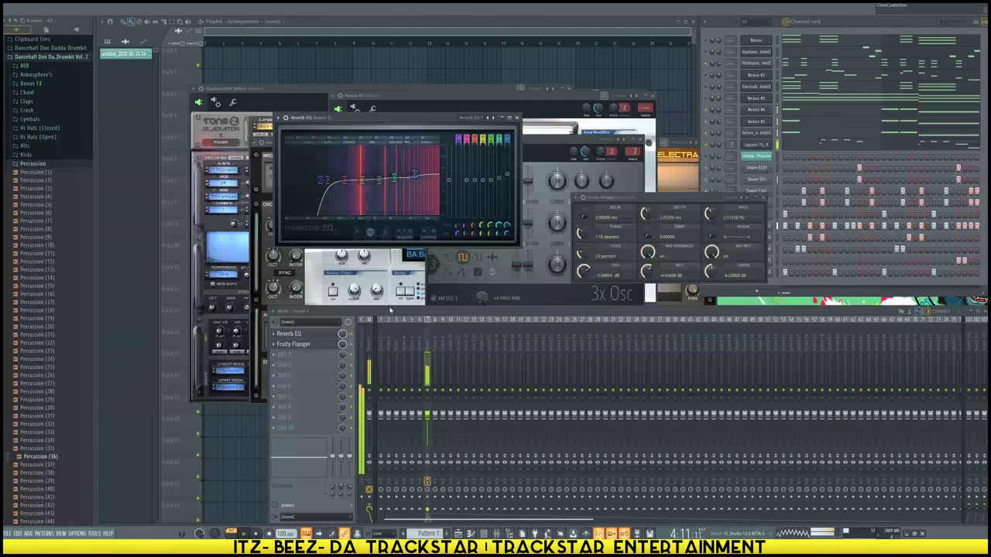
# Replace Fruity Flanger with Fruity Chorus, audition it, and move the chorus down to slot 4 of the effect chain
pyautogui.click(274, 347)
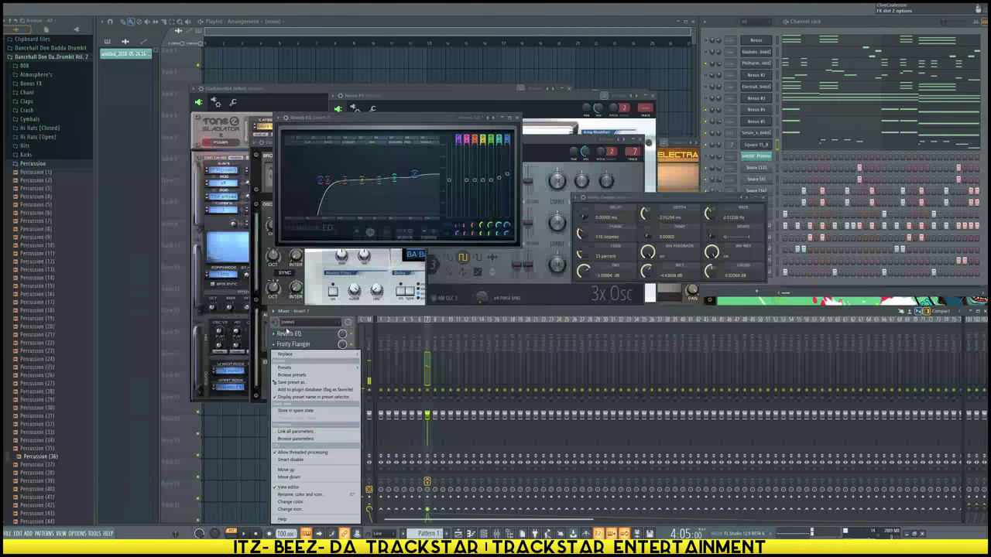
pyautogui.moveTo(350, 357)
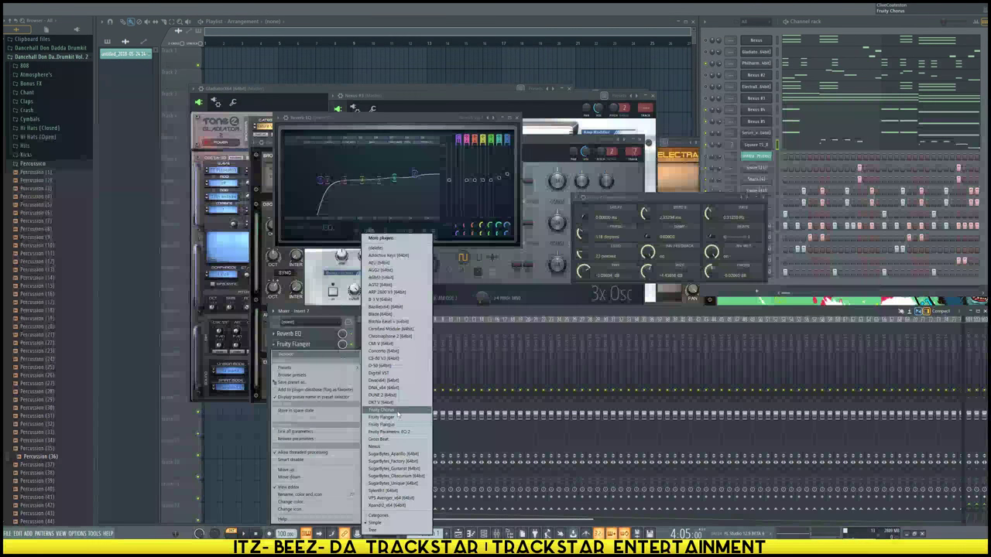
pyautogui.click(381, 410)
pyautogui.press('space')
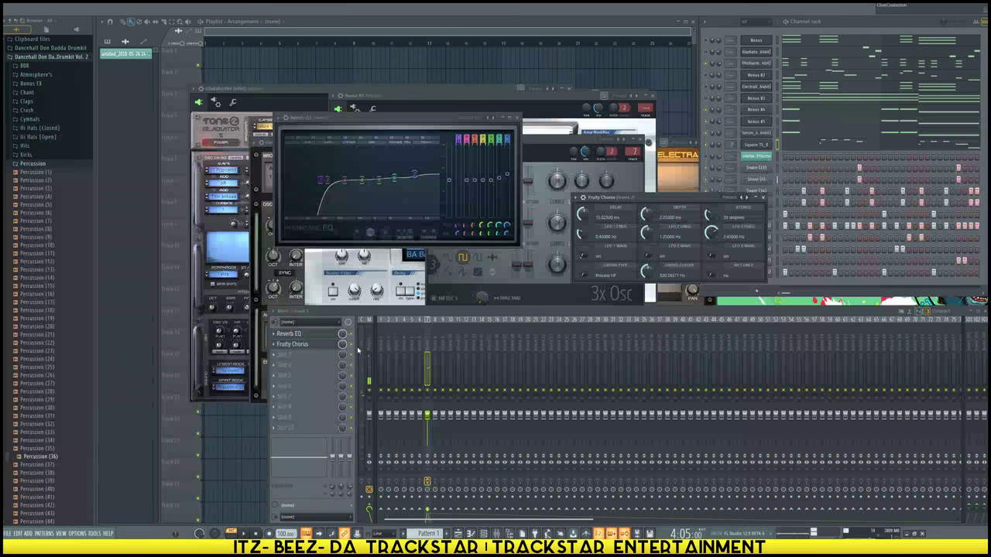
pyautogui.press('space')
pyautogui.moveTo(353, 348); pyautogui.dragTo(325, 369)
# Find the Uhbik effects and mark Uhbik-F (Flanger), Uhbik-P (Phaser) and Uhbik-A (Reverb) as favorites in the effect plugin list
pyautogui.click(292, 352)
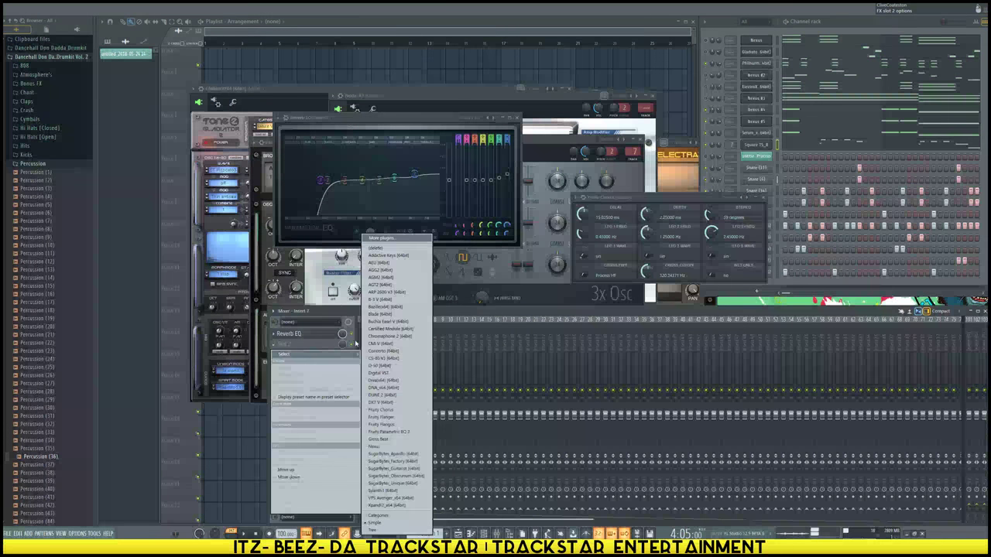
pyautogui.click(387, 239)
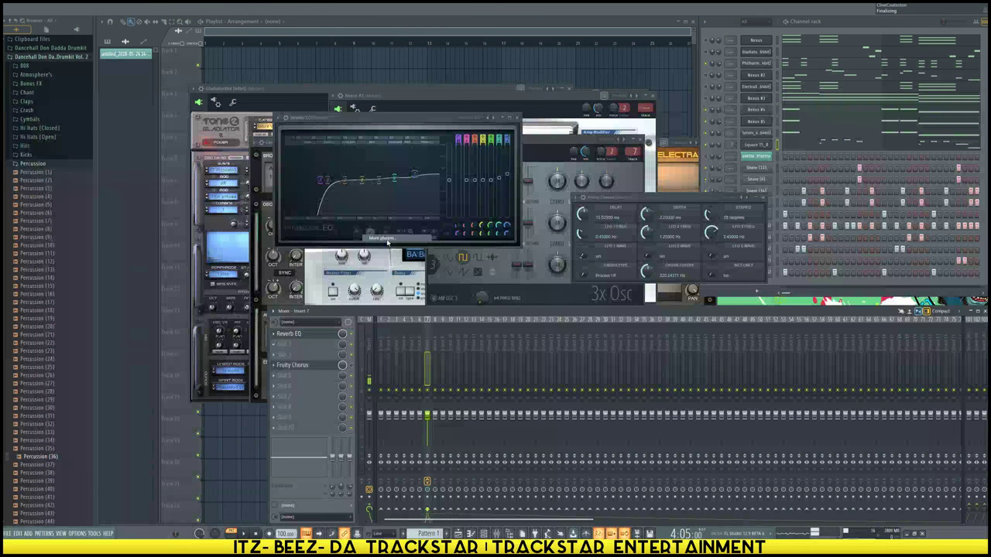
pyautogui.write('uh')
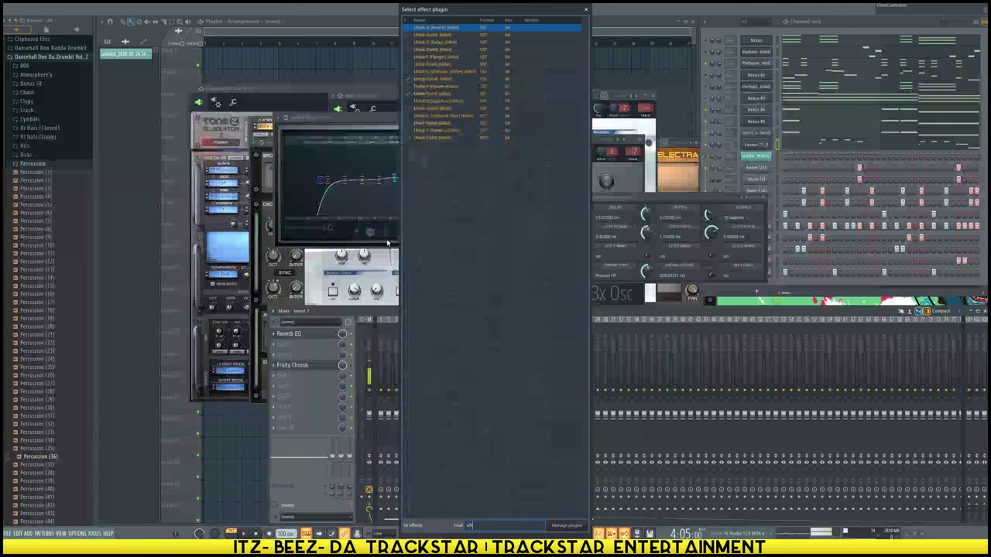
pyautogui.click(411, 57)
pyautogui.click(411, 87)
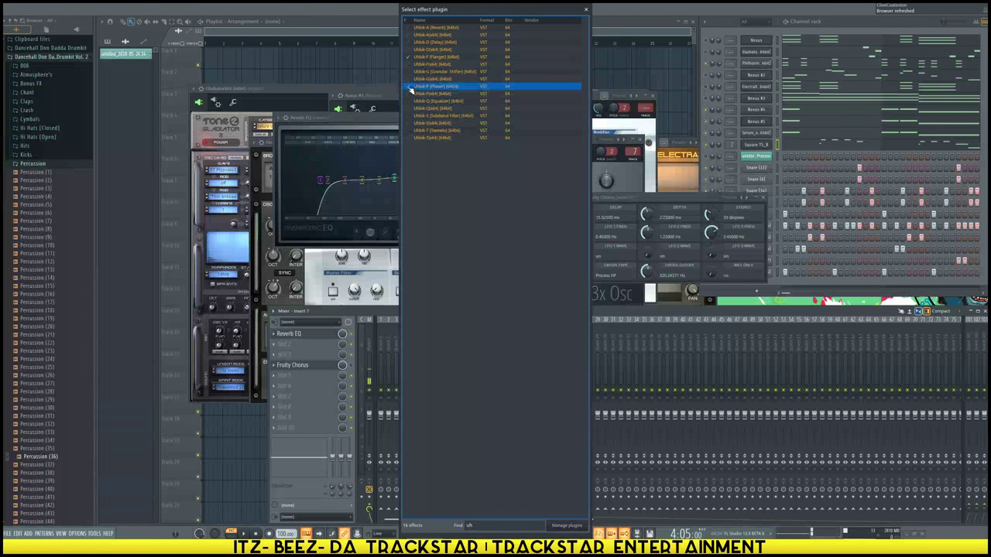
pyautogui.click(411, 28)
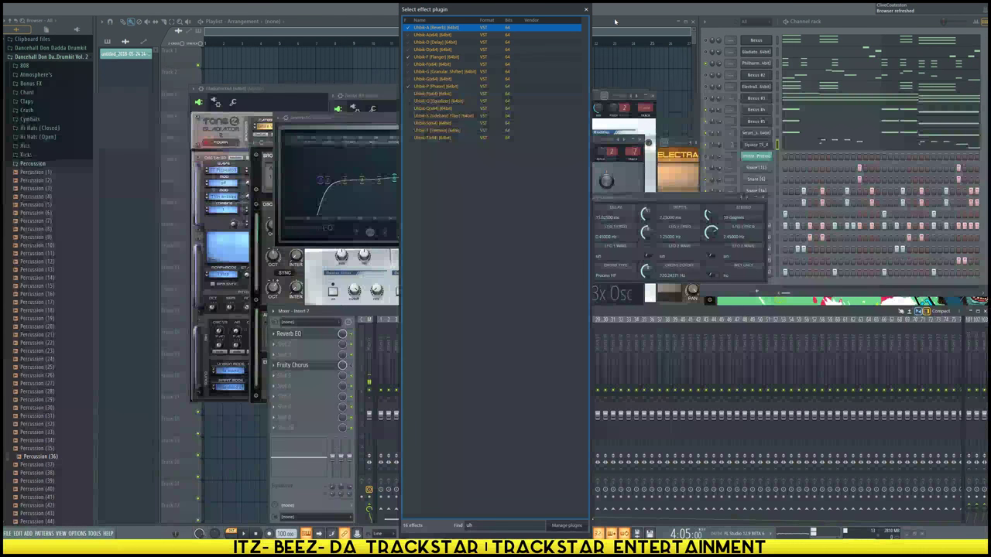
pyautogui.click(586, 10)
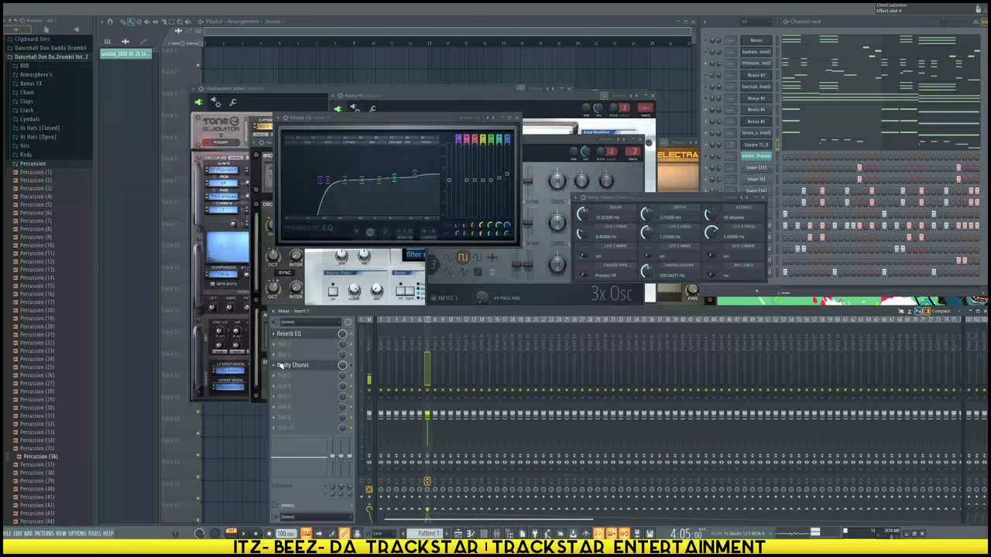
# Load Uhbik-F (Flanger) in slot 3 of mixer track 7, ahead of Fruity Chorus, and audition it during playback
pyautogui.click(280, 365)
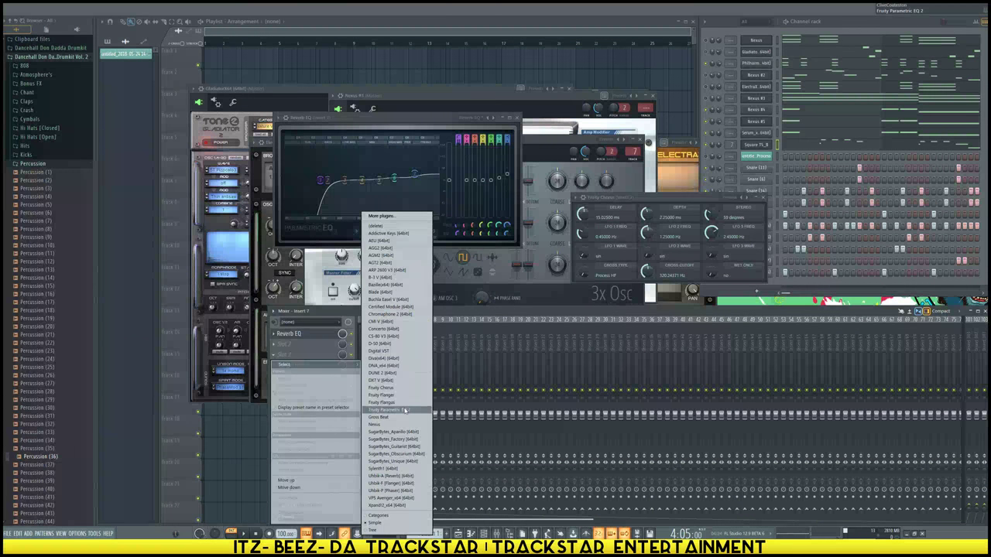
pyautogui.click(395, 484)
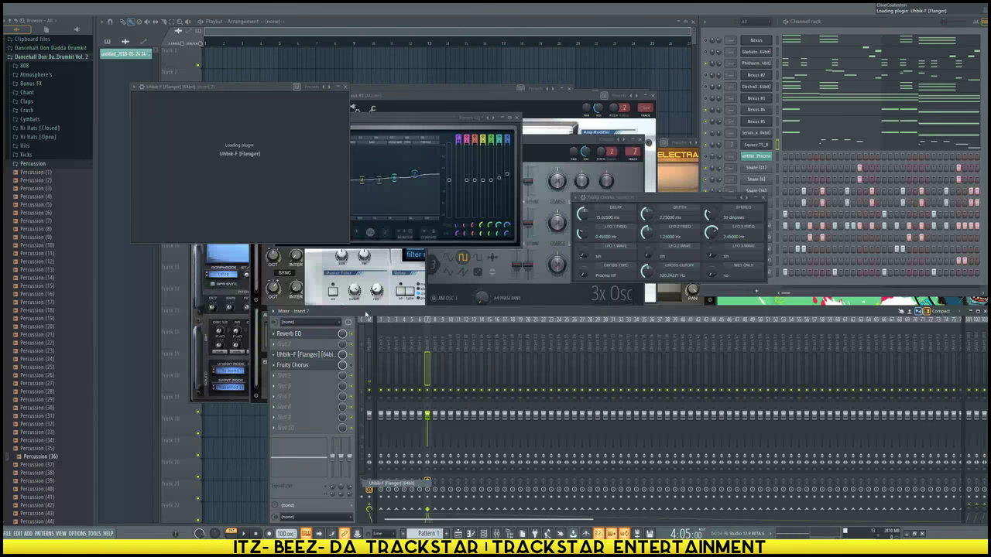
pyautogui.moveTo(331, 93); pyautogui.dragTo(421, 137)
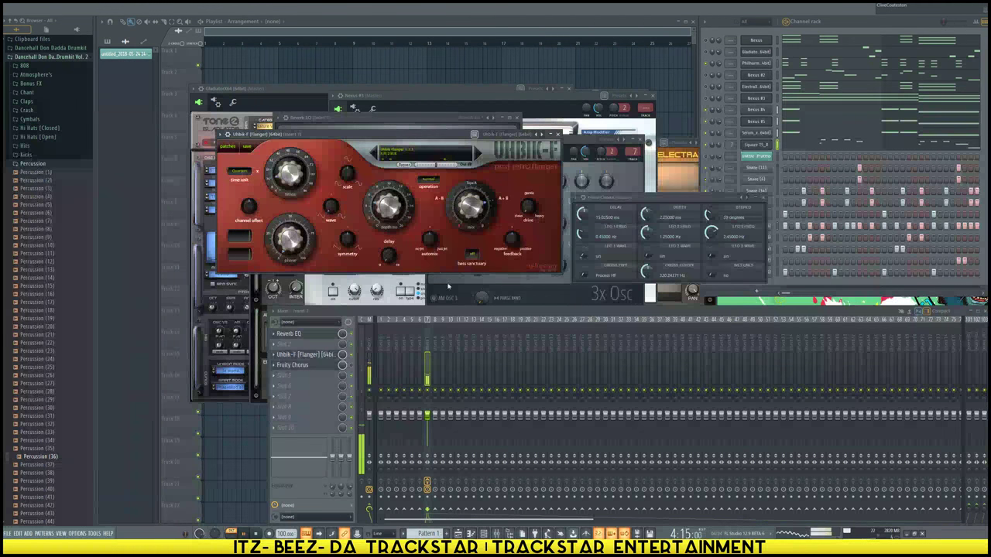
pyautogui.press('space')
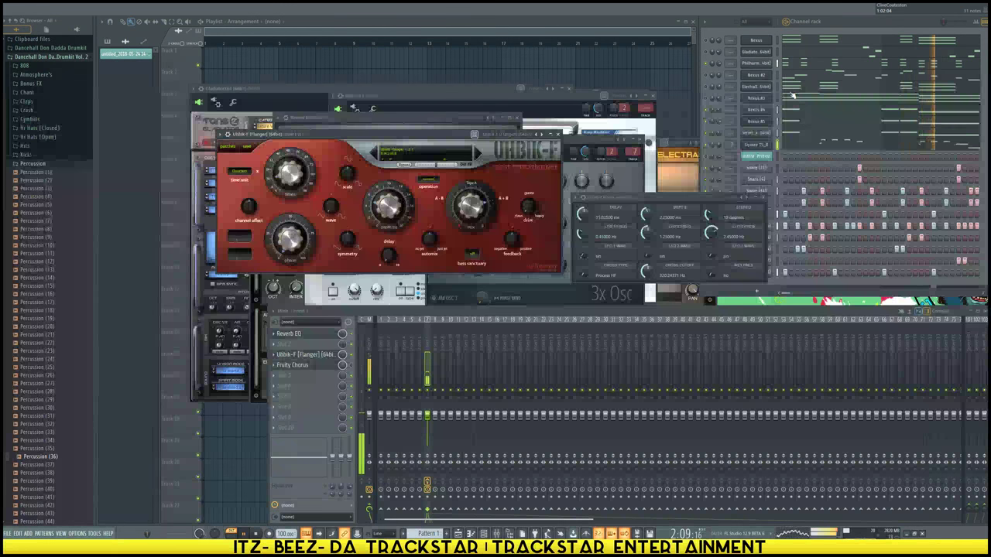
# Rename mixer insert 101 as REVERB
pyautogui.click(967, 340)
pyautogui.rightClick(967, 316)
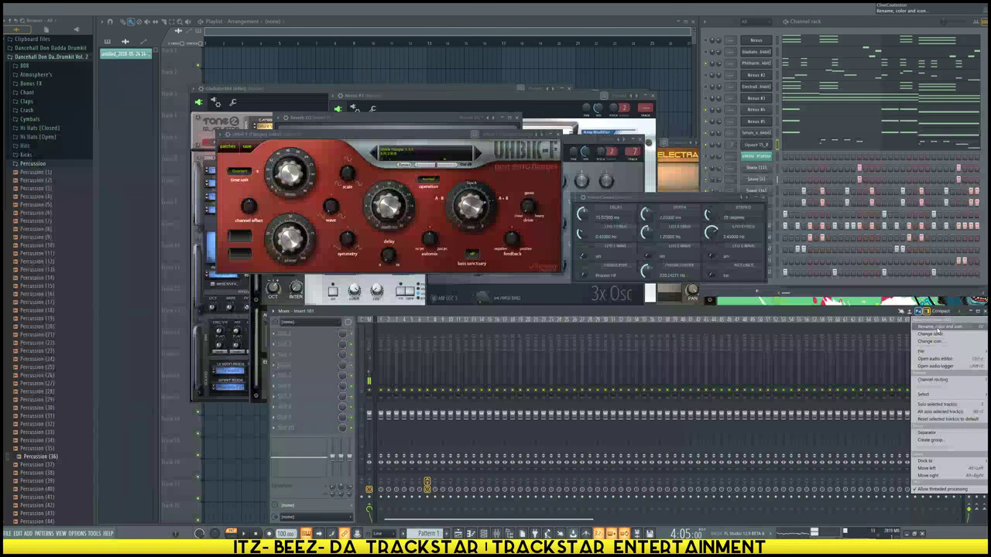
pyautogui.click(938, 327)
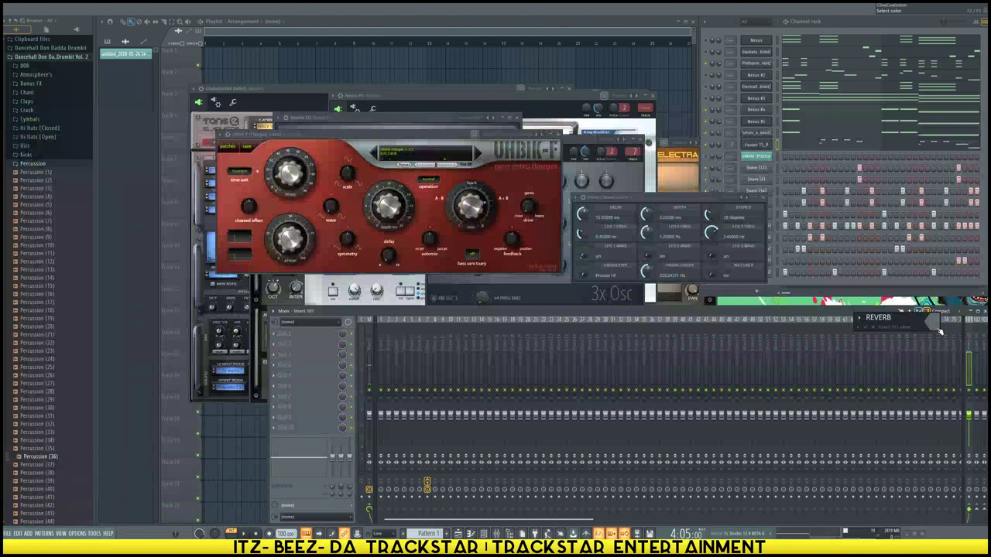
pyautogui.press('Return')
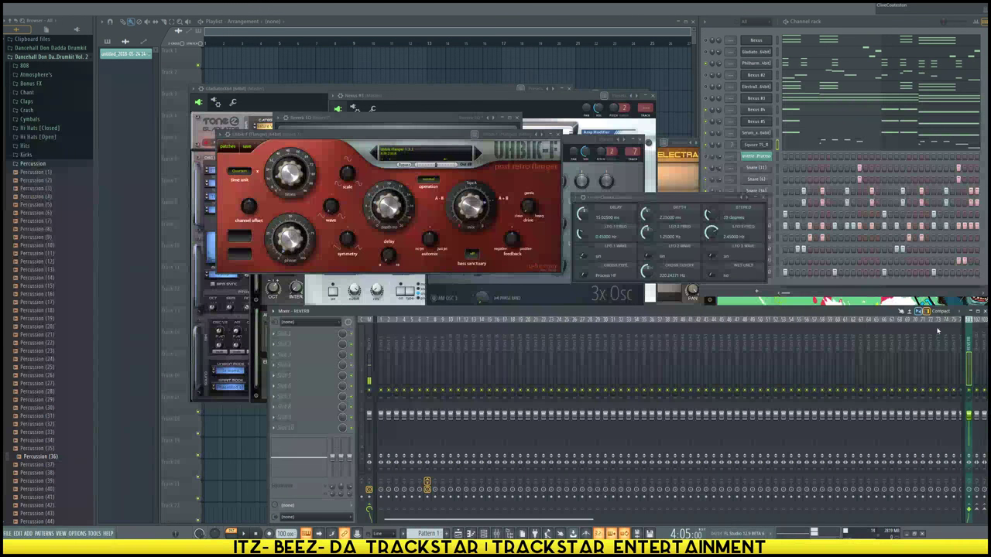
# Mark the VerbSuite Classics versions as favorites and load the 32-bit VST3 version in slot 1 of the REVERB mixer track
pyautogui.click(287, 333)
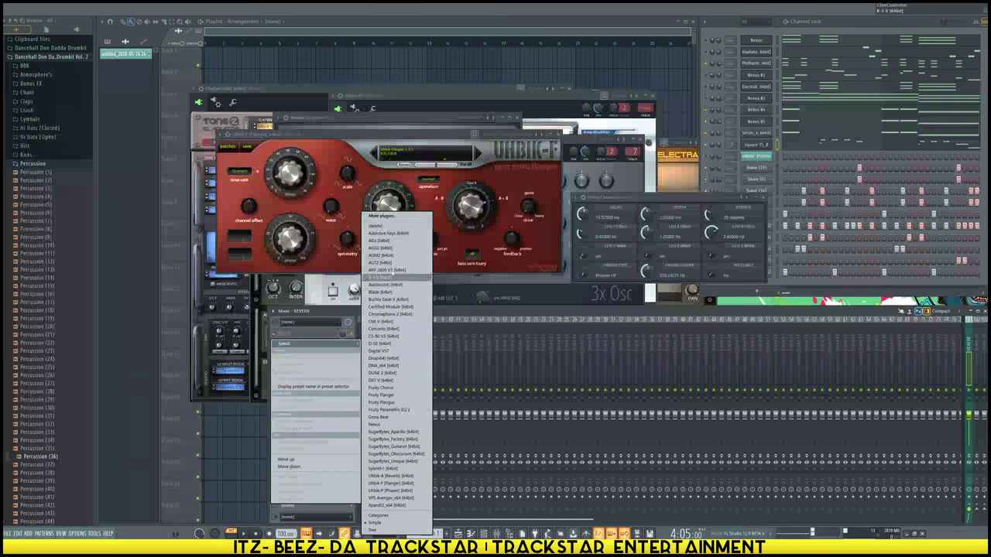
pyautogui.click(375, 217)
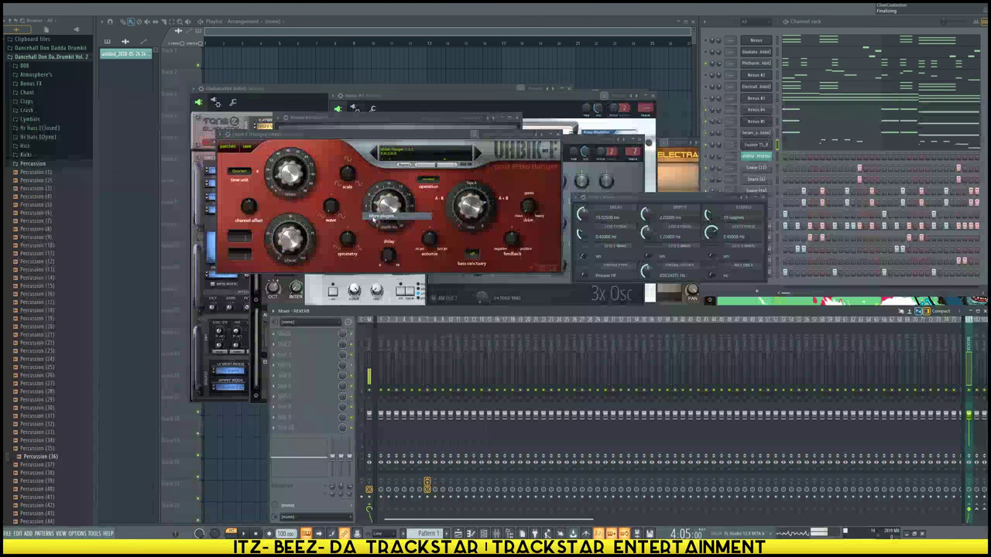
pyautogui.click(373, 220)
pyautogui.write('rh')
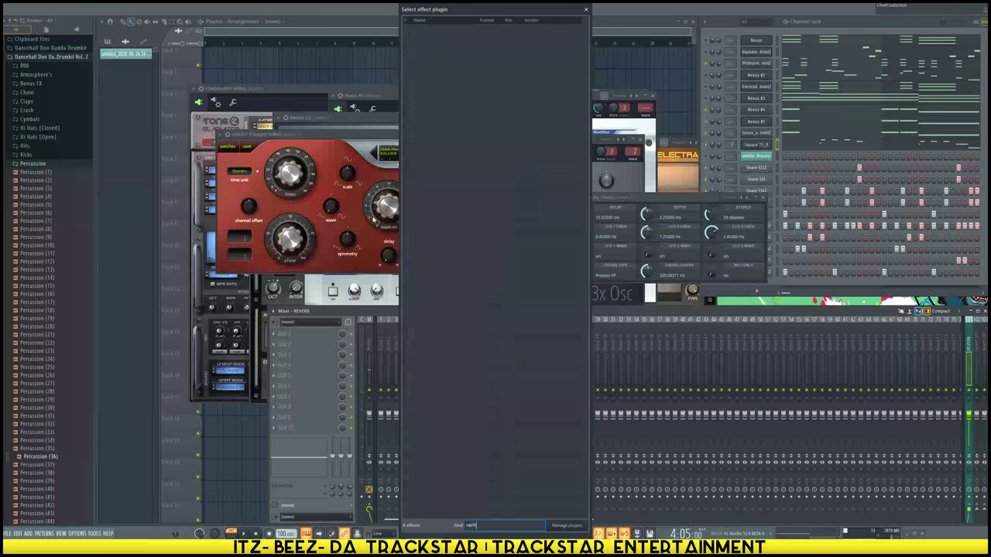
pyautogui.press('BackSpace')
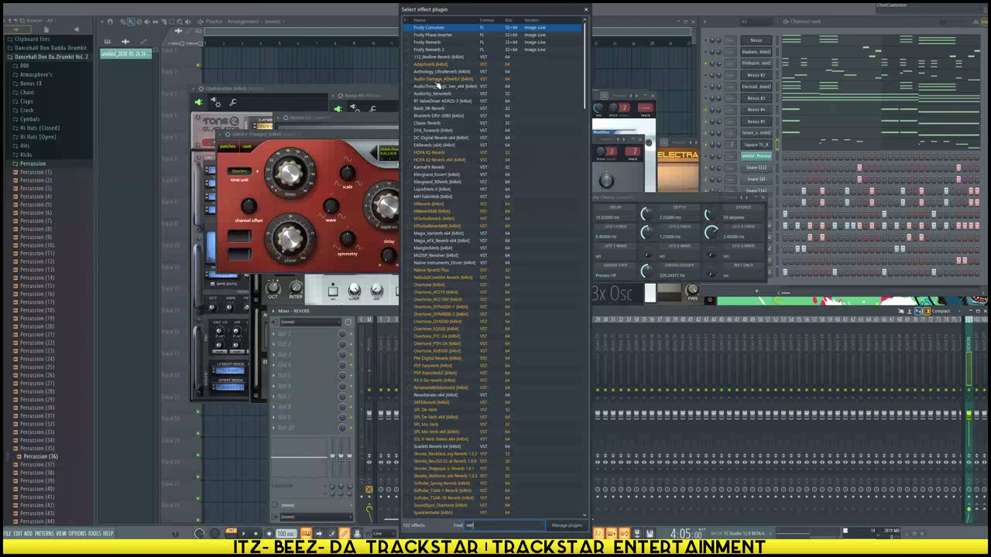
pyautogui.write('bs')
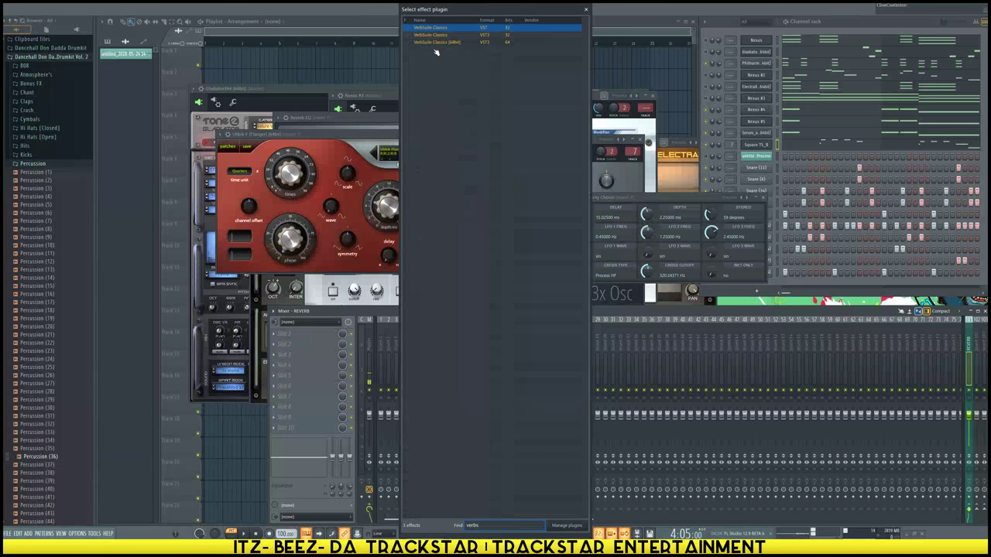
pyautogui.click(413, 43)
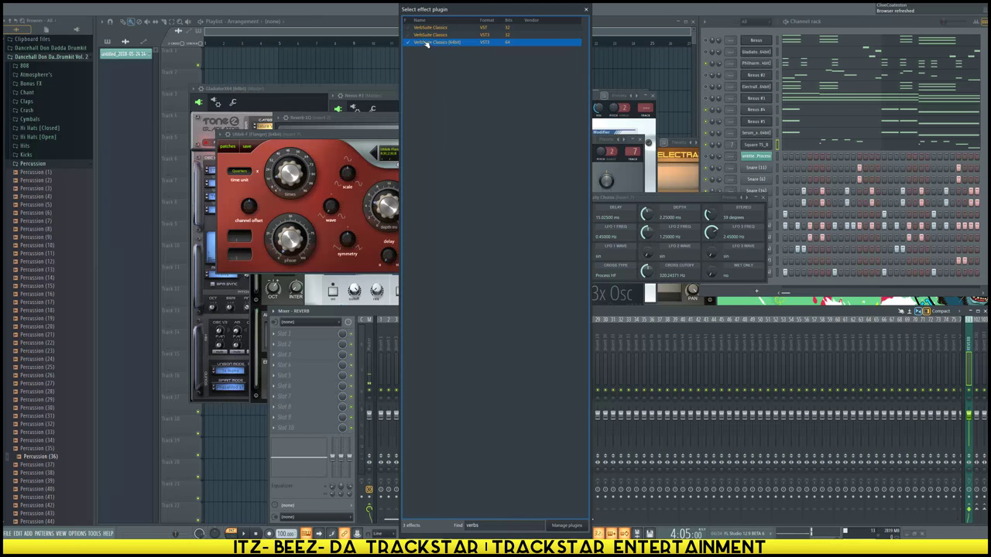
pyautogui.click(411, 35)
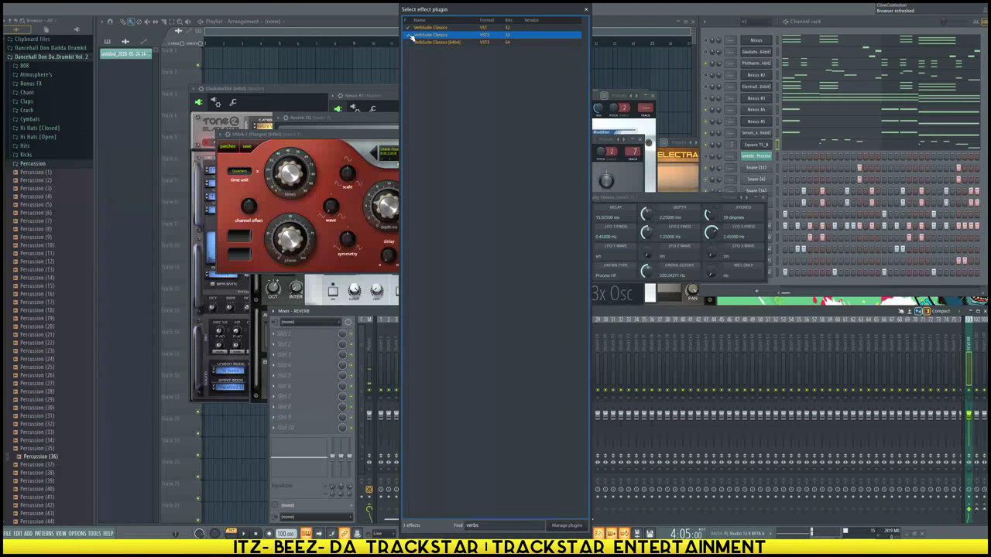
pyautogui.doubleClick(439, 35)
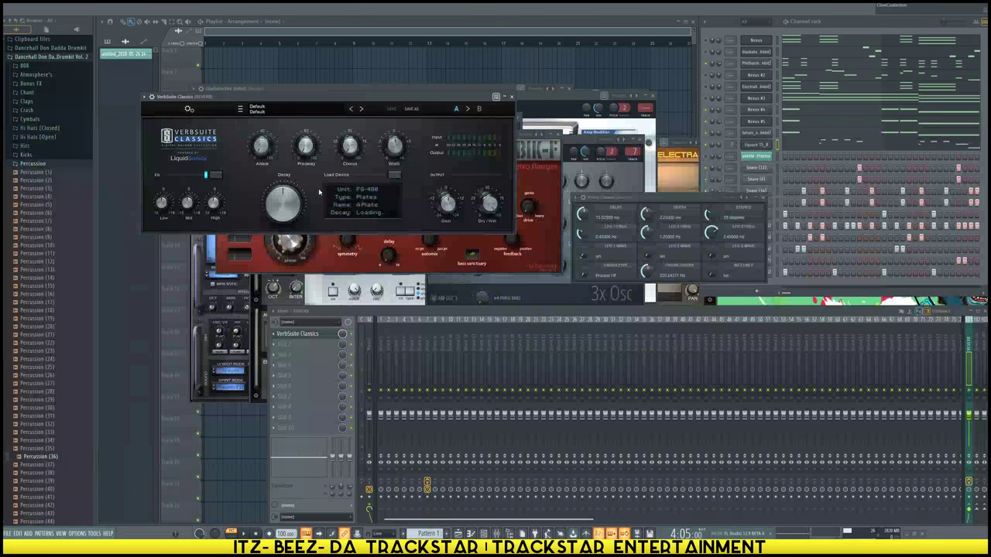
# Load the FG-224XL plate Rich Plate V3 in VerbSuite Classics and set the reverb attack to 0 ms
pyautogui.click(398, 175)
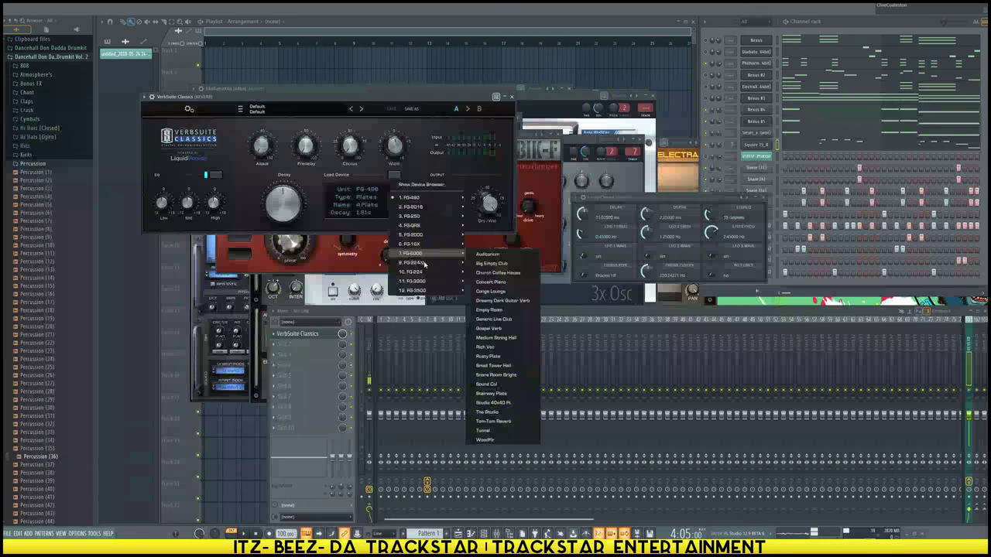
pyautogui.moveTo(441, 265)
pyautogui.moveTo(482, 273)
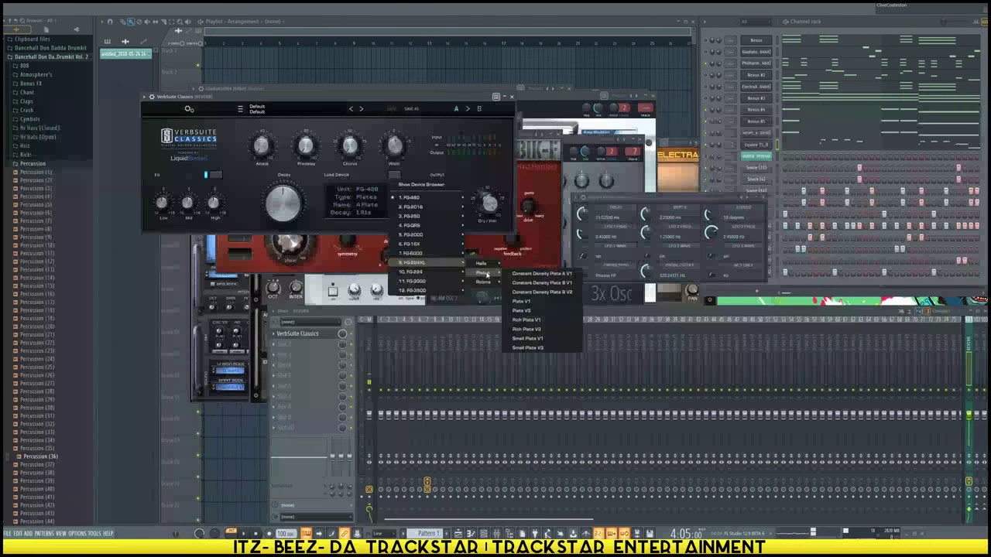
pyautogui.click(535, 329)
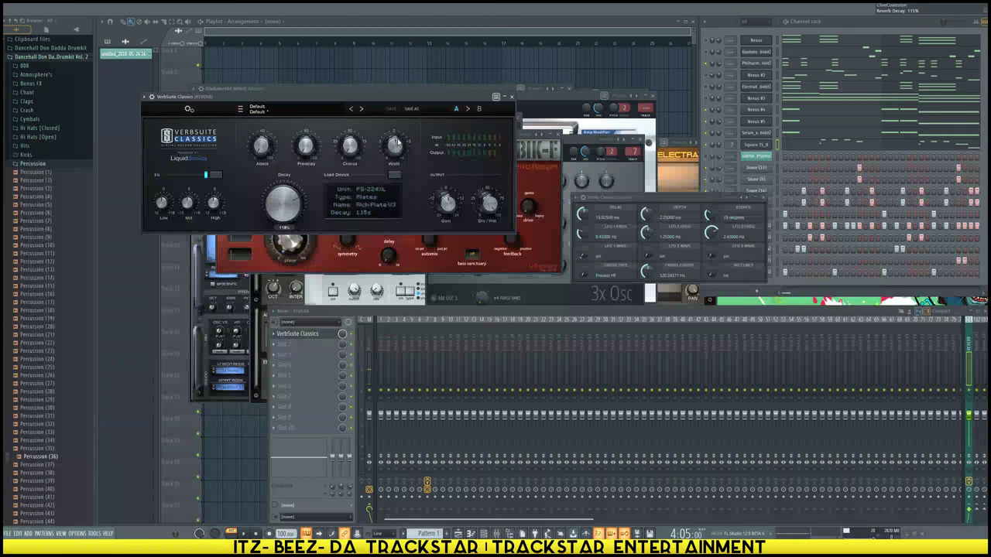
pyautogui.moveTo(492, 207)
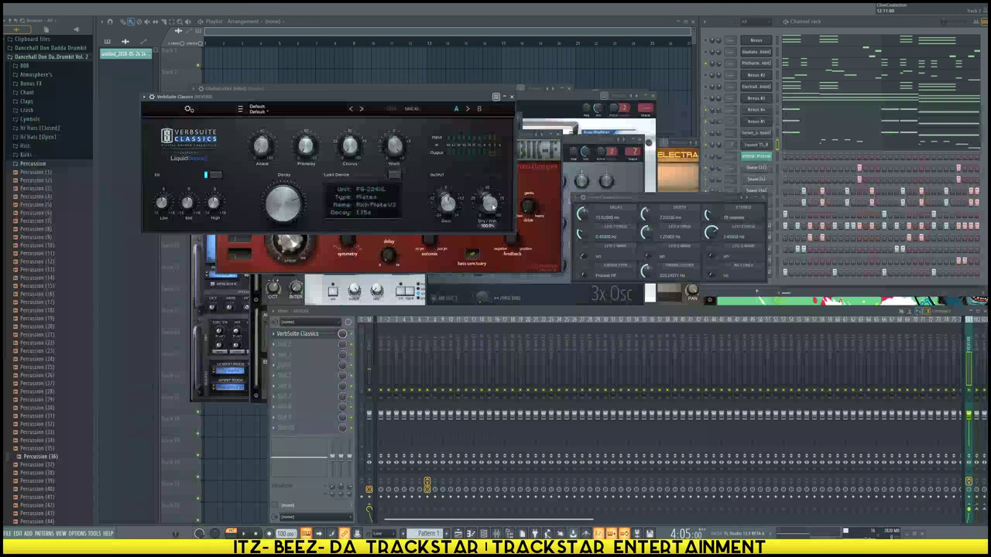
pyautogui.moveTo(258, 147); pyautogui.dragTo(267, 176)
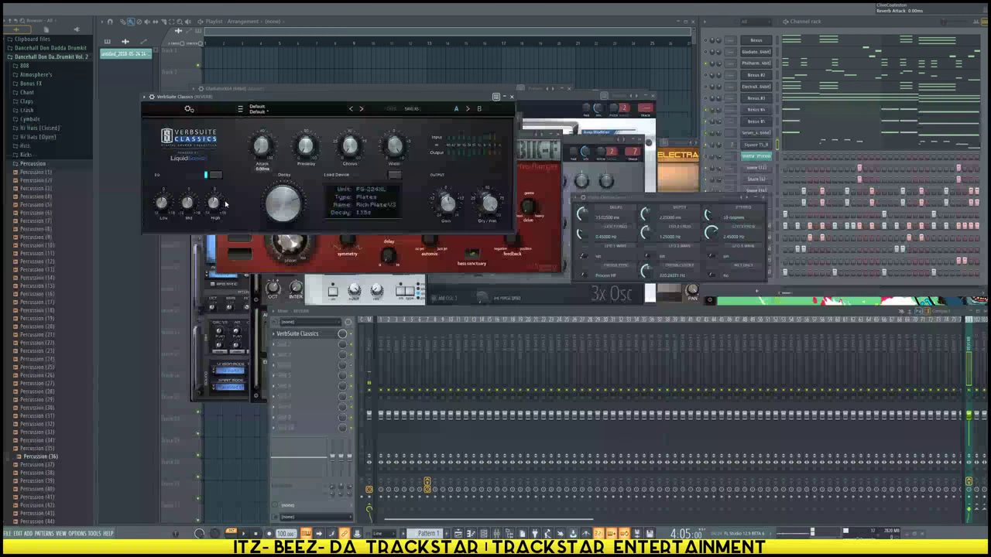
pyautogui.moveTo(216, 219); pyautogui.dragTo(170, 207)
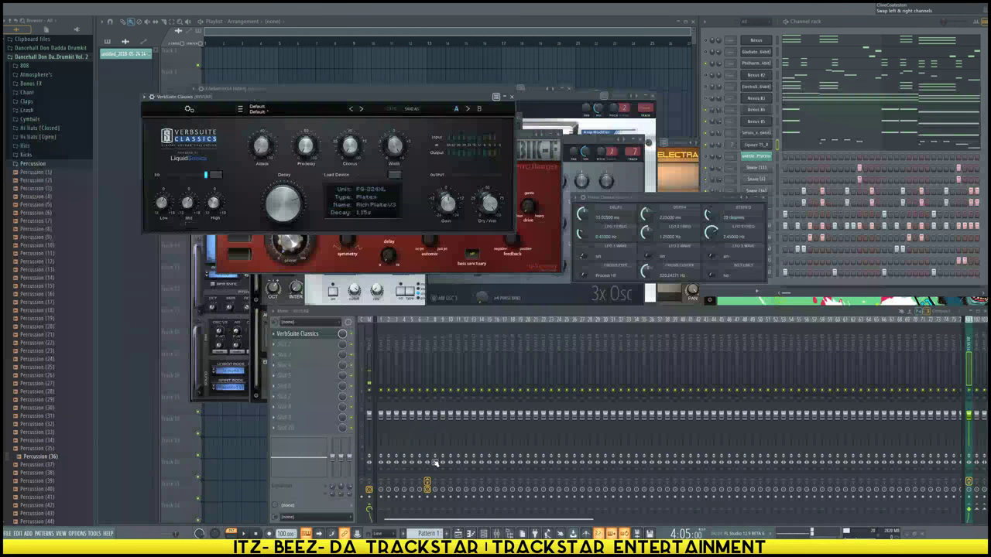
# Select mixer track 7 and open the square 3x Osc channel, placing its window over VerbSuite Classics
pyautogui.click(425, 361)
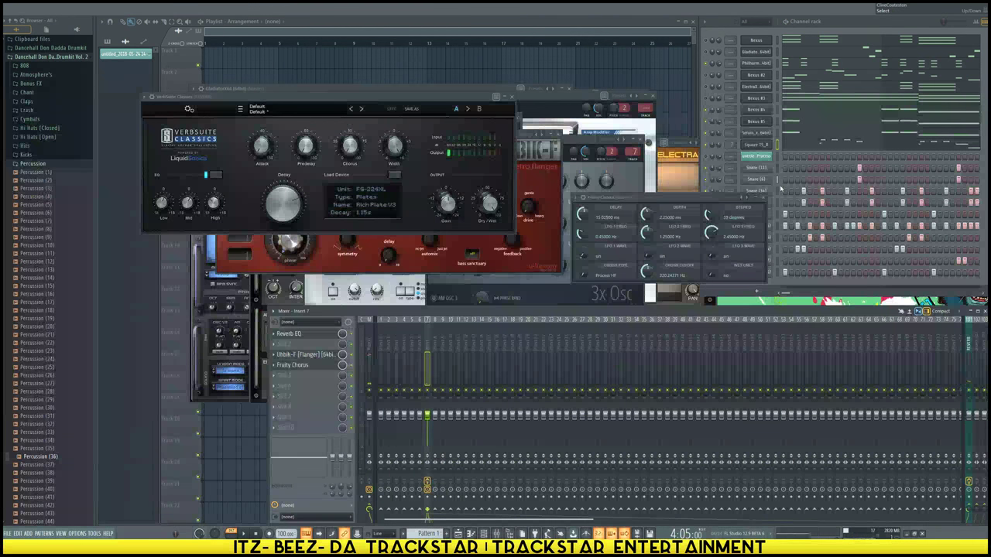
pyautogui.click(757, 145)
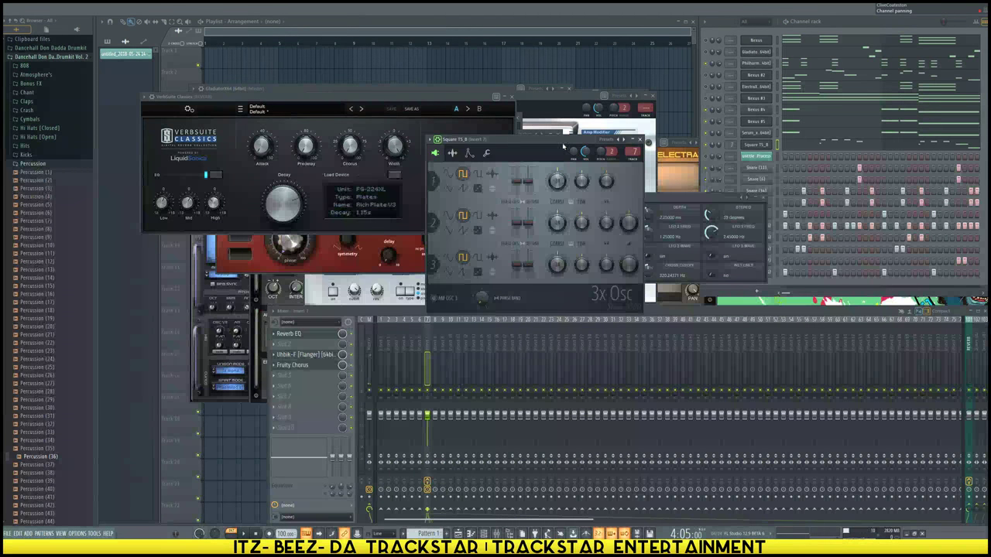
pyautogui.moveTo(563, 145); pyautogui.dragTo(441, 79)
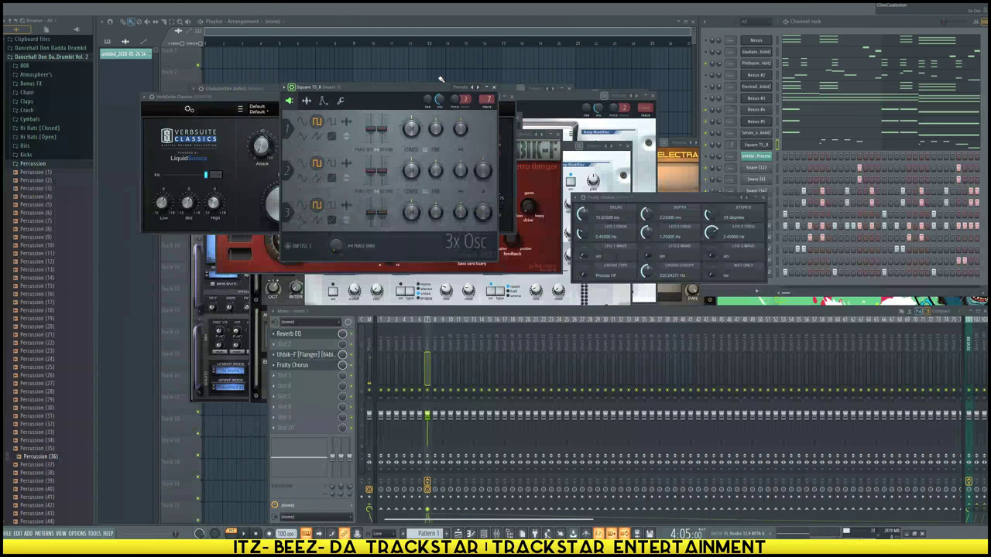
pyautogui.click(712, 145)
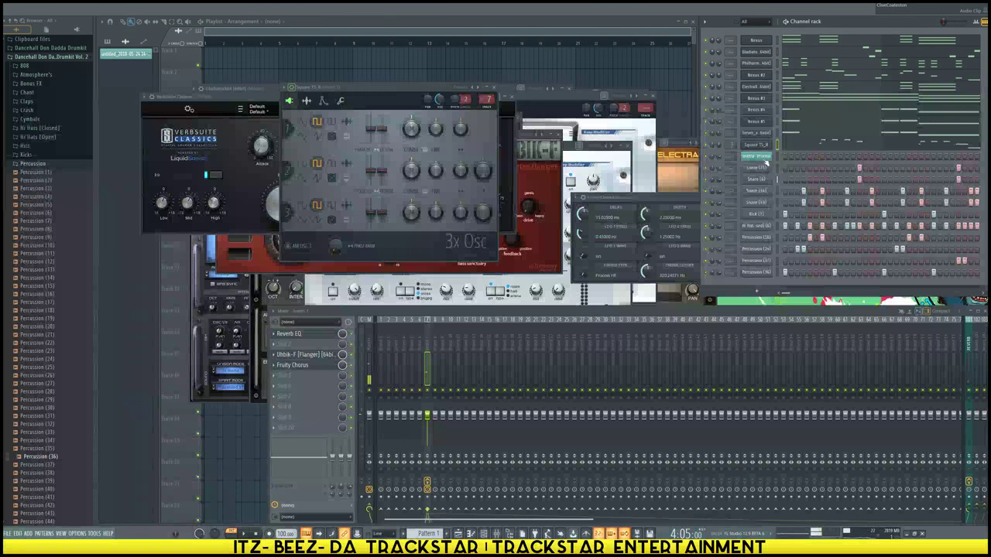
# Insert an Omnisphere channel and another Nexus channel in the channel rack below the square 3x Osc channel
pyautogui.rightClick(763, 164)
pyautogui.moveTo(829, 217)
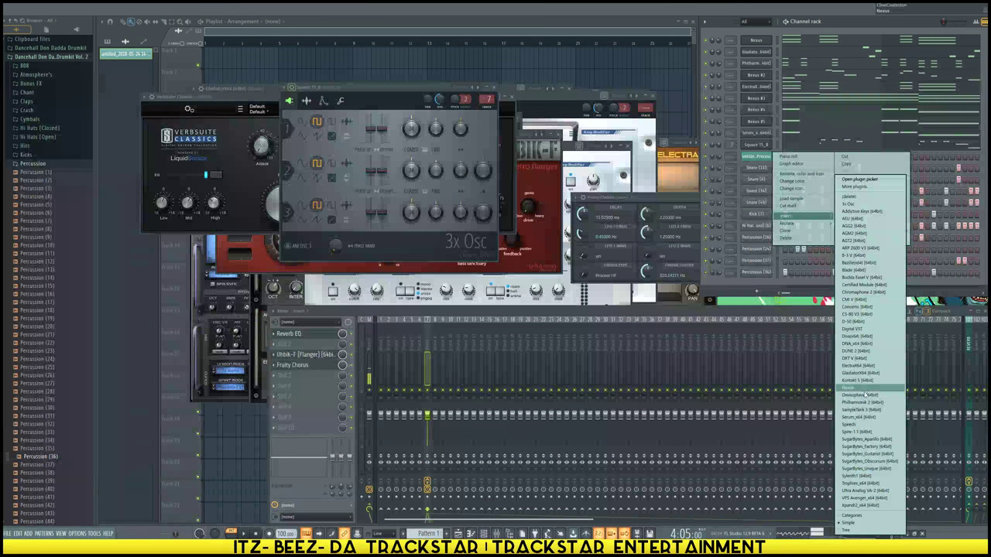
pyautogui.click(865, 396)
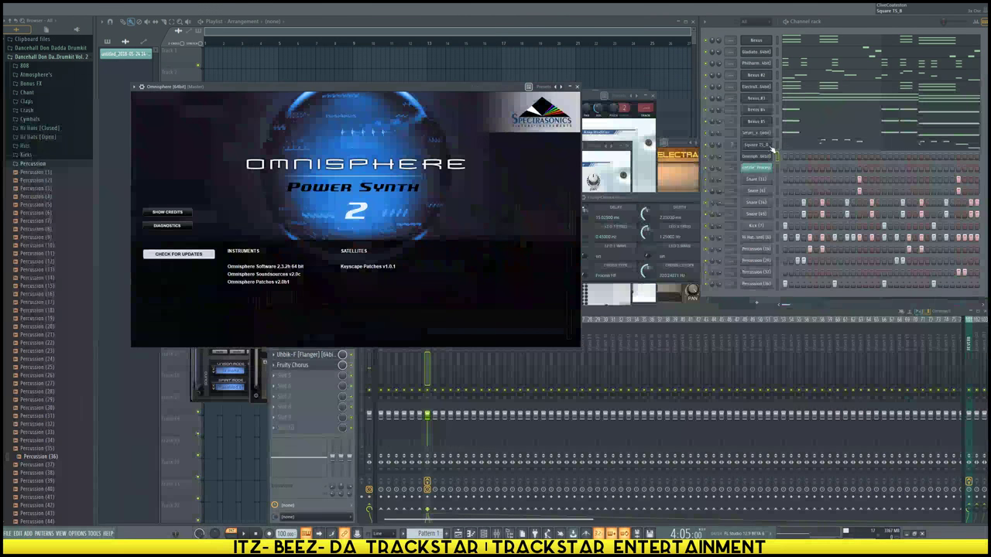
pyautogui.rightClick(765, 167)
pyautogui.moveTo(801, 229)
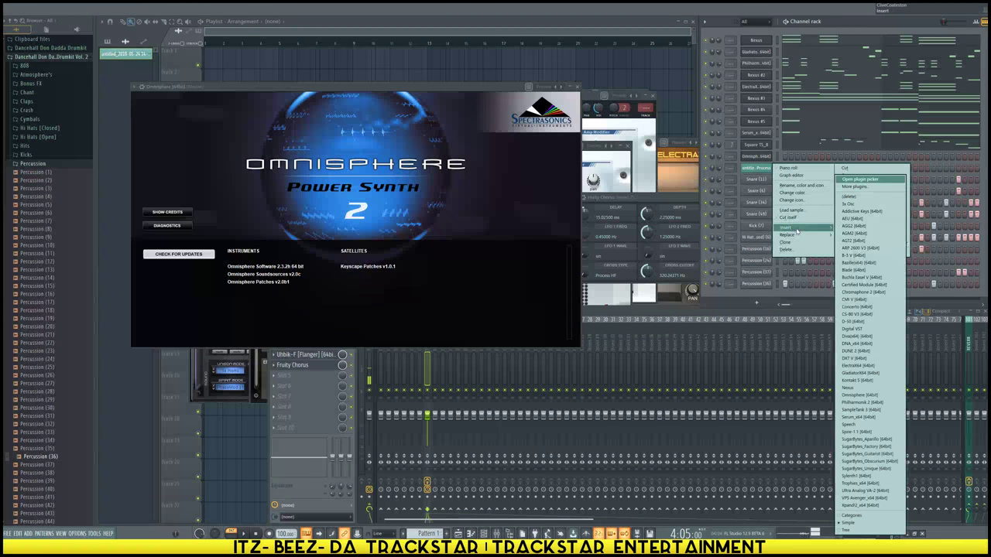
pyautogui.click(849, 387)
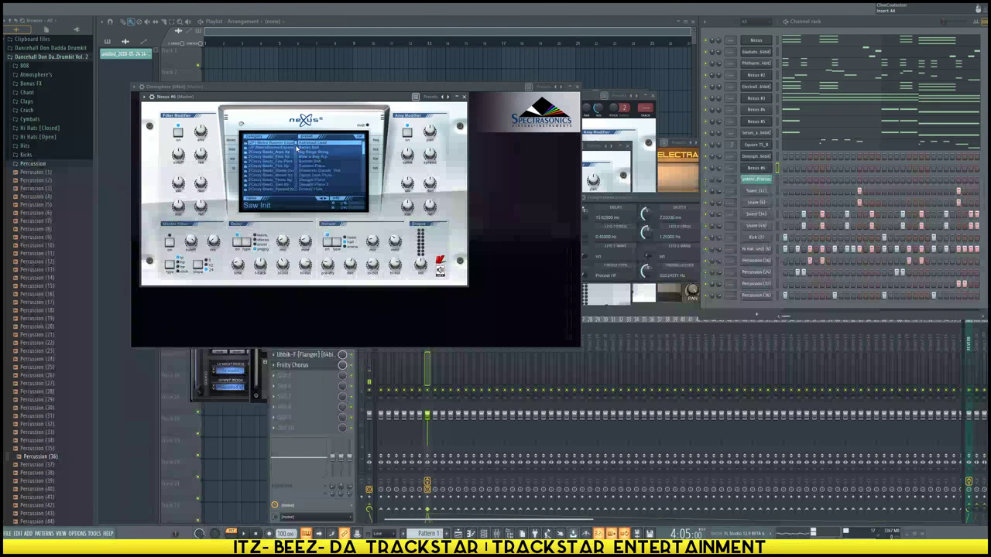
# Load the PL Hands Up Bells 3 preset in the new Nexus channel
pyautogui.moveTo(297, 146); pyautogui.dragTo(299, 153)
pyautogui.click(255, 171)
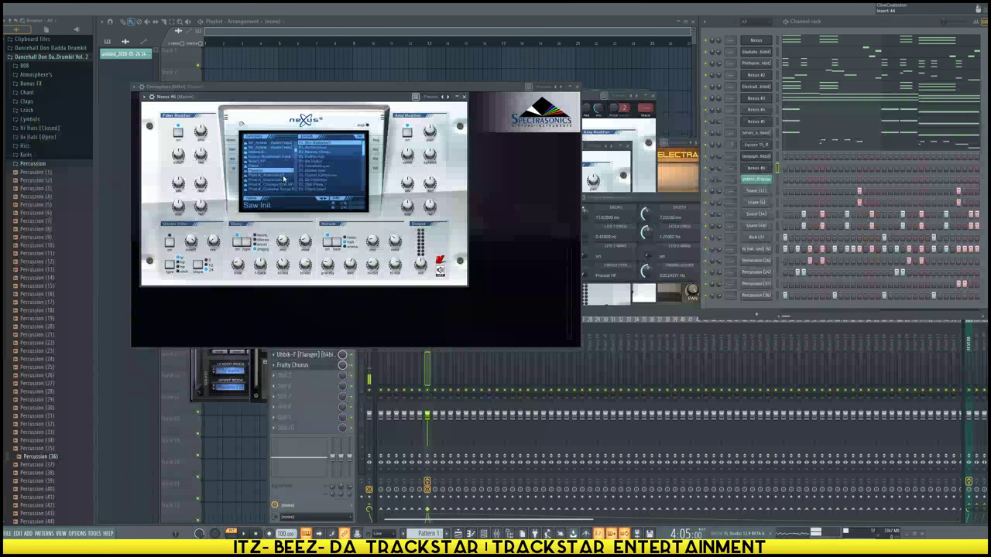
pyautogui.moveTo(364, 149); pyautogui.dragTo(363, 162)
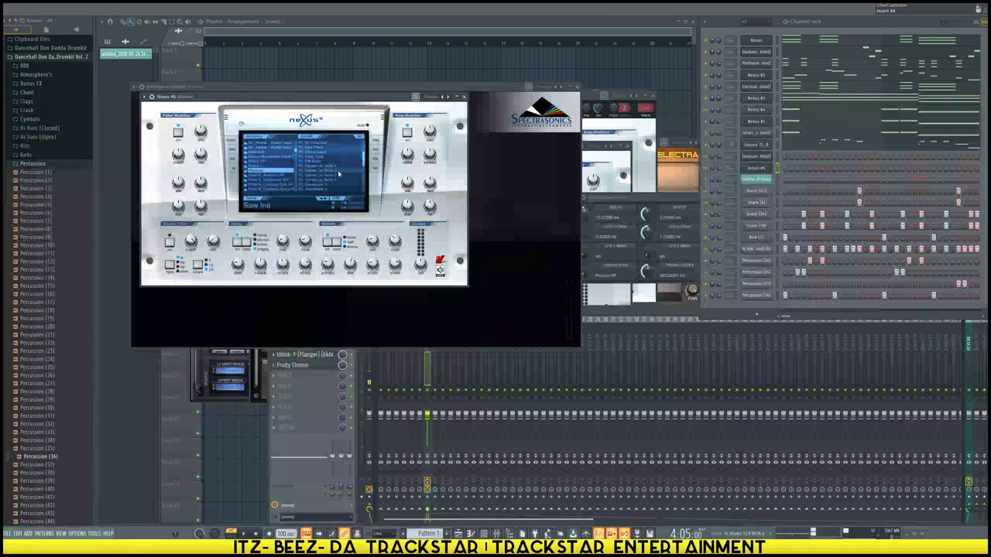
pyautogui.click(332, 176)
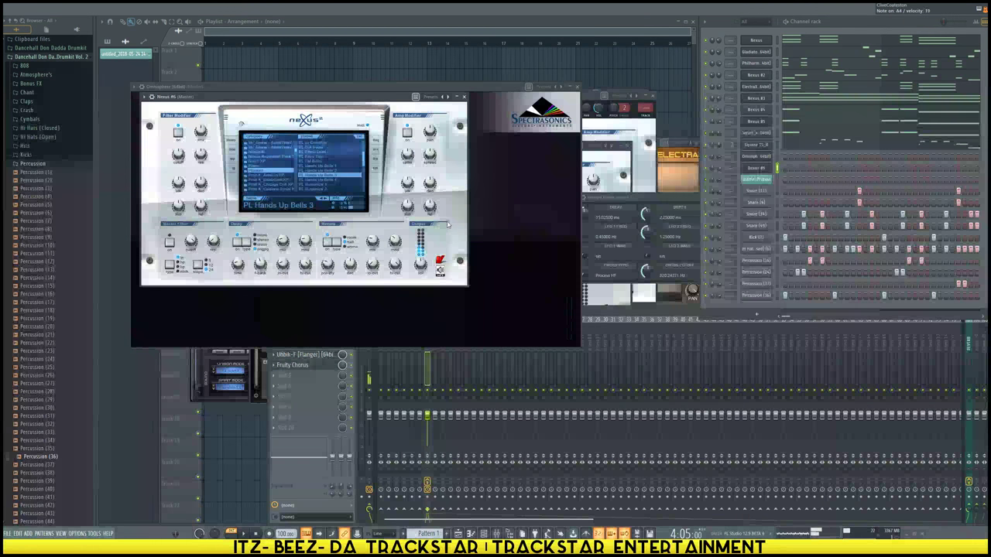
# Open the Nexus #6 piano roll and place two-step A5, C6, F6 and E6 notes in succession from the start of bar 1
pyautogui.rightClick(765, 169)
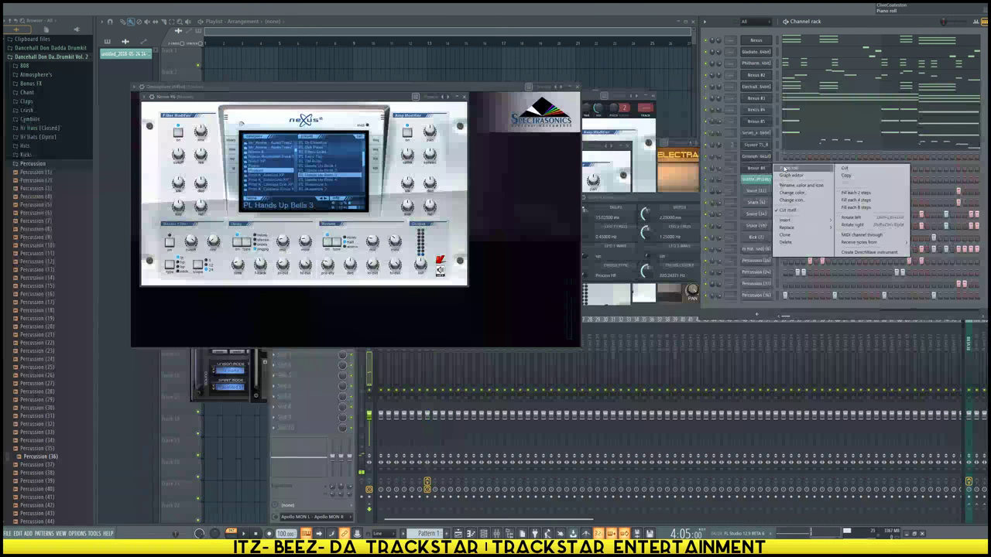
pyautogui.click(784, 169)
pyautogui.scroll(-3, 400, 35)
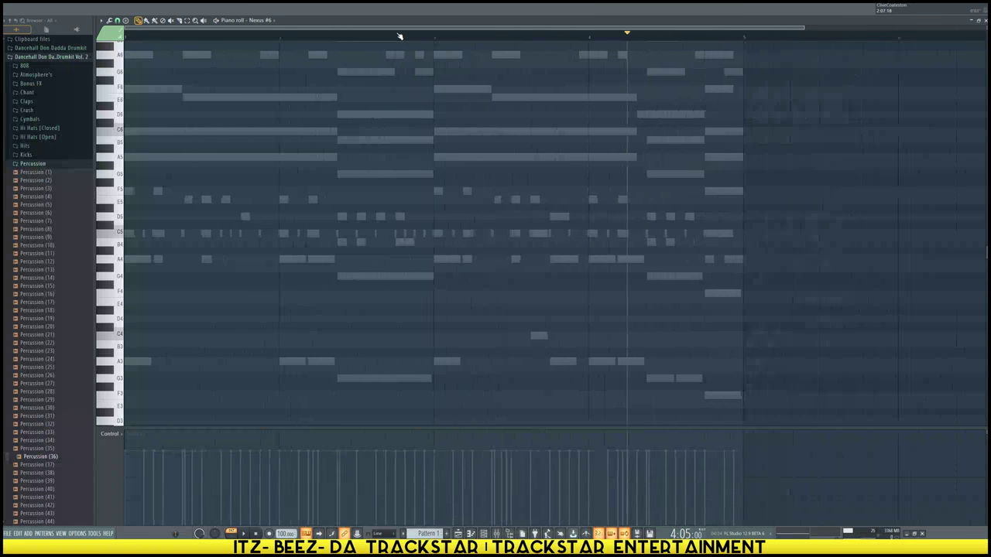
pyautogui.scroll(5, 212, 272)
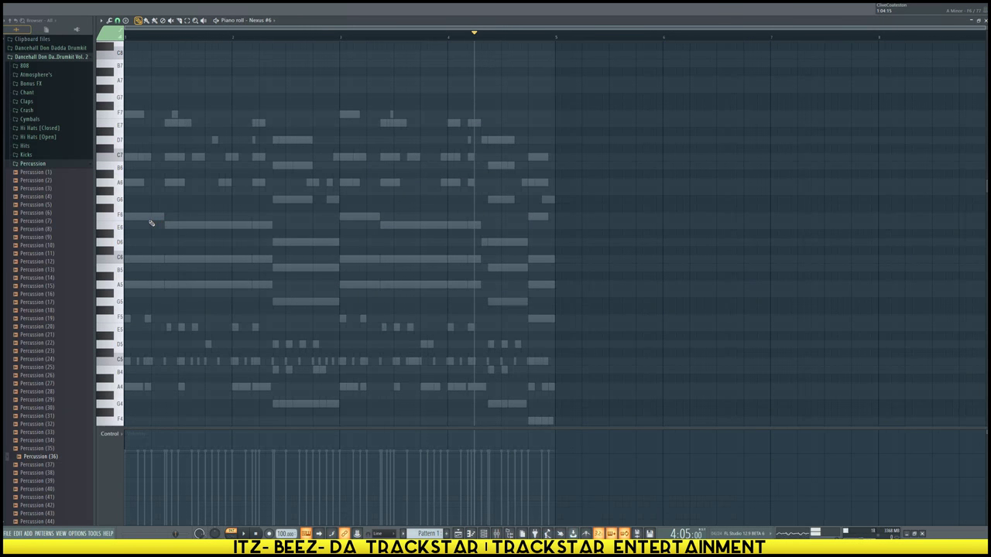
pyautogui.click(127, 216)
pyautogui.moveTo(127, 226); pyautogui.dragTo(117, 285)
pyautogui.click(139, 258)
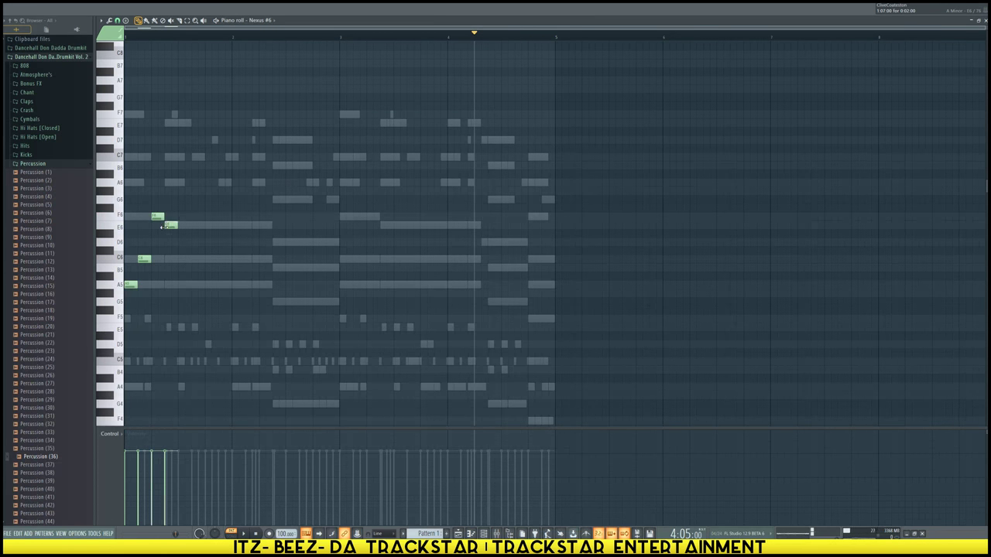
# Try a short A5 and C6 pair on the last two steps of bar 1 while auditioning the melody
pyautogui.press('space')
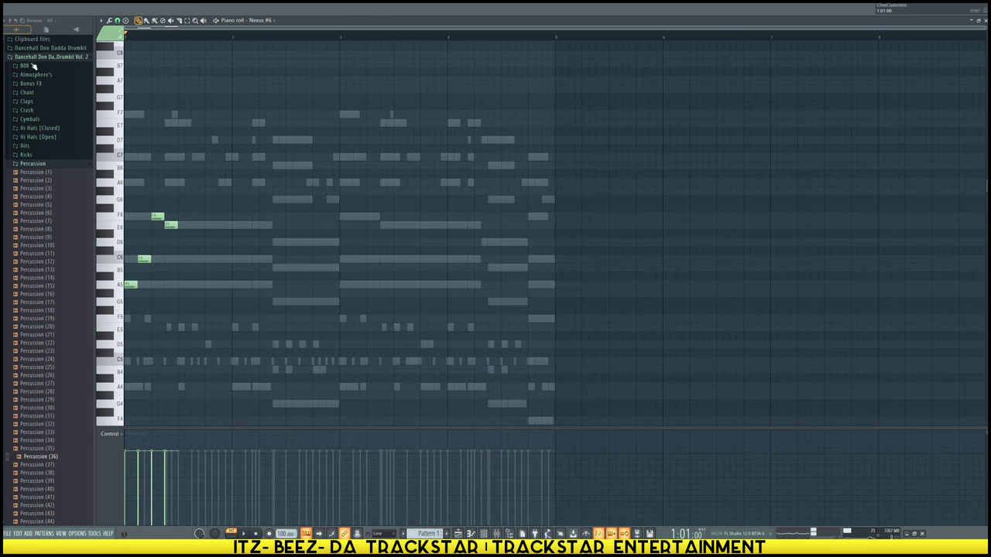
pyautogui.press('space')
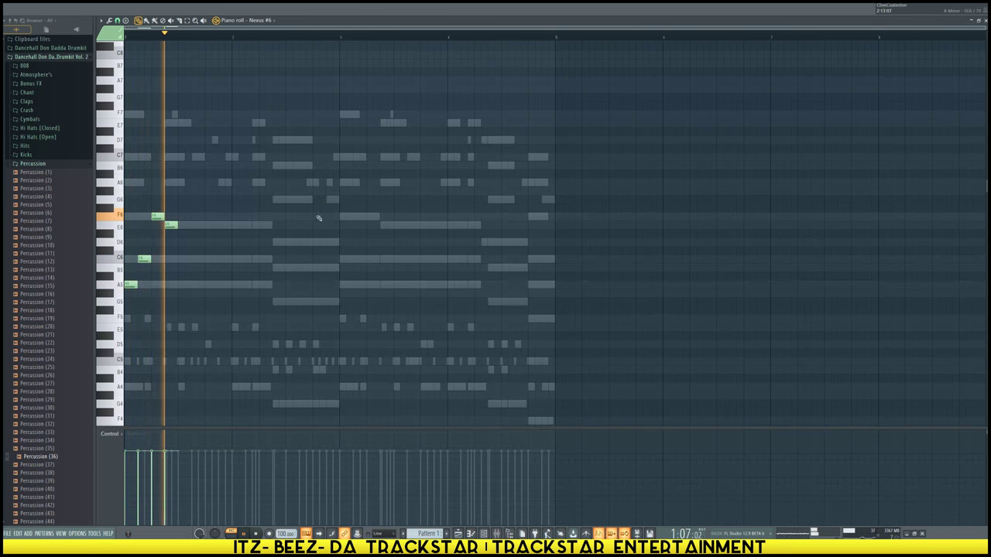
pyautogui.click(225, 260)
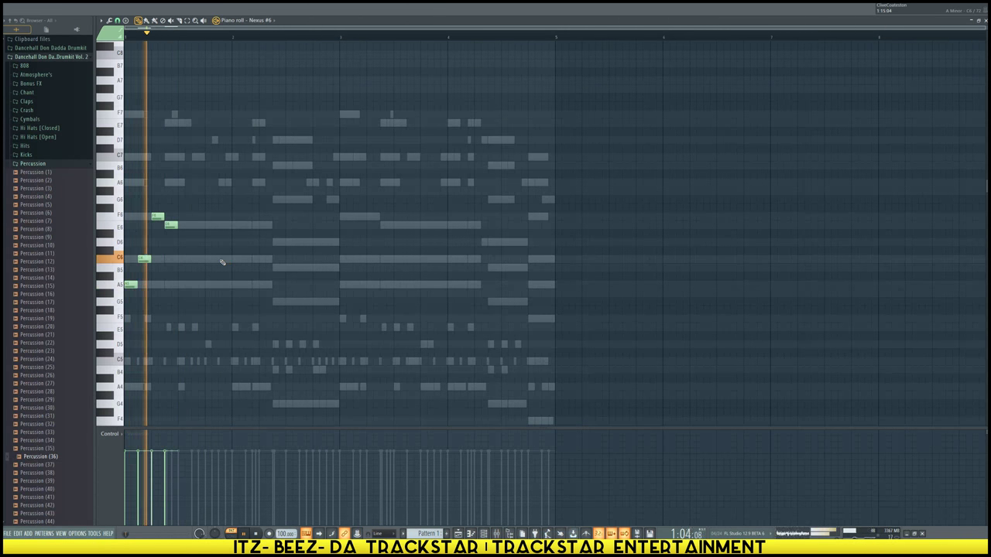
pyautogui.press('space')
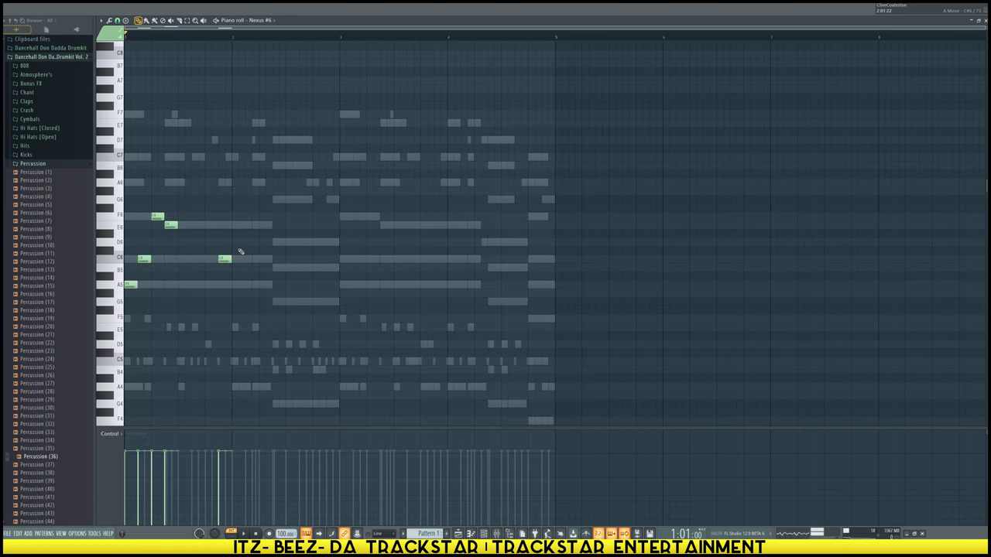
pyautogui.press('space')
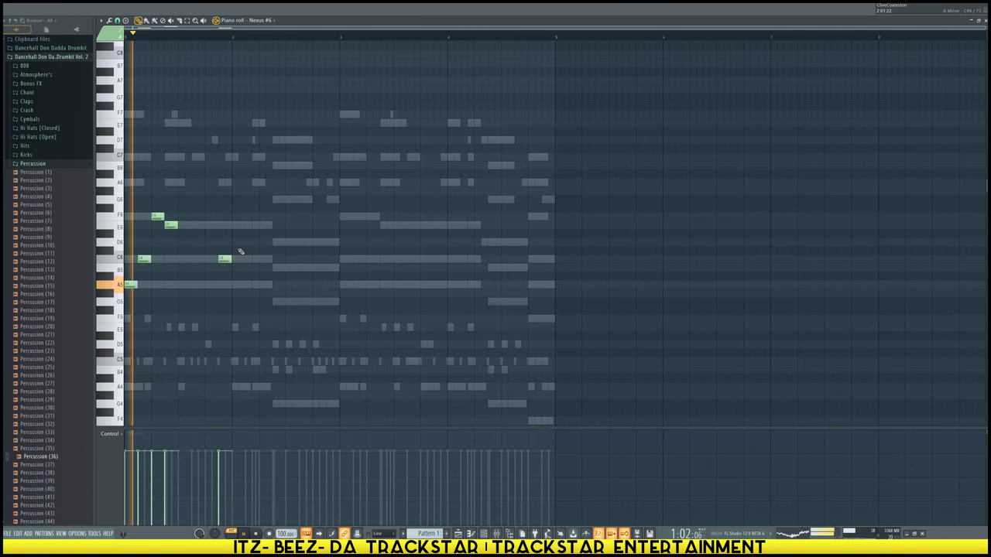
pyautogui.press('space')
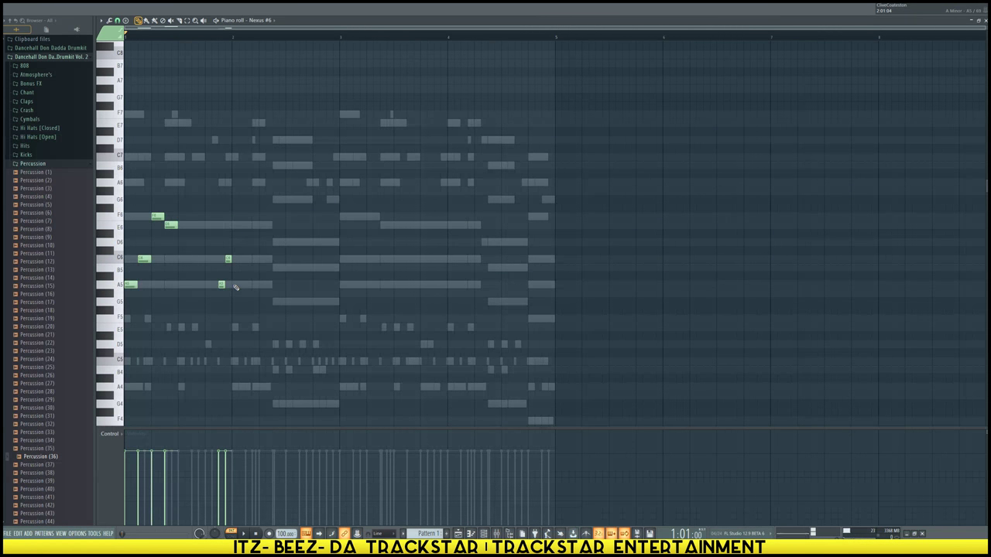
# Try short A5 and E6 notes on the first two steps of bar 2, audition them and remove both
pyautogui.click(242, 225)
pyautogui.press('space')
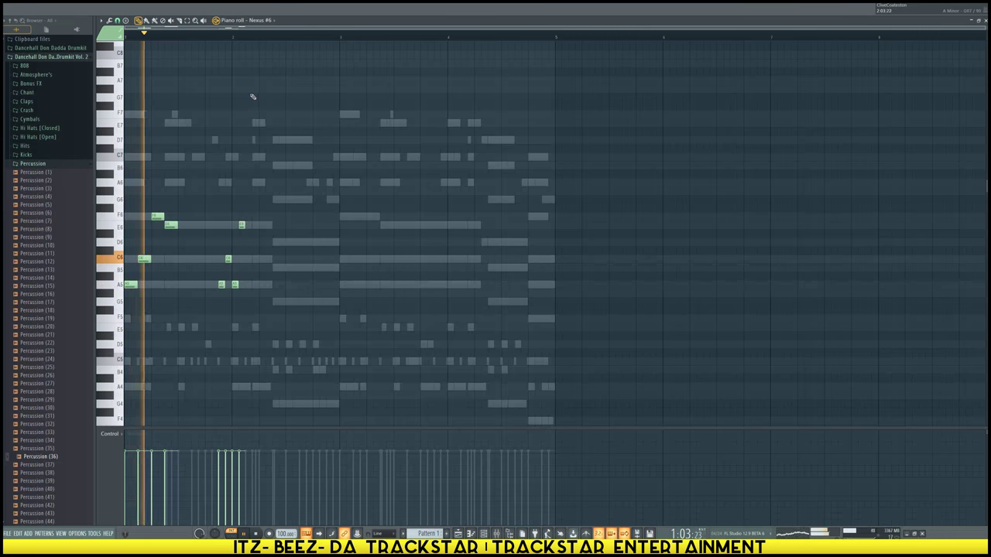
pyautogui.press('space')
pyautogui.press('space')
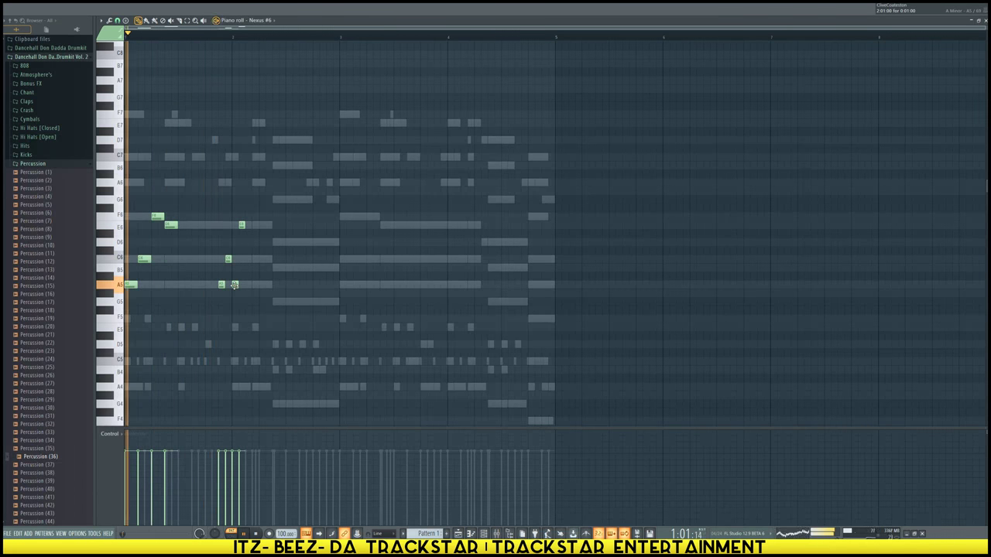
pyautogui.rightClick(235, 285)
pyautogui.rightClick(241, 225)
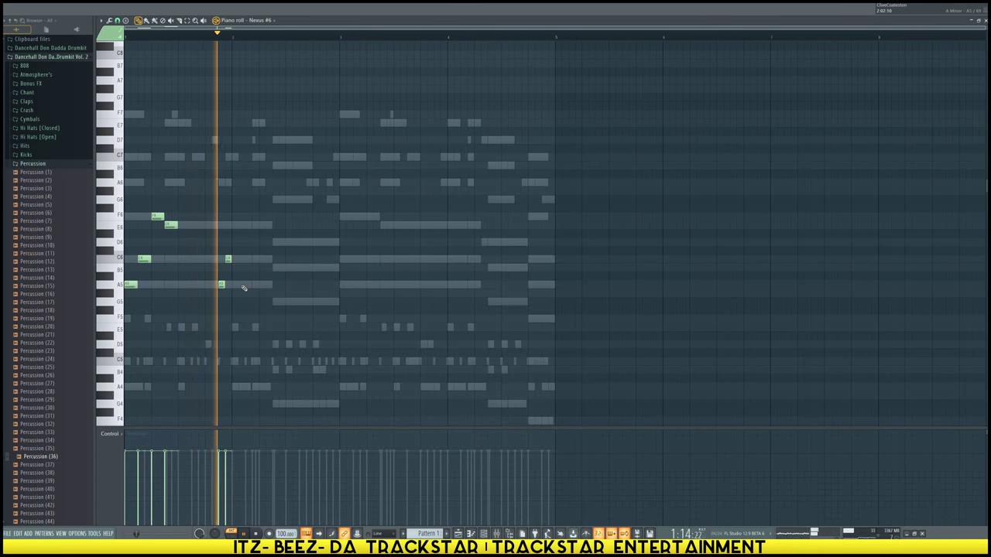
# Place a short A5 on the second step of bar 2 and shift the preceding A5 and C6 pair one step earlier
pyautogui.click(241, 285)
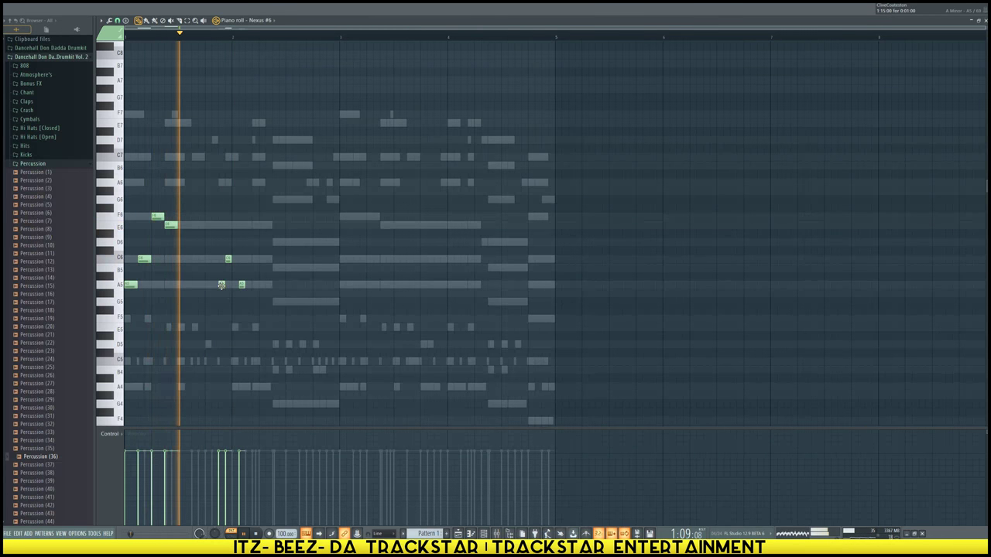
pyautogui.press('space')
pyautogui.press('space')
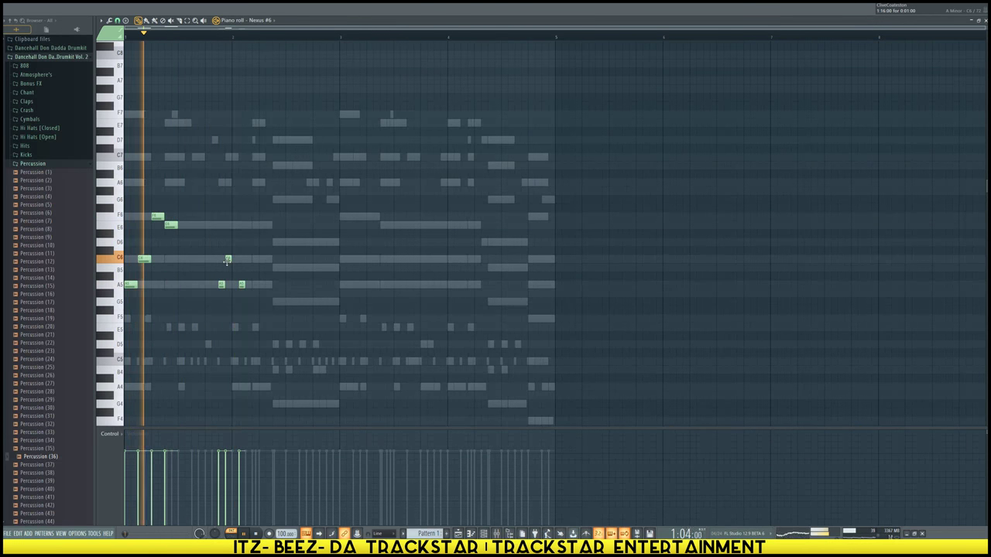
pyautogui.press('space')
pyautogui.moveTo(216, 286); pyautogui.dragTo(213, 286)
pyautogui.press('space')
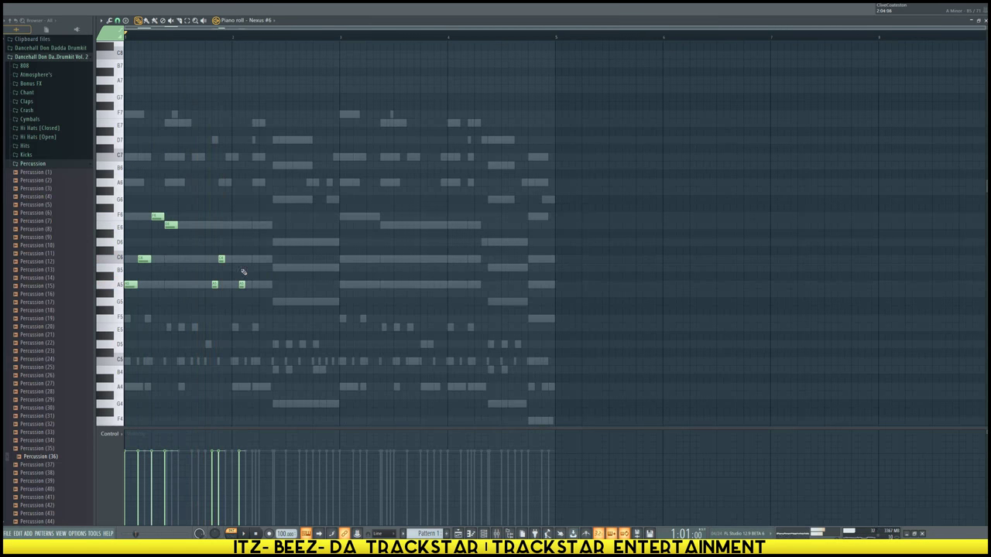
# Delete the short A5 and C6 pair near the end of bar 1 and move the remaining short A5 to the start of bar 2
pyautogui.moveTo(226, 250); pyautogui.dragTo(214, 287)
pyautogui.scroll(-1, 222, 264)
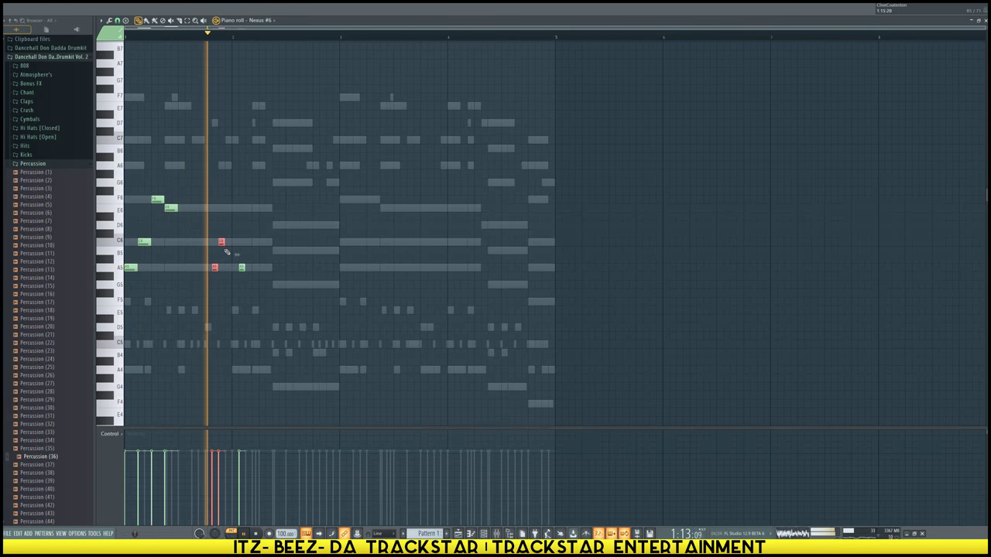
pyautogui.press('Delete')
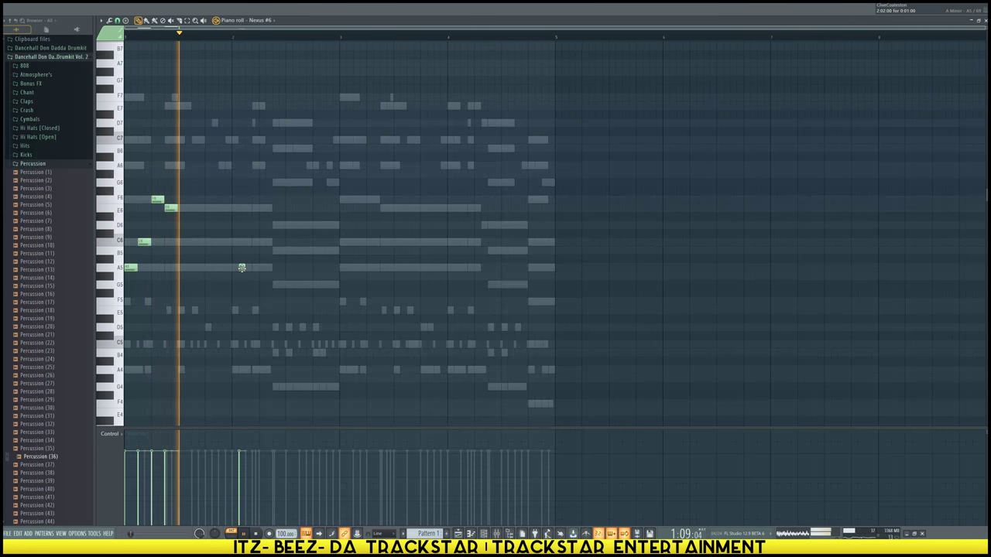
pyautogui.moveTo(241, 268); pyautogui.dragTo(235, 268)
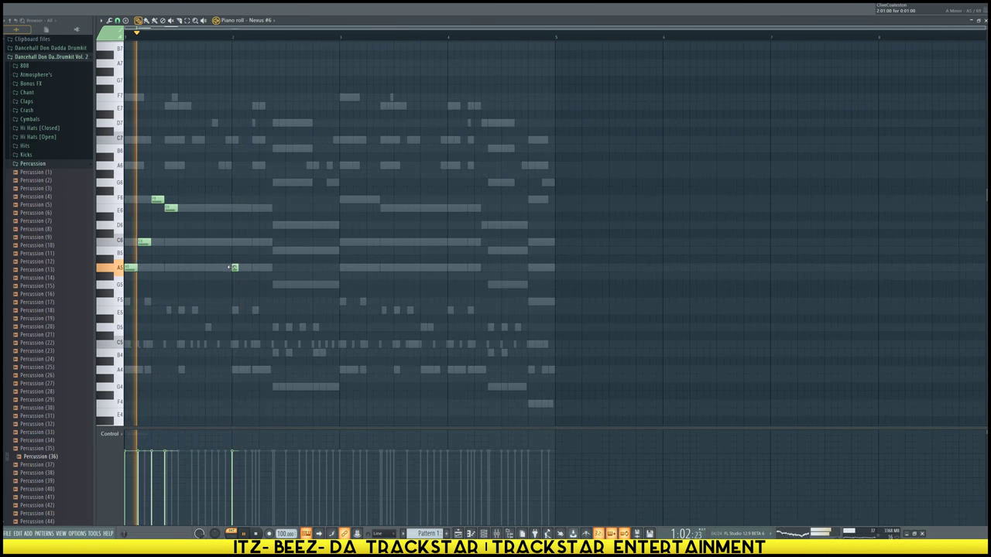
# Add a short C6 on the last step of bar 1 and short C6, E6 and G6 on steps 4, 5 and 7 of bar 2
pyautogui.click(227, 243)
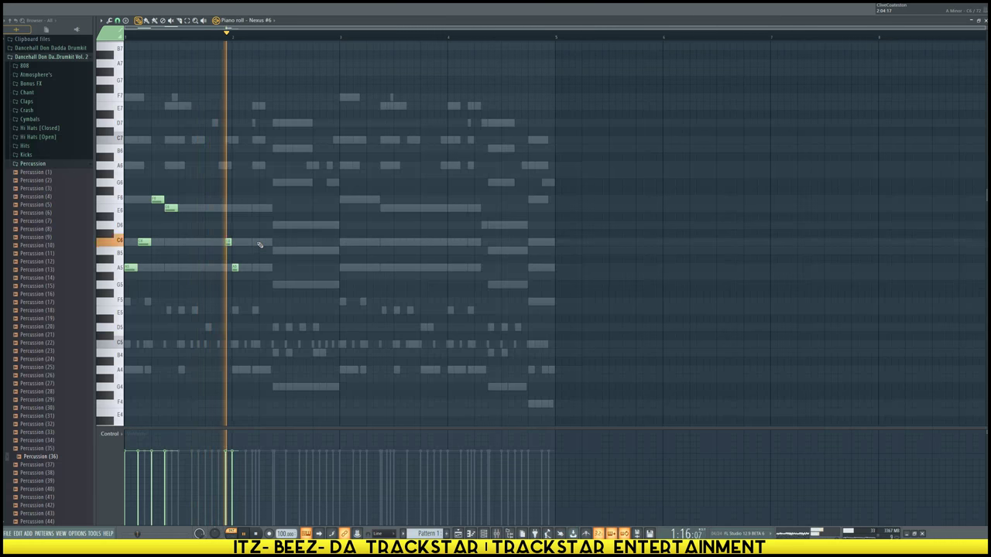
pyautogui.click(255, 242)
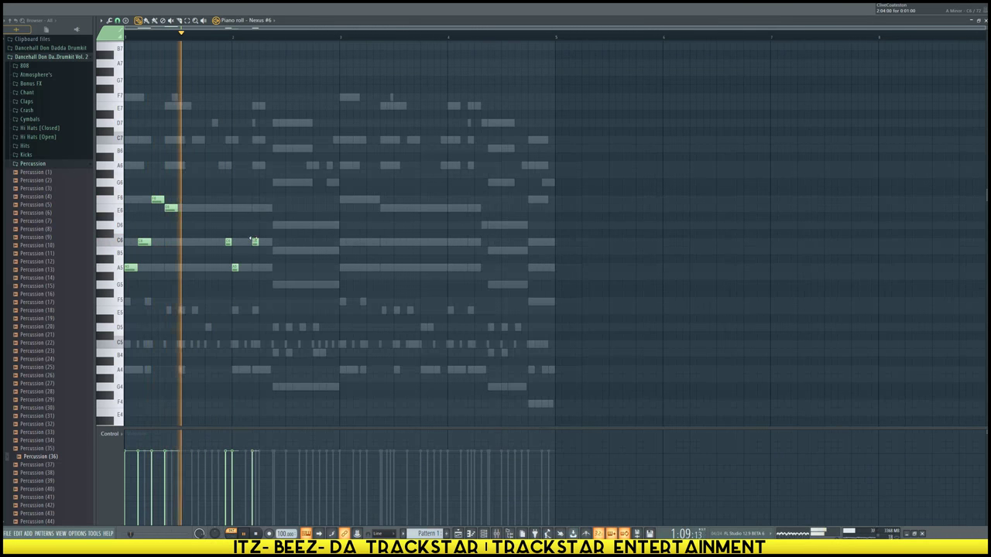
pyautogui.click(262, 208)
pyautogui.click(276, 185)
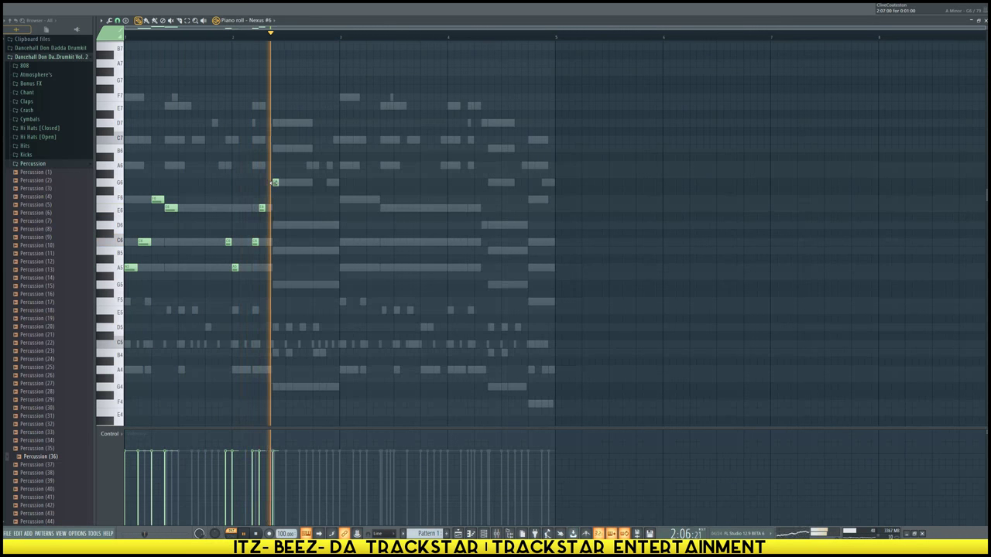
# Shift the C6, E6 and G6 notes in bar 2 one step earlier and replace the G6 with an E6
pyautogui.moveTo(249, 262); pyautogui.dragTo(283, 180)
pyautogui.scroll(1, 268, 212)
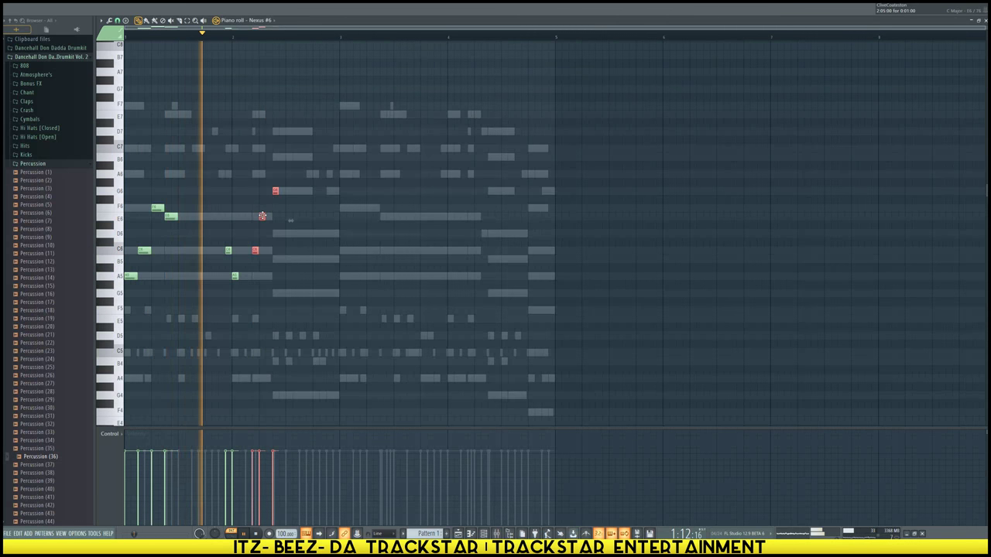
pyautogui.hotkey('shift', 'Left')
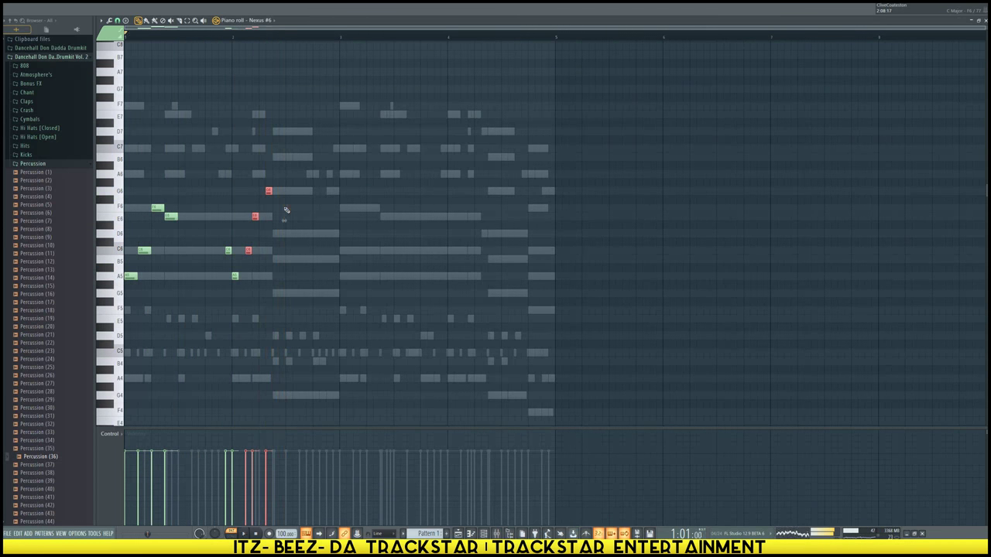
pyautogui.click(269, 216)
pyautogui.rightClick(269, 192)
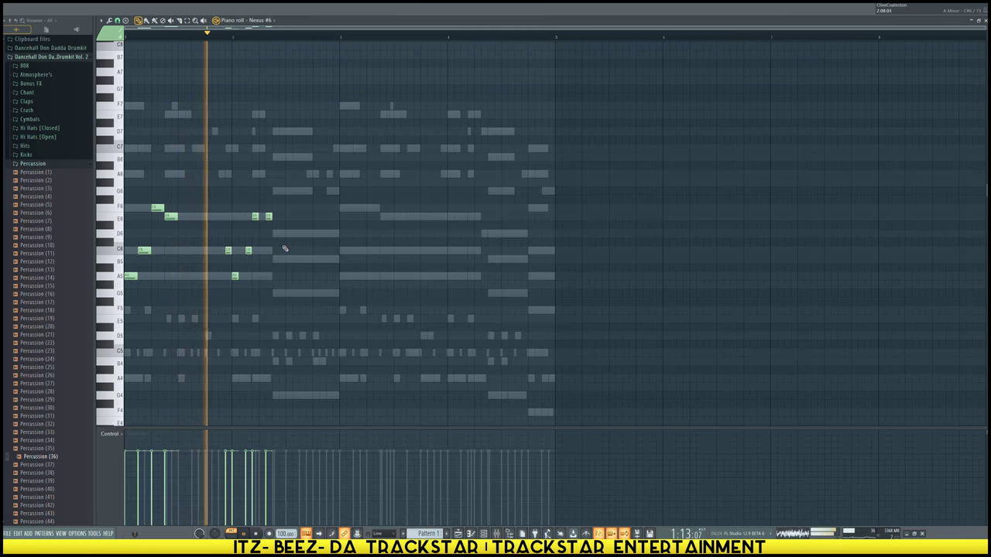
# Continue bar 2 with short D6, B5 and D6 notes on steps 7, 13 and 15
pyautogui.click(276, 234)
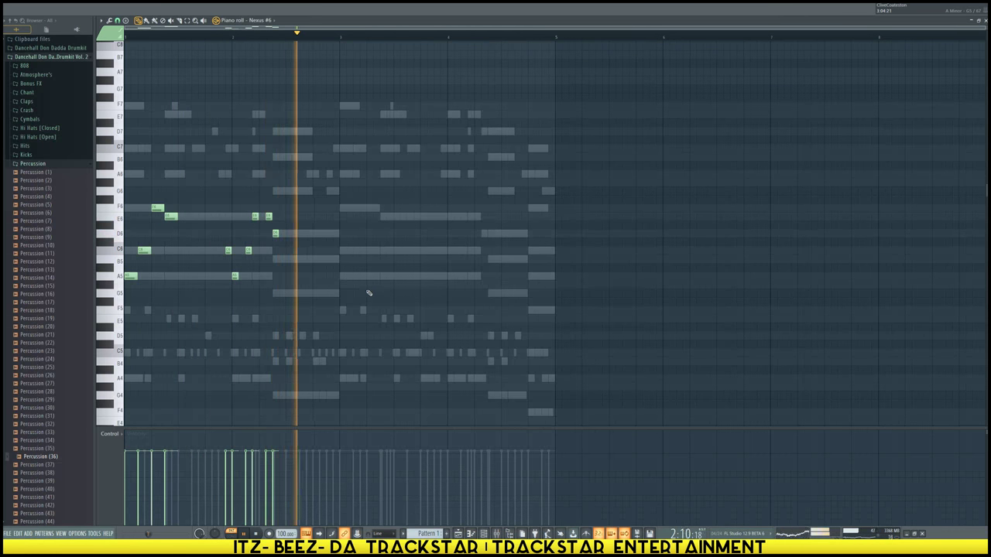
pyautogui.click(315, 260)
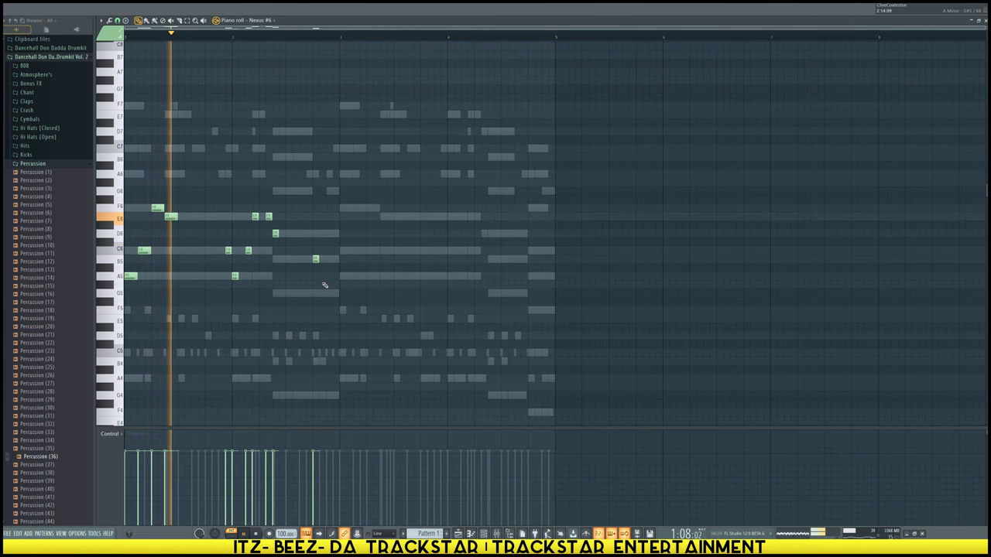
pyautogui.click(329, 233)
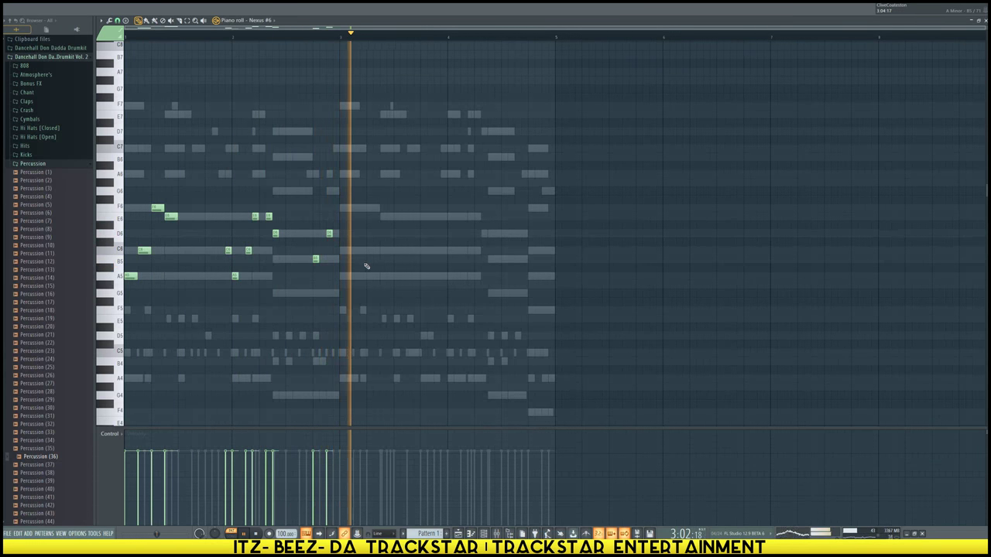
pyautogui.press('space')
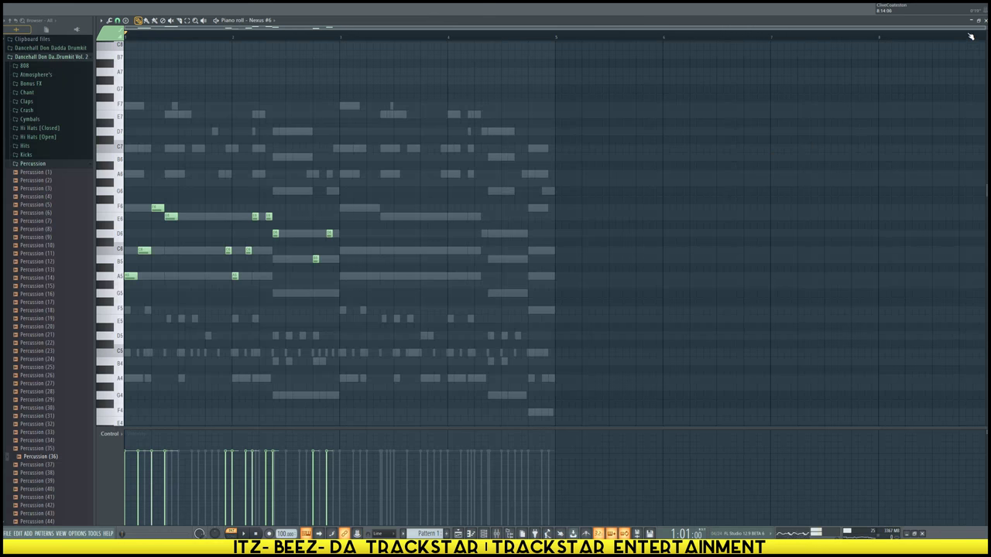
# Audition the melody from the channel rack, reopen its piano roll and add a short G5 on the last step of bar 2
pyautogui.click(983, 21)
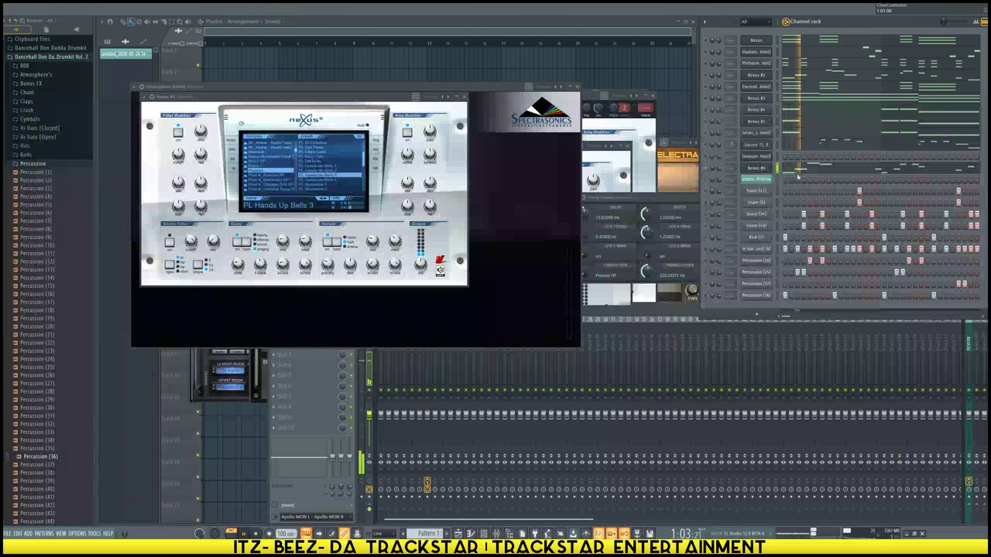
pyautogui.click(807, 169)
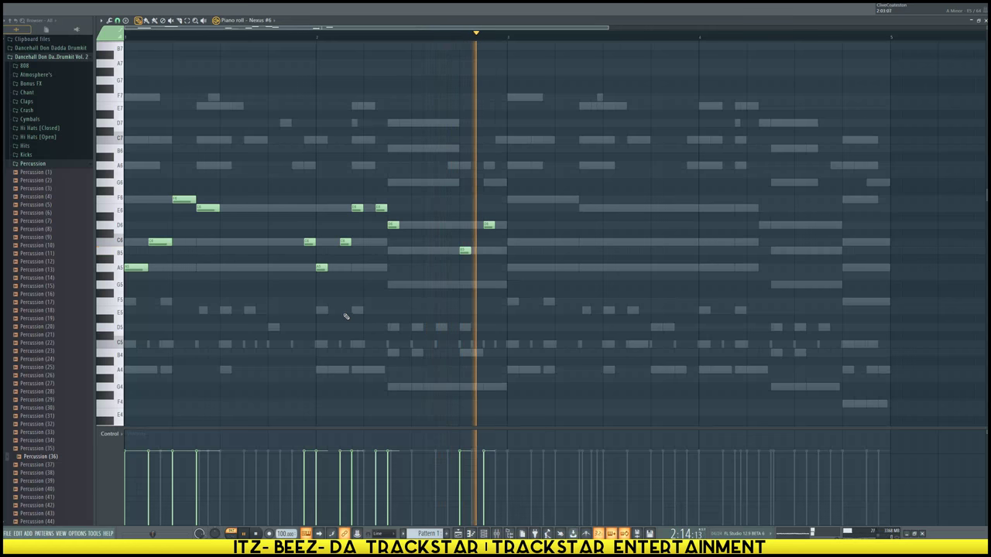
pyautogui.press('space')
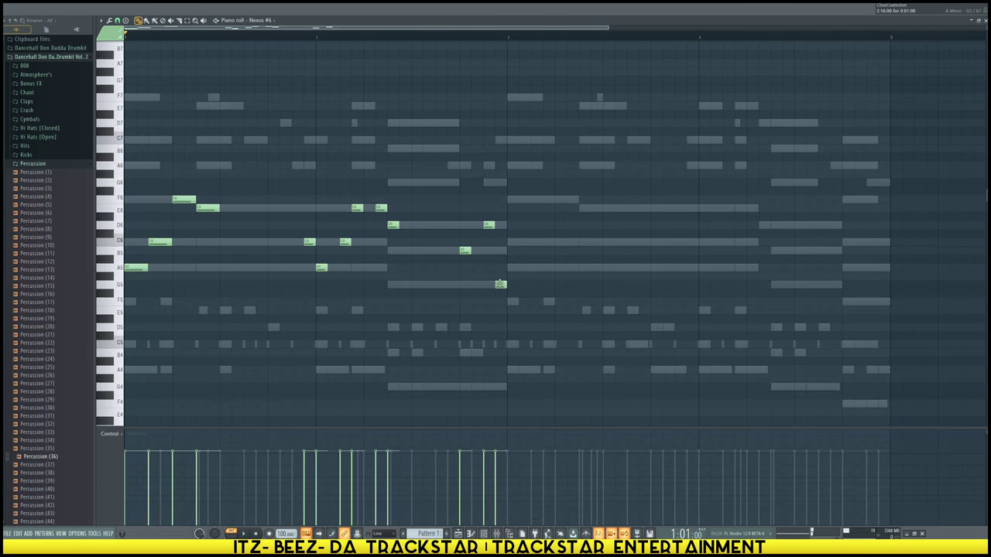
# Audition the melody, set the playback position to step 13 of bar 2 and duplicate the two-bar melody into bars 3 and 4
pyautogui.press('space')
pyautogui.click(459, 36)
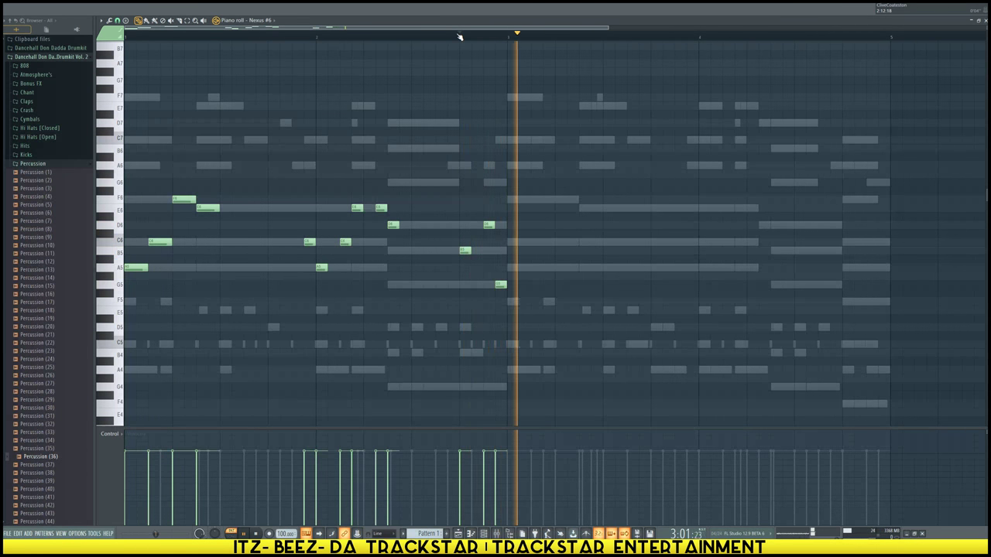
pyautogui.click(460, 36)
pyautogui.press('space')
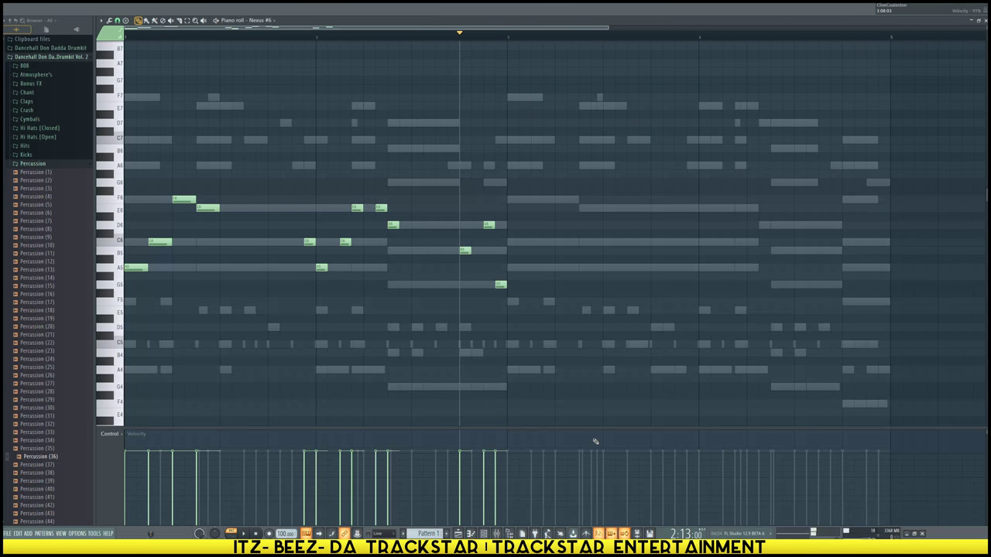
pyautogui.hotkey('ctrl', 'b')
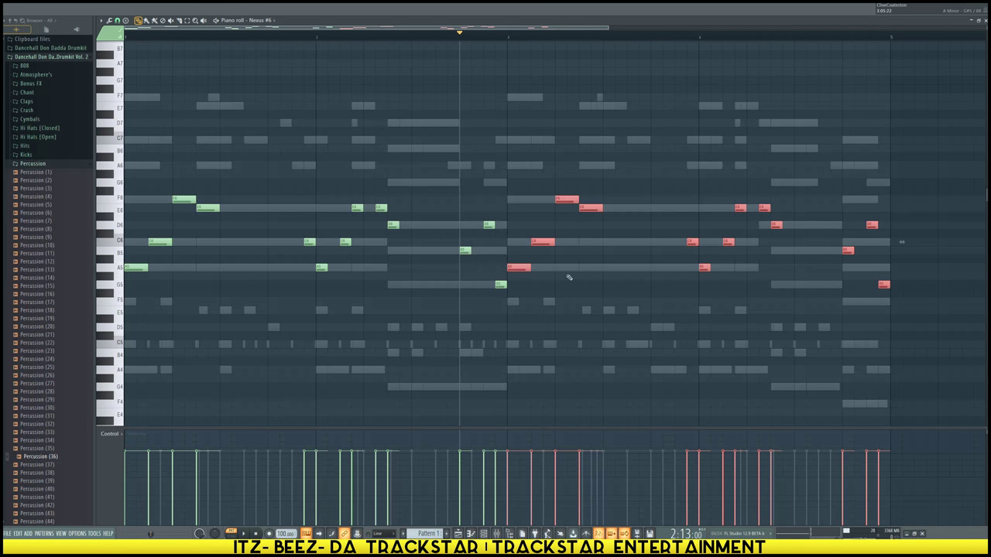
# Shorten the first four notes of bars 1 and 3 to one step each and audition the change
pyautogui.moveTo(528, 290); pyautogui.dragTo(633, 122)
pyautogui.moveTo(258, 297); pyautogui.dragTo(124, 50)
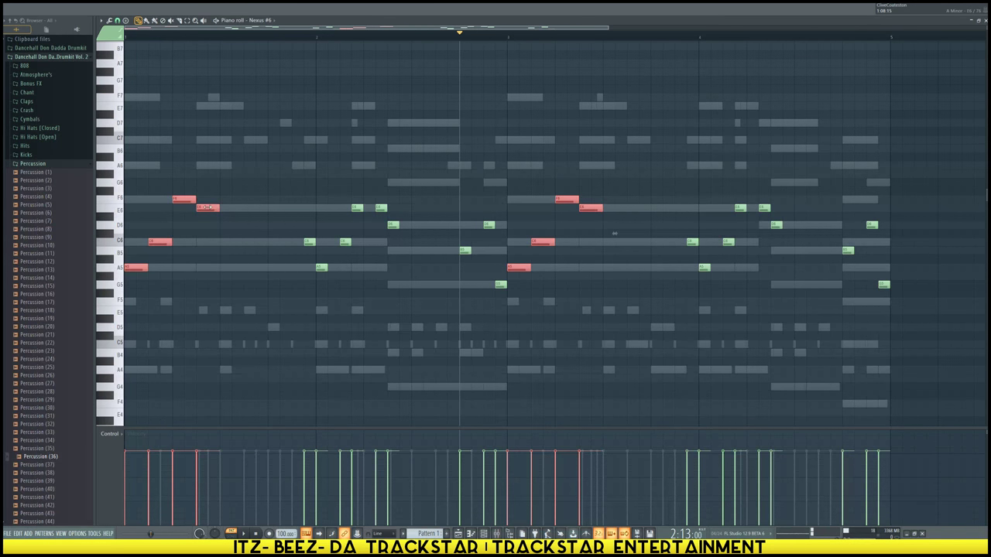
pyautogui.moveTo(207, 207); pyautogui.dragTo(204, 207)
pyautogui.hotkey('ctrl', 'd')
pyautogui.press('space')
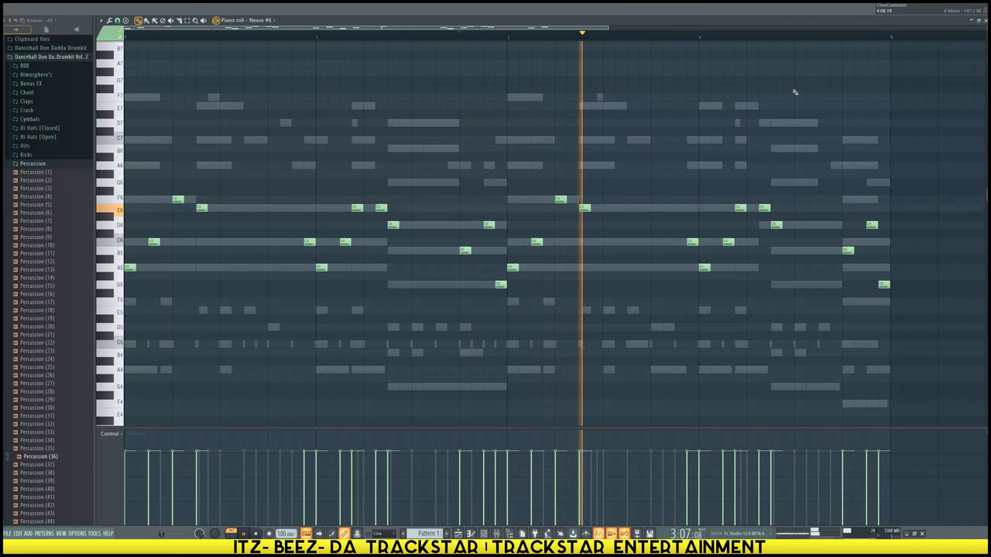
# Transpose the whole Nexus #6 melody down one octave and audition it
pyautogui.press('space')
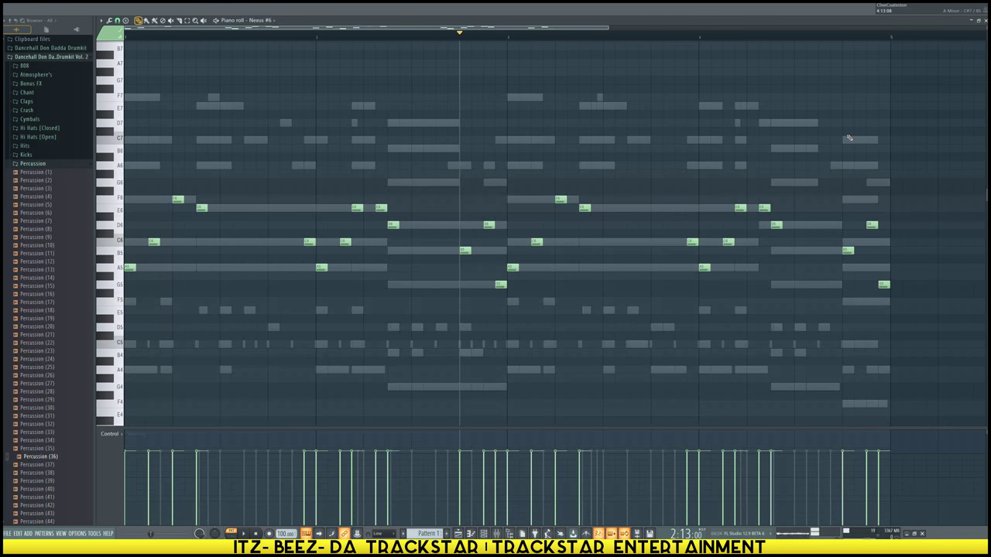
pyautogui.scroll(-3, 848, 138)
pyautogui.press('space')
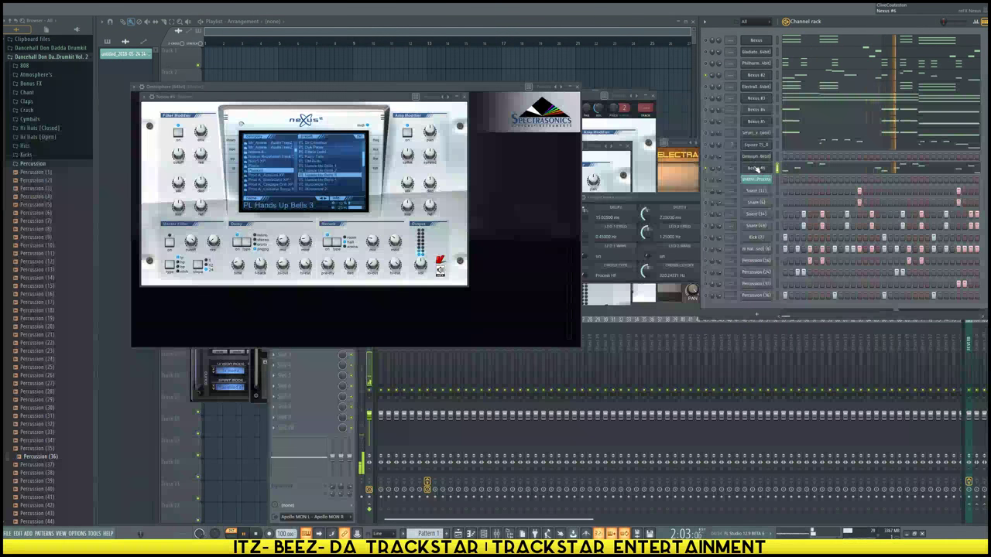
# Load the Celeste - Music Box patch from the Keyscape Library in Omnisphere
pyautogui.click(484, 187)
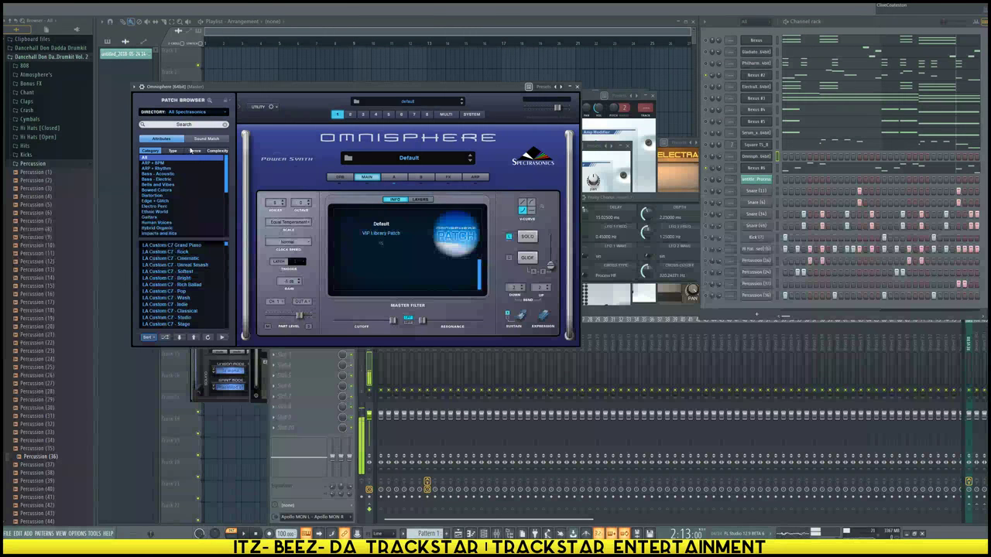
pyautogui.click(188, 114)
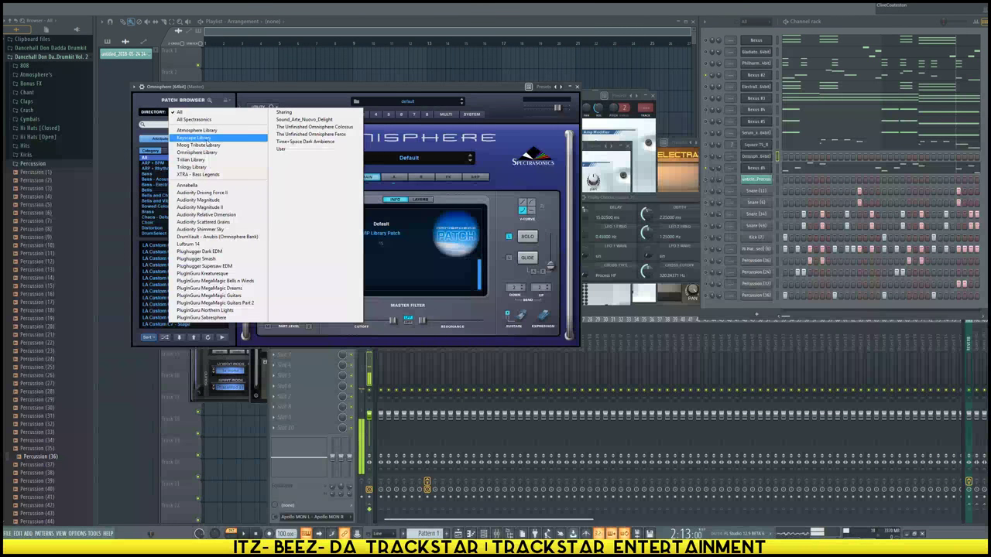
pyautogui.click(195, 137)
pyautogui.scroll(-5, 221, 250)
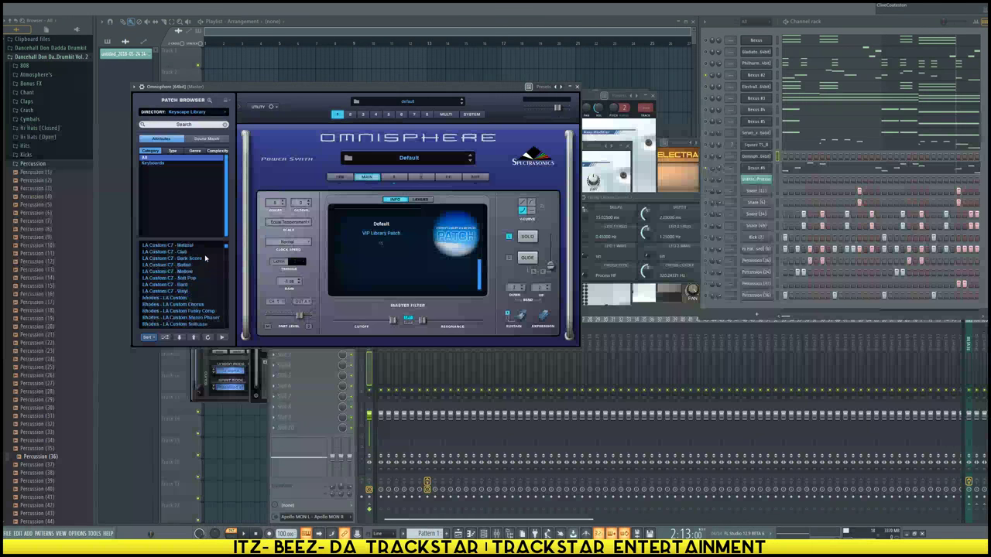
pyautogui.scroll(-6, 226, 250)
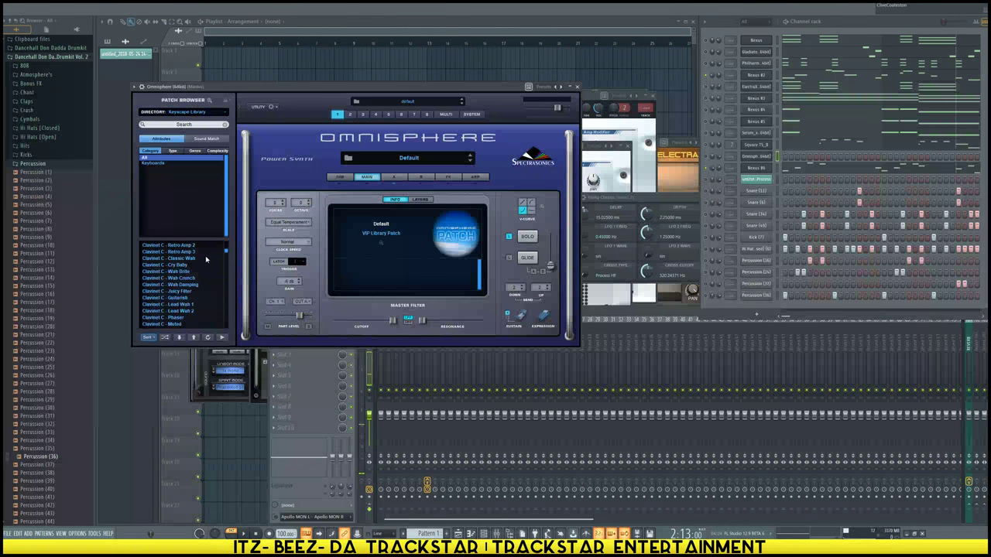
pyautogui.scroll(-5, 200, 272)
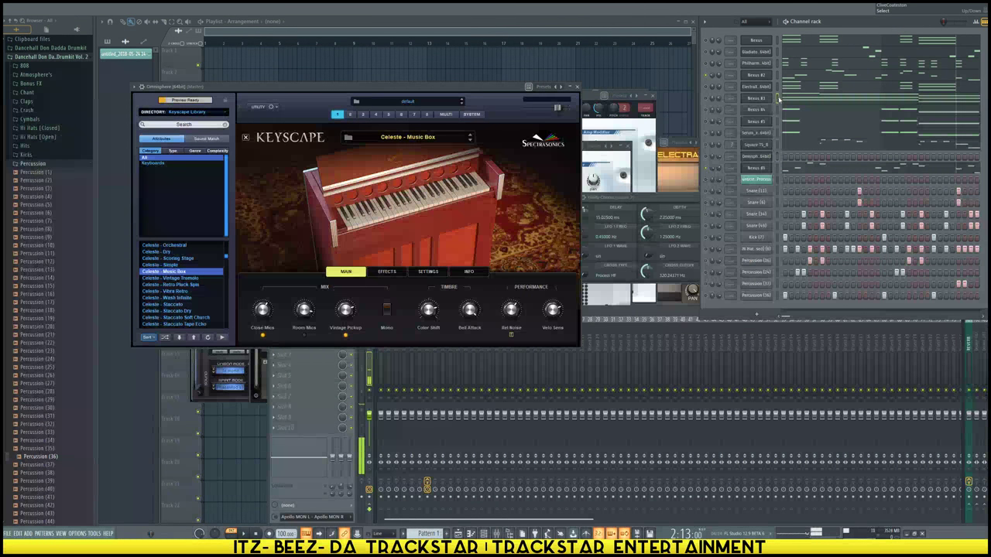
# Copy the Nexus #6 melody into the Omnisphere piano roll, transpose it up two octaves and audition it
pyautogui.click(797, 167)
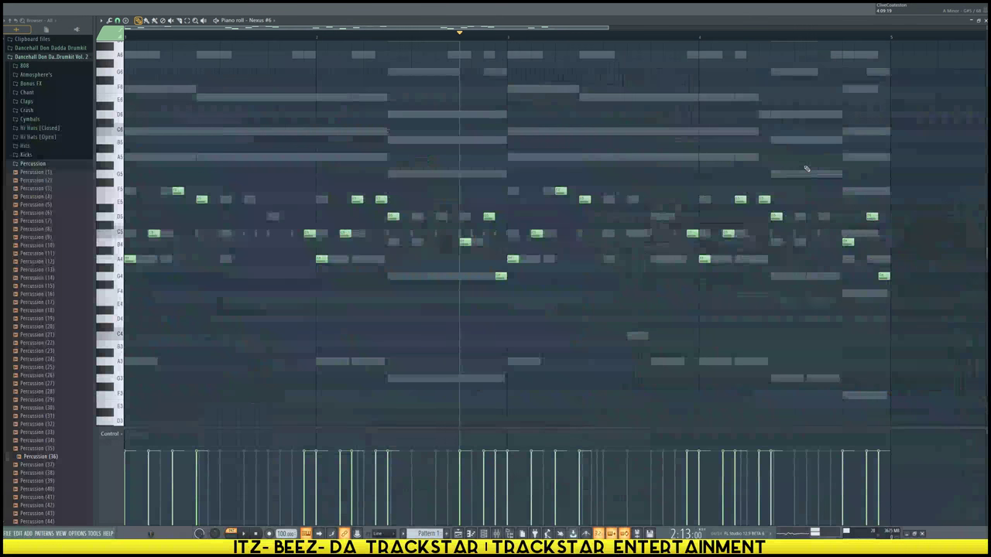
pyautogui.hotkey('ctrl', 'a')
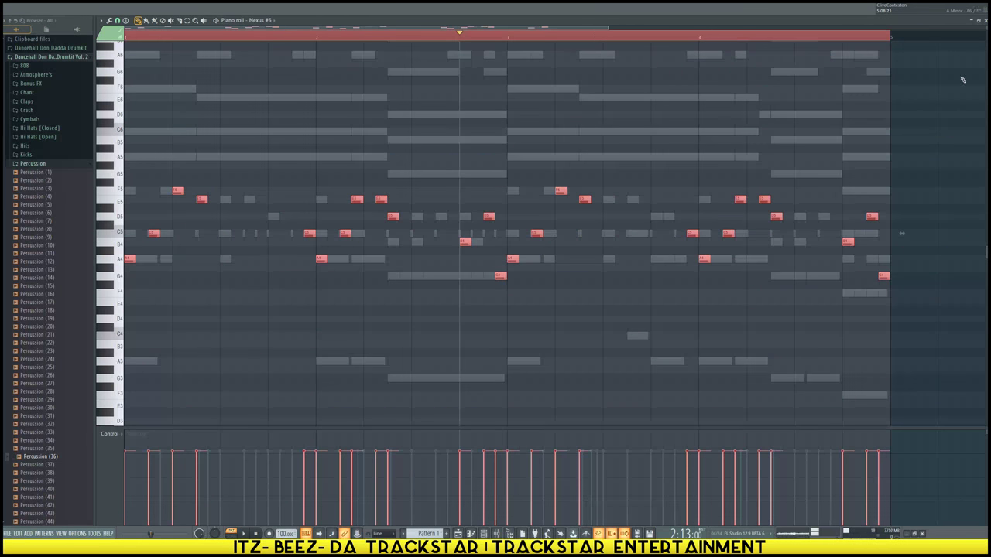
pyautogui.press('Escape')
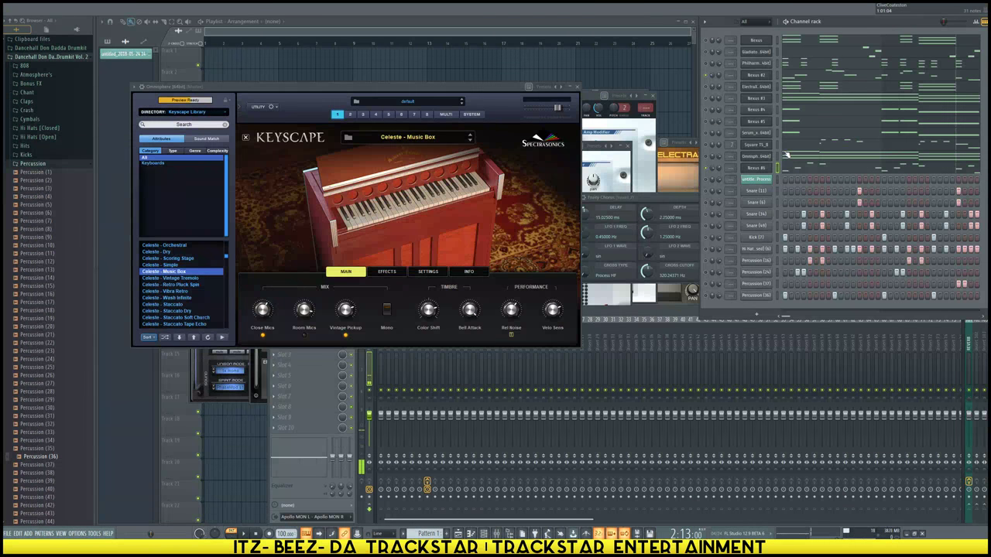
pyautogui.click(786, 154)
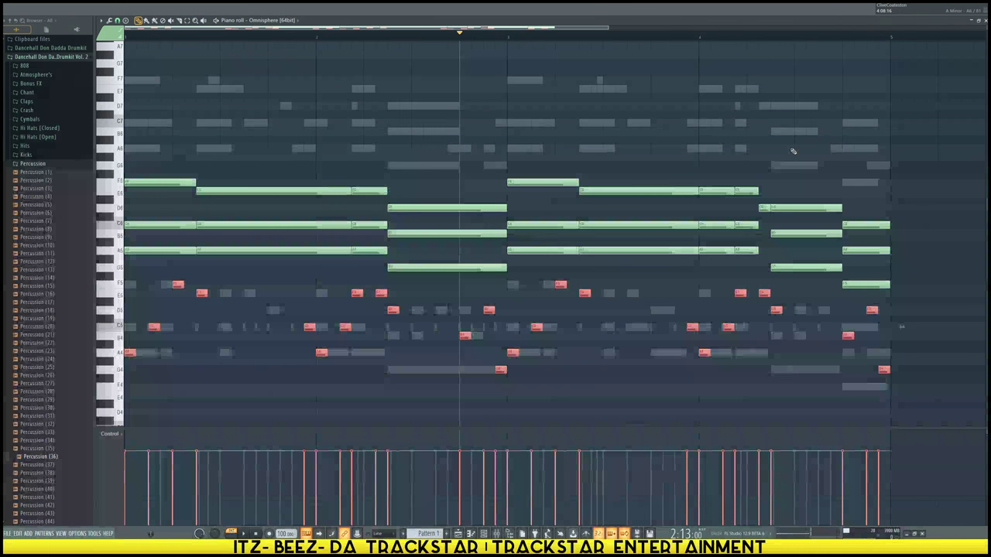
pyautogui.hotkey('ctrl', 'Up')
pyautogui.hotkey('ctrl', 'Up')
pyautogui.scroll(1, 793, 152)
pyautogui.scroll(-1, 793, 152)
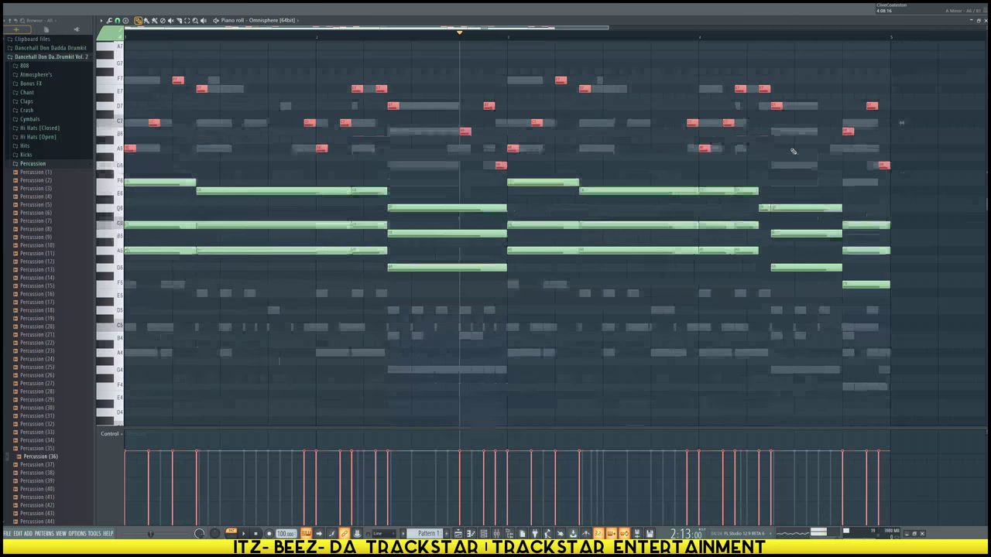
pyautogui.press('space')
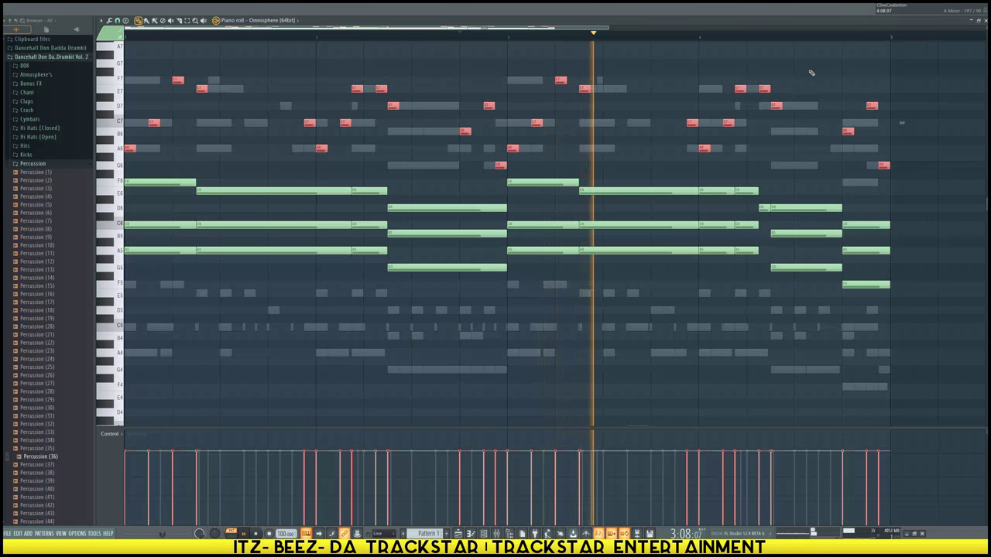
pyautogui.click(984, 20)
pyautogui.press('space')
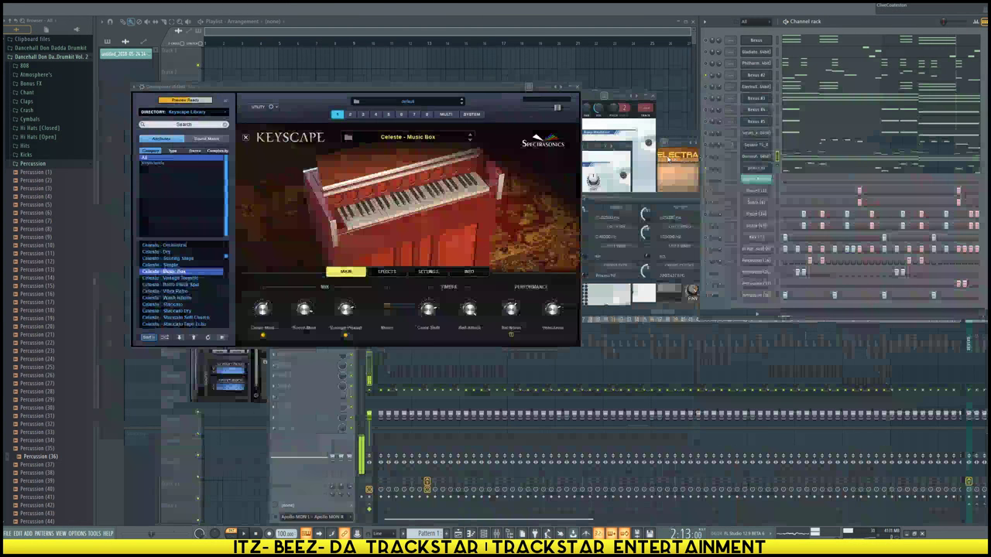
# Copy the Nexus #2 melody into the Omnisphere piano roll, transpose it down two octaves and deselect the notes
pyautogui.press('space')
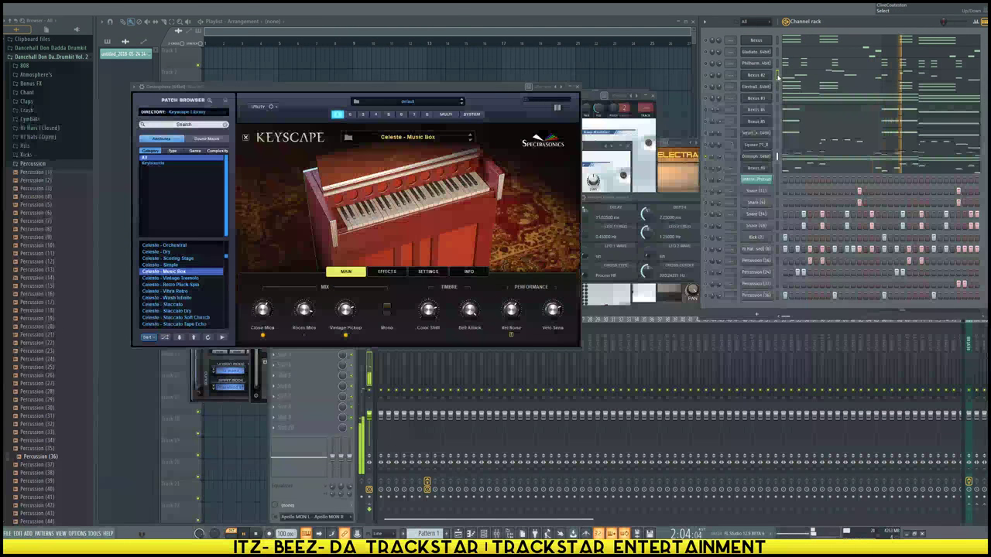
pyautogui.click(782, 75)
pyautogui.hotkey('ctrl', 'a')
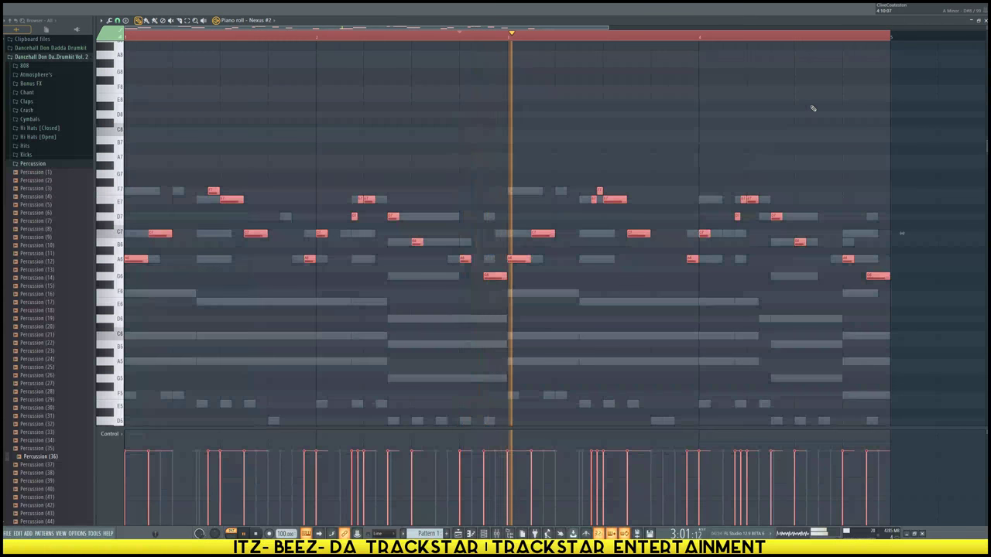
pyautogui.click(985, 20)
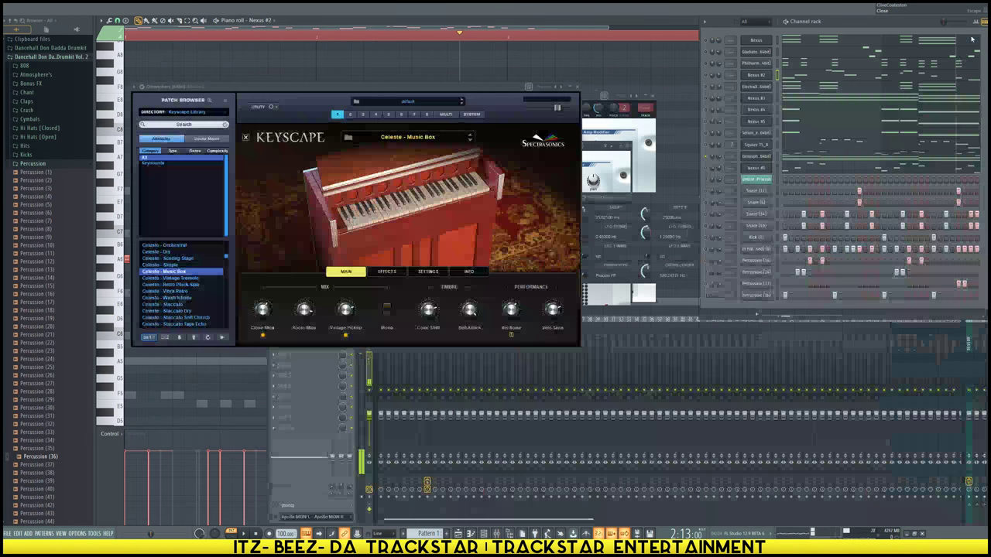
pyautogui.click(826, 161)
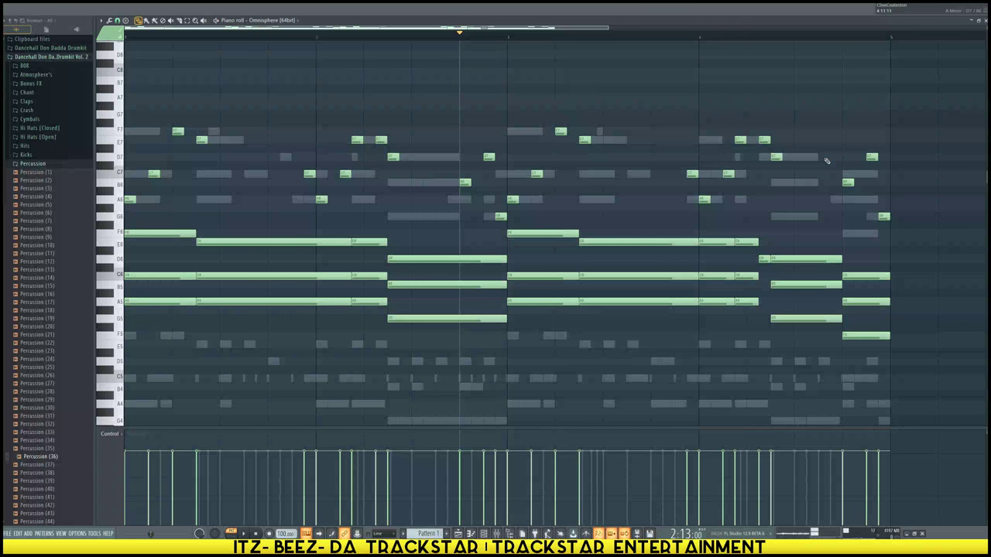
pyautogui.hotkey('ctrl', 'v')
pyautogui.hotkey('ctrl', 'Down')
pyautogui.hotkey('ctrl', 'Down')
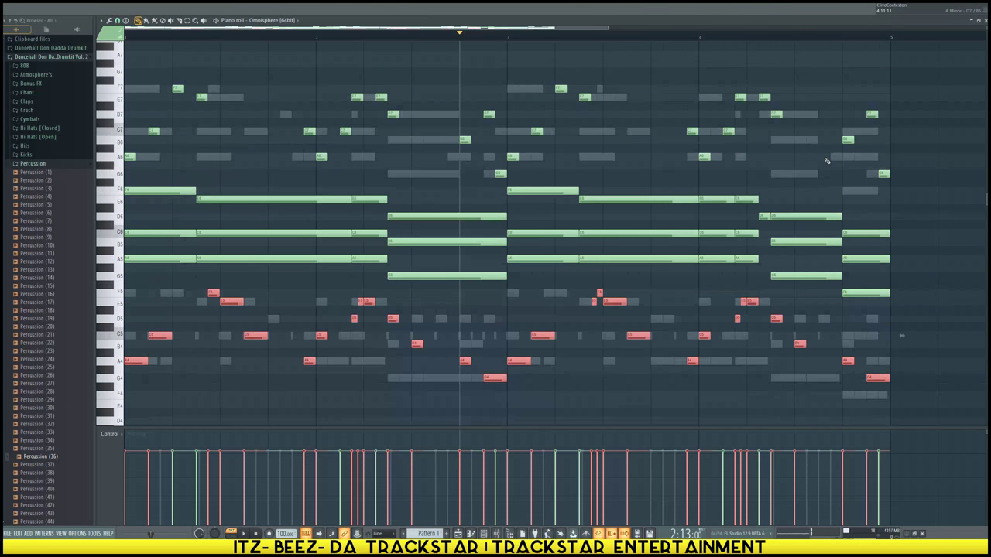
pyautogui.hotkey('ctrl', 'd')
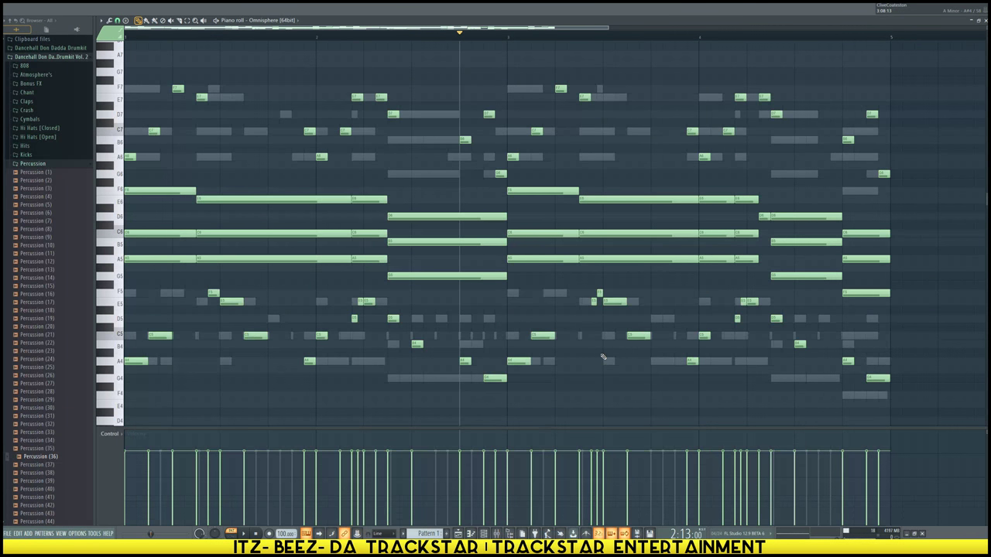
# Transpose all Omnisphere notes down one octave, audition the pattern and close the piano roll
pyautogui.press('space')
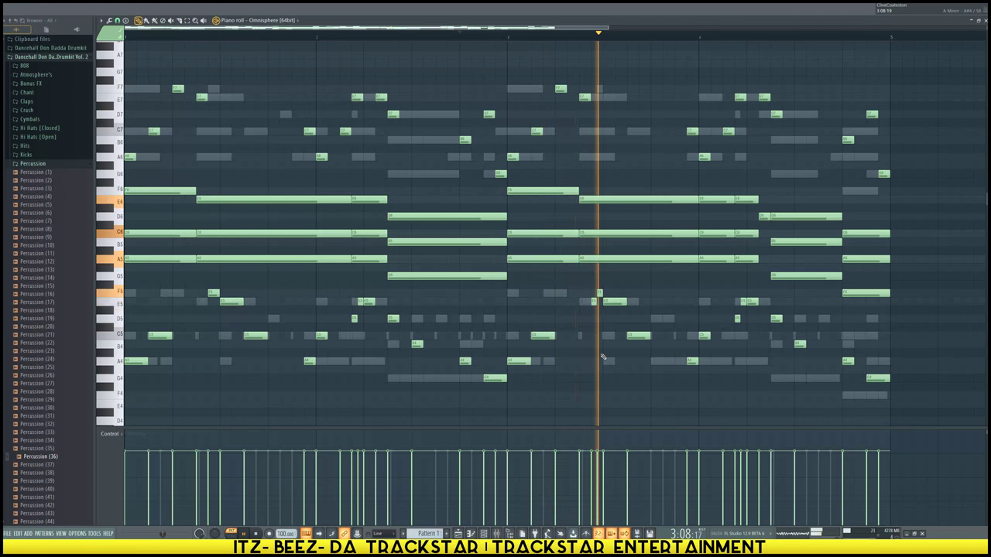
pyautogui.scroll(2, 602, 357)
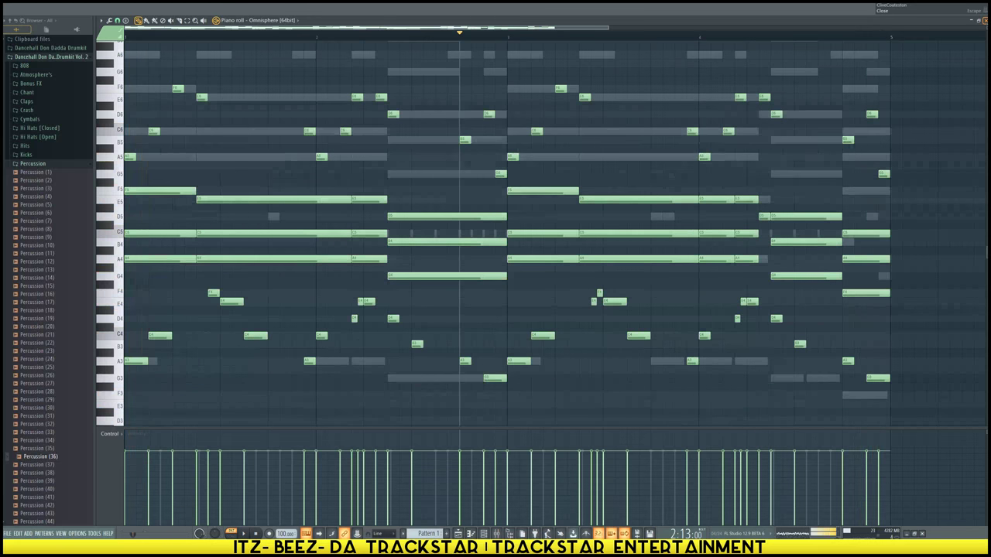
pyautogui.press('space')
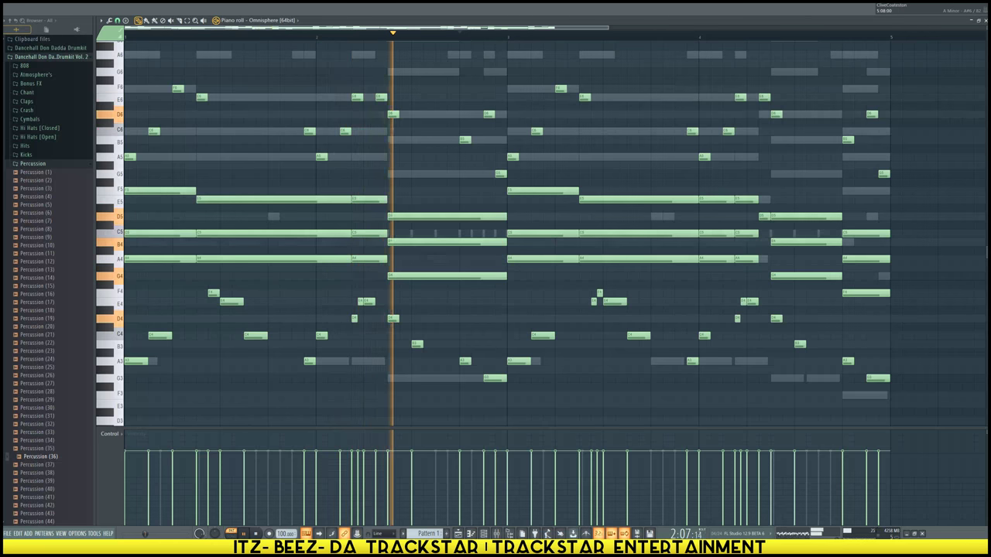
pyautogui.click(983, 21)
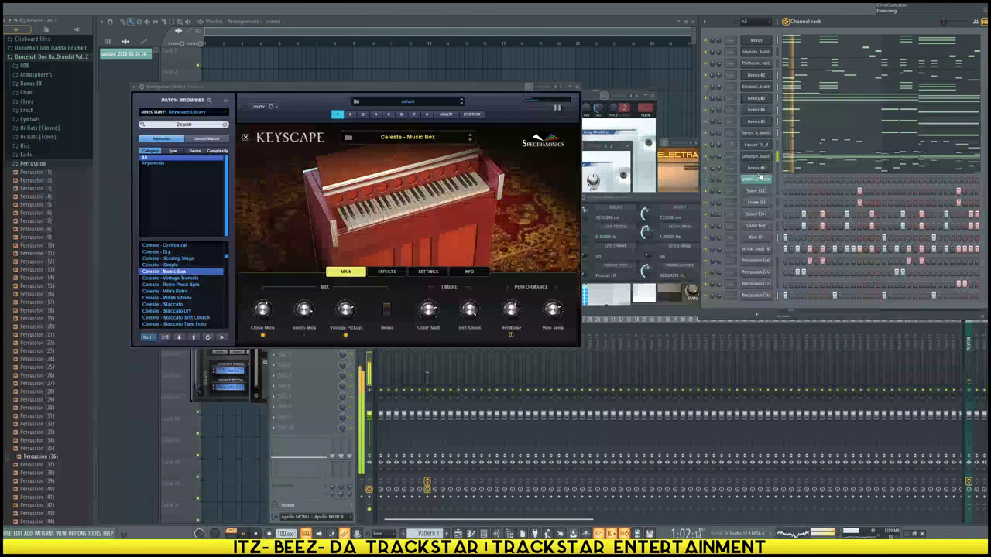
# Clear away the plugin windows and set the Vocal Process mixer track's audio input to none
pyautogui.rightClick(460, 65)
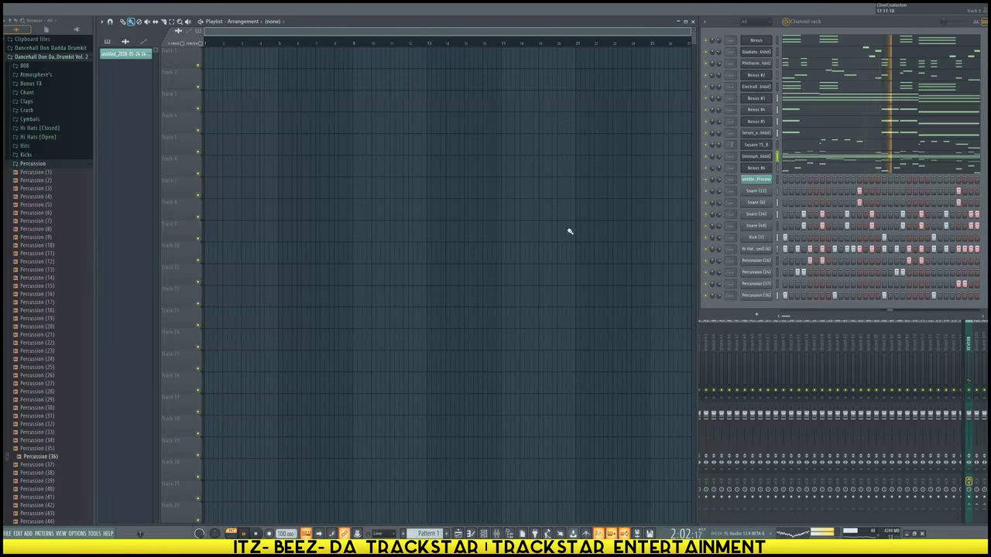
pyautogui.press('F9')
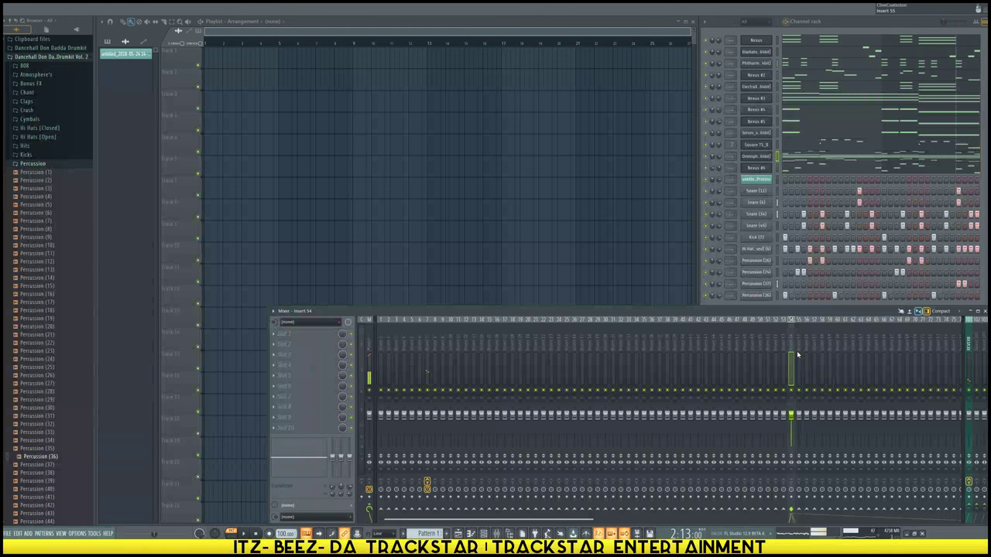
pyautogui.scroll(-10, 793, 348)
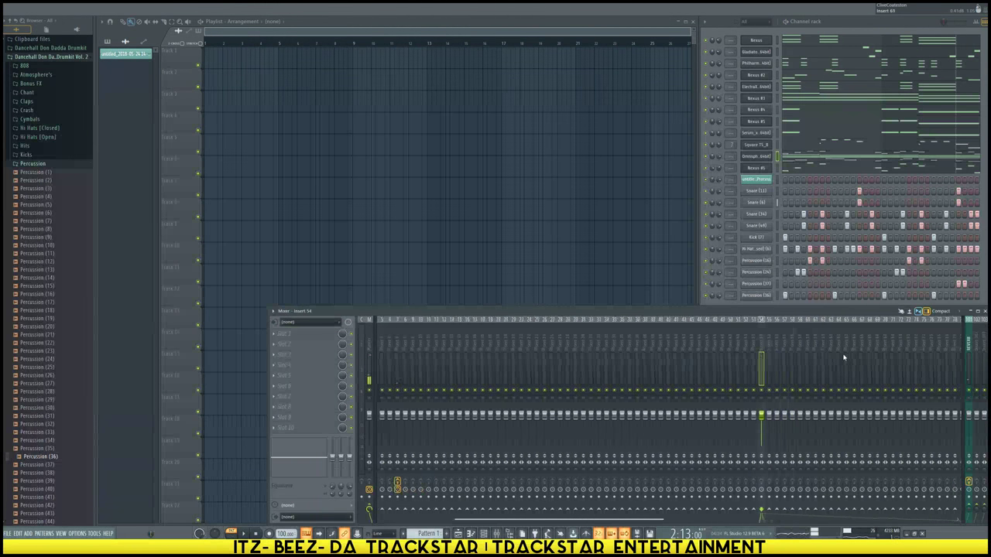
pyautogui.click(787, 349)
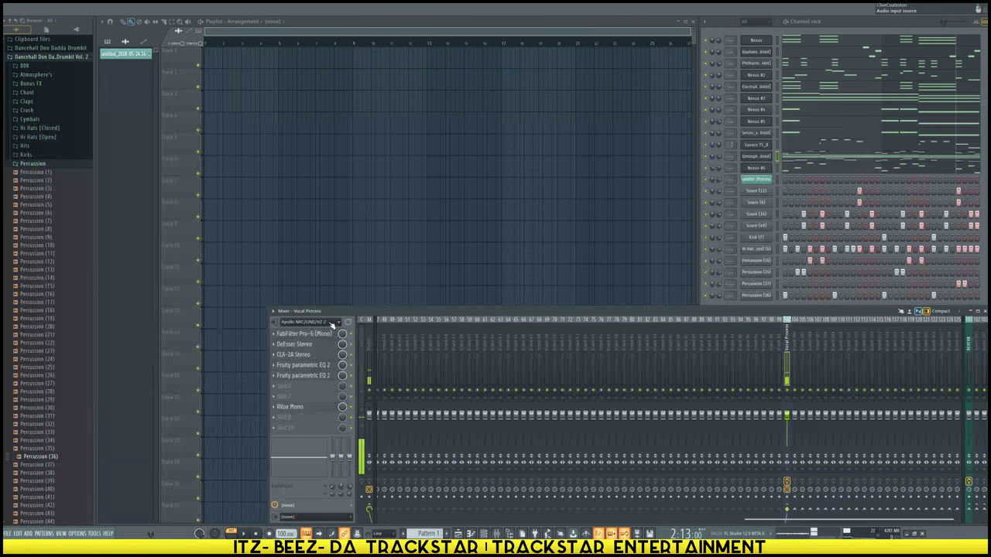
pyautogui.click(332, 323)
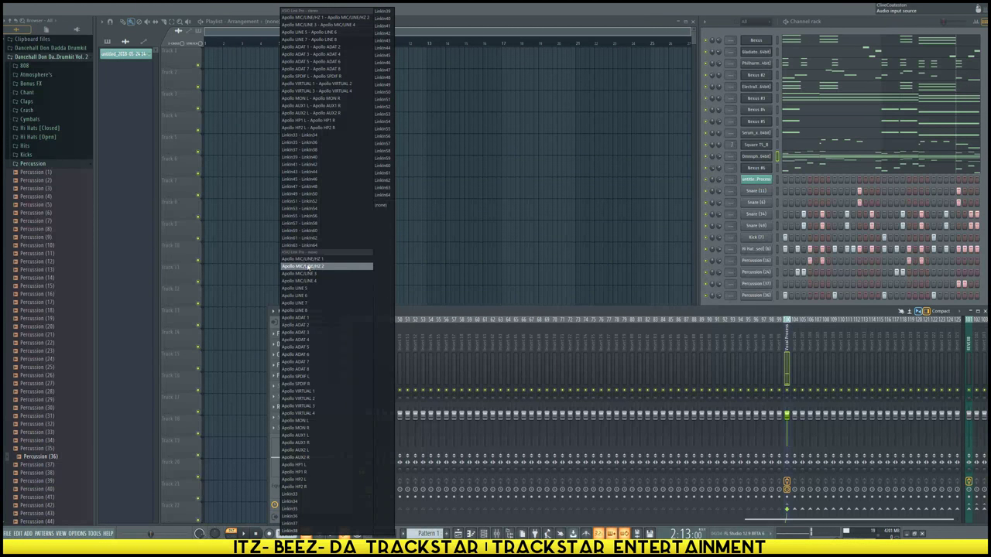
pyautogui.click(383, 207)
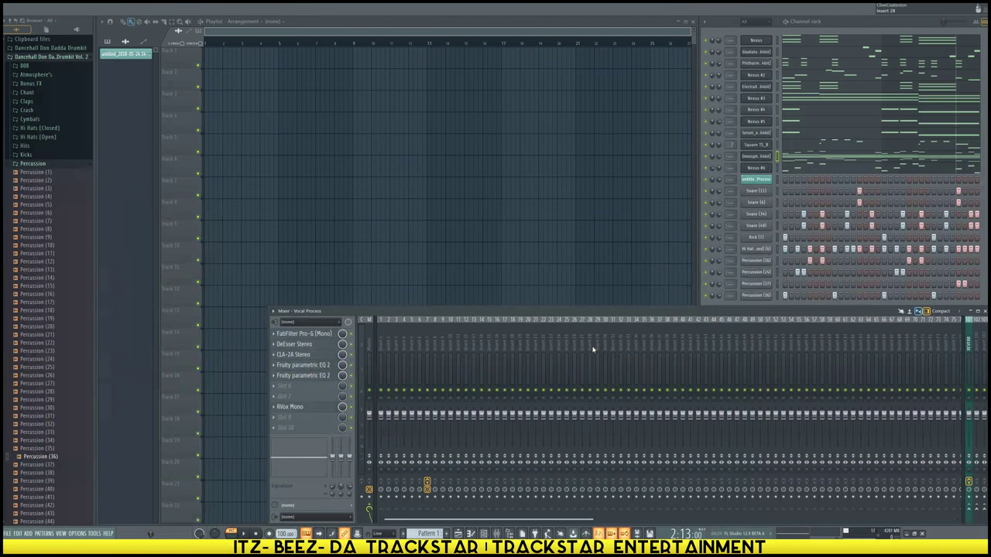
# Set mixer Insert 28's audio input to Apollo MIC/LINE/HZ 2 and browse the mixer presets folder in the browser
pyautogui.click(591, 364)
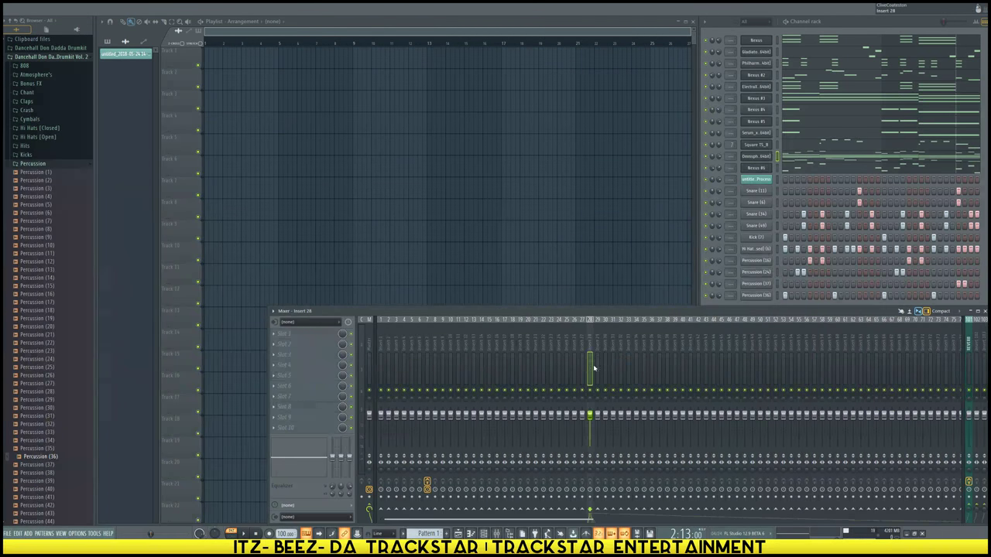
pyautogui.click(326, 323)
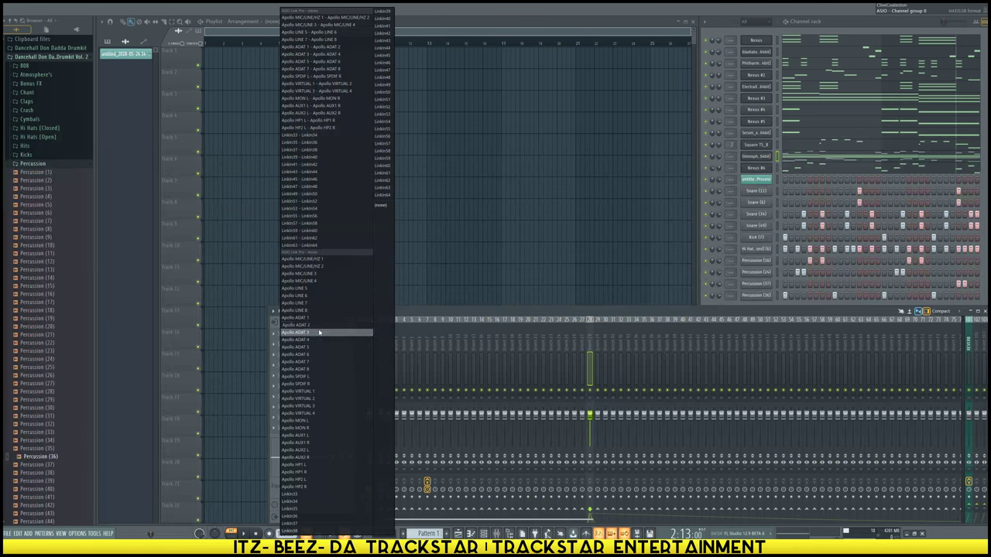
pyautogui.click(311, 266)
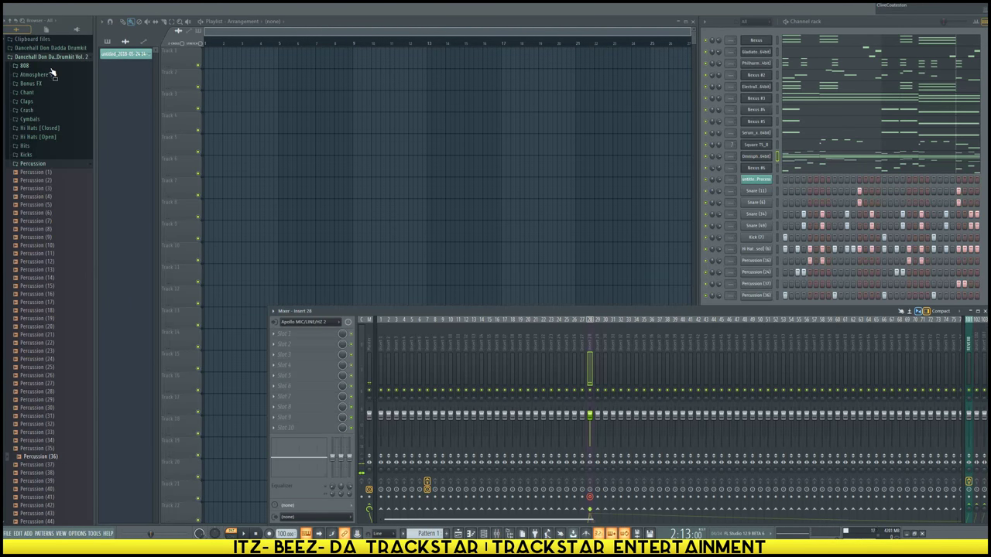
pyautogui.click(28, 165)
pyautogui.click(35, 94)
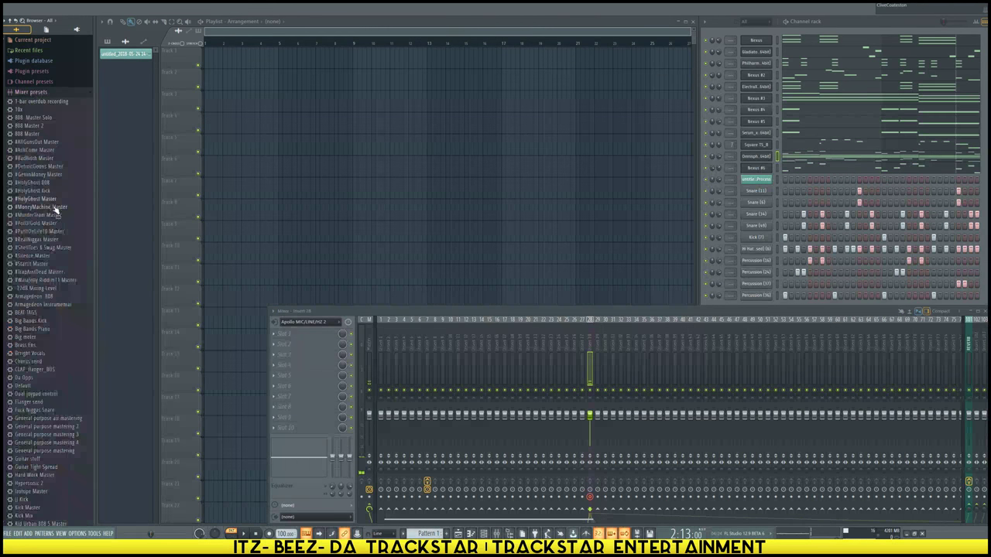
pyautogui.scroll(-5, 50, 225)
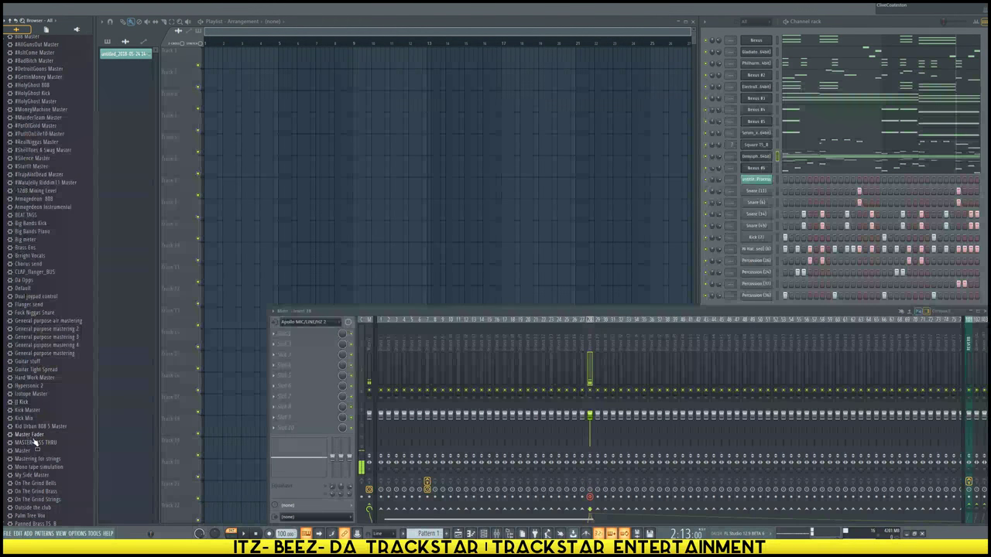
pyautogui.scroll(-10, 29, 487)
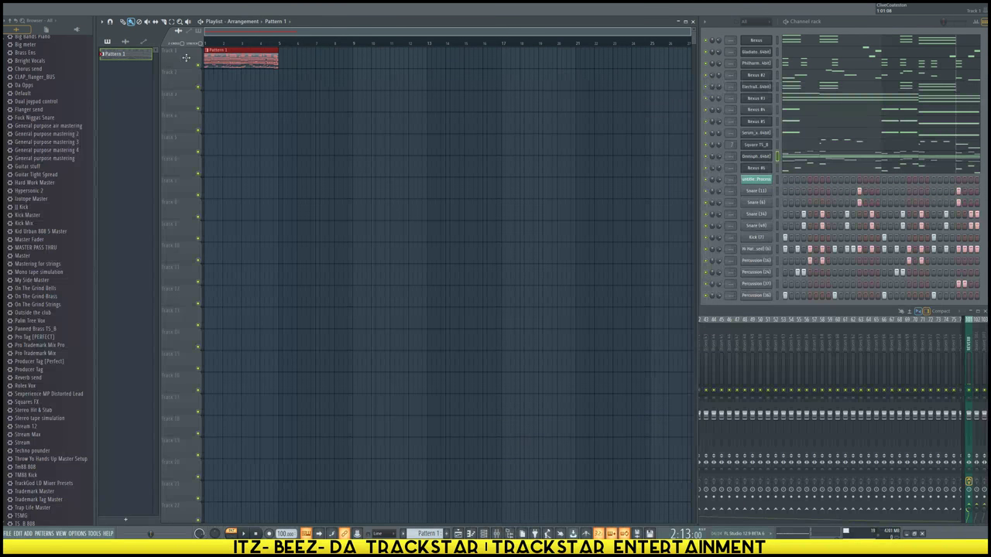
# Repeat Pattern 1 as four back-to-back clips on the first playlist track and record an audio take into the playlist as an audio clip
pyautogui.moveTo(282, 67); pyautogui.dragTo(480, 71)
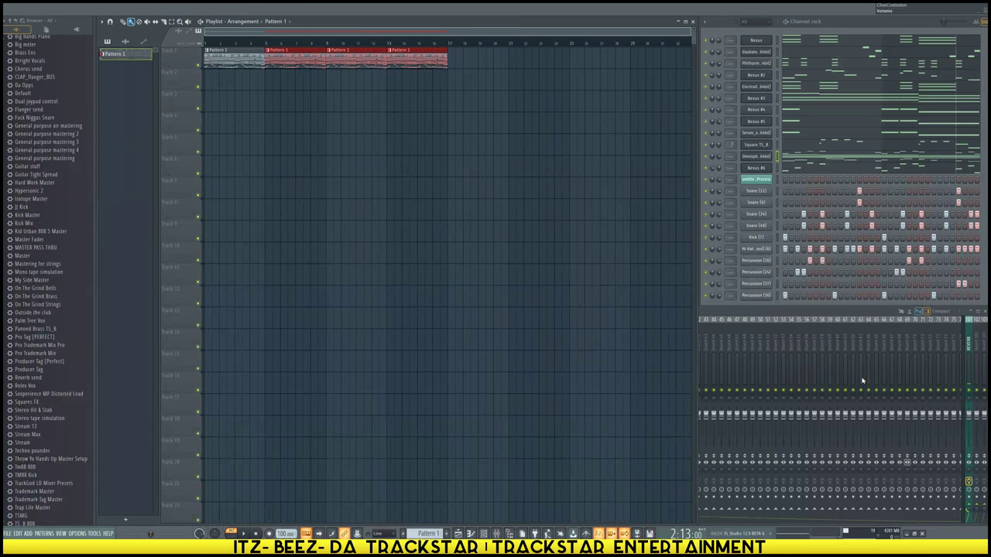
pyautogui.click(770, 311)
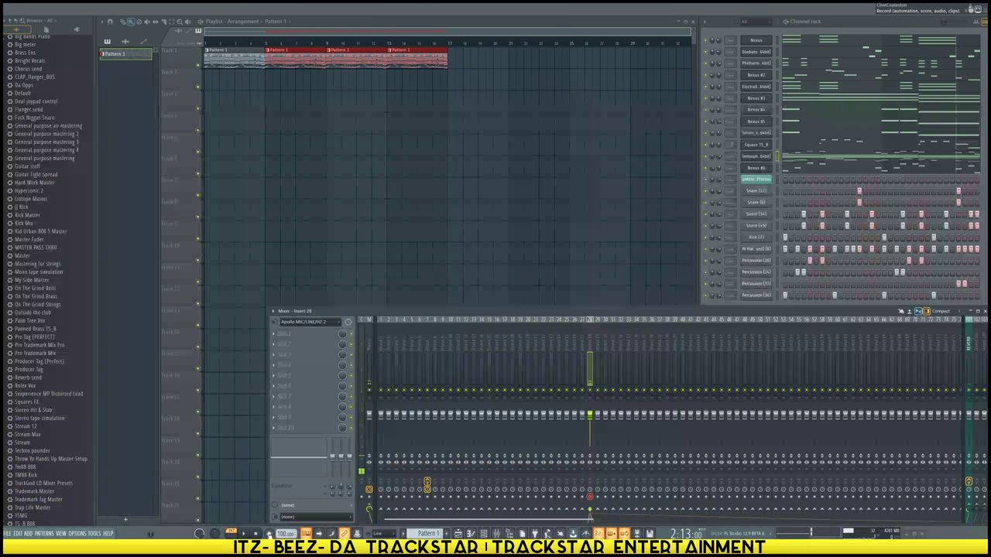
pyautogui.click(268, 534)
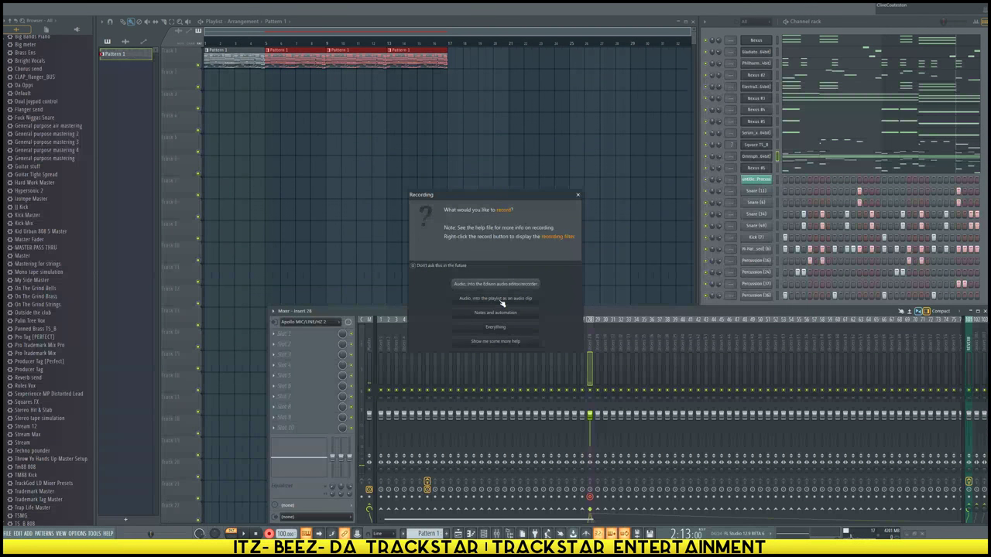
pyautogui.click(500, 300)
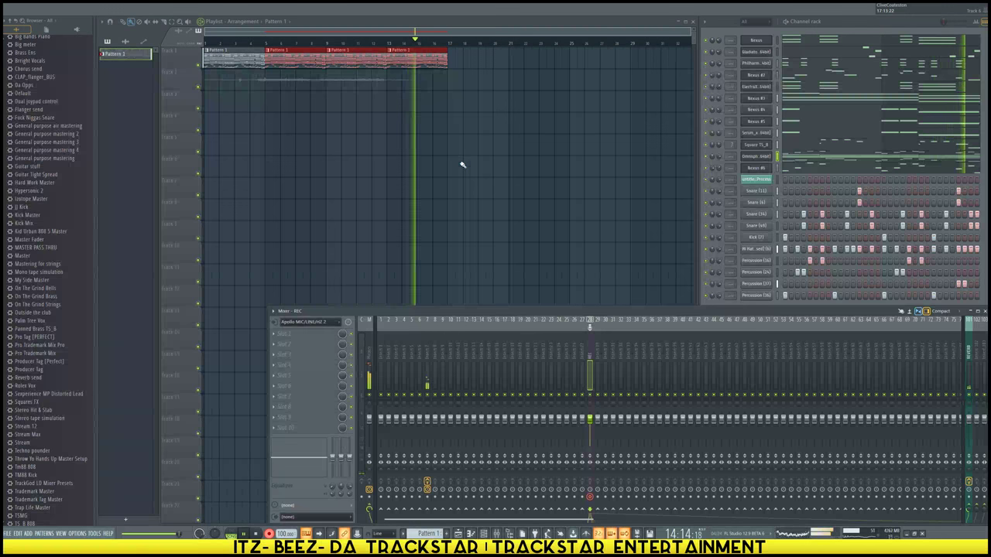
pyautogui.press('space')
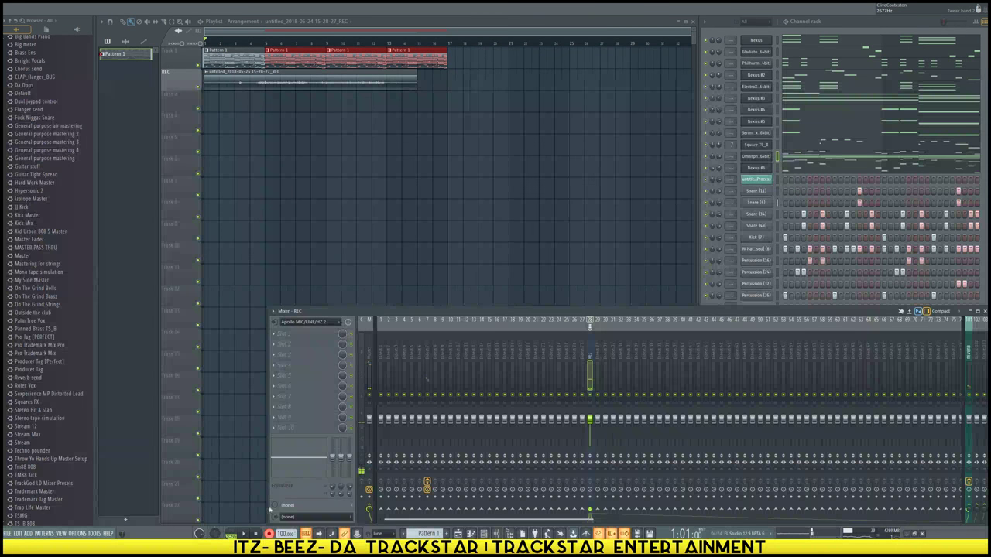
# Record a second audio take into the playlist as an audio clip and delete the first take
pyautogui.click(268, 533)
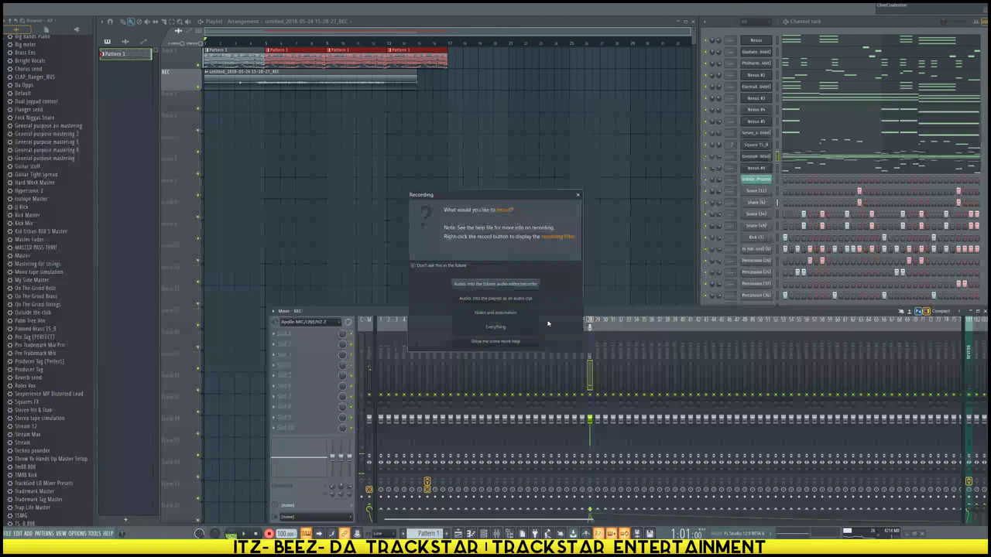
pyautogui.click(493, 299)
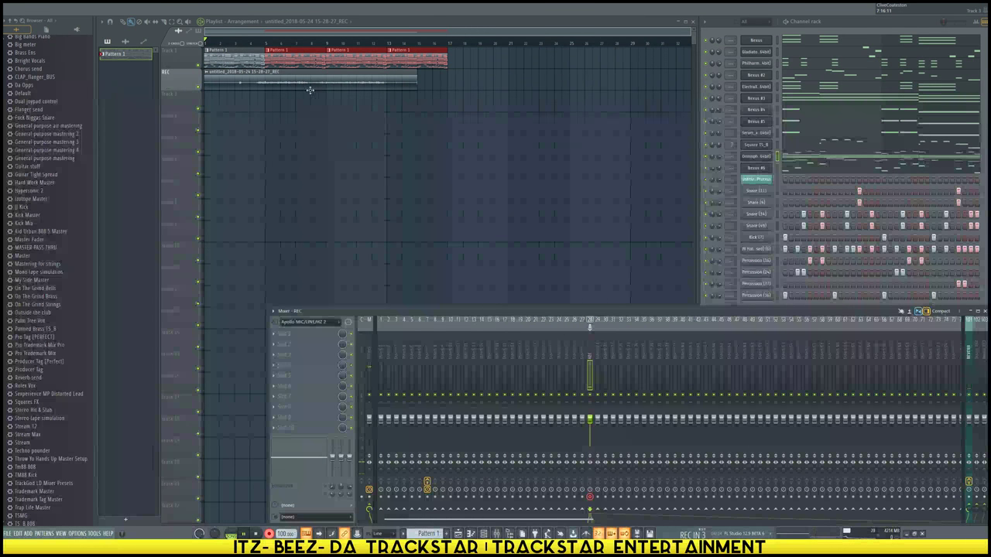
pyautogui.press('space')
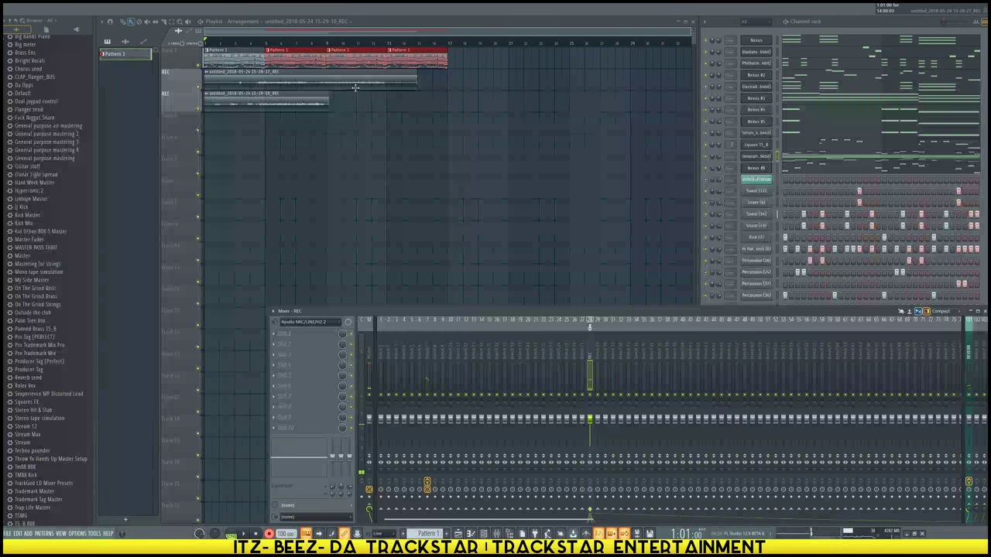
pyautogui.click(360, 88)
# Set the Vocal Process mixer track's audio input to Apollo MIC/LINE/HZ 2
pyautogui.click(759, 332)
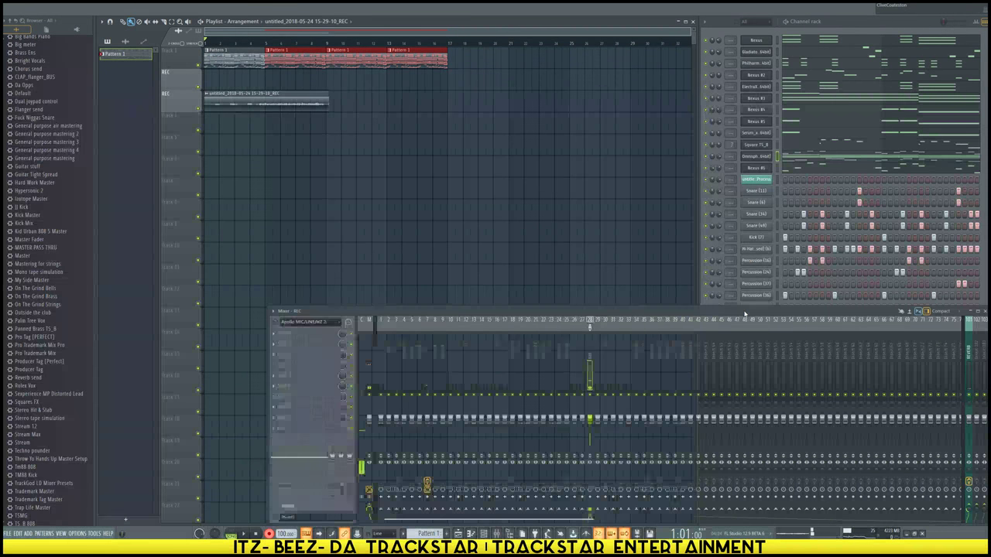
pyautogui.scroll(-8, 927, 368)
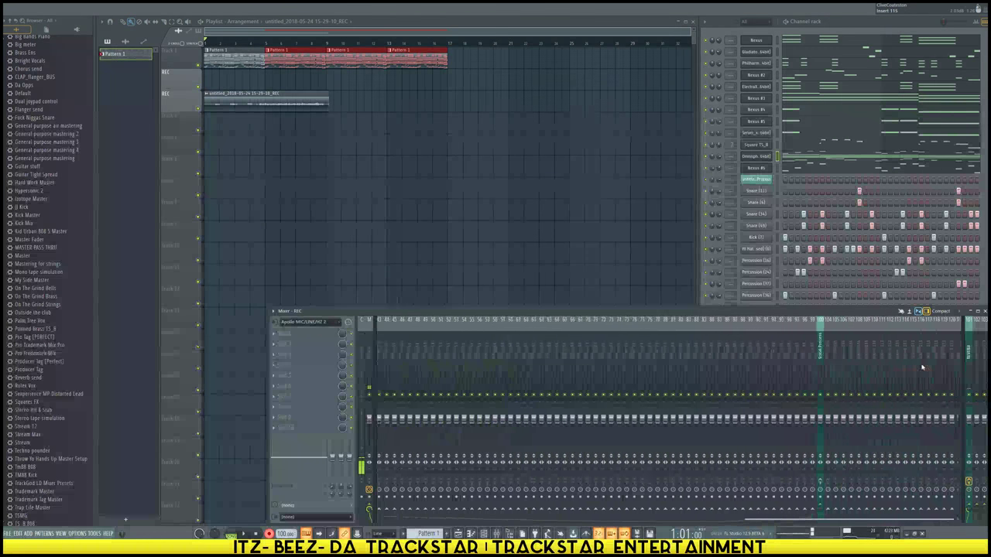
pyautogui.click(786, 350)
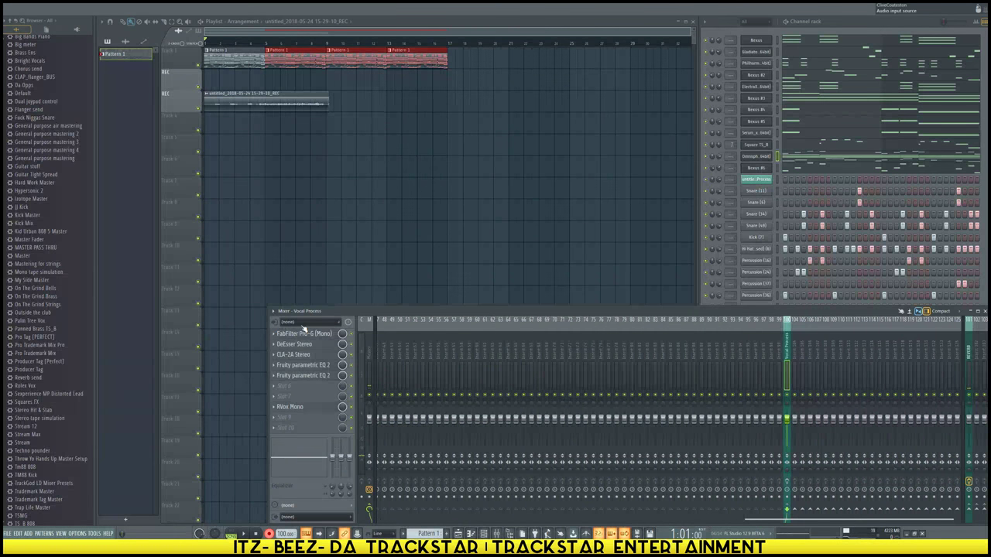
pyautogui.click(304, 323)
pyautogui.click(328, 267)
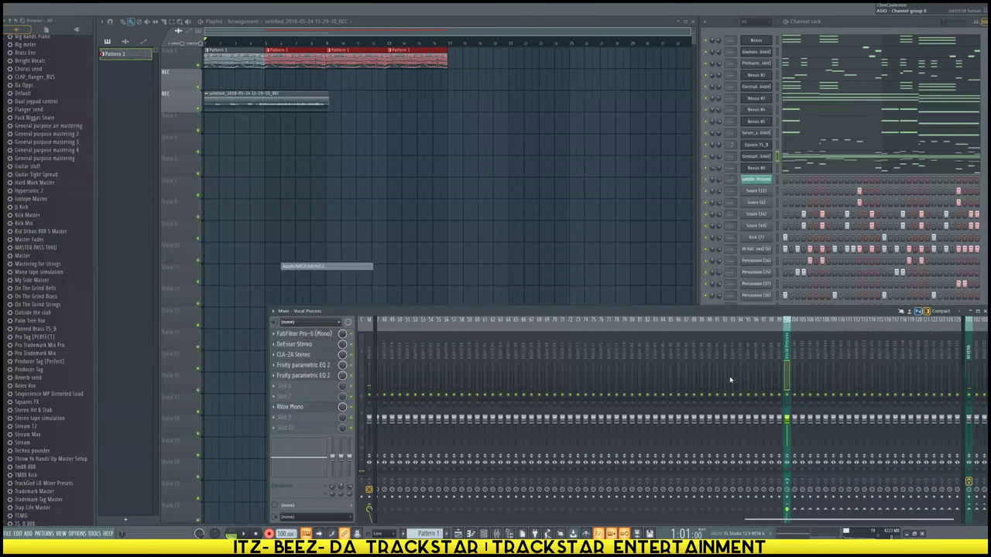
# Select the REC mixer track and set its audio input to none
pyautogui.scroll(6, 735, 380)
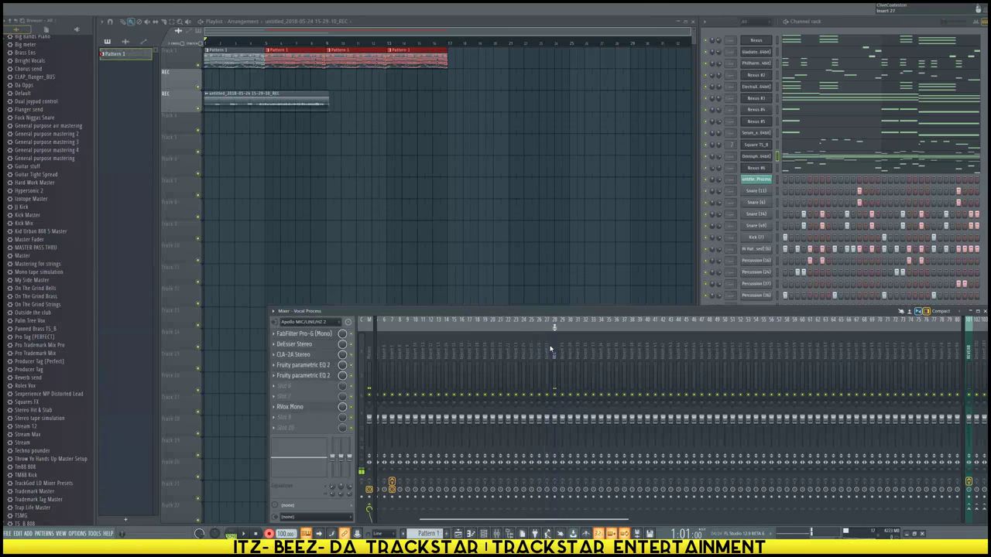
pyautogui.click(550, 349)
pyautogui.click(336, 322)
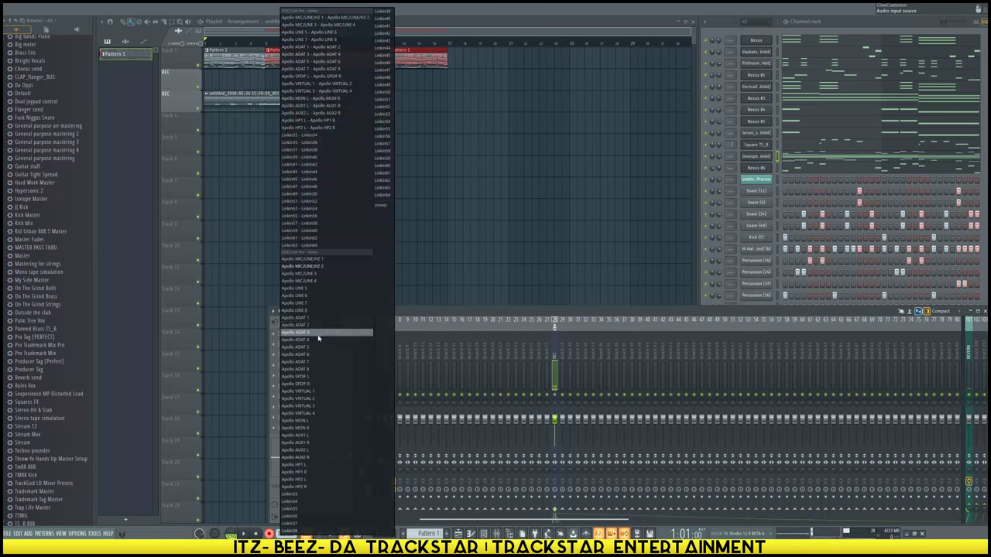
pyautogui.click(366, 212)
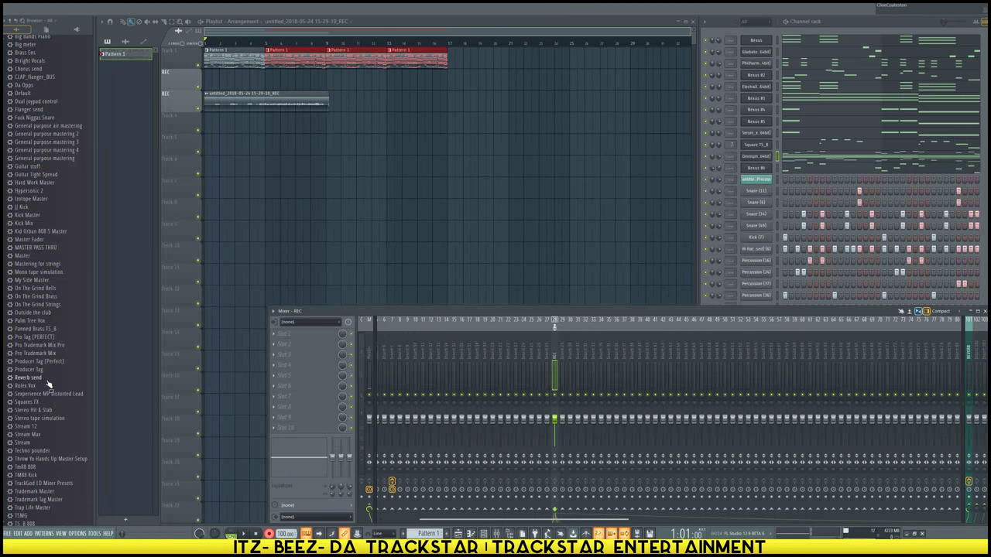
# Load the Ultm_Vox_Process+ mixer preset onto the REC track and bring the mixer in front of the plugin windows
pyautogui.scroll(-6, 48, 379)
pyautogui.scroll(-2, 51, 342)
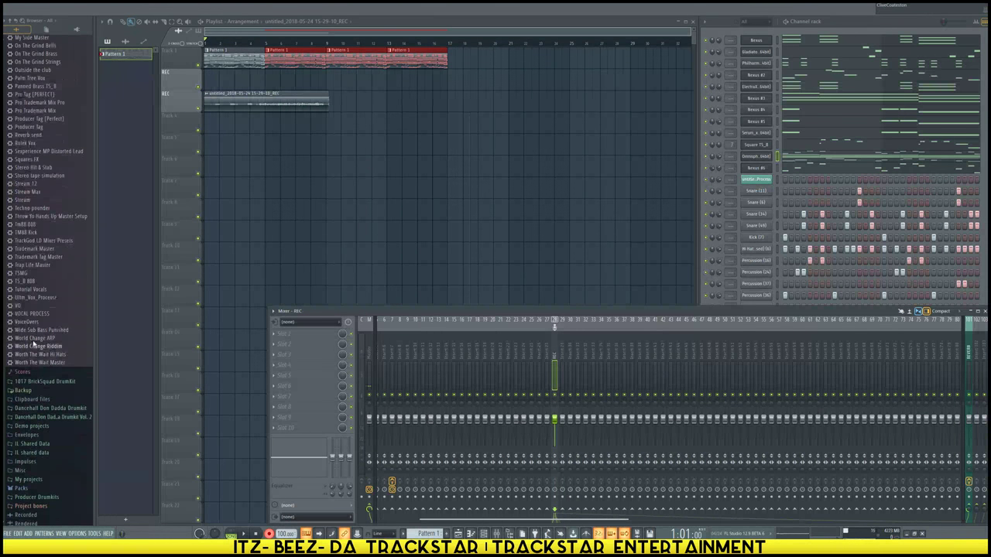
pyautogui.moveTo(39, 312); pyautogui.dragTo(33, 318)
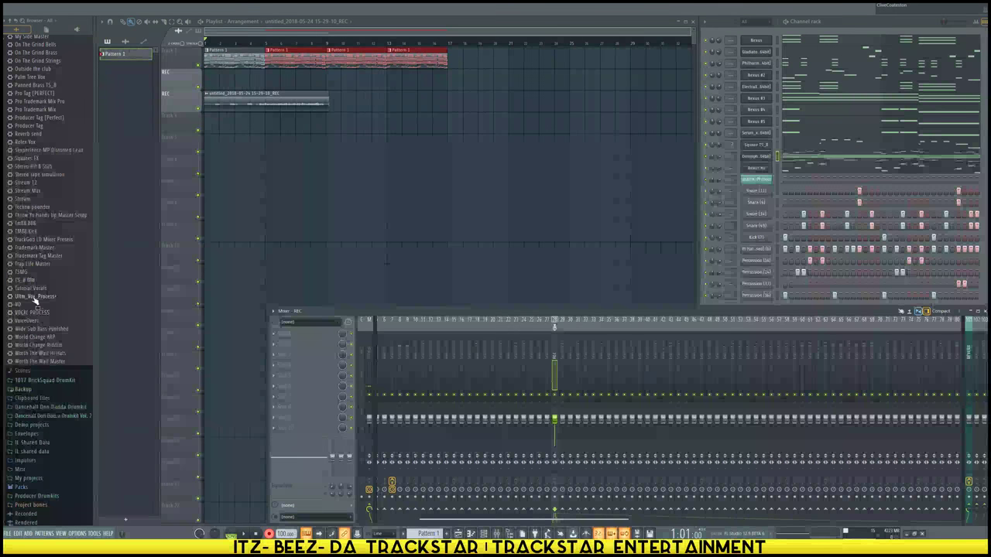
pyautogui.moveTo(35, 300); pyautogui.dragTo(556, 354)
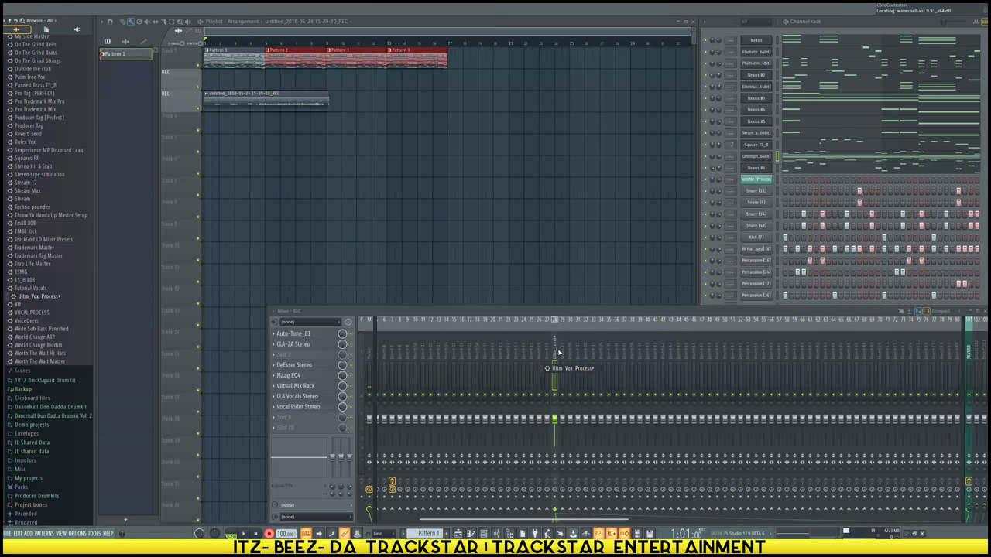
pyautogui.click(558, 352)
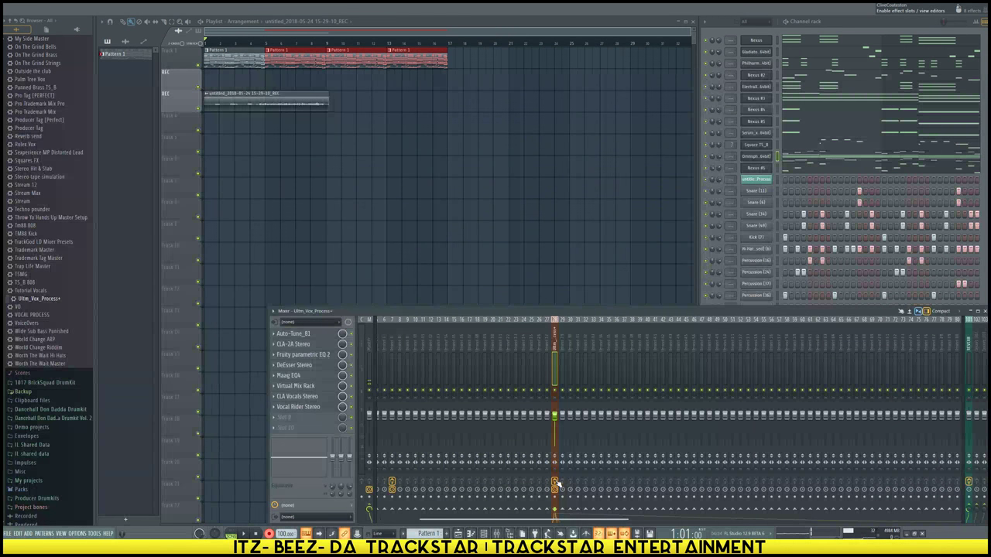
pyautogui.scroll(-3, 836, 378)
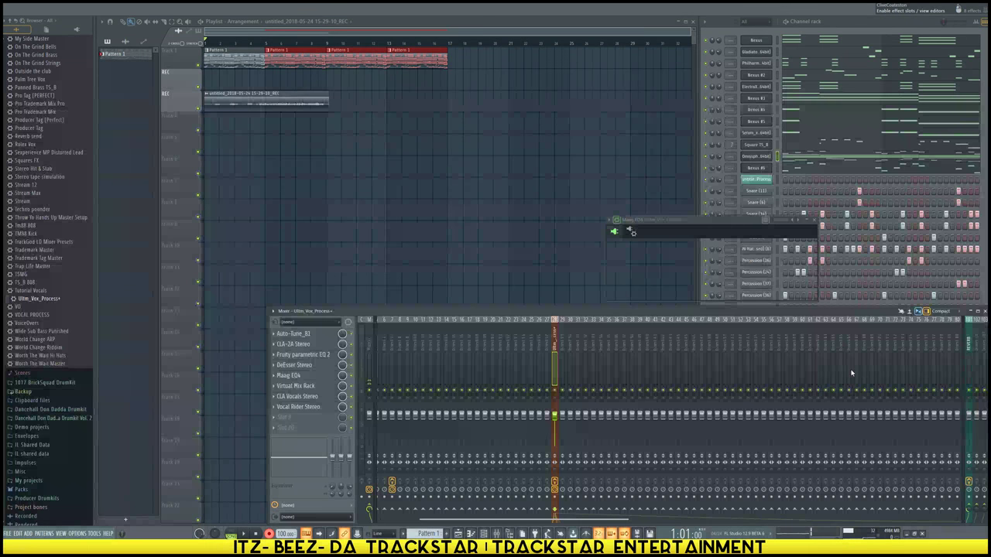
pyautogui.scroll(-4, 851, 370)
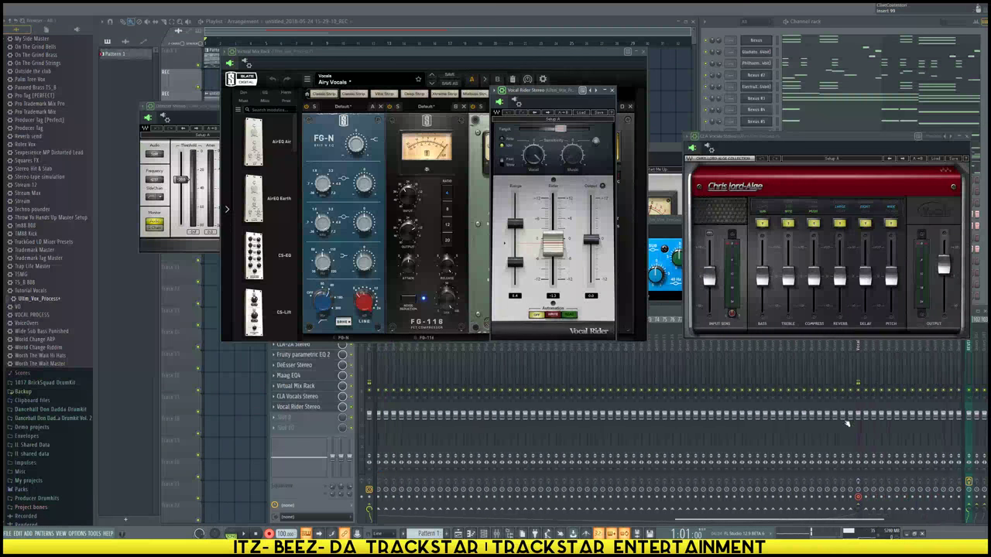
pyautogui.scroll(8, 726, 364)
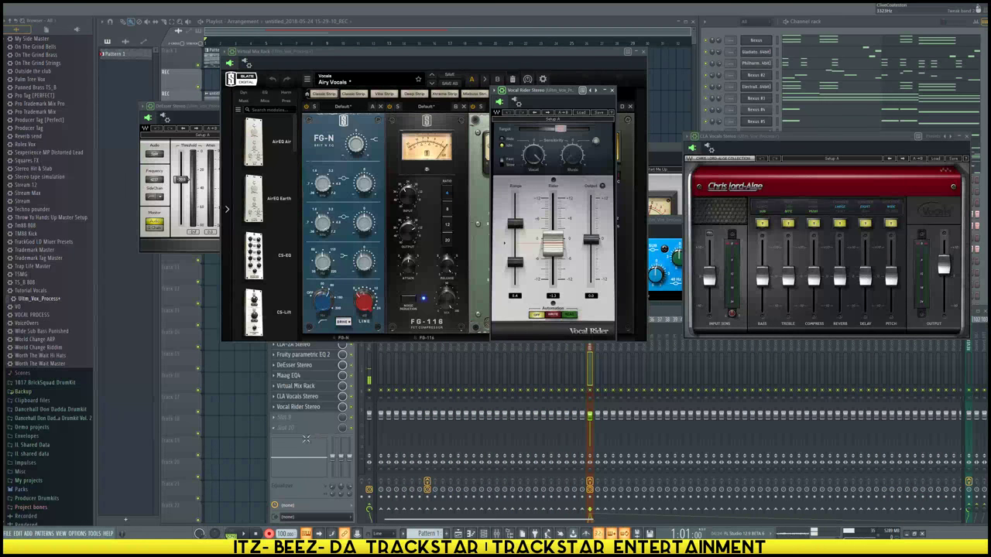
pyautogui.click(314, 410)
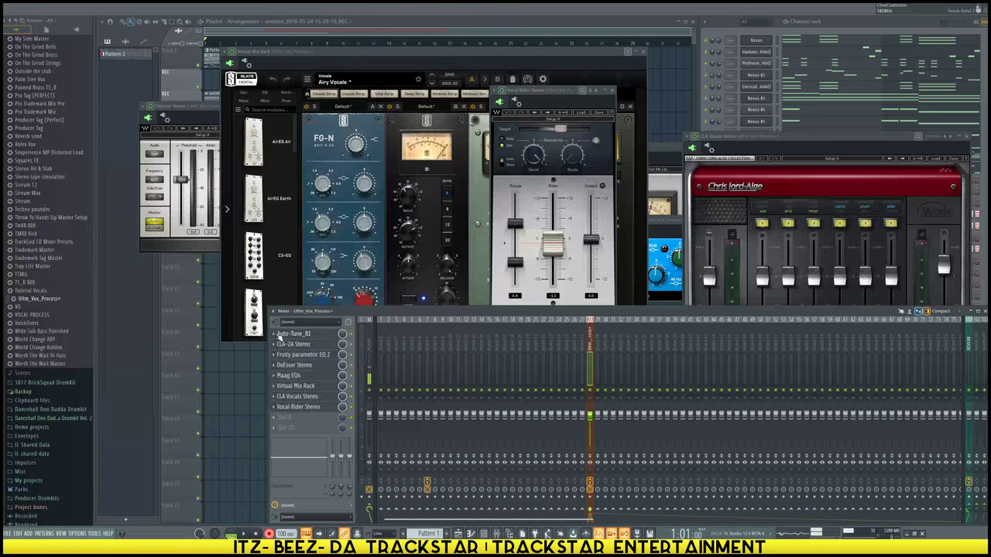
pyautogui.click(280, 336)
pyautogui.moveTo(300, 345)
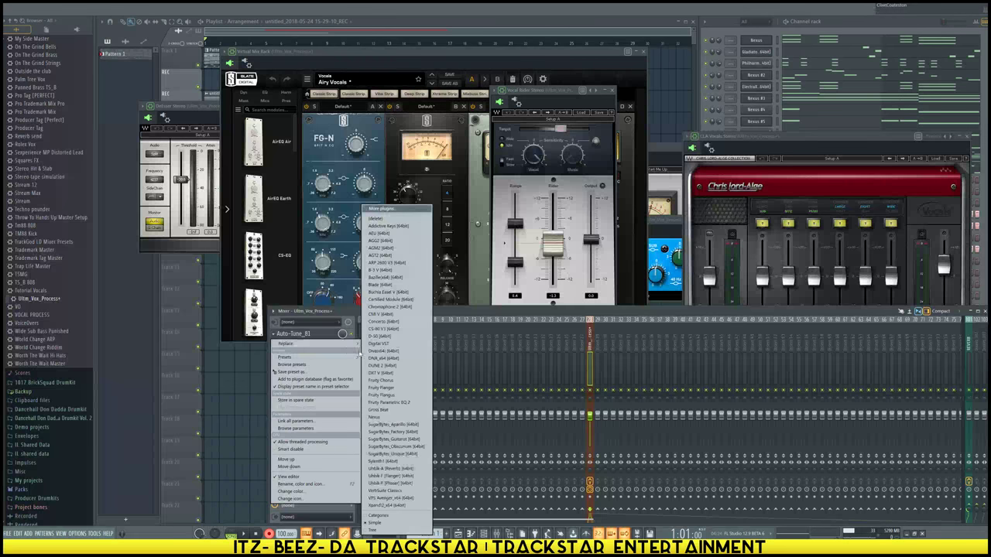
pyautogui.click(402, 207)
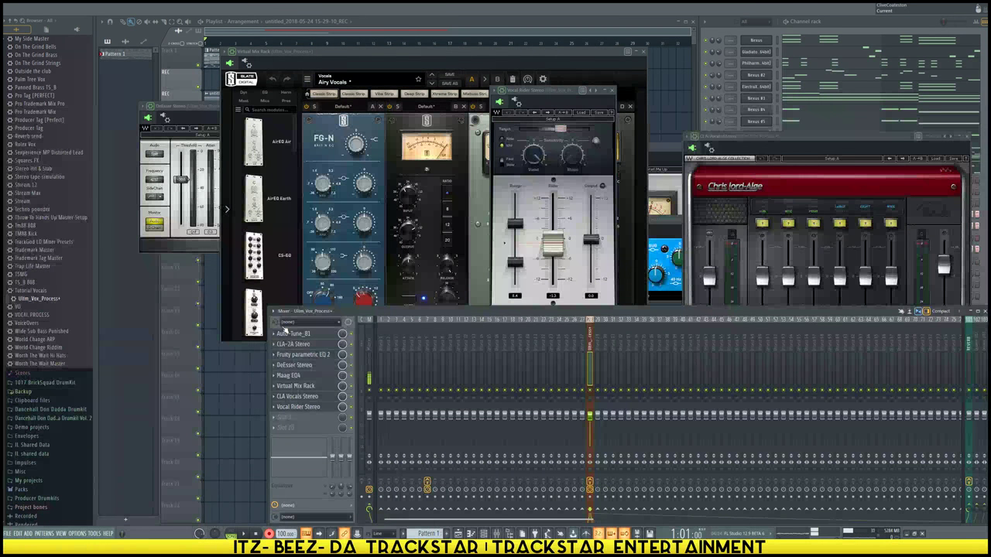
pyautogui.click(279, 336)
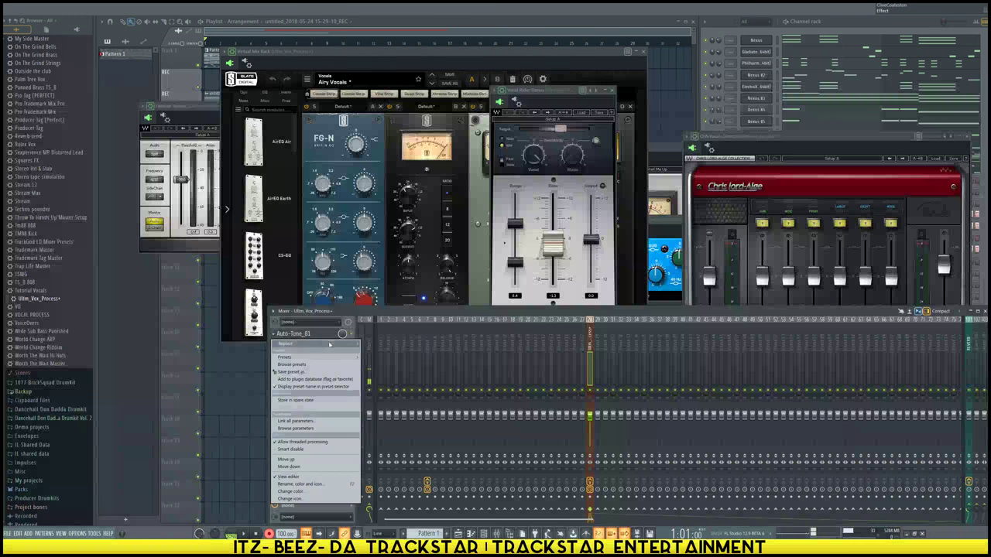
pyautogui.moveTo(286, 344)
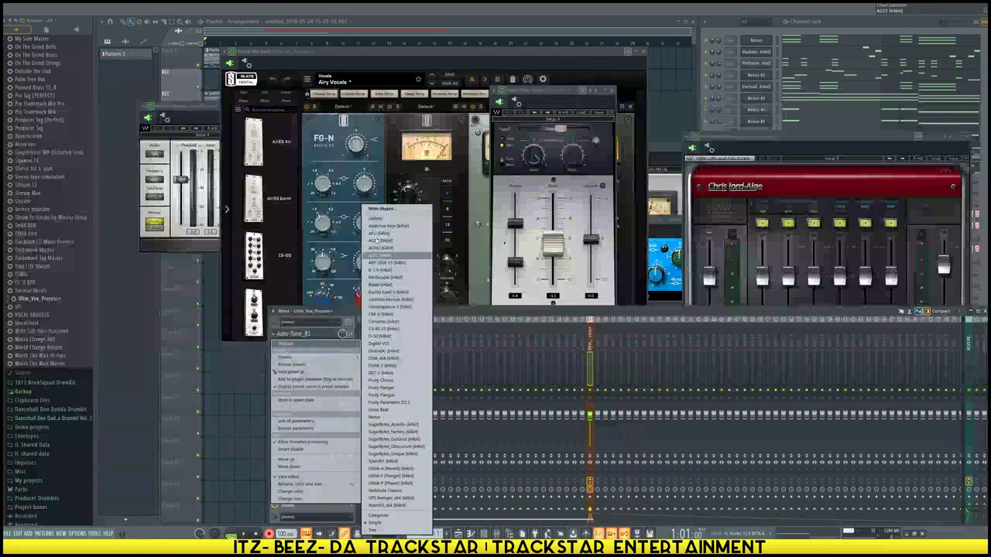
pyautogui.click(382, 209)
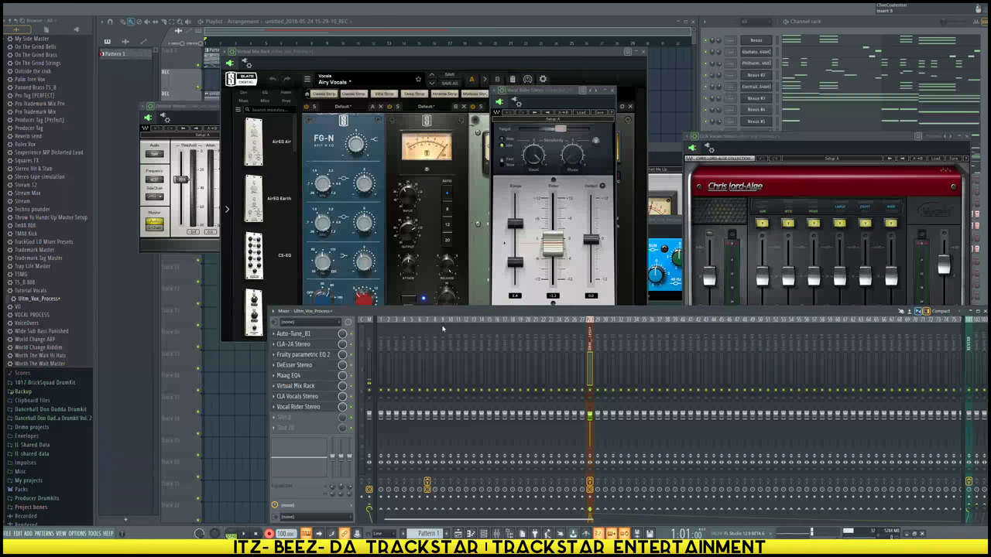
# Open the full effect plugin list for the empty ninth slot on the Ultm_Vox_Process+ track
pyautogui.click(274, 418)
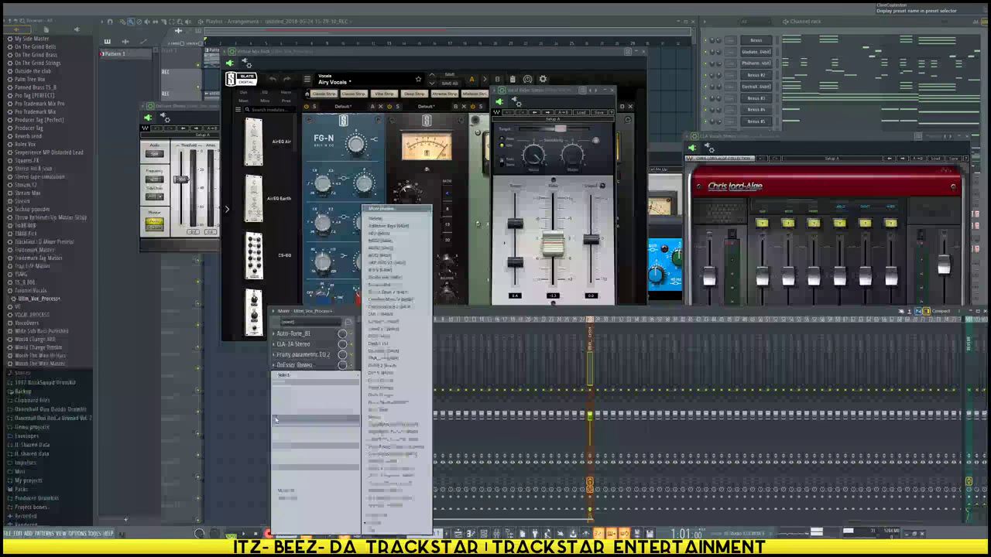
pyautogui.moveTo(310, 375)
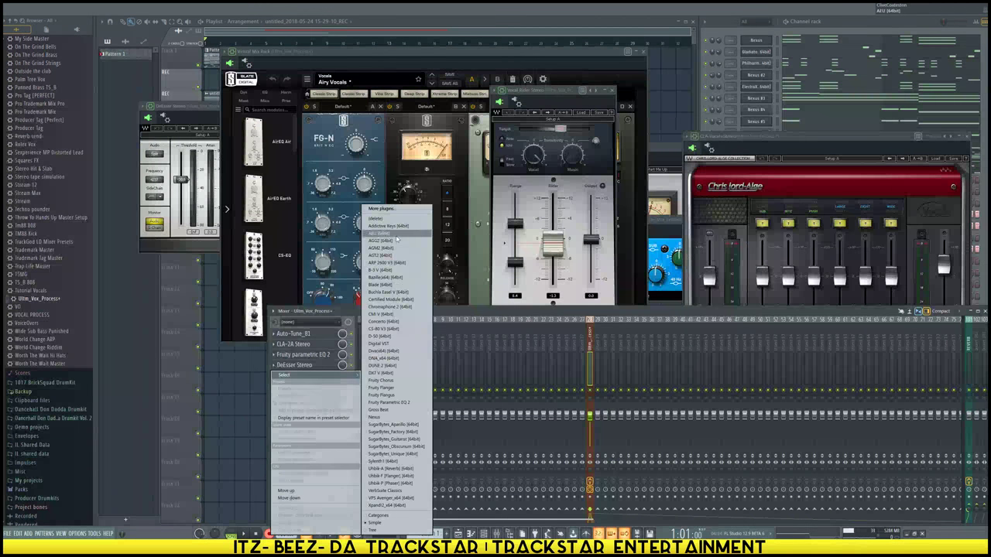
pyautogui.click(383, 209)
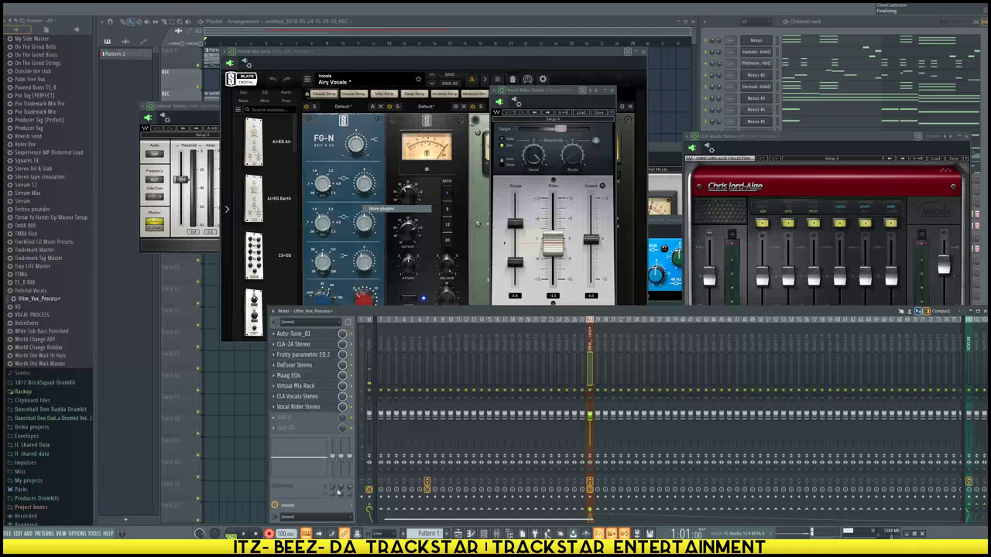
pyautogui.moveTo(265, 549)
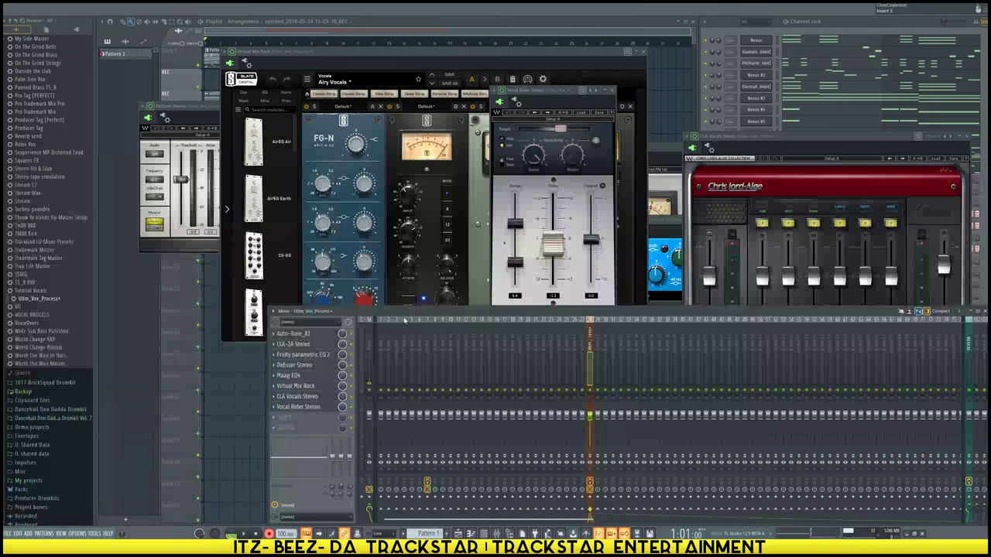
# Open Auto-Tune_81 on the vocal track, move its window clear of the mixer and view its input type choices
pyautogui.click(295, 342)
pyautogui.click(293, 334)
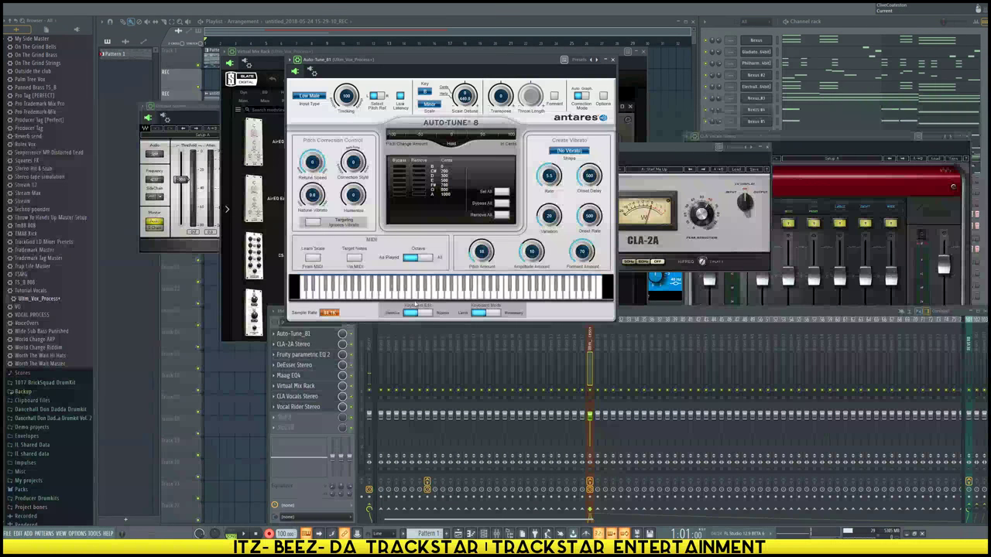
pyautogui.moveTo(450, 73); pyautogui.dragTo(678, 44)
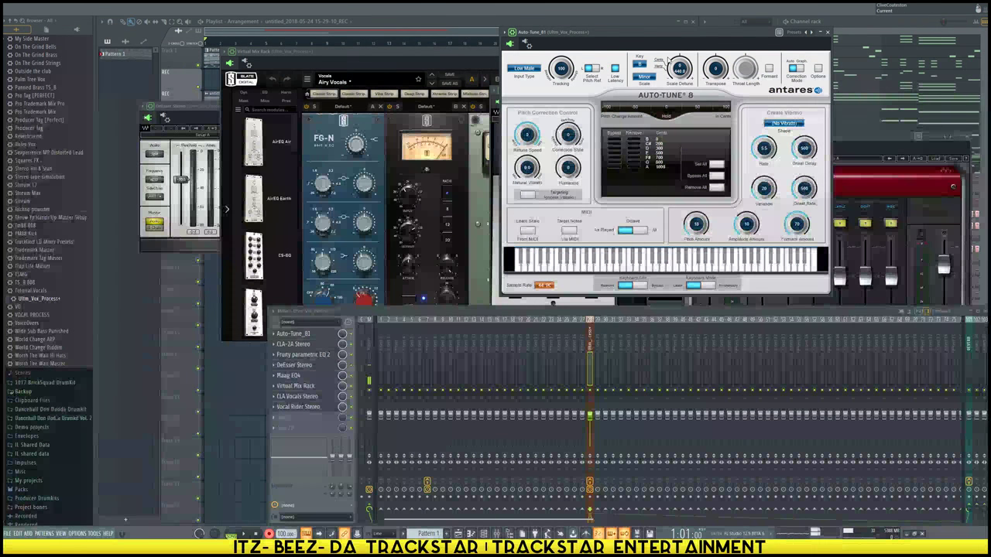
pyautogui.click(524, 68)
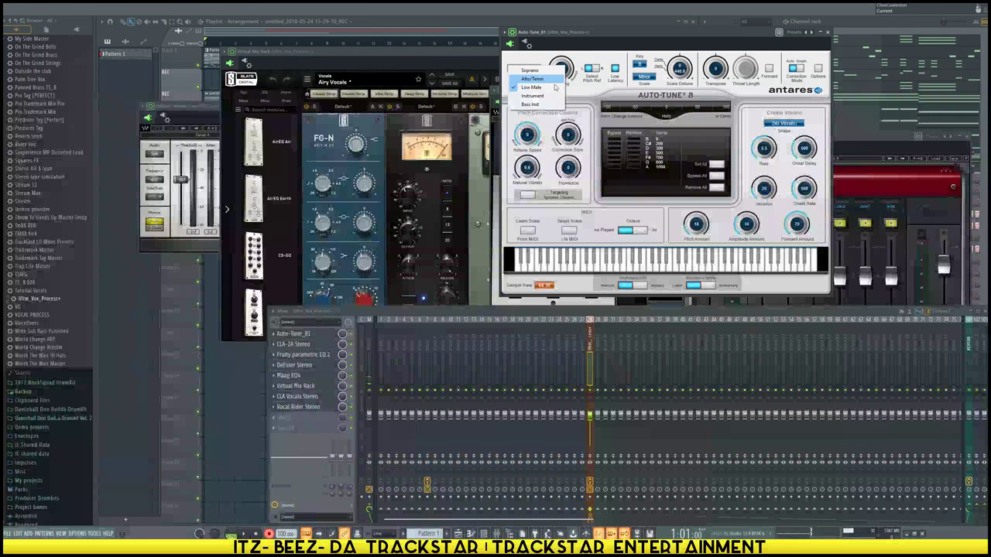
# Find Auto-Tune in the effect plugin list, load it into the ninth slot and close the leftover plugin lists
pyautogui.click(739, 335)
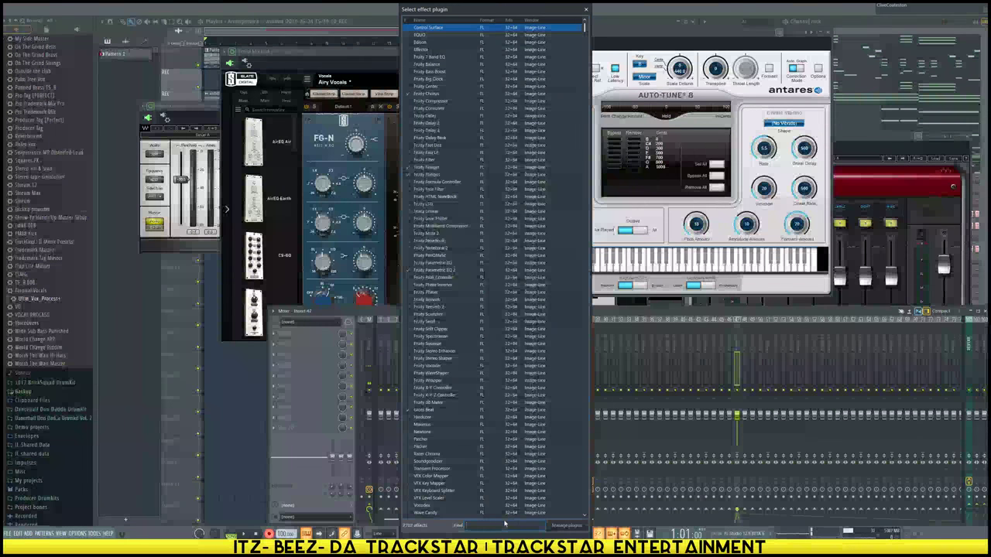
pyautogui.write('aut')
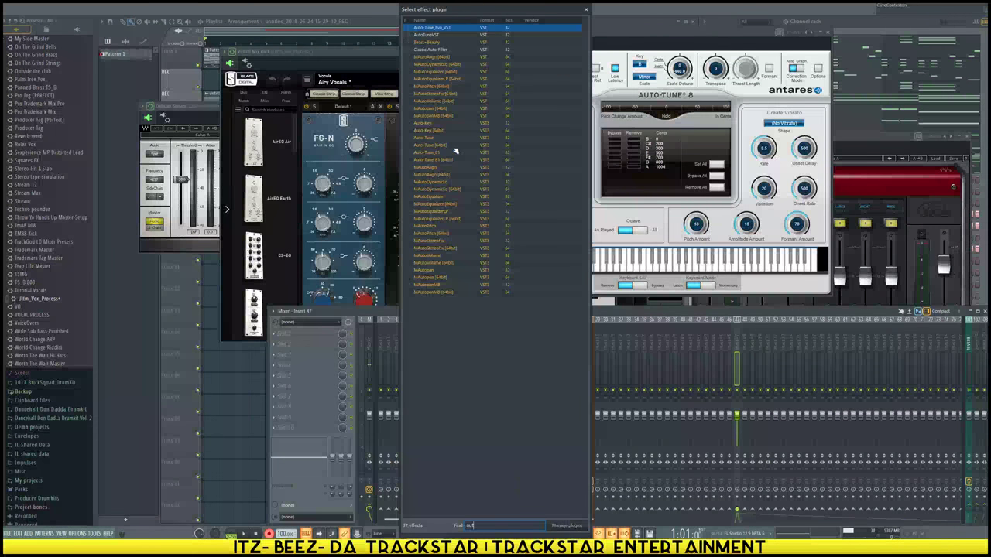
pyautogui.click(411, 137)
pyautogui.doubleClick(425, 139)
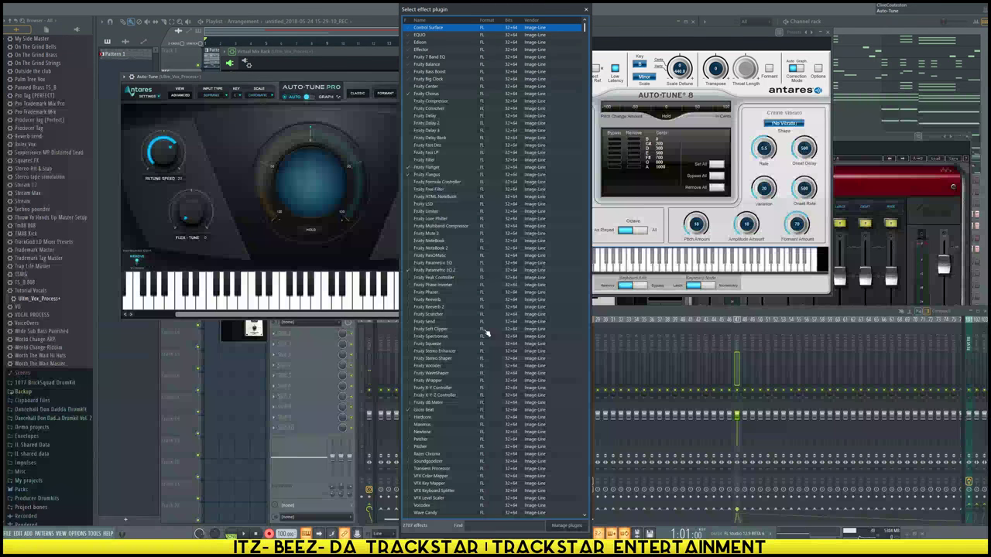
pyautogui.click(586, 10)
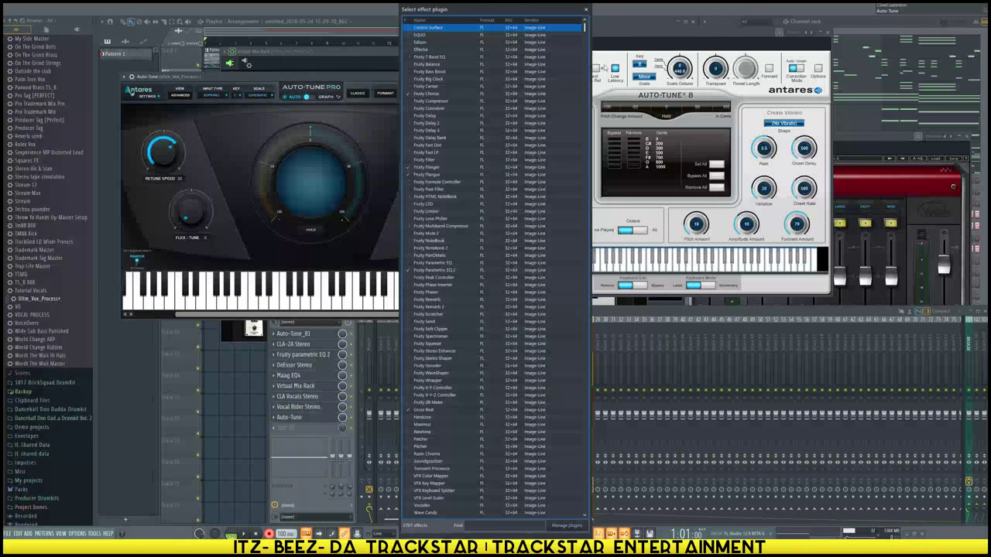
pyautogui.click(586, 9)
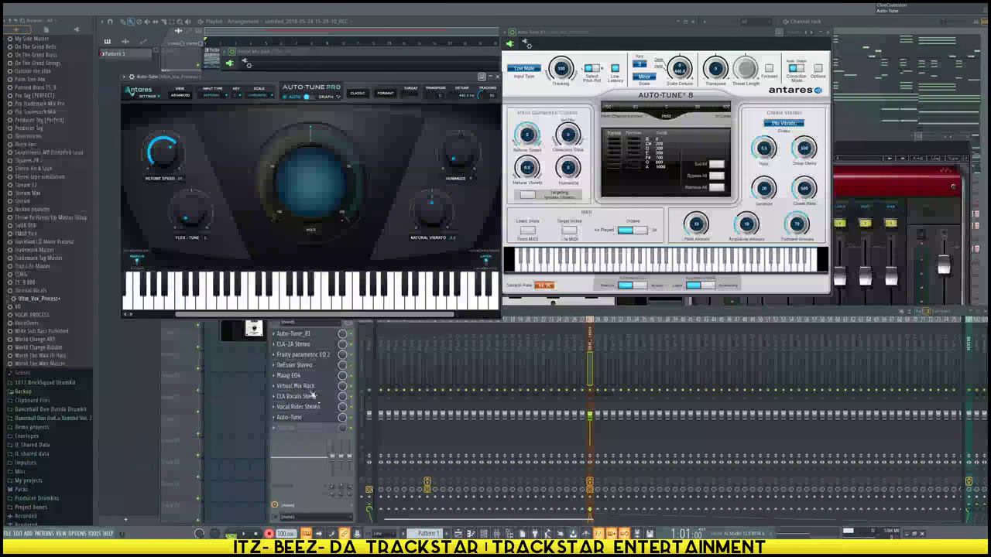
# Remove Auto-Tune_81 from the vocal effect chain, placing CLA-2A Stereo in the first slot and Auto-Tune directly above Vocal Rider Stereo
pyautogui.click(274, 334)
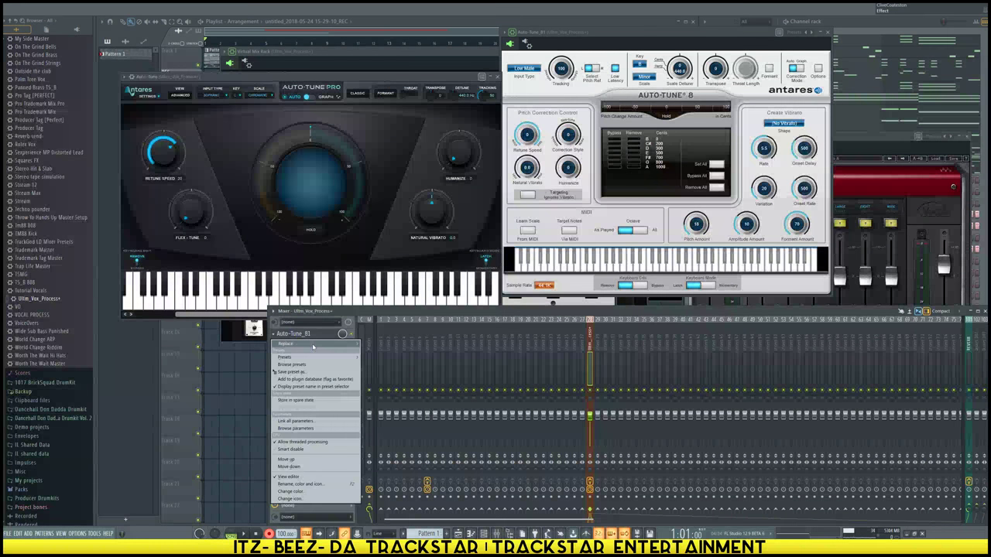
pyautogui.moveTo(336, 349)
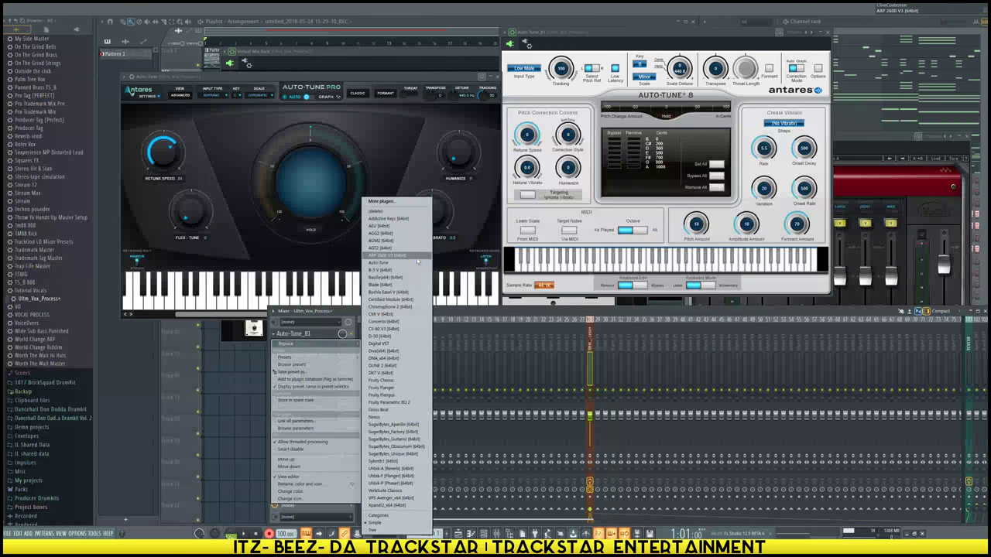
pyautogui.click(389, 211)
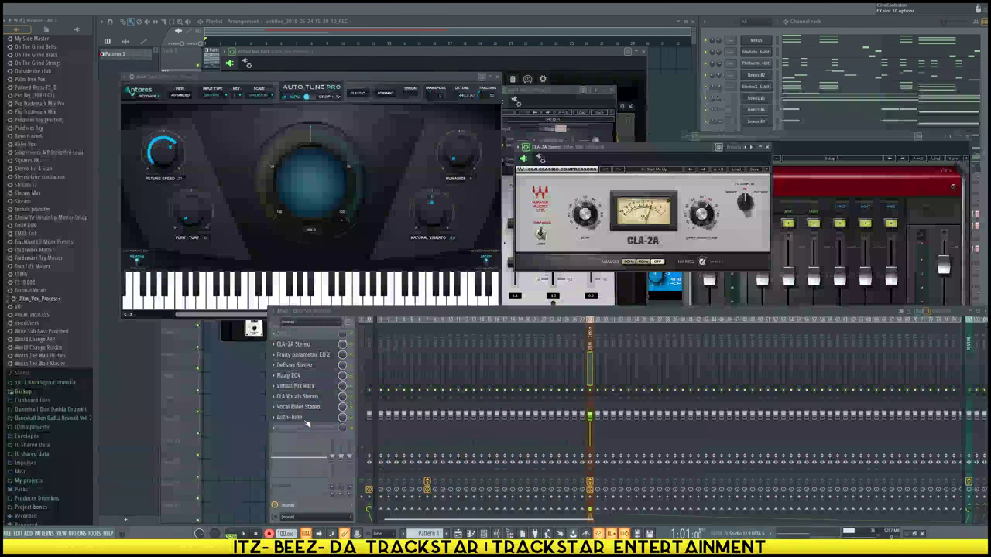
pyautogui.moveTo(303, 417); pyautogui.dragTo(307, 411)
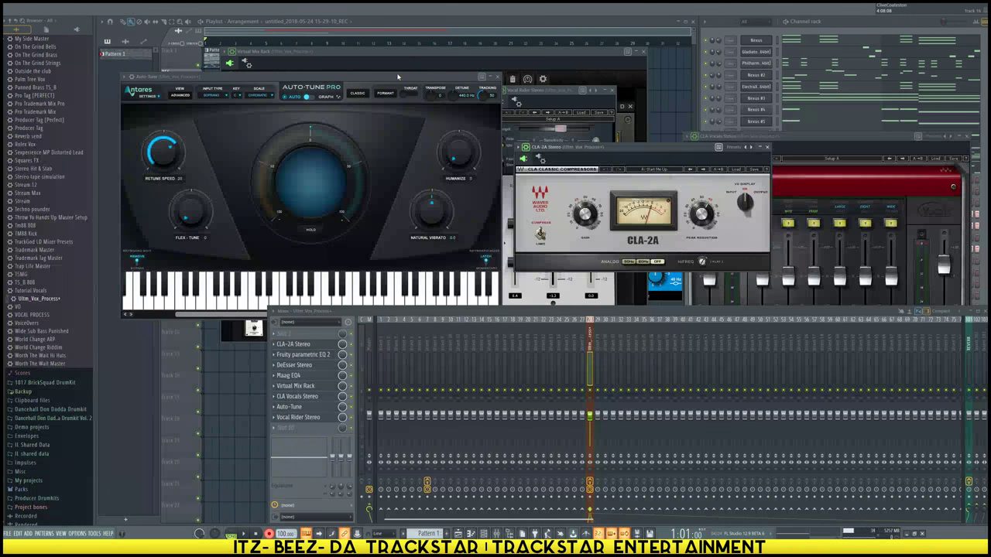
pyautogui.moveTo(397, 76); pyautogui.dragTo(660, 34)
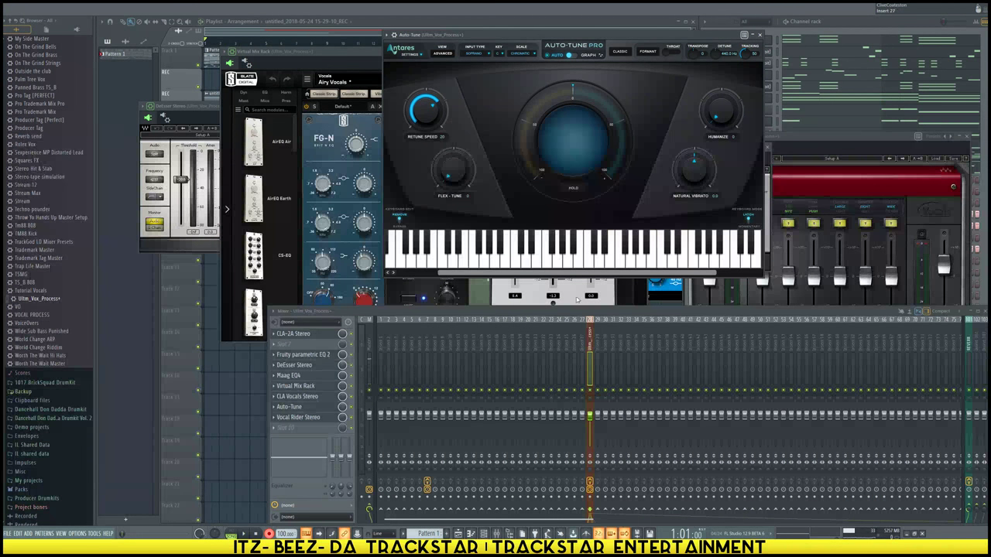
# Disable recording and briefly play back the arrangement with the mixer brought to the front
pyautogui.click(269, 534)
pyautogui.click(240, 407)
pyautogui.press('space')
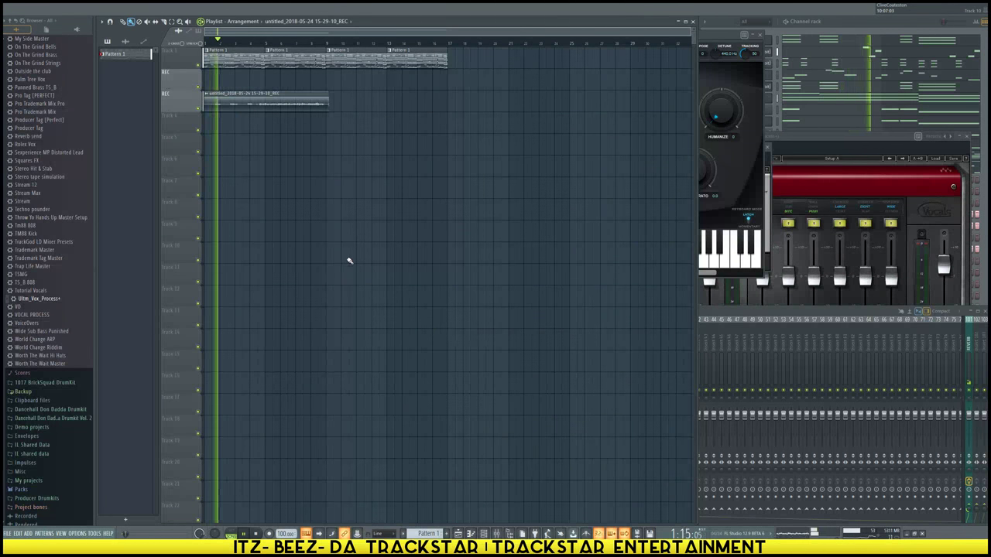
pyautogui.click(746, 311)
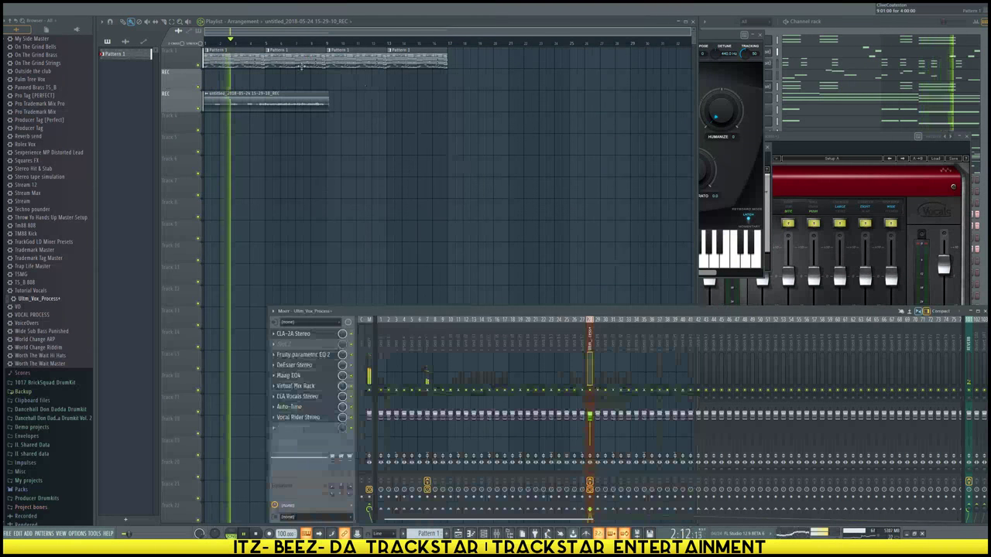
pyautogui.press('space')
# Route the recorded vocal clip in the playlist to mixer track 28, Ultm_Vox_Process+
pyautogui.click(301, 102)
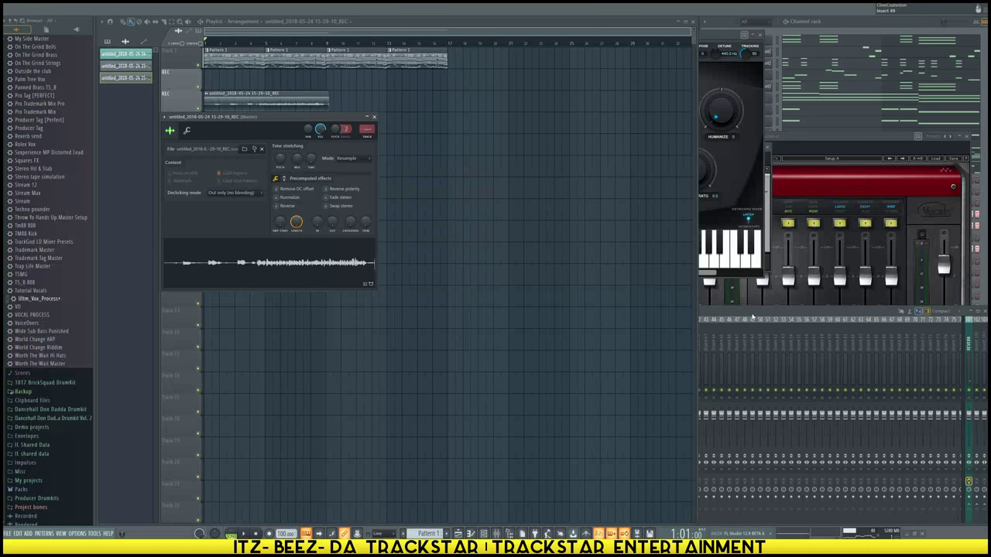
pyautogui.click(755, 316)
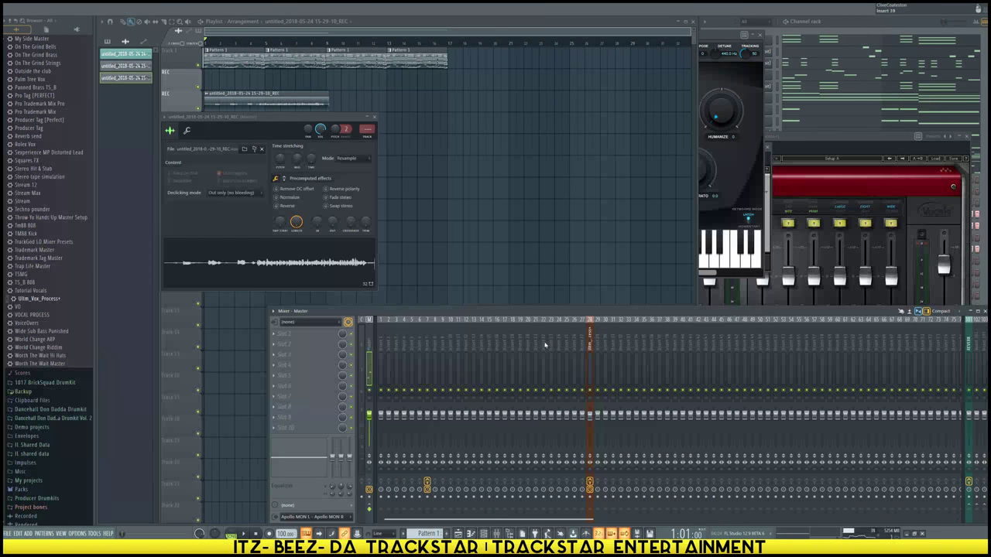
pyautogui.click(589, 378)
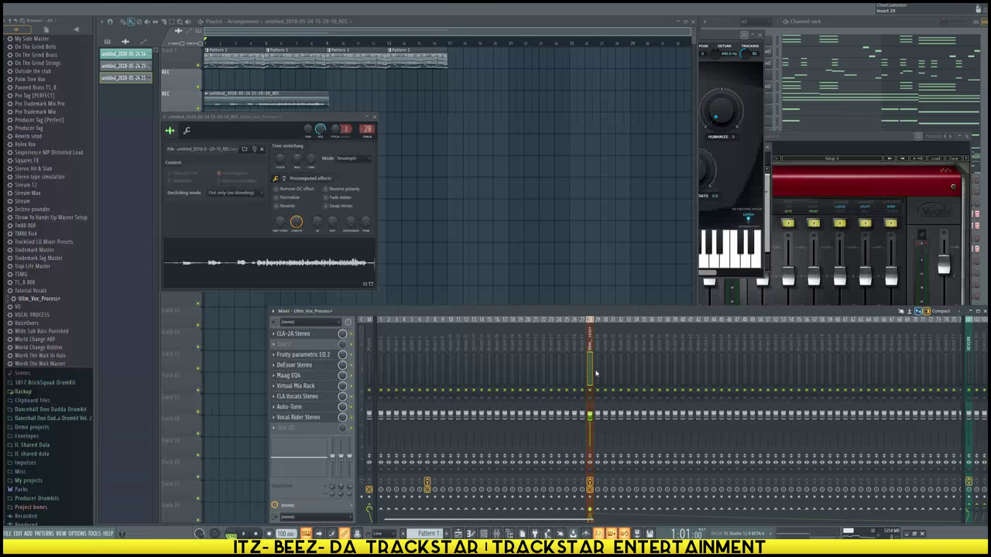
# Solo the Ultm_Vox_Process+ track during playback and bring the channel rack in front of the plugin windows
pyautogui.press('space')
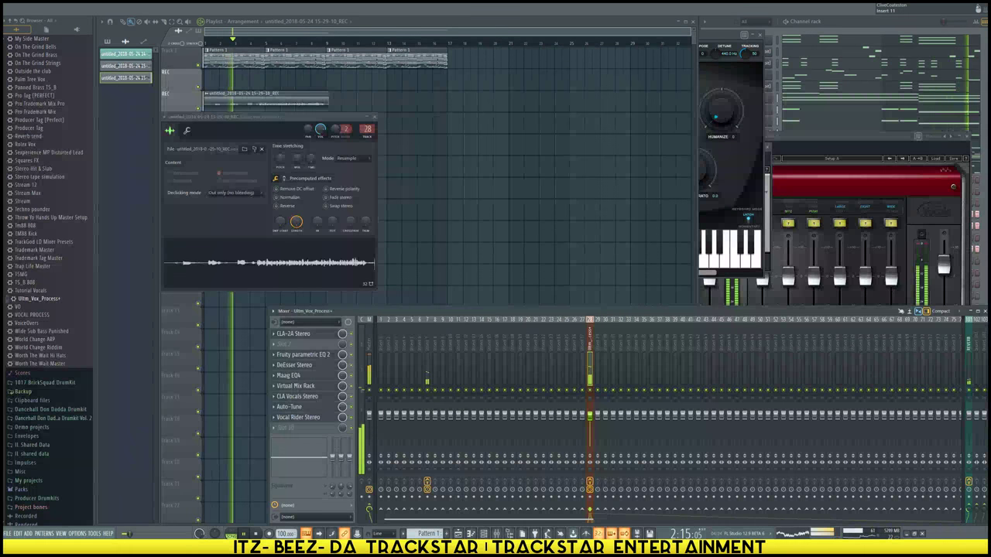
pyautogui.click(462, 549)
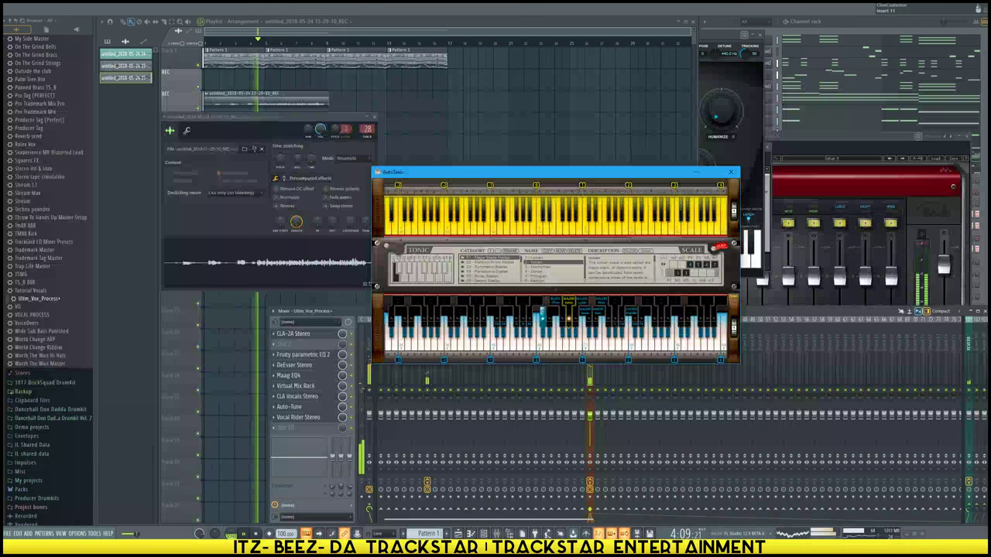
pyautogui.click(463, 548)
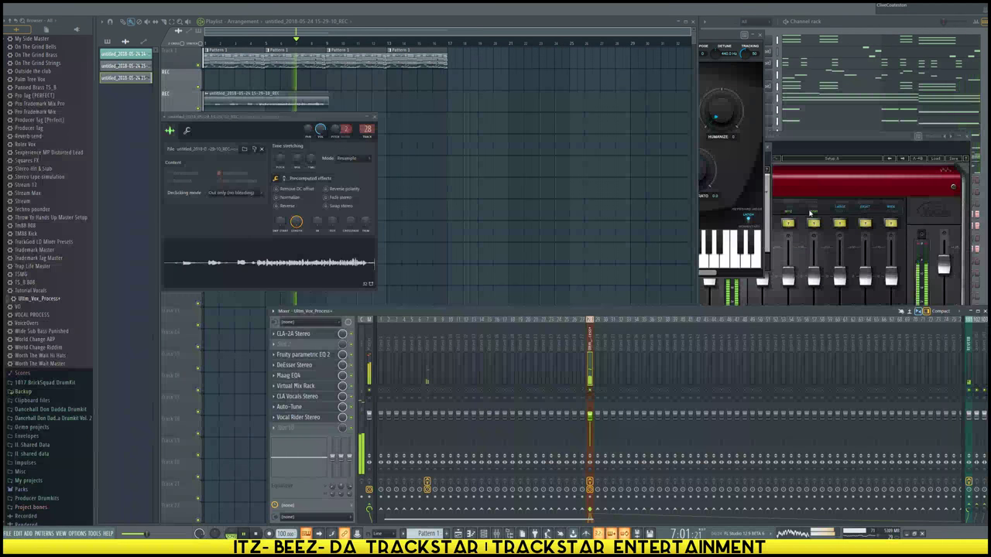
pyautogui.click(859, 34)
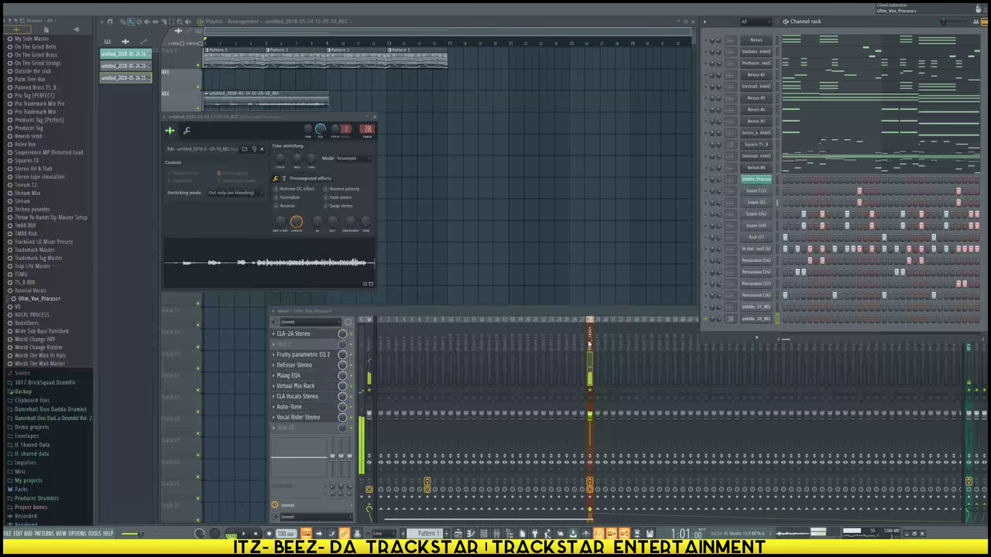
pyautogui.click(585, 343)
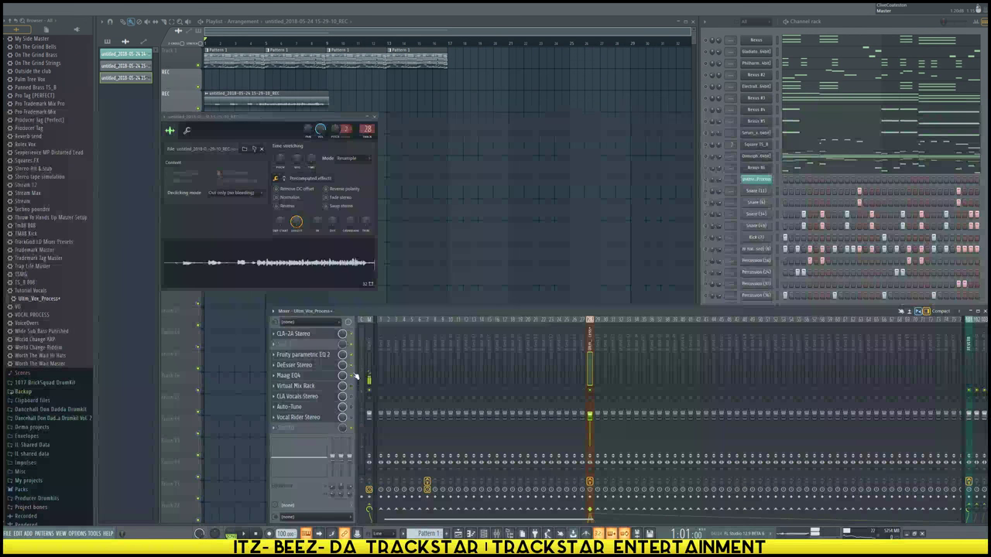
# During playback, move Fruity parametric EQ 2 up to the second slot and review it with CLA-2A Stereo, Virtual Mix Rack and Auto-Tune
pyautogui.press('space')
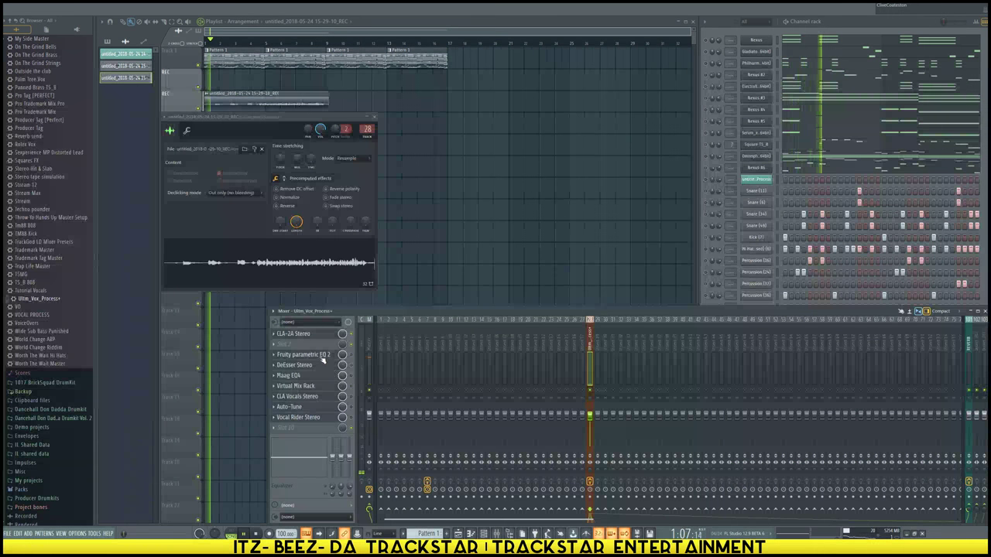
pyautogui.scroll(1, 323, 356)
pyautogui.click(325, 343)
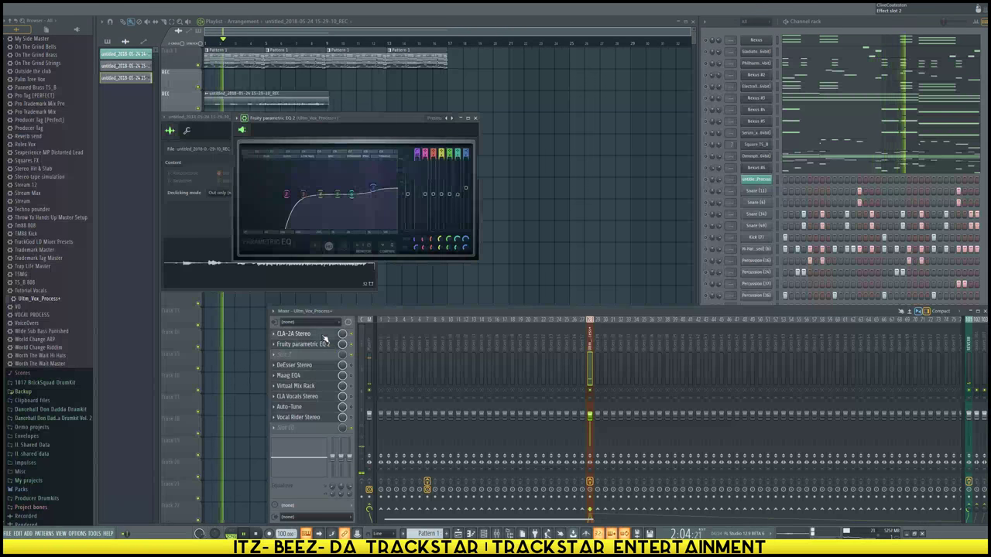
pyautogui.click(325, 335)
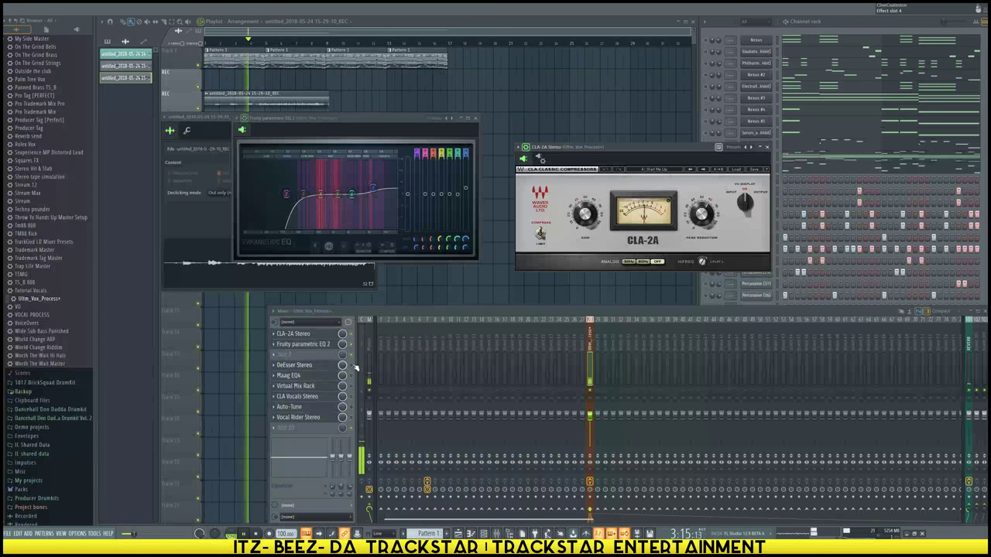
pyautogui.click(322, 382)
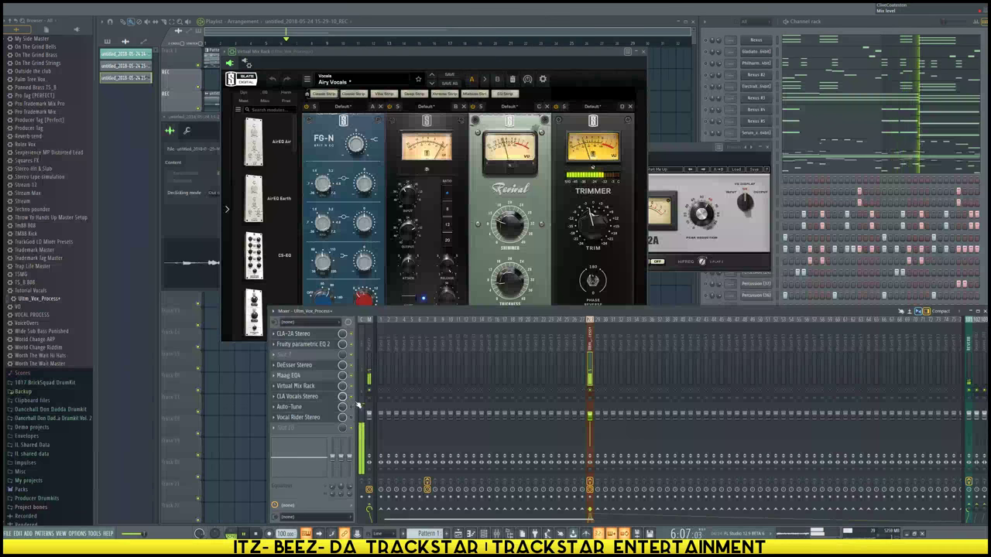
pyautogui.click(326, 406)
# Mute the reverb, delay and pitch sections in CLA Vocals Stereo and bring the mixer back to the front
pyautogui.click(327, 397)
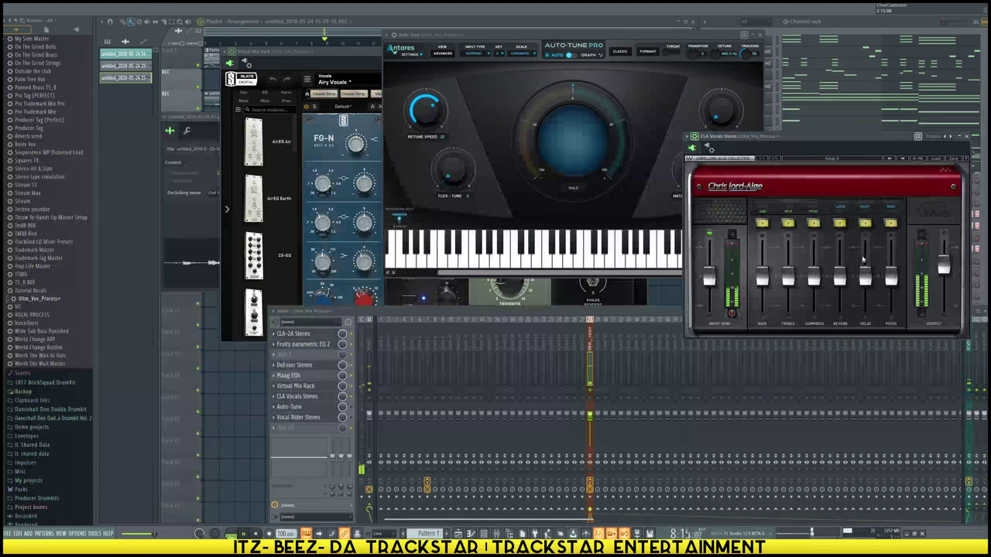
pyautogui.click(839, 224)
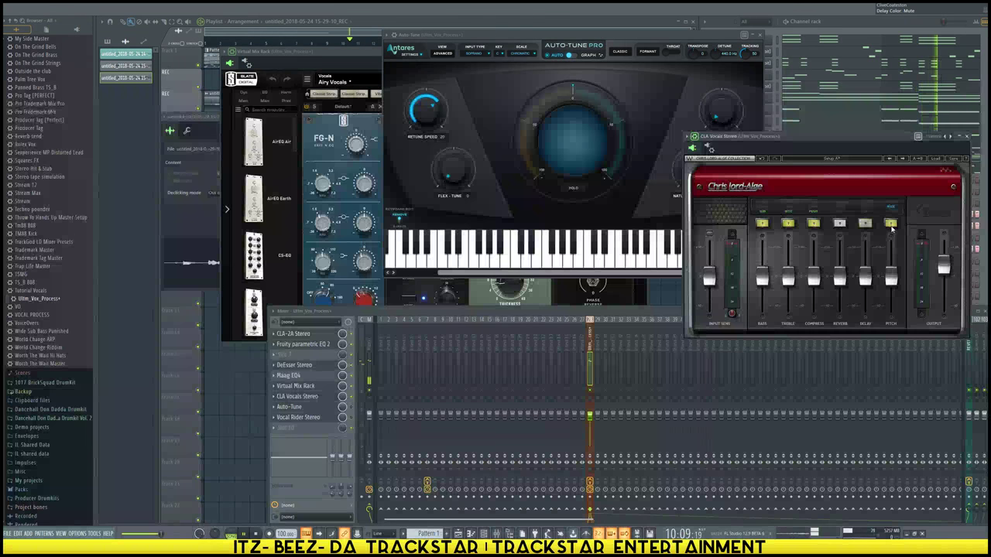
pyautogui.click(891, 224)
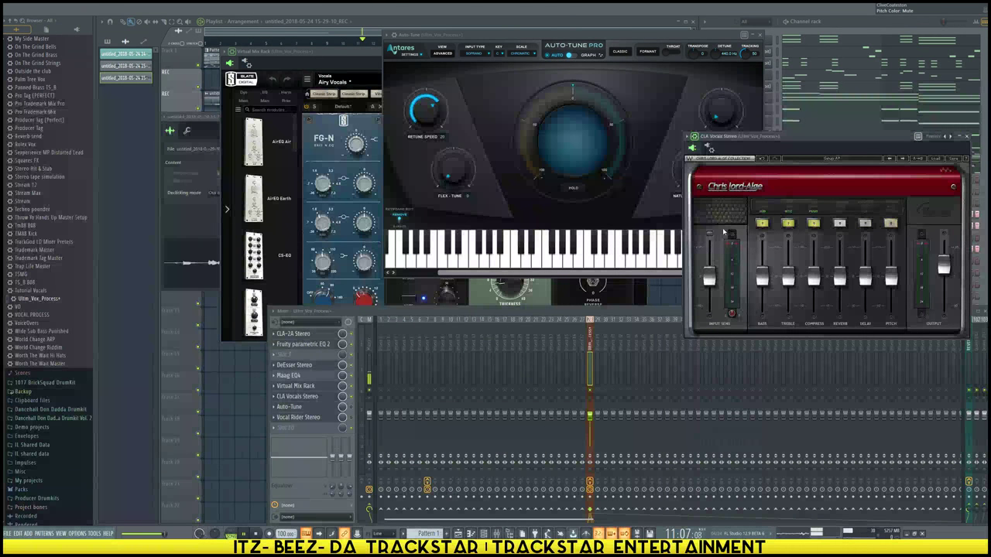
pyautogui.click(387, 317)
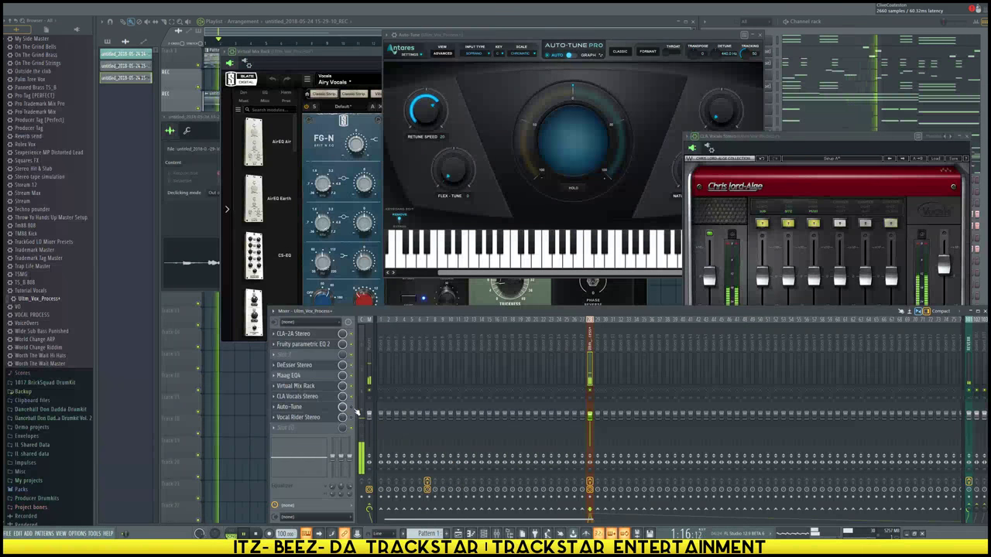
# Set the Auto-Tune scale to Major and Retune Speed to 0, raise Humanize slightly, and close CLA Vocals Stereo
pyautogui.click(521, 53)
pyautogui.click(523, 61)
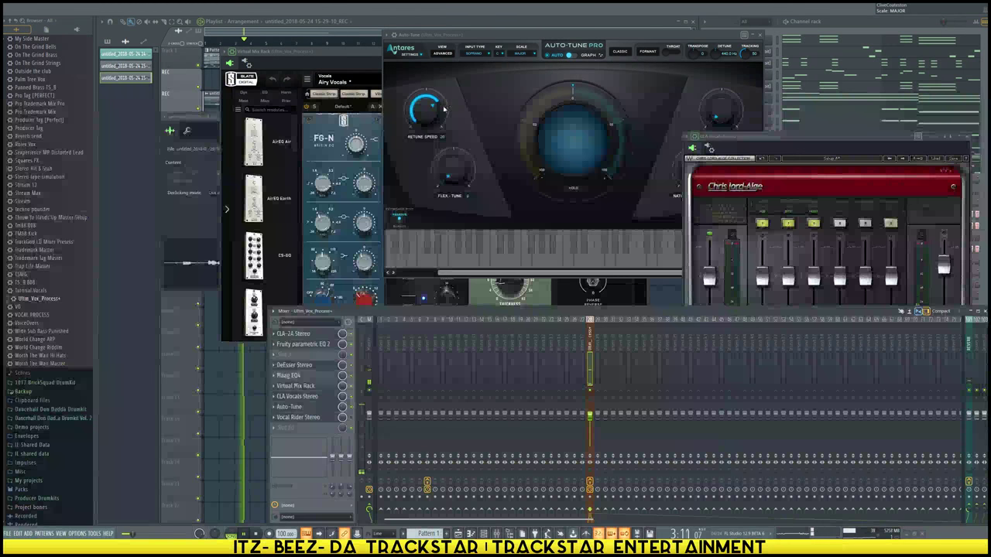
pyautogui.moveTo(428, 111); pyautogui.dragTo(453, 4)
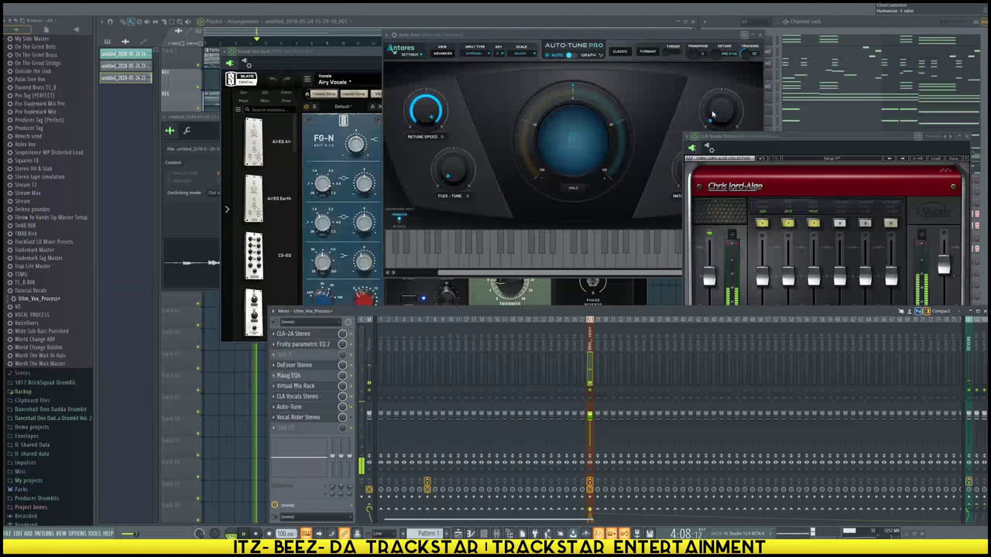
pyautogui.click(966, 136)
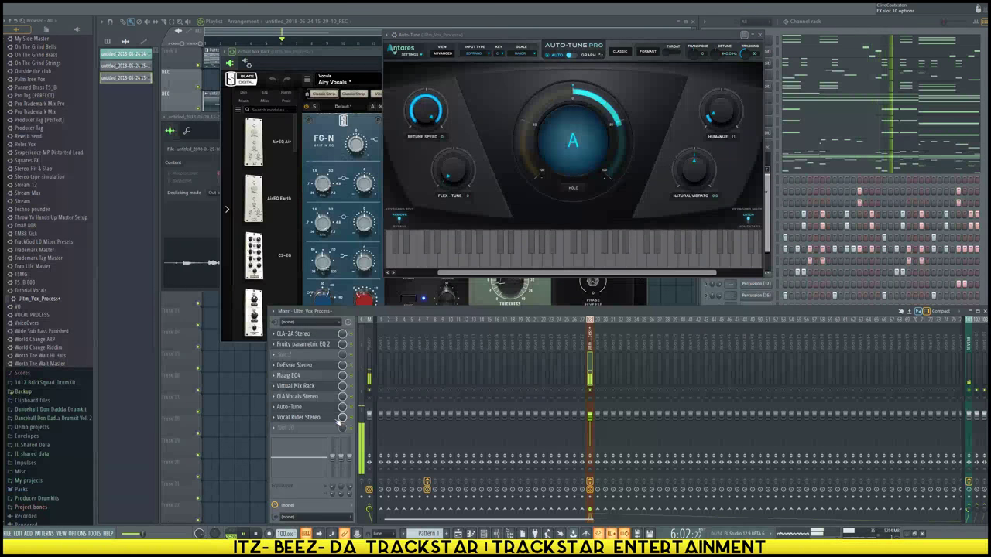
# Unsolo the Ultm_Vox_Process+ track and replay the vocal with the beat while briefly checking CLA Vocals Stereo
pyautogui.rightClick(590, 393)
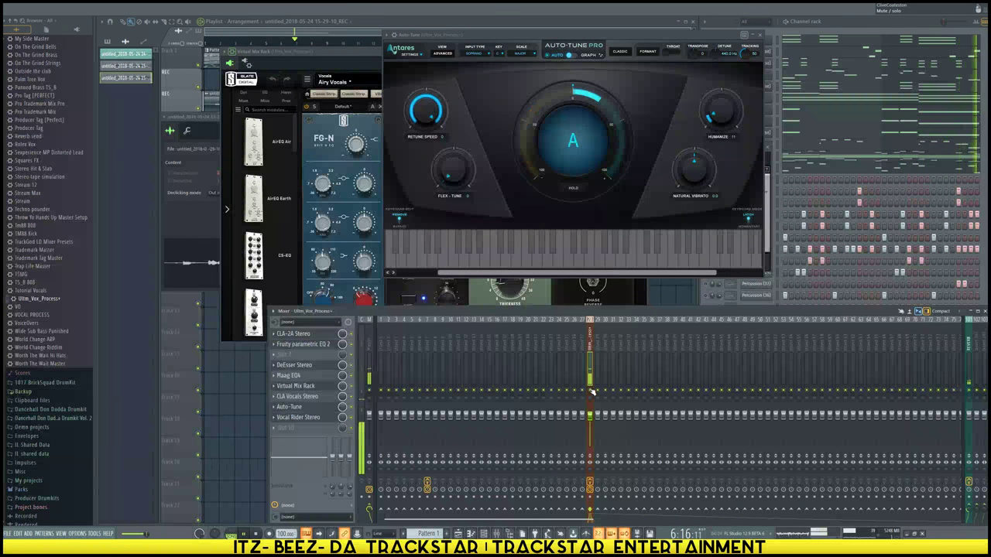
pyautogui.click(792, 174)
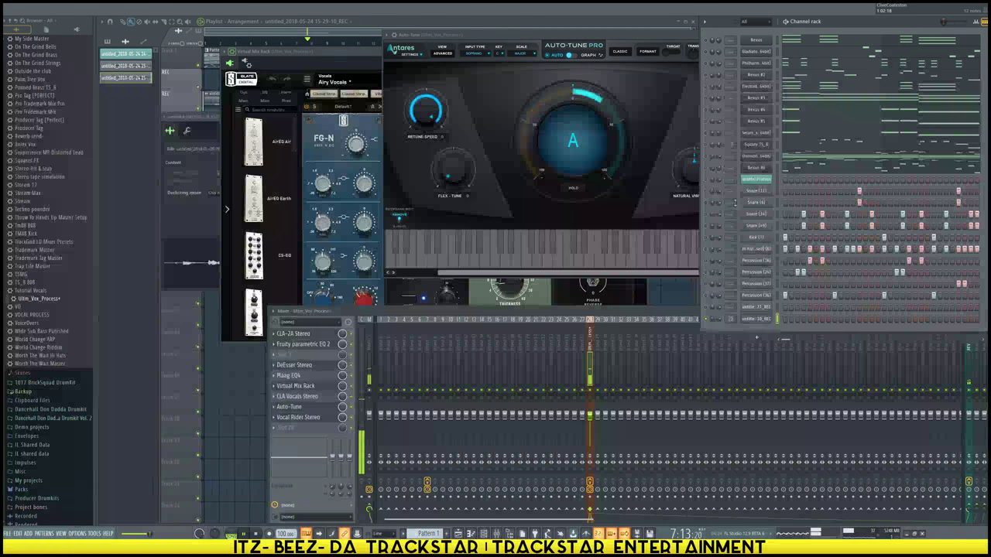
pyautogui.press('space')
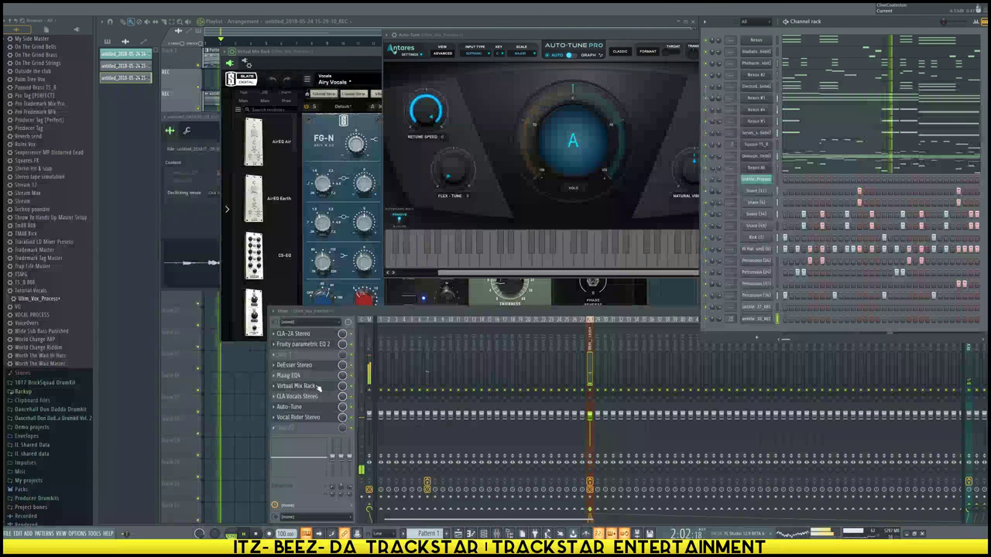
pyautogui.click(302, 396)
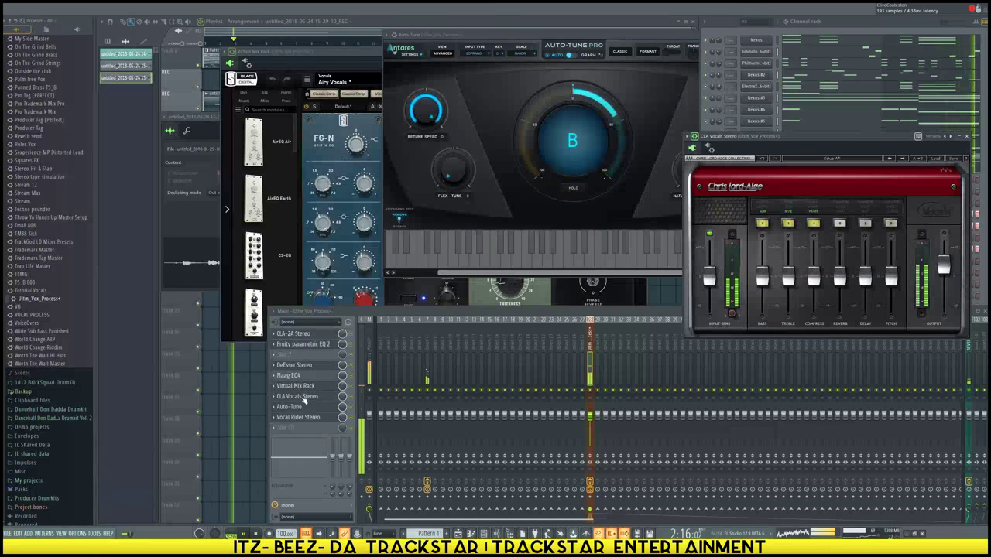
pyautogui.click(306, 398)
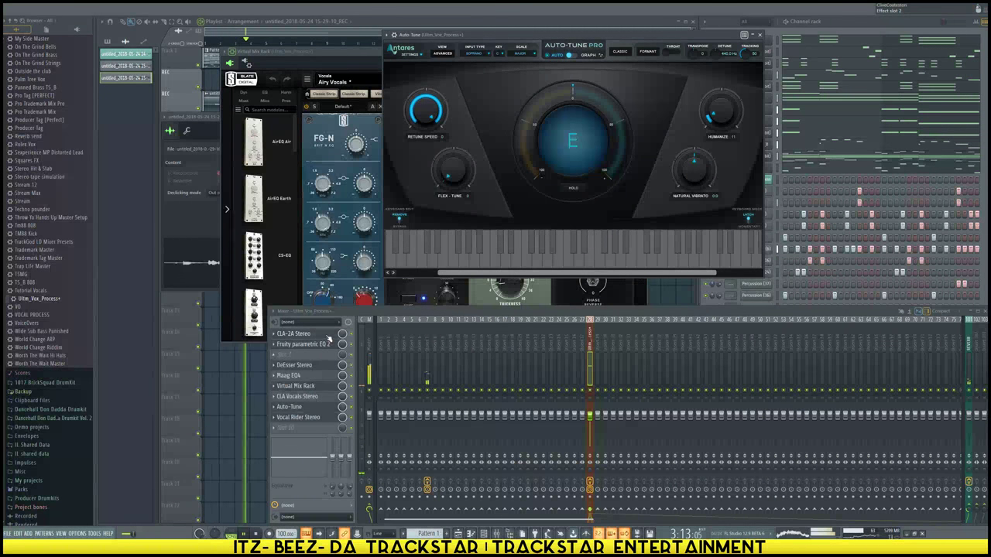
# Move CLA-2A Stereo below DeEsser Stereo in the vocal chain and load its VoiceOver user preset
pyautogui.moveTo(329, 346); pyautogui.dragTo(329, 357)
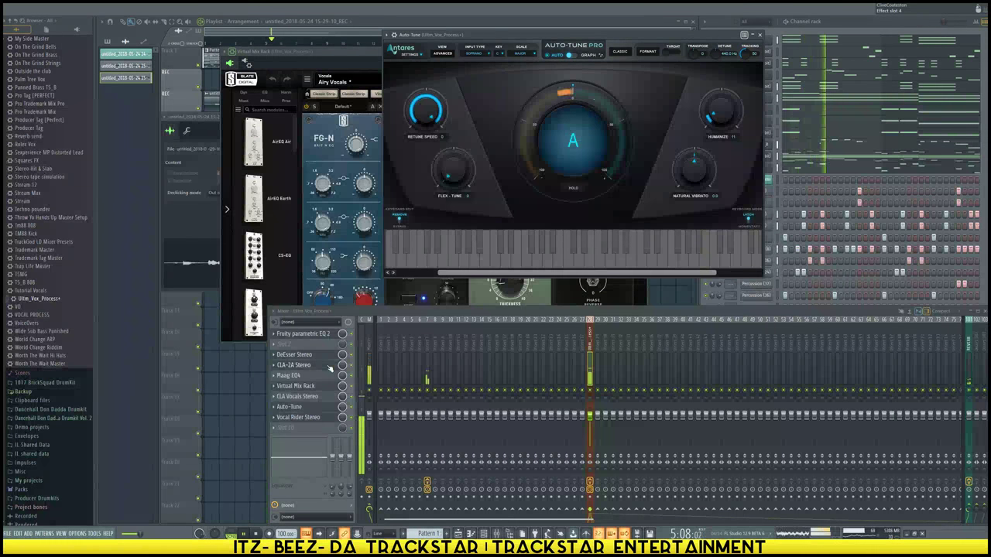
pyautogui.click(329, 368)
pyautogui.click(330, 368)
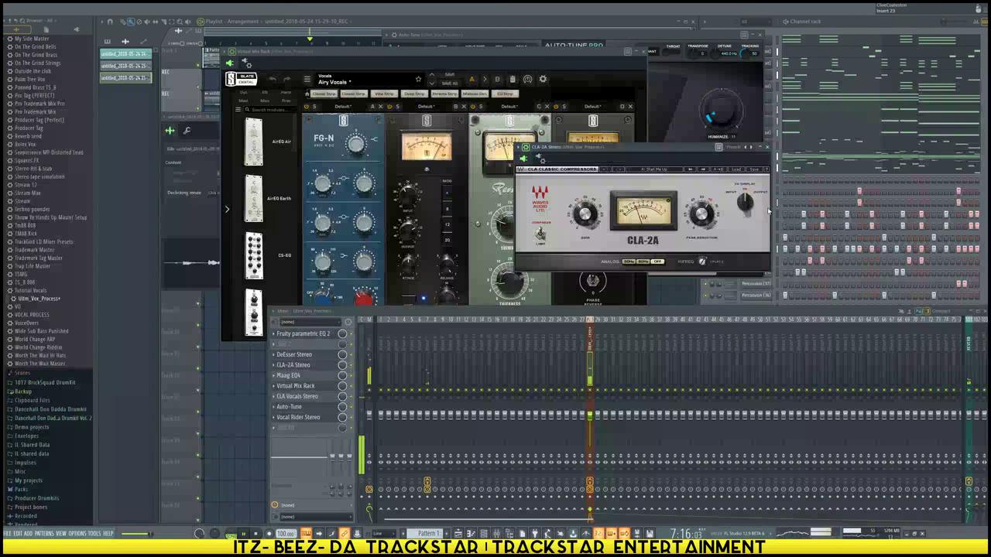
pyautogui.click(737, 168)
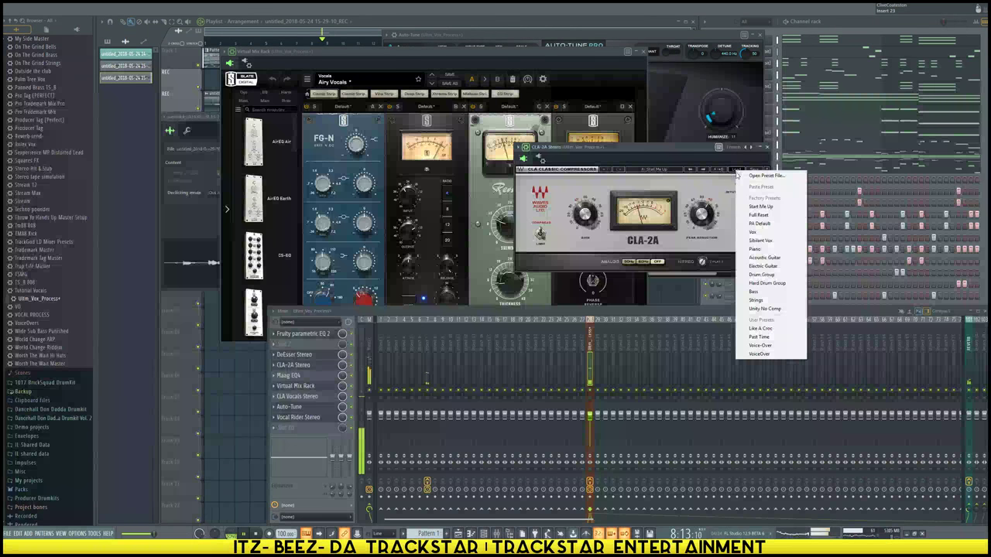
pyautogui.click(760, 354)
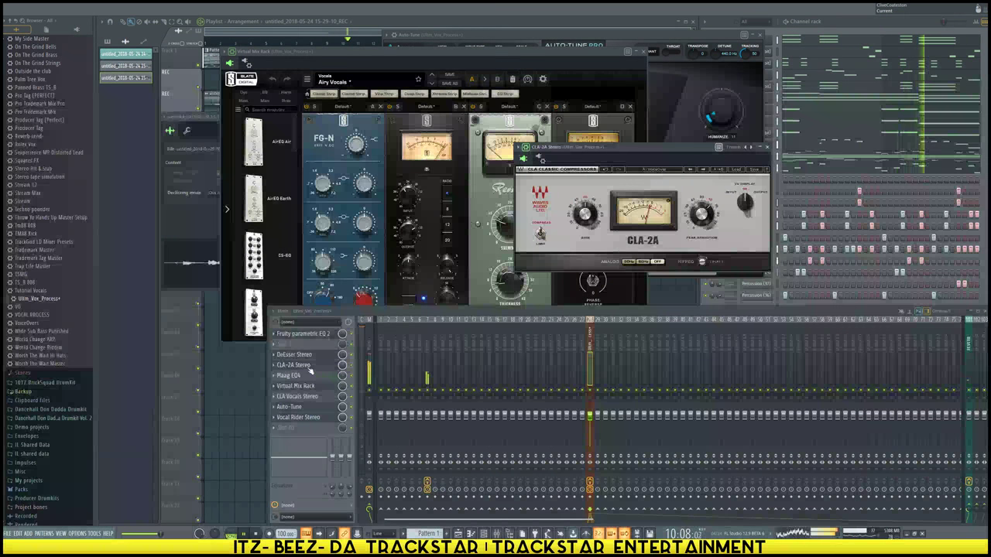
pyautogui.moveTo(311, 365); pyautogui.dragTo(310, 348)
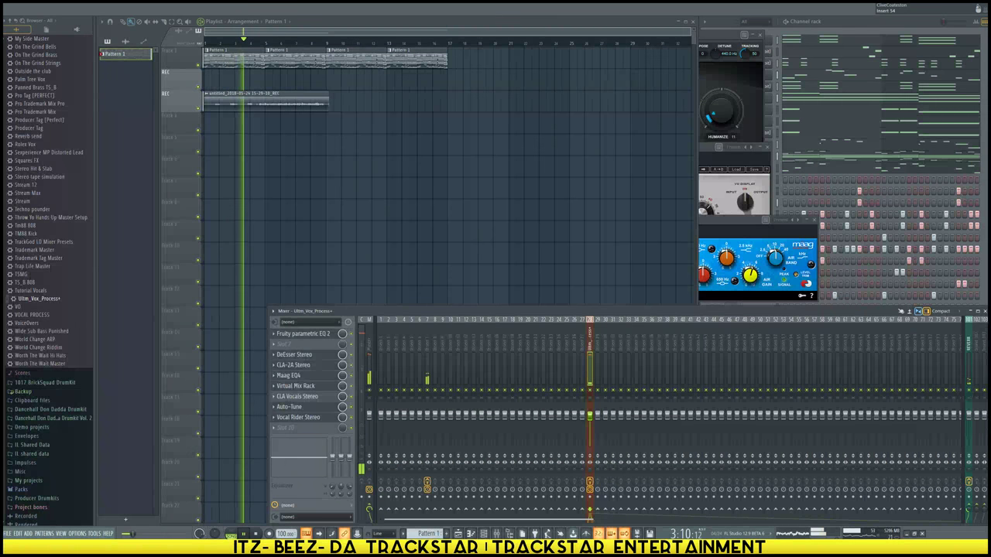
# Stop playback, switch to the Apollo Console app and set the hardware buffer size to 1024, closing Console when done
pyautogui.press('space')
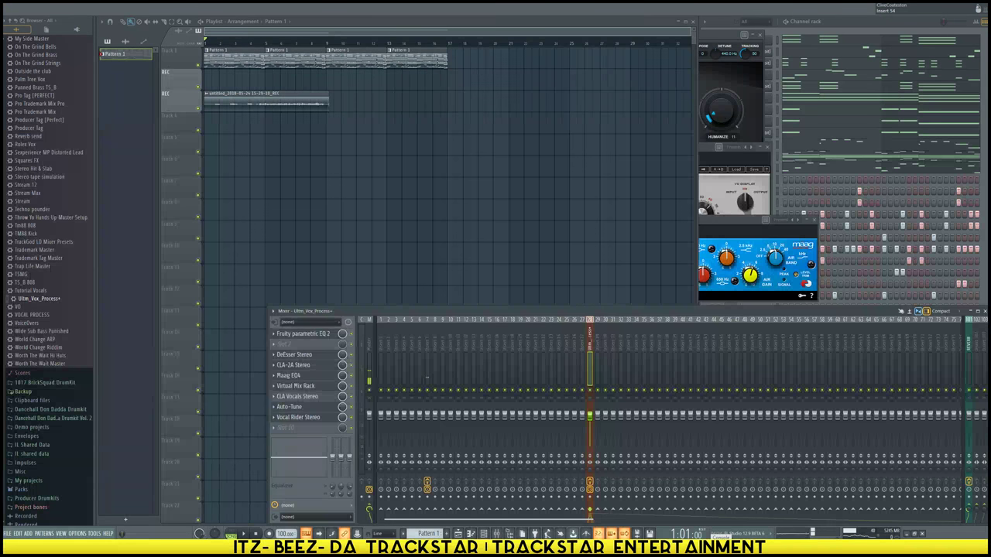
pyautogui.hotkey('alt', 'Tab')
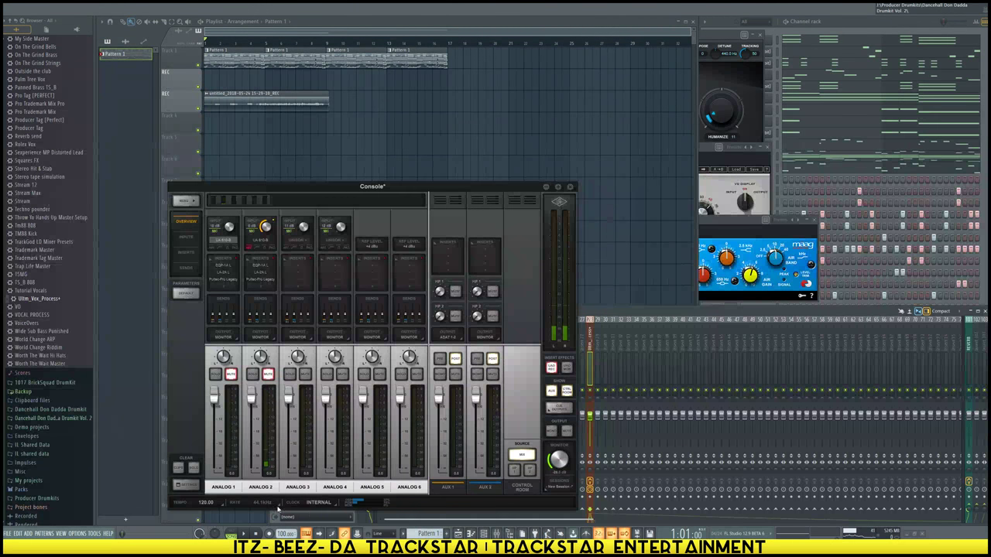
pyautogui.click(194, 485)
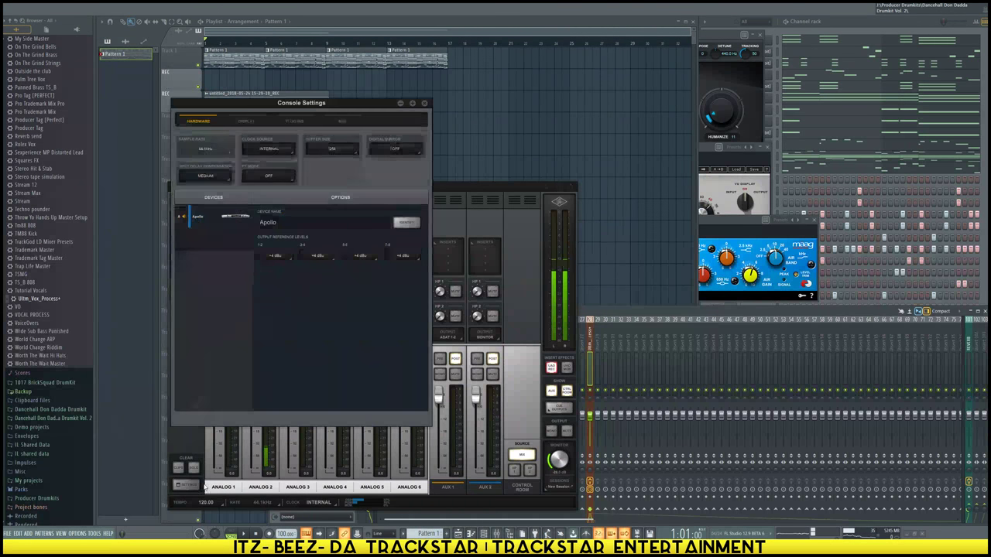
pyautogui.click(339, 151)
pyautogui.click(334, 243)
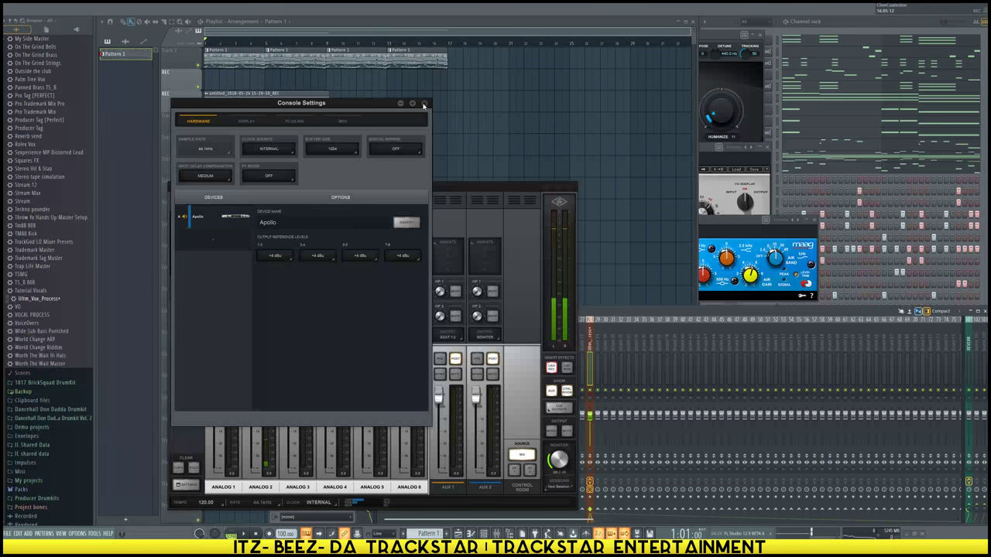
pyautogui.click(423, 103)
pyautogui.click(570, 188)
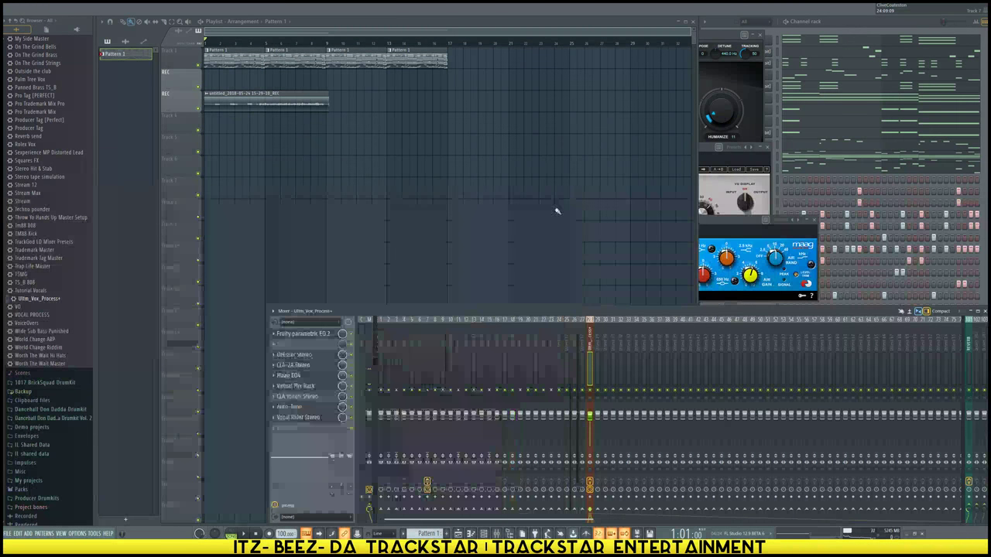
# During playback, raise the Vocal Rider Stereo target slightly and extend its lower range limit while checking Fruity parametric EQ 2 and DeEsser Stereo
pyautogui.press('space')
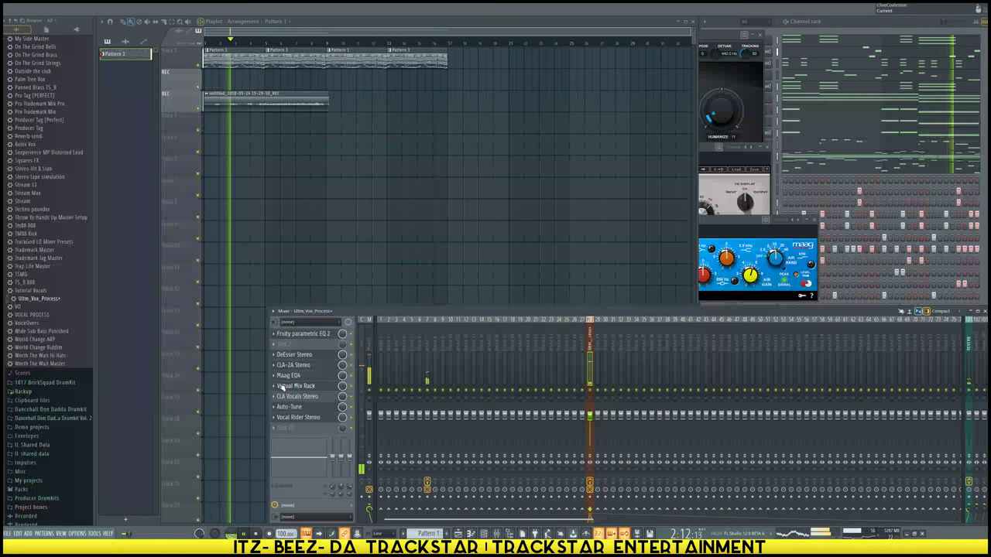
pyautogui.click(303, 334)
pyautogui.click(307, 418)
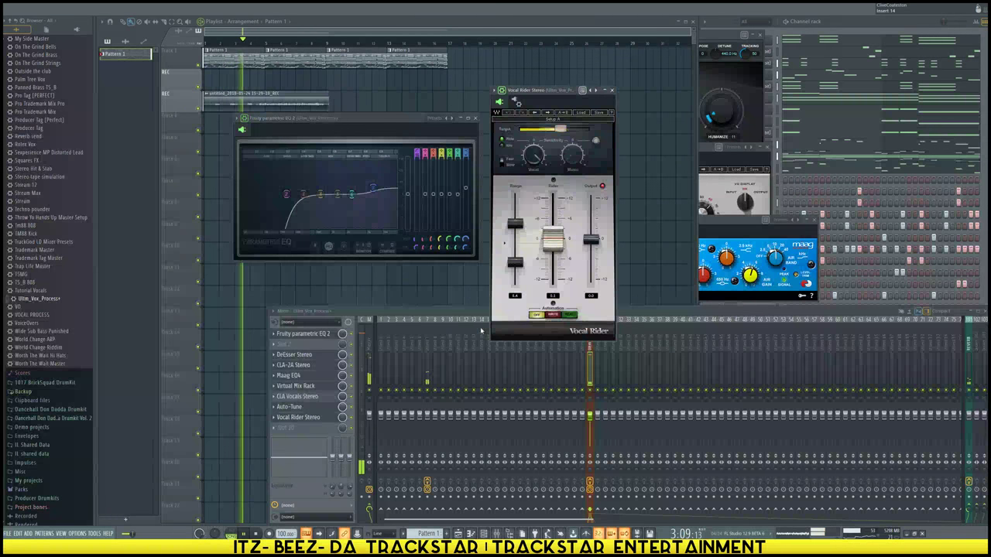
pyautogui.moveTo(560, 130); pyautogui.dragTo(566, 129)
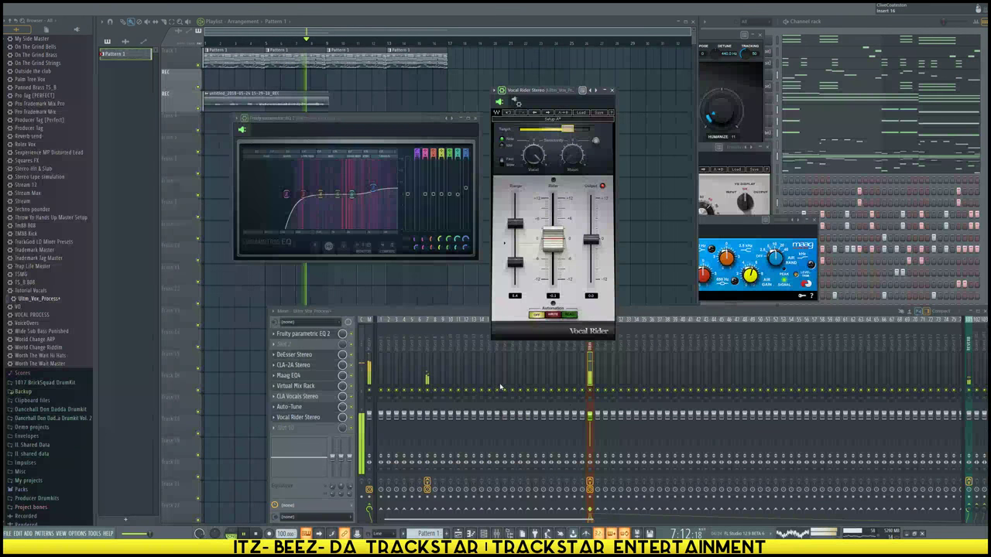
pyautogui.click(477, 120)
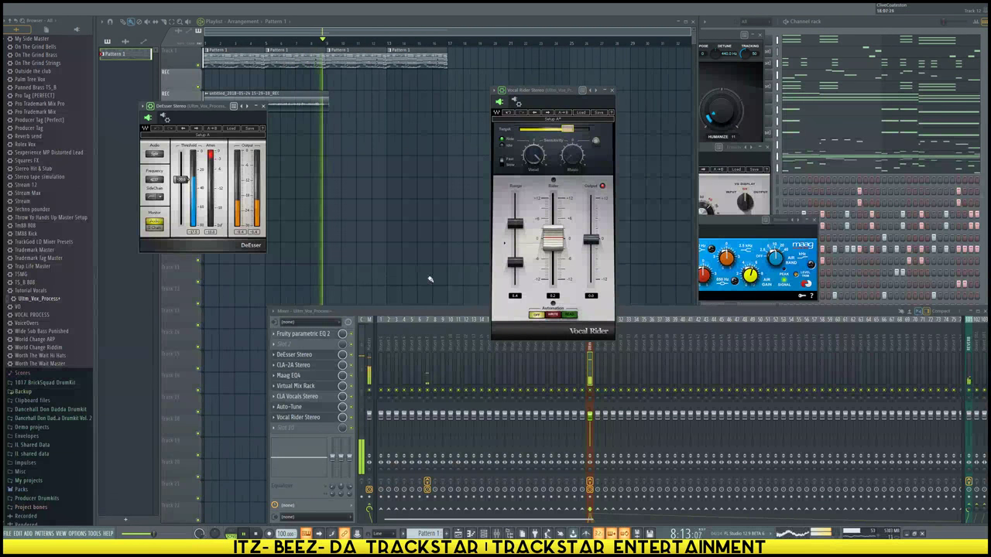
pyautogui.click(352, 390)
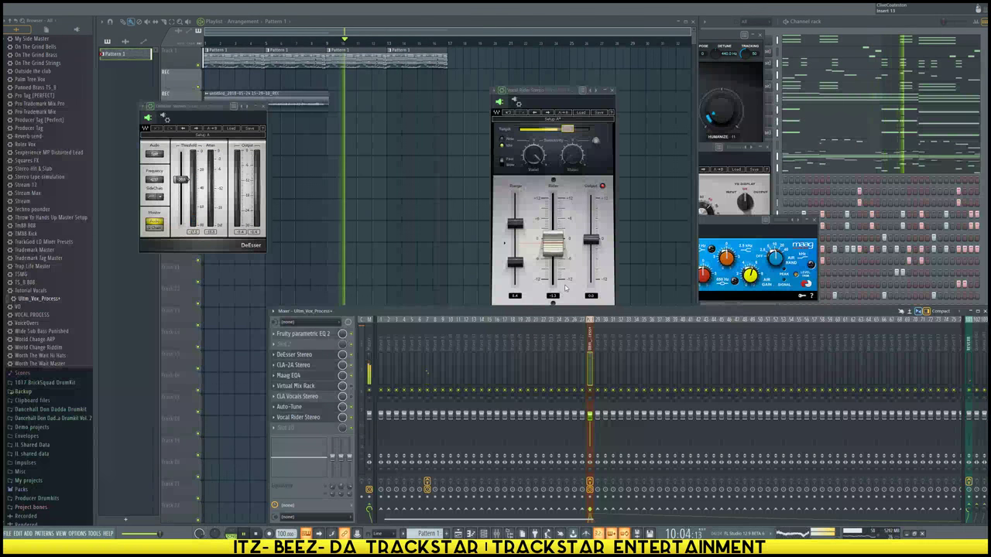
pyautogui.moveTo(515, 262); pyautogui.dragTo(515, 267)
# Examine the pattern and vocal clips up close in the playlist and look through the mixer's insert tracks
pyautogui.click(427, 188)
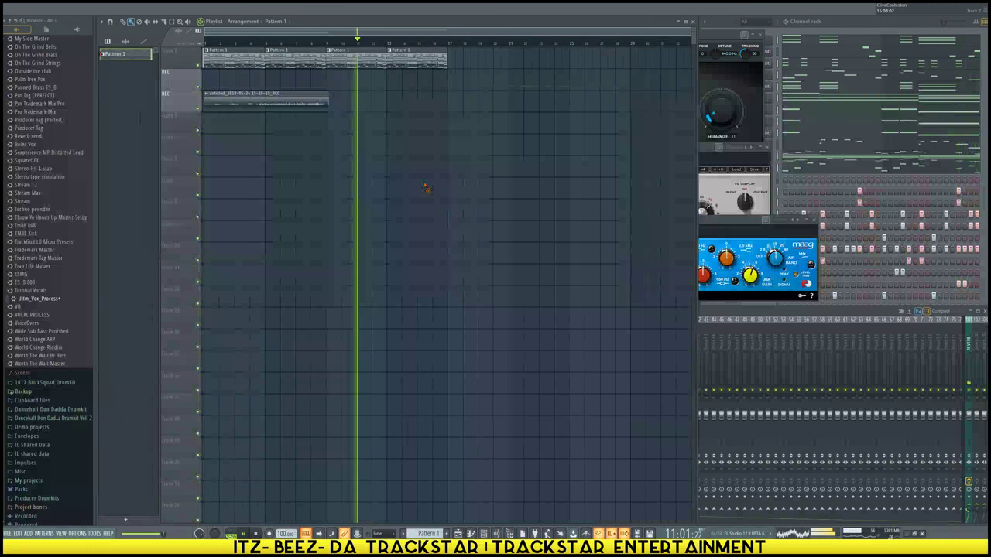
pyautogui.keyDown('ctrl'); pyautogui.rightClick(624, 198); pyautogui.keyUp('ctrl')
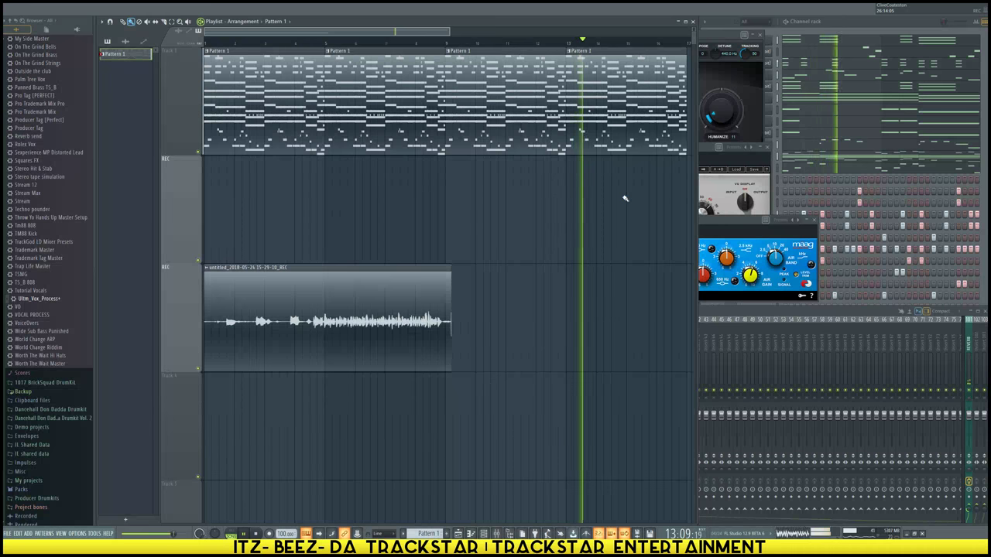
pyautogui.click(901, 371)
pyautogui.scroll(-8, 904, 371)
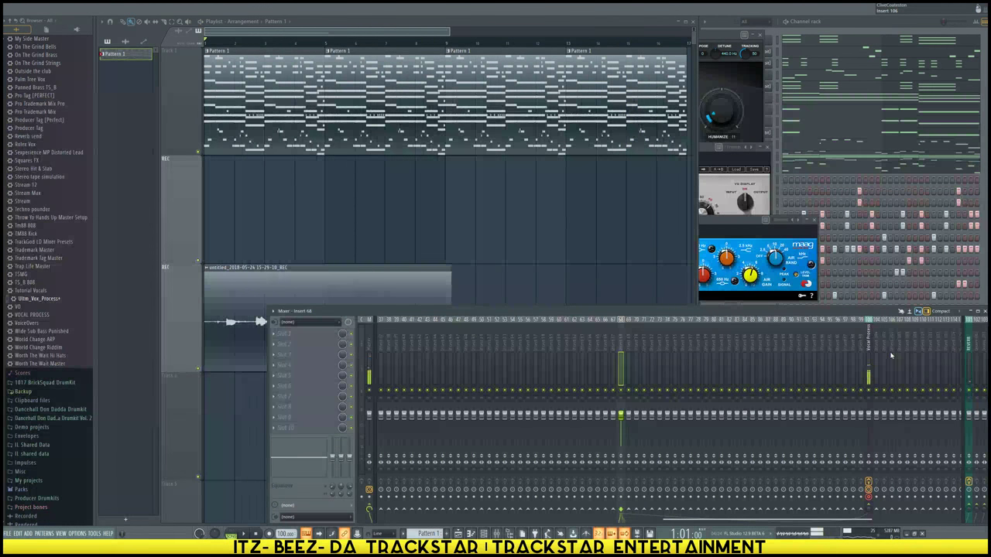
pyautogui.scroll(8, 488, 360)
pyautogui.scroll(1, 489, 361)
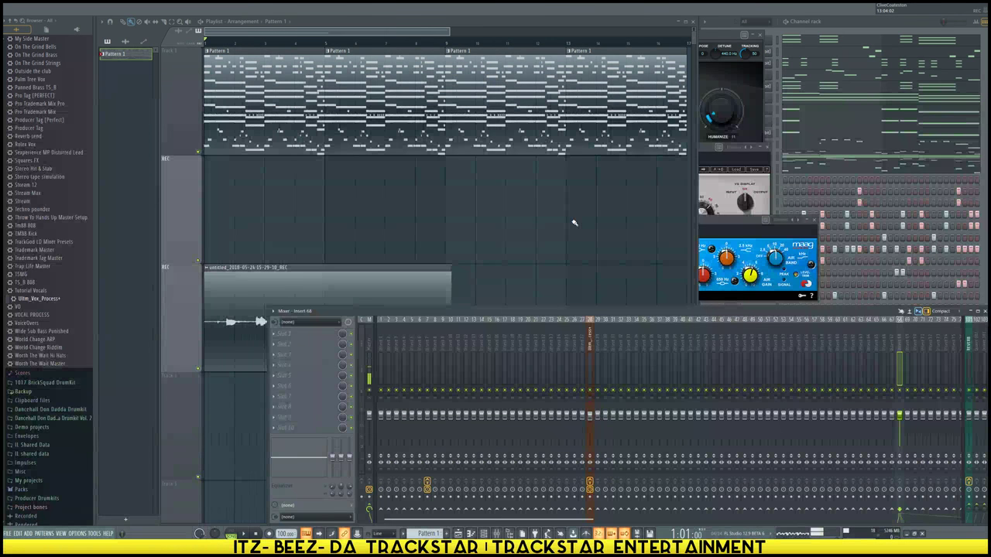
# Play the arrangement from the start with the whole playlist in view and bring the mixer to the front
pyautogui.click(510, 226)
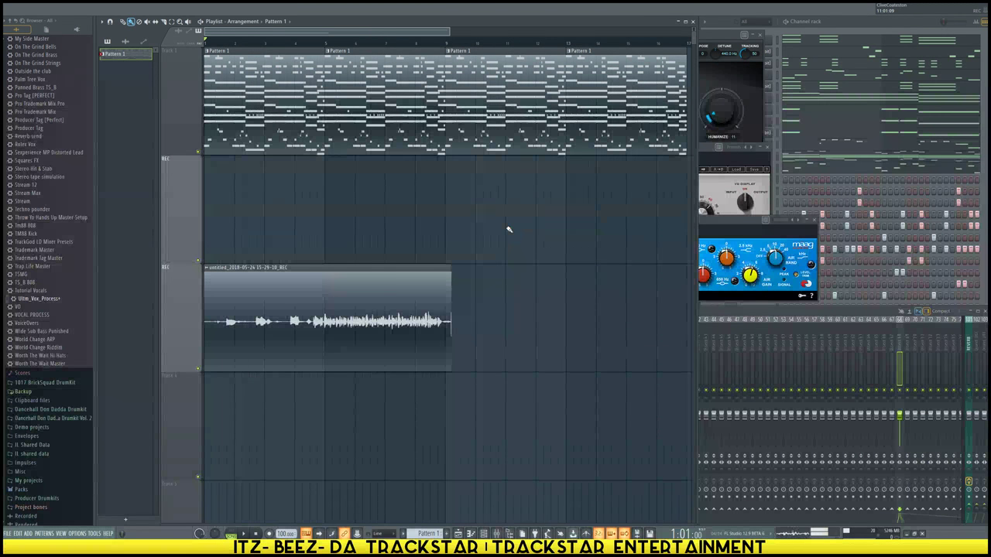
pyautogui.keyDown('ctrl'); pyautogui.rightClick(508, 229); pyautogui.keyUp('ctrl')
pyautogui.press('space')
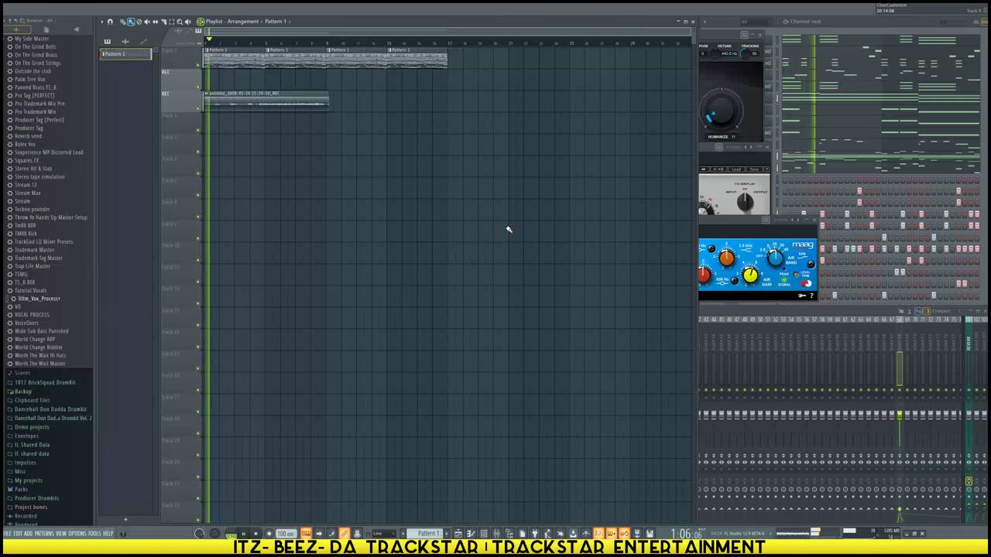
pyautogui.click(711, 314)
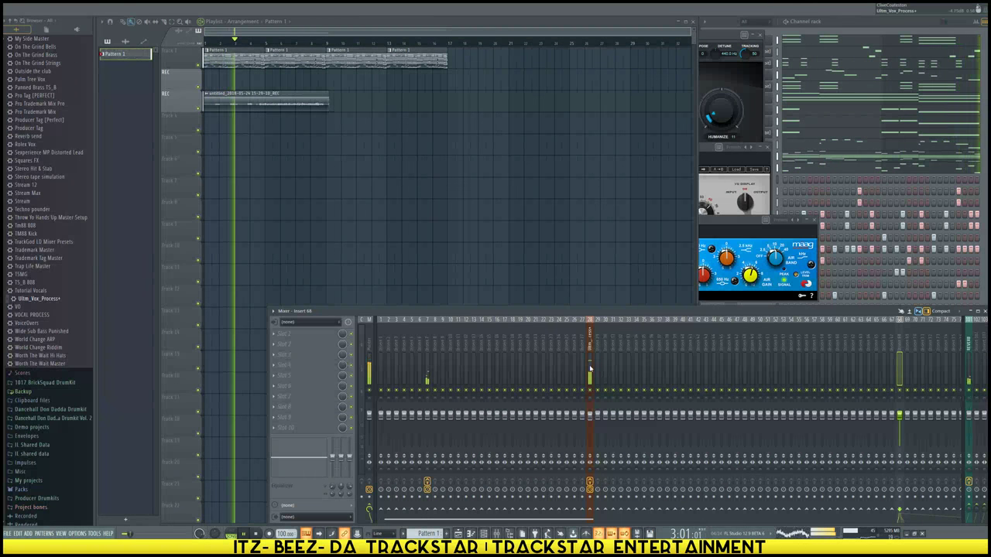